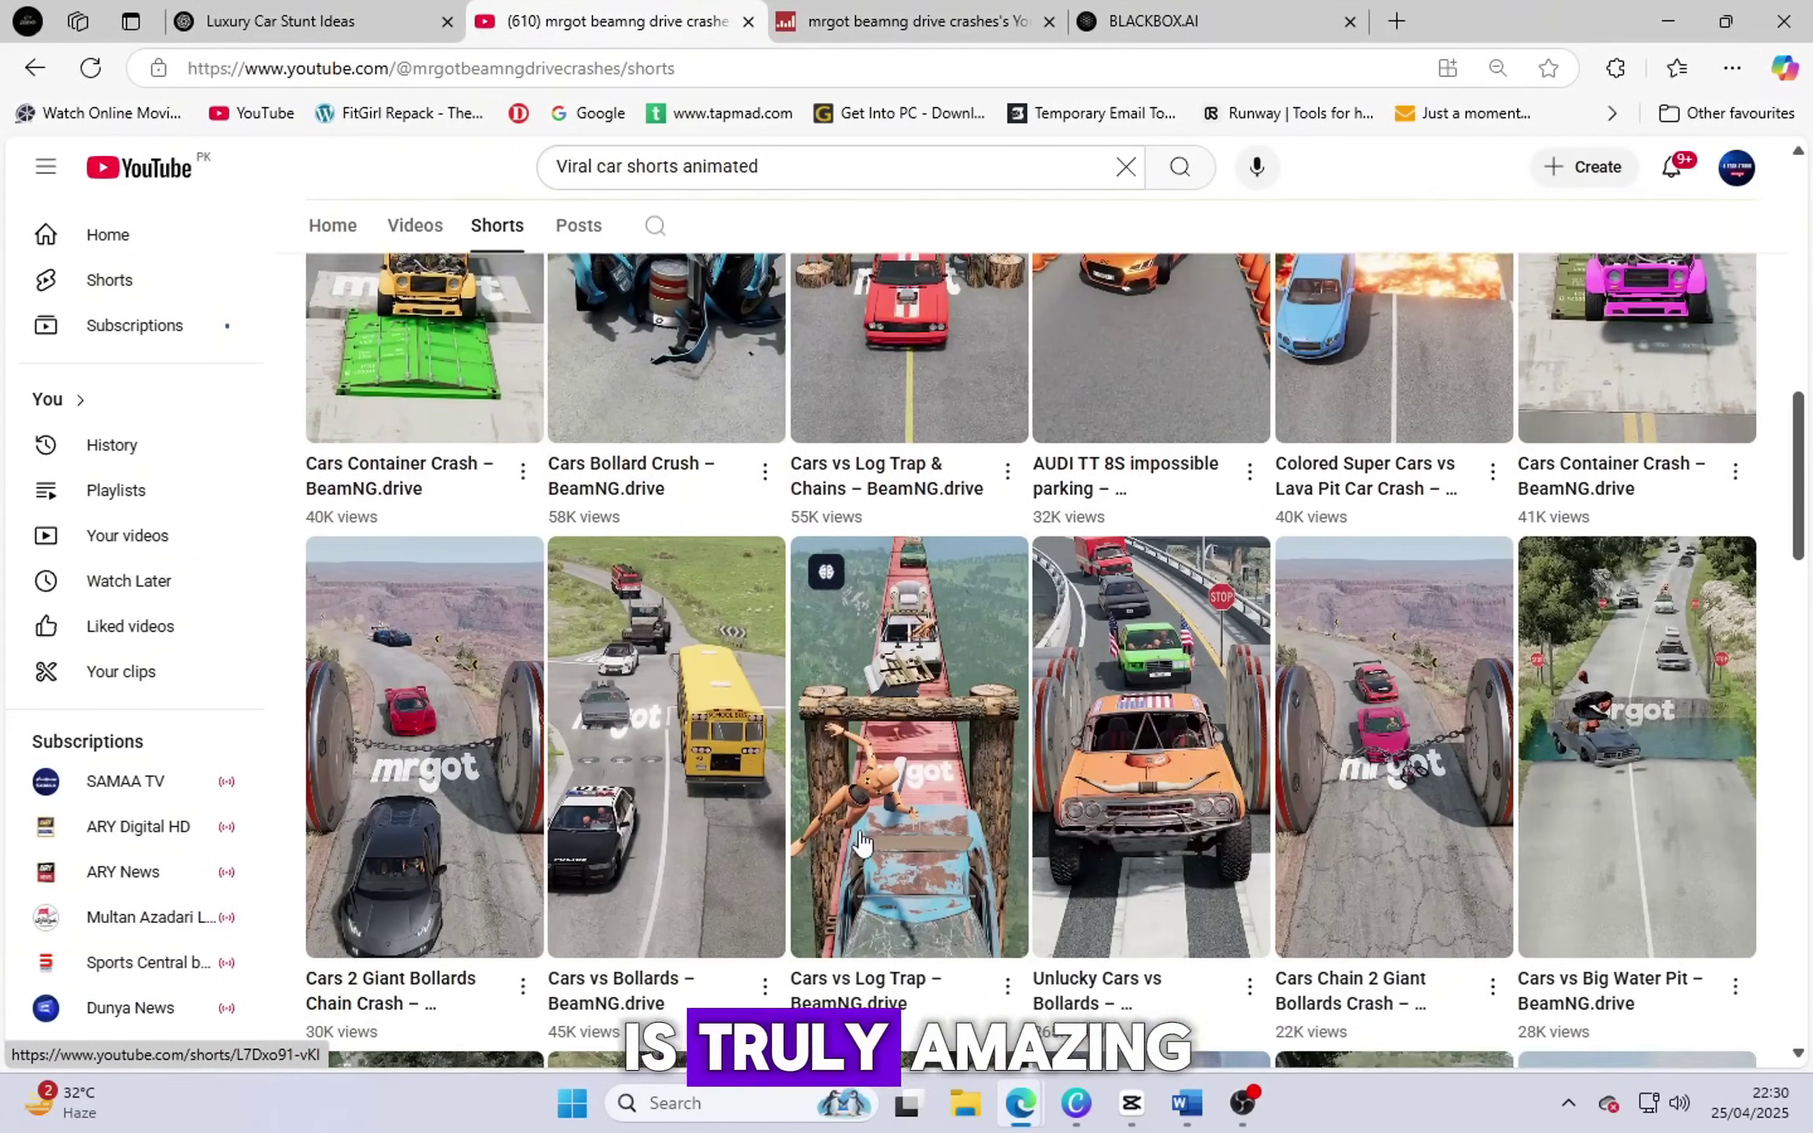
# Scroll through the channel's Shorts grid and return to the top.
pyautogui.scroll(-8, 862, 842)
pyautogui.scroll(-2, 744, 744)
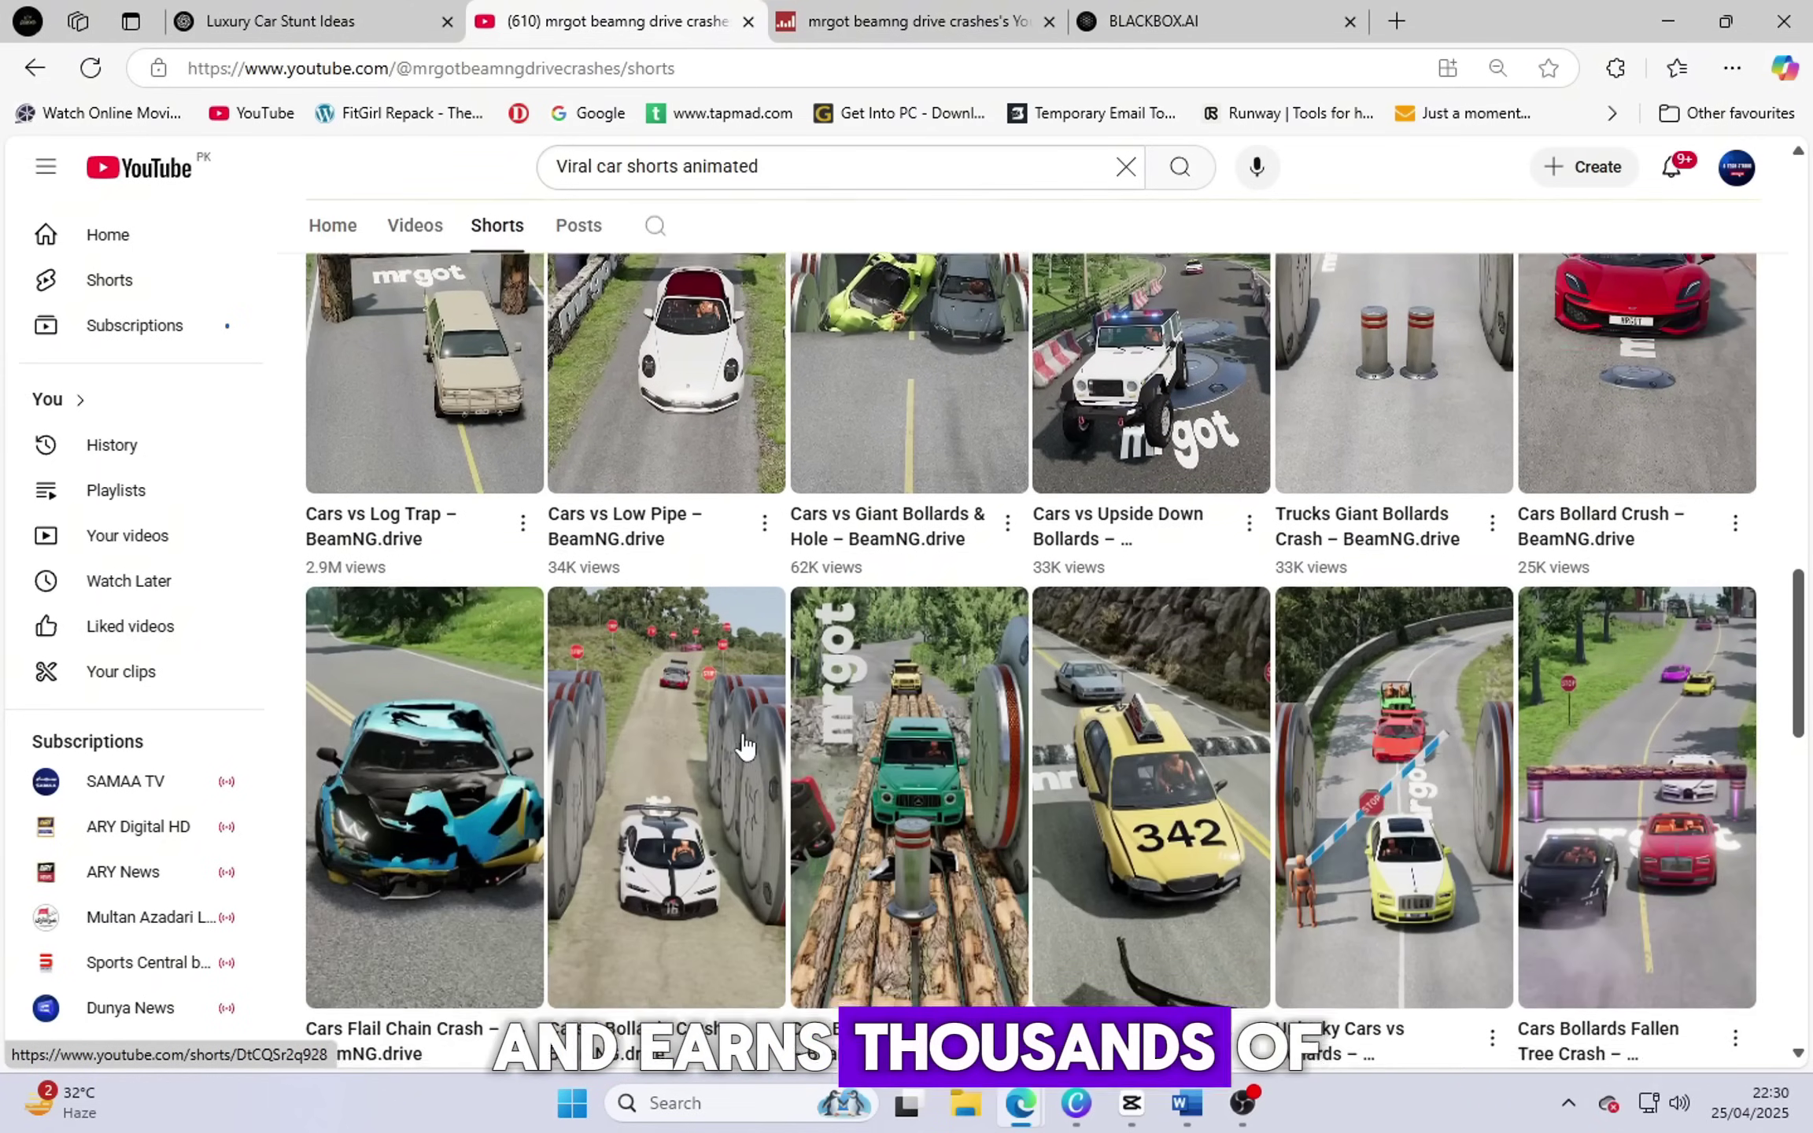
pyautogui.scroll(-6, 756, 755)
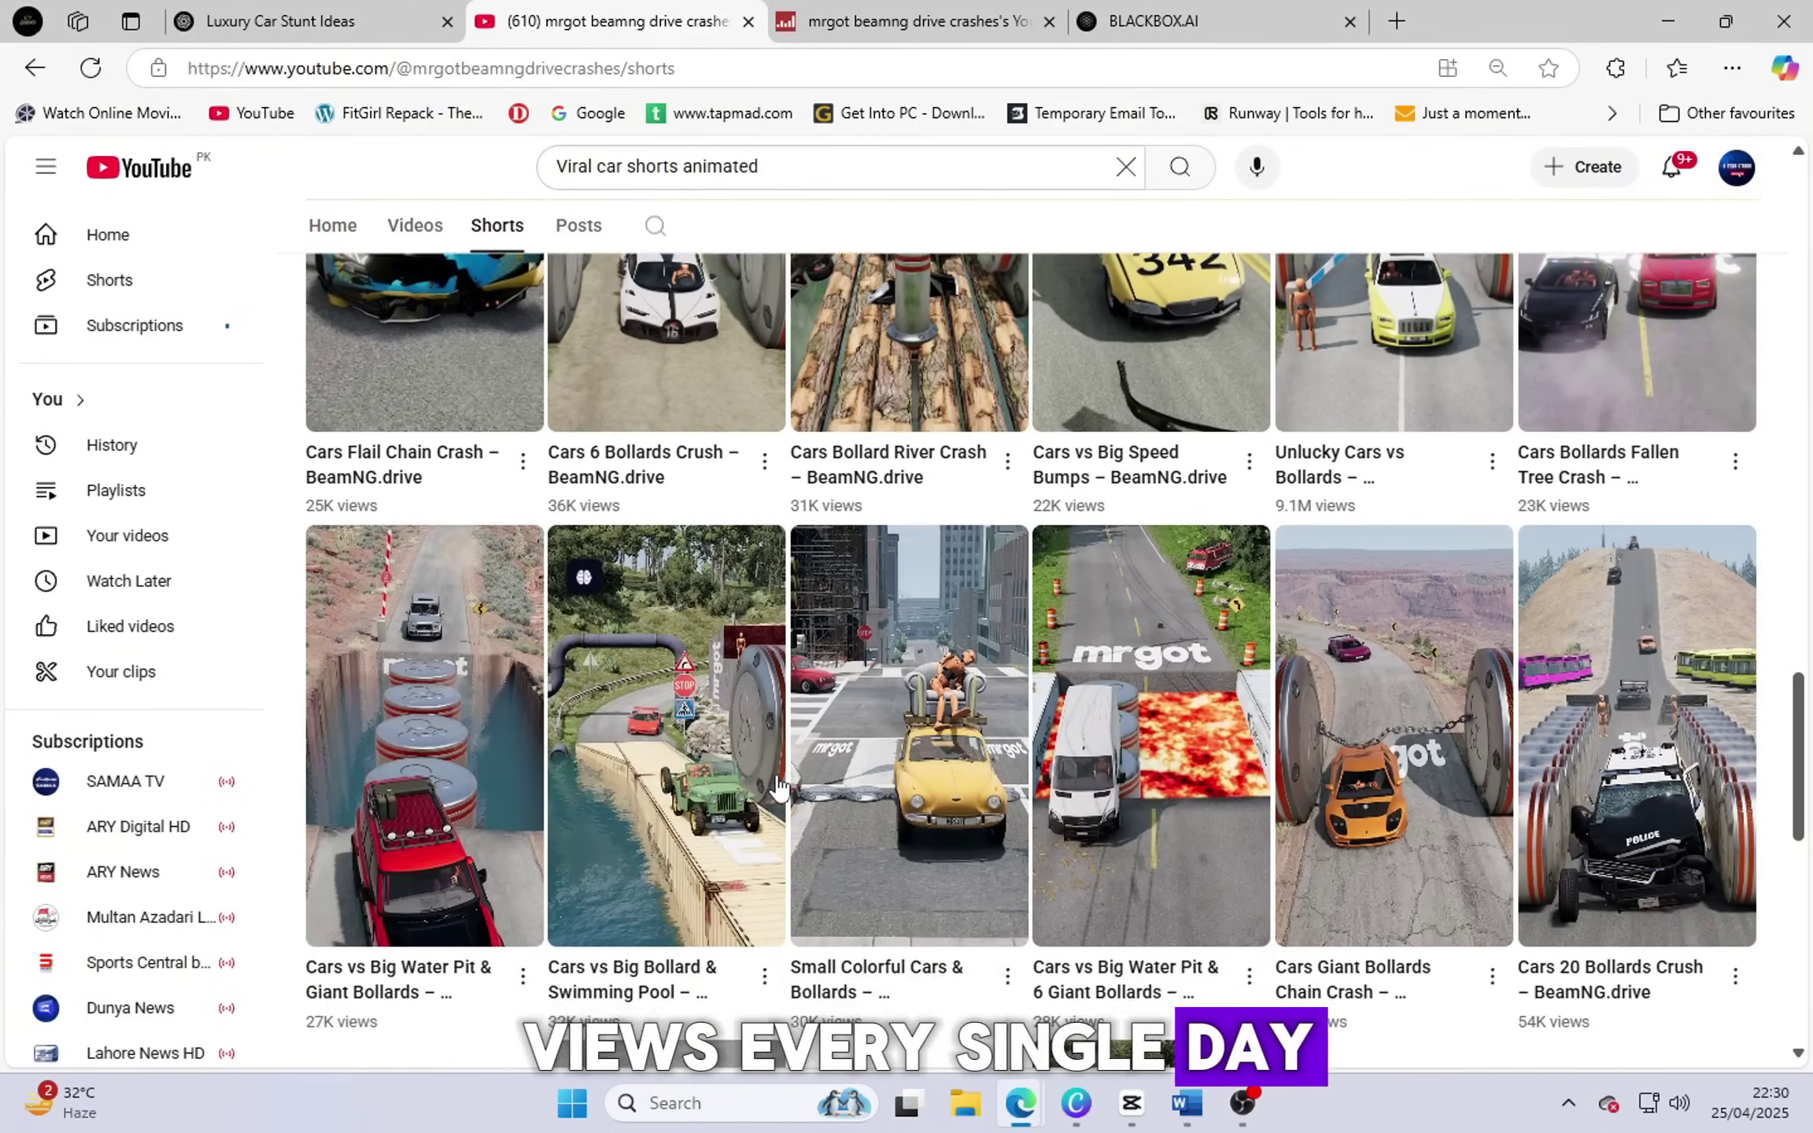
pyautogui.scroll(-10, 780, 787)
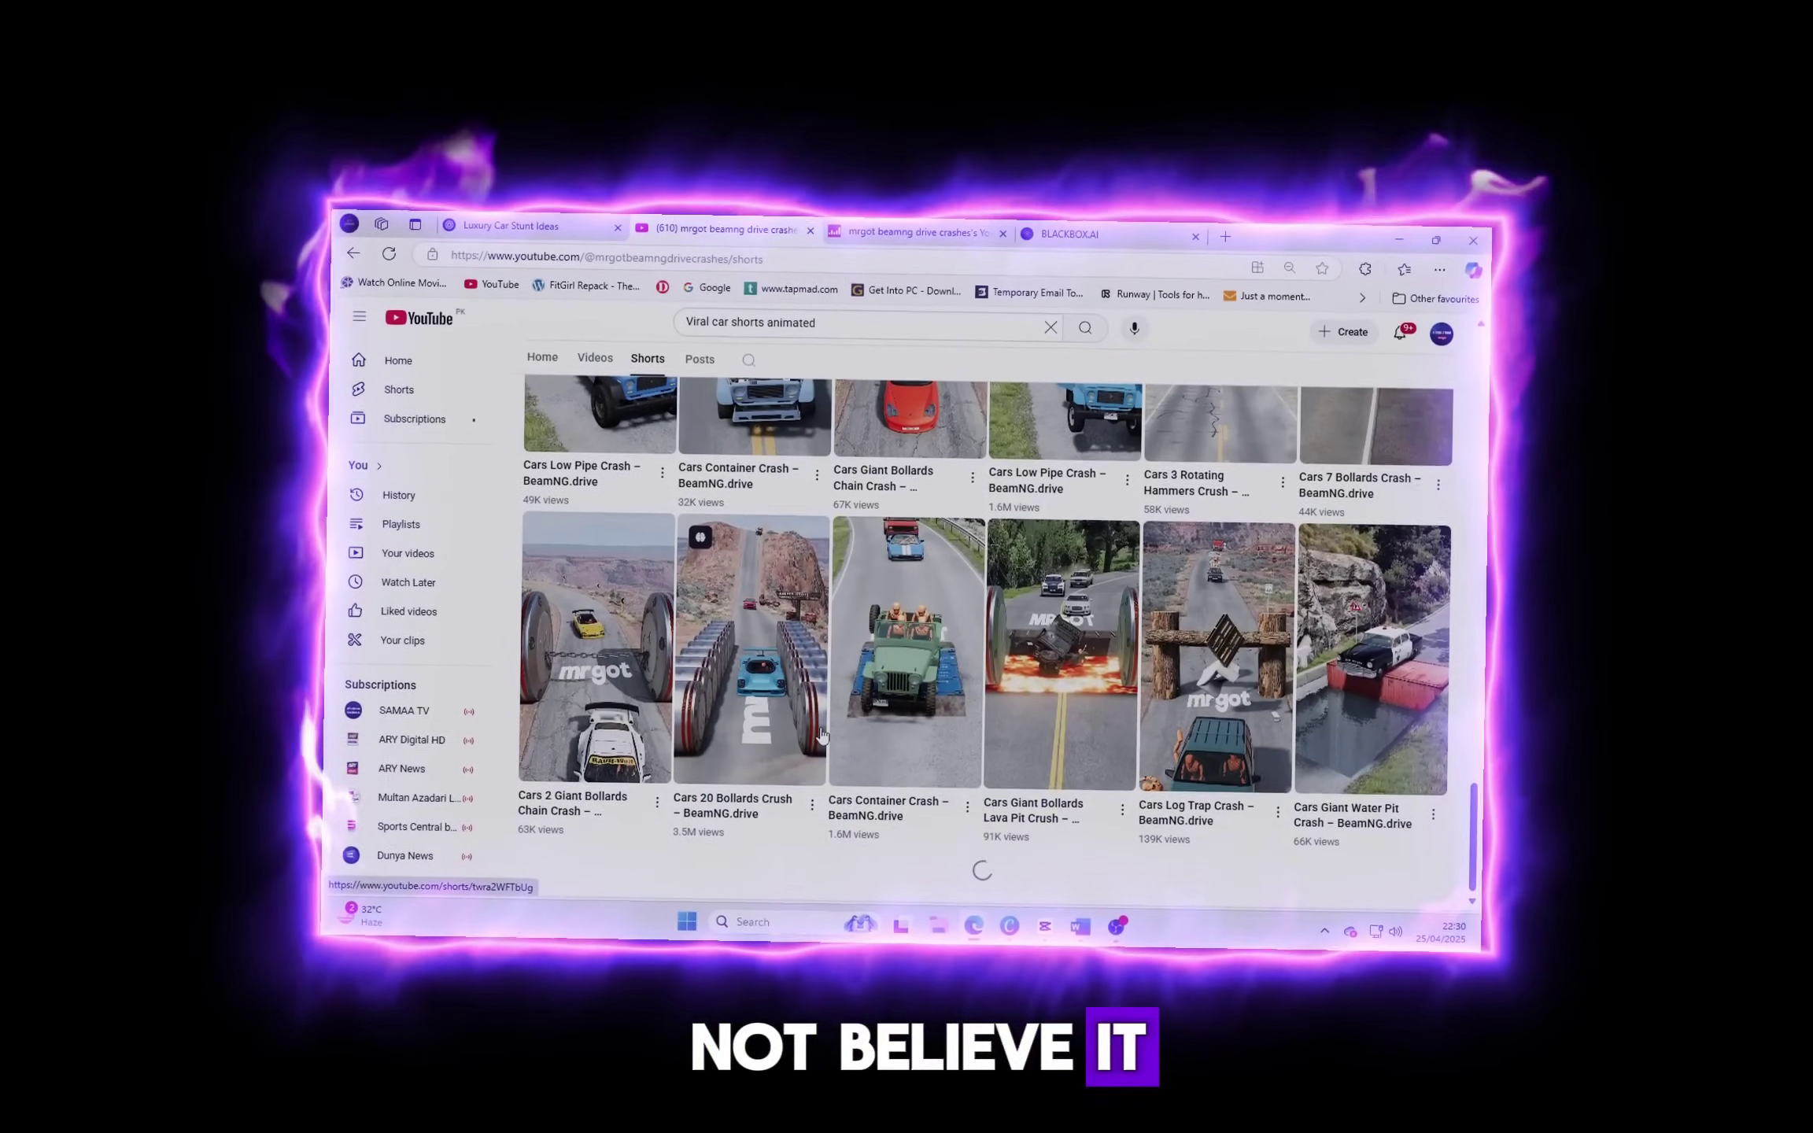
pyautogui.scroll(-10, 821, 733)
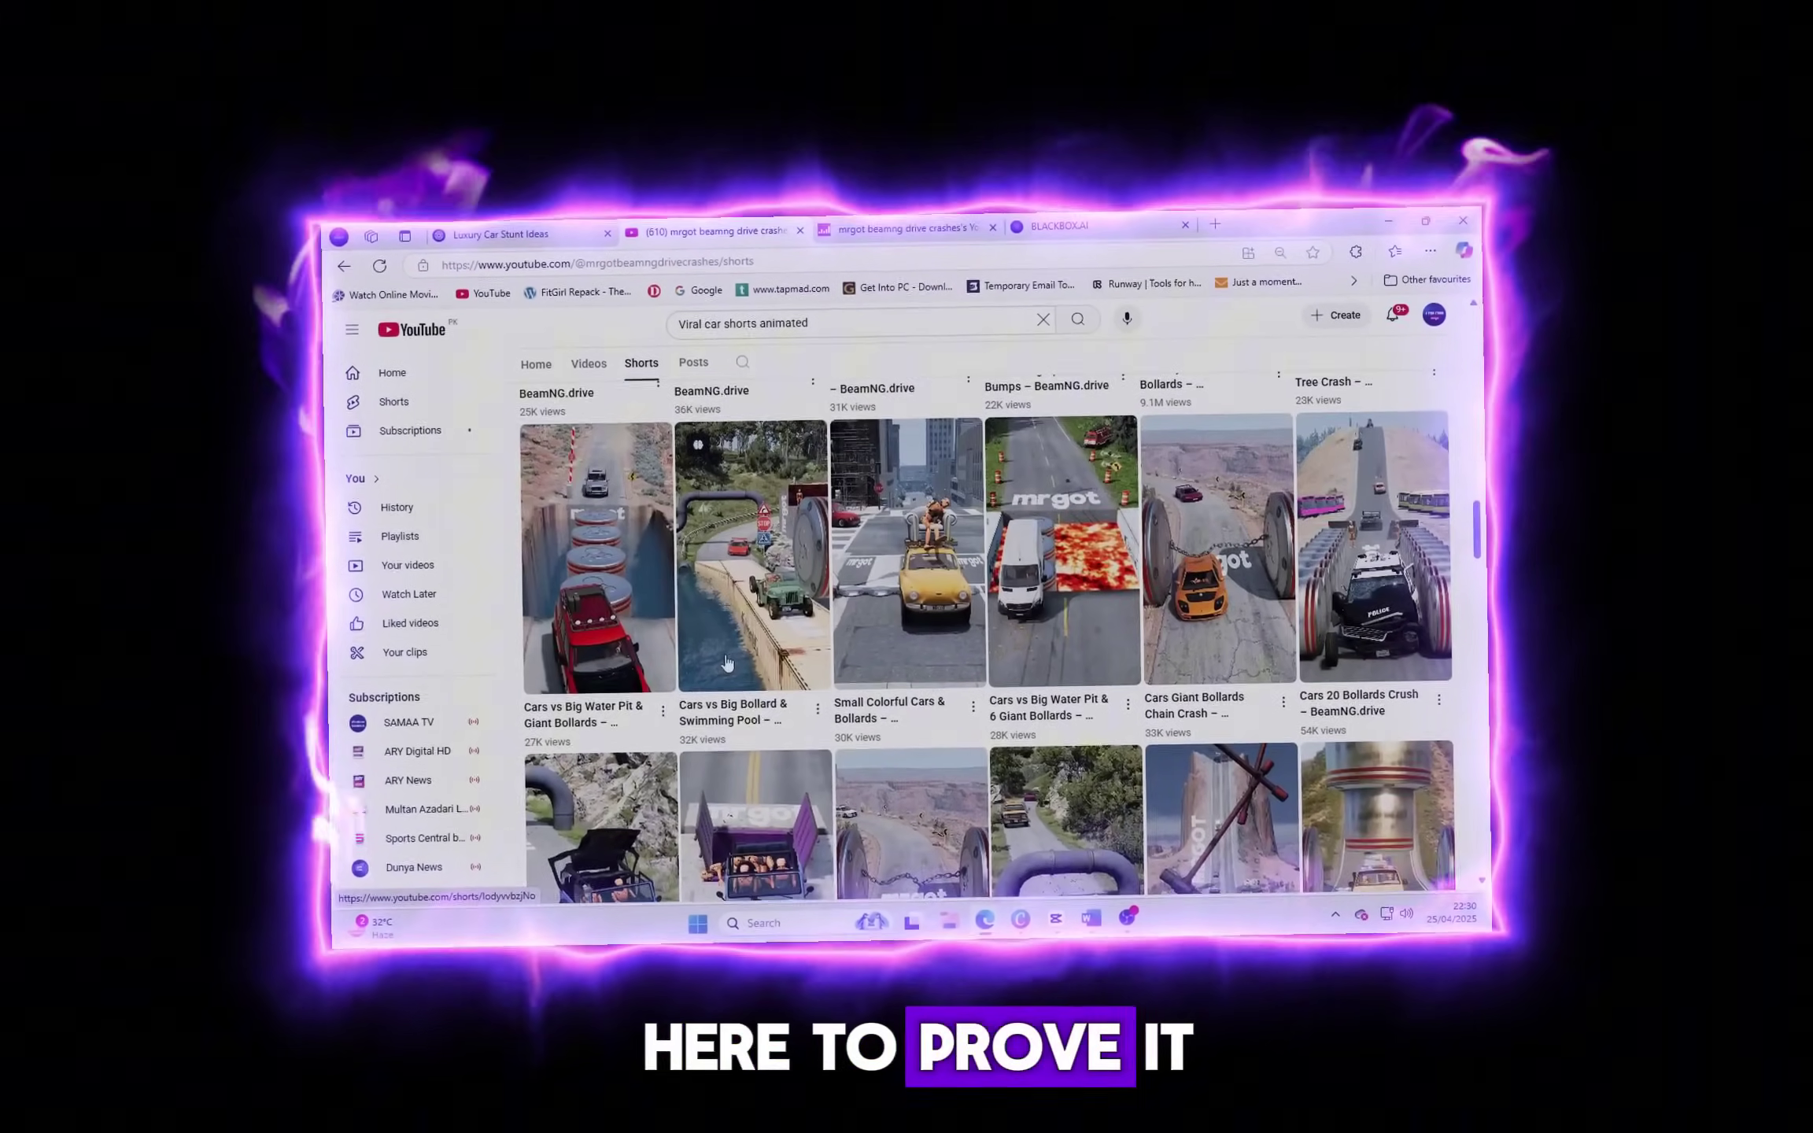
pyautogui.scroll(-10, 727, 664)
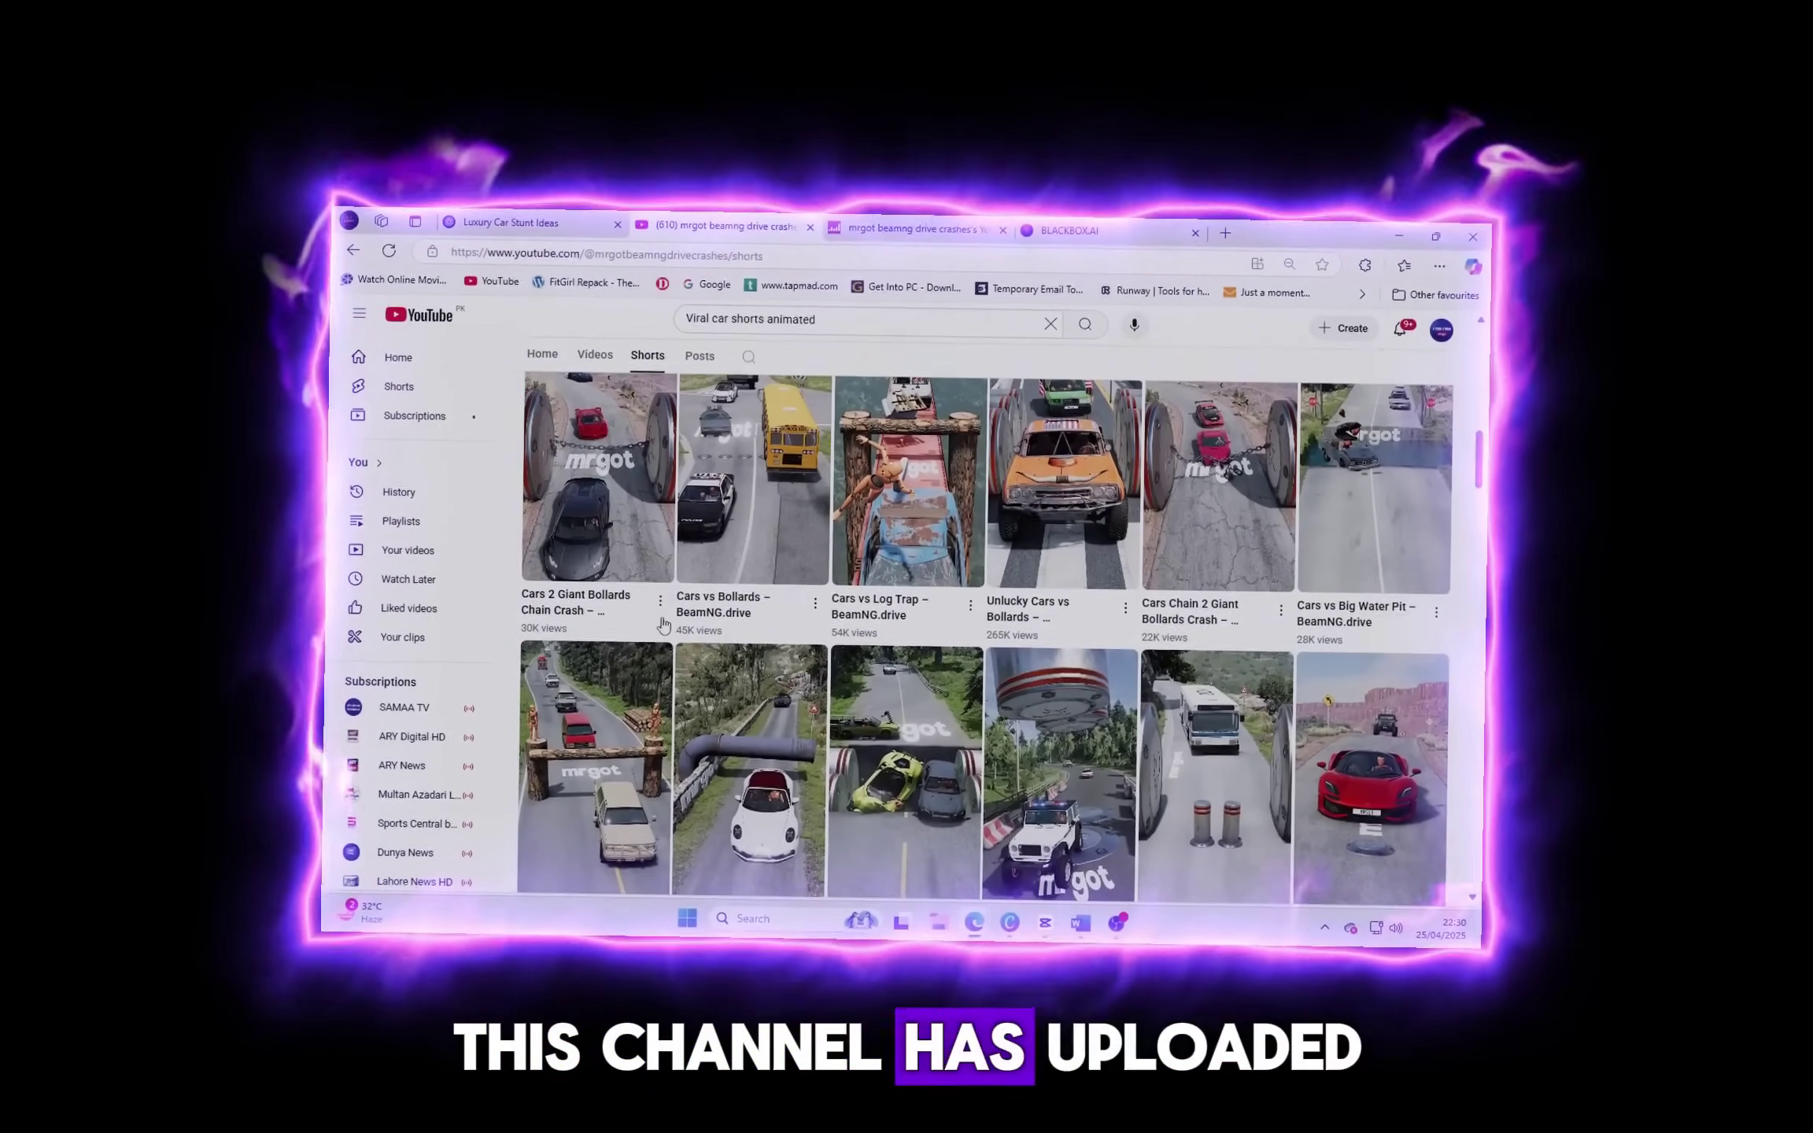
pyautogui.scroll(15, 662, 624)
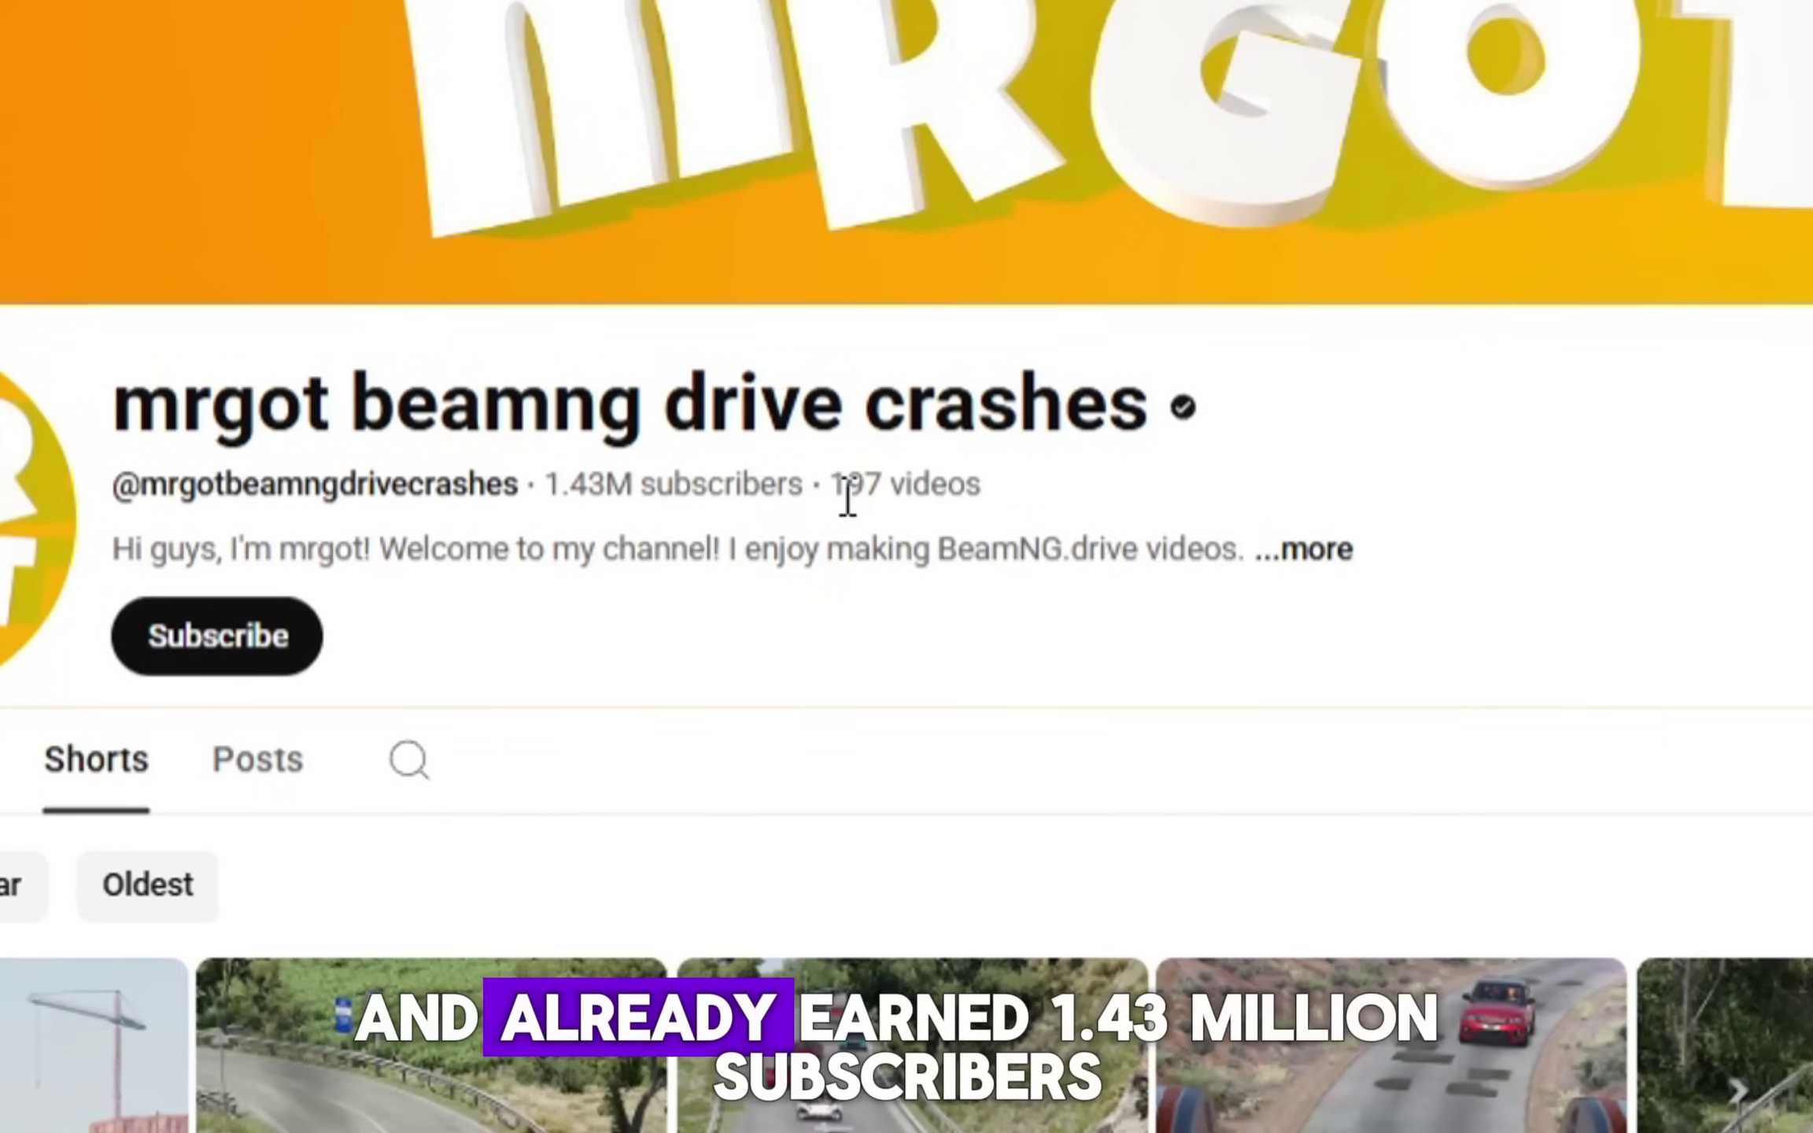
# Select the stats line and open the channel details: 1.43M subscribers, 197 videos, 1,215,399,257 views.
pyautogui.tripleClick(838, 496)
pyautogui.click(593, 496)
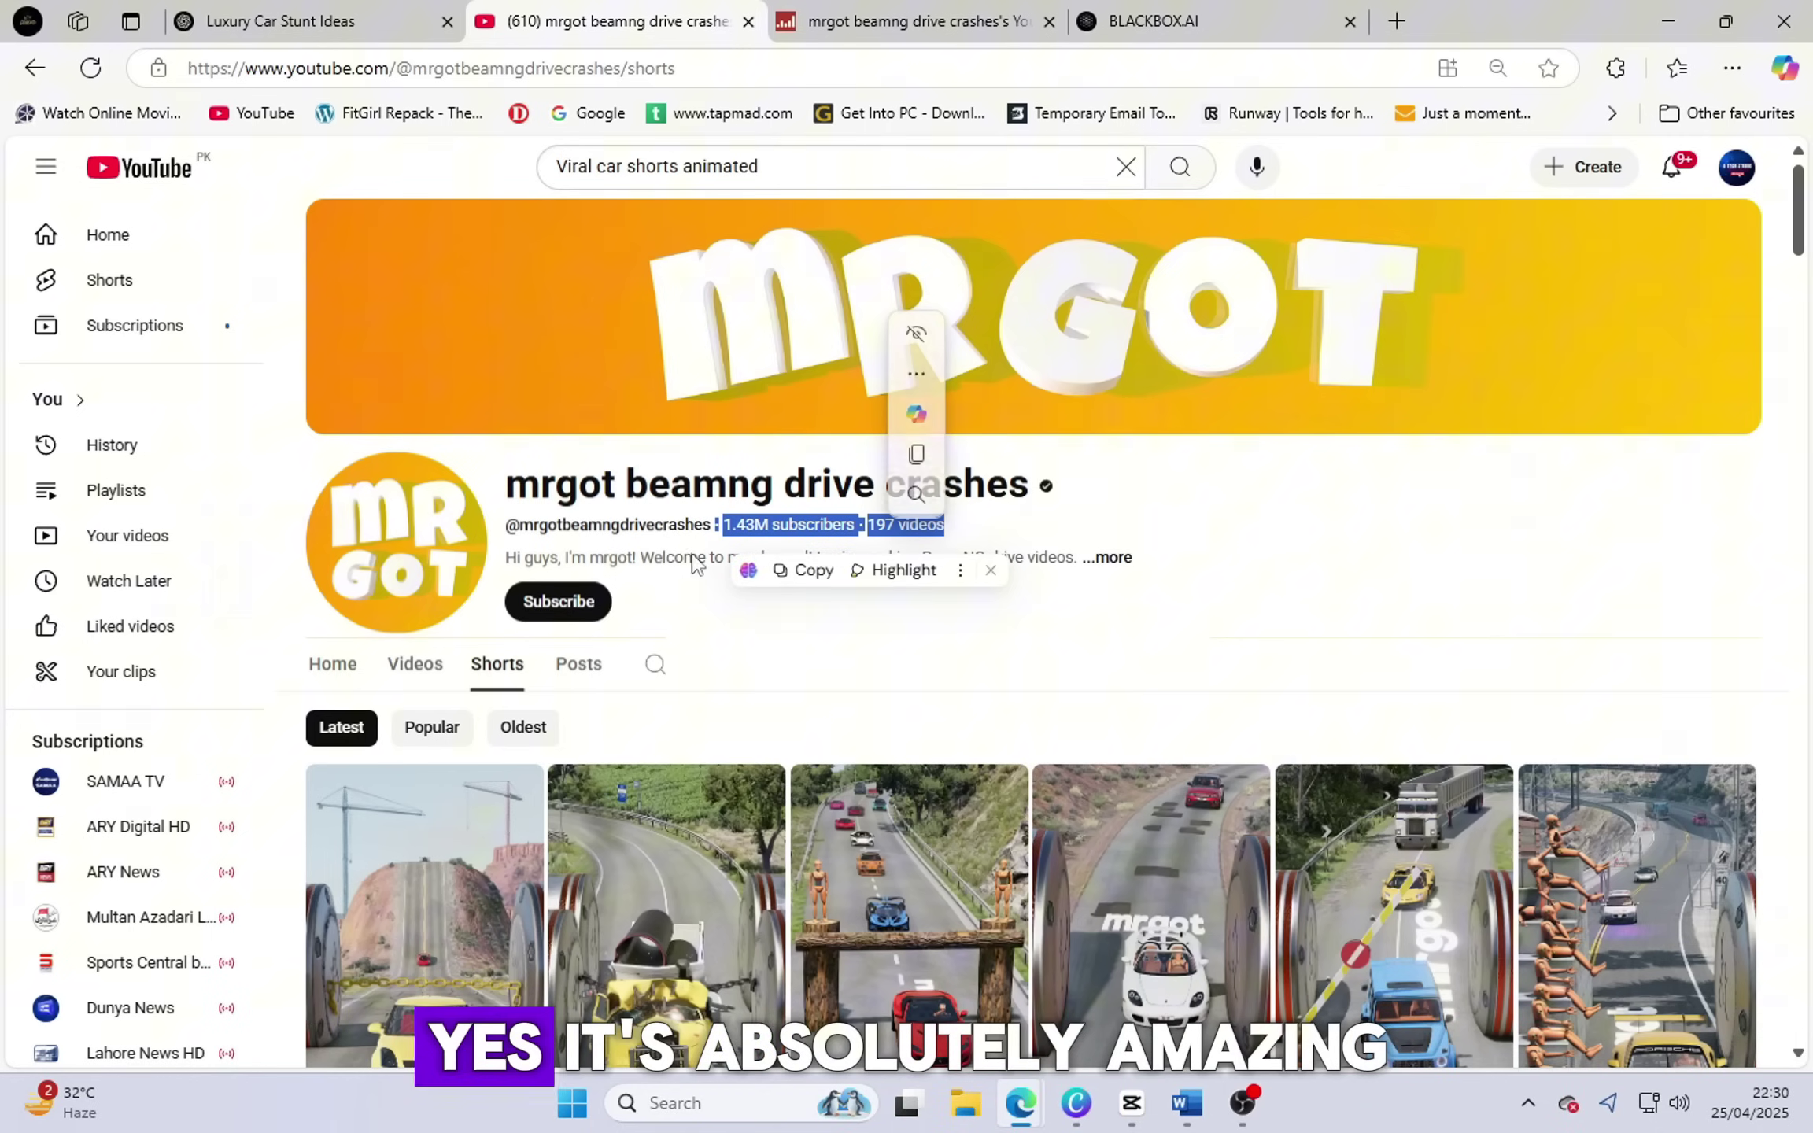
pyautogui.click(1113, 558)
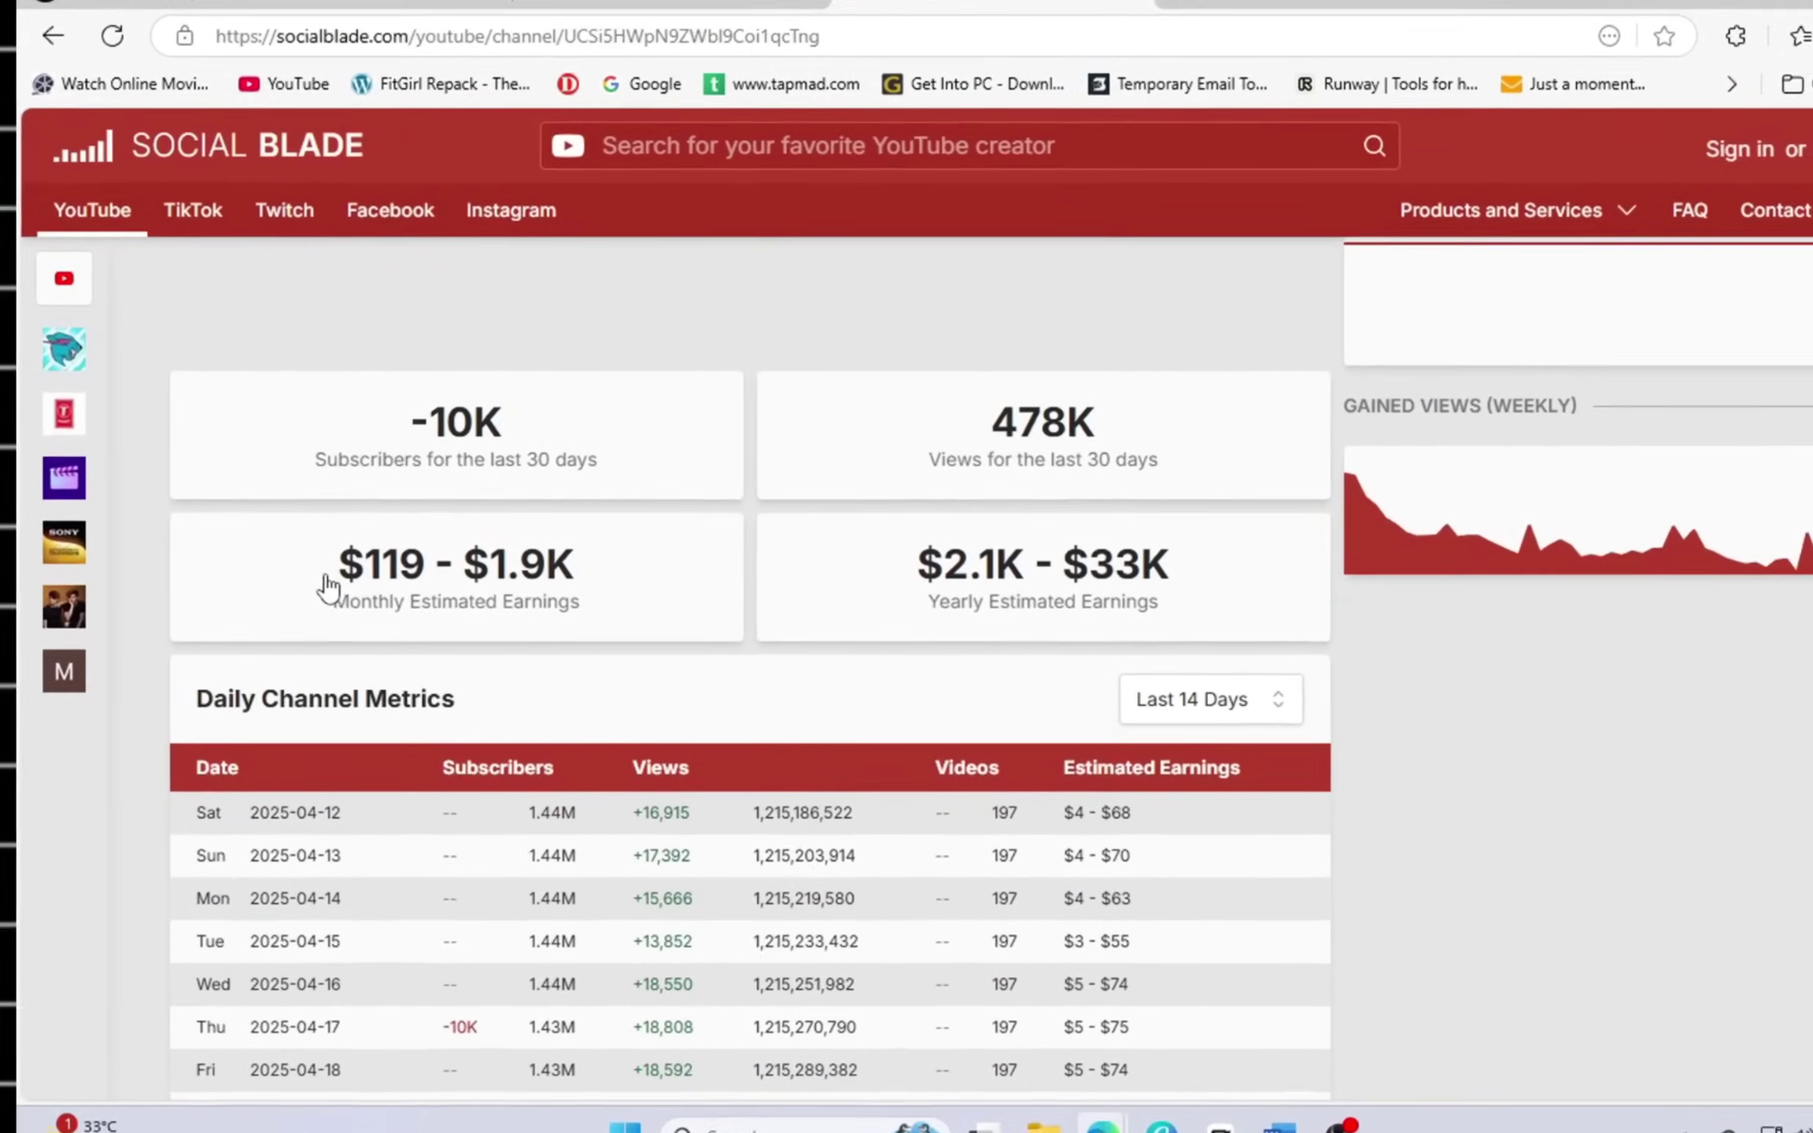
# Highlight the $119–$1.9K monthly earnings estimate on Social Blade, then return to YouTube.
pyautogui.moveTo(329, 587); pyautogui.dragTo(496, 589)
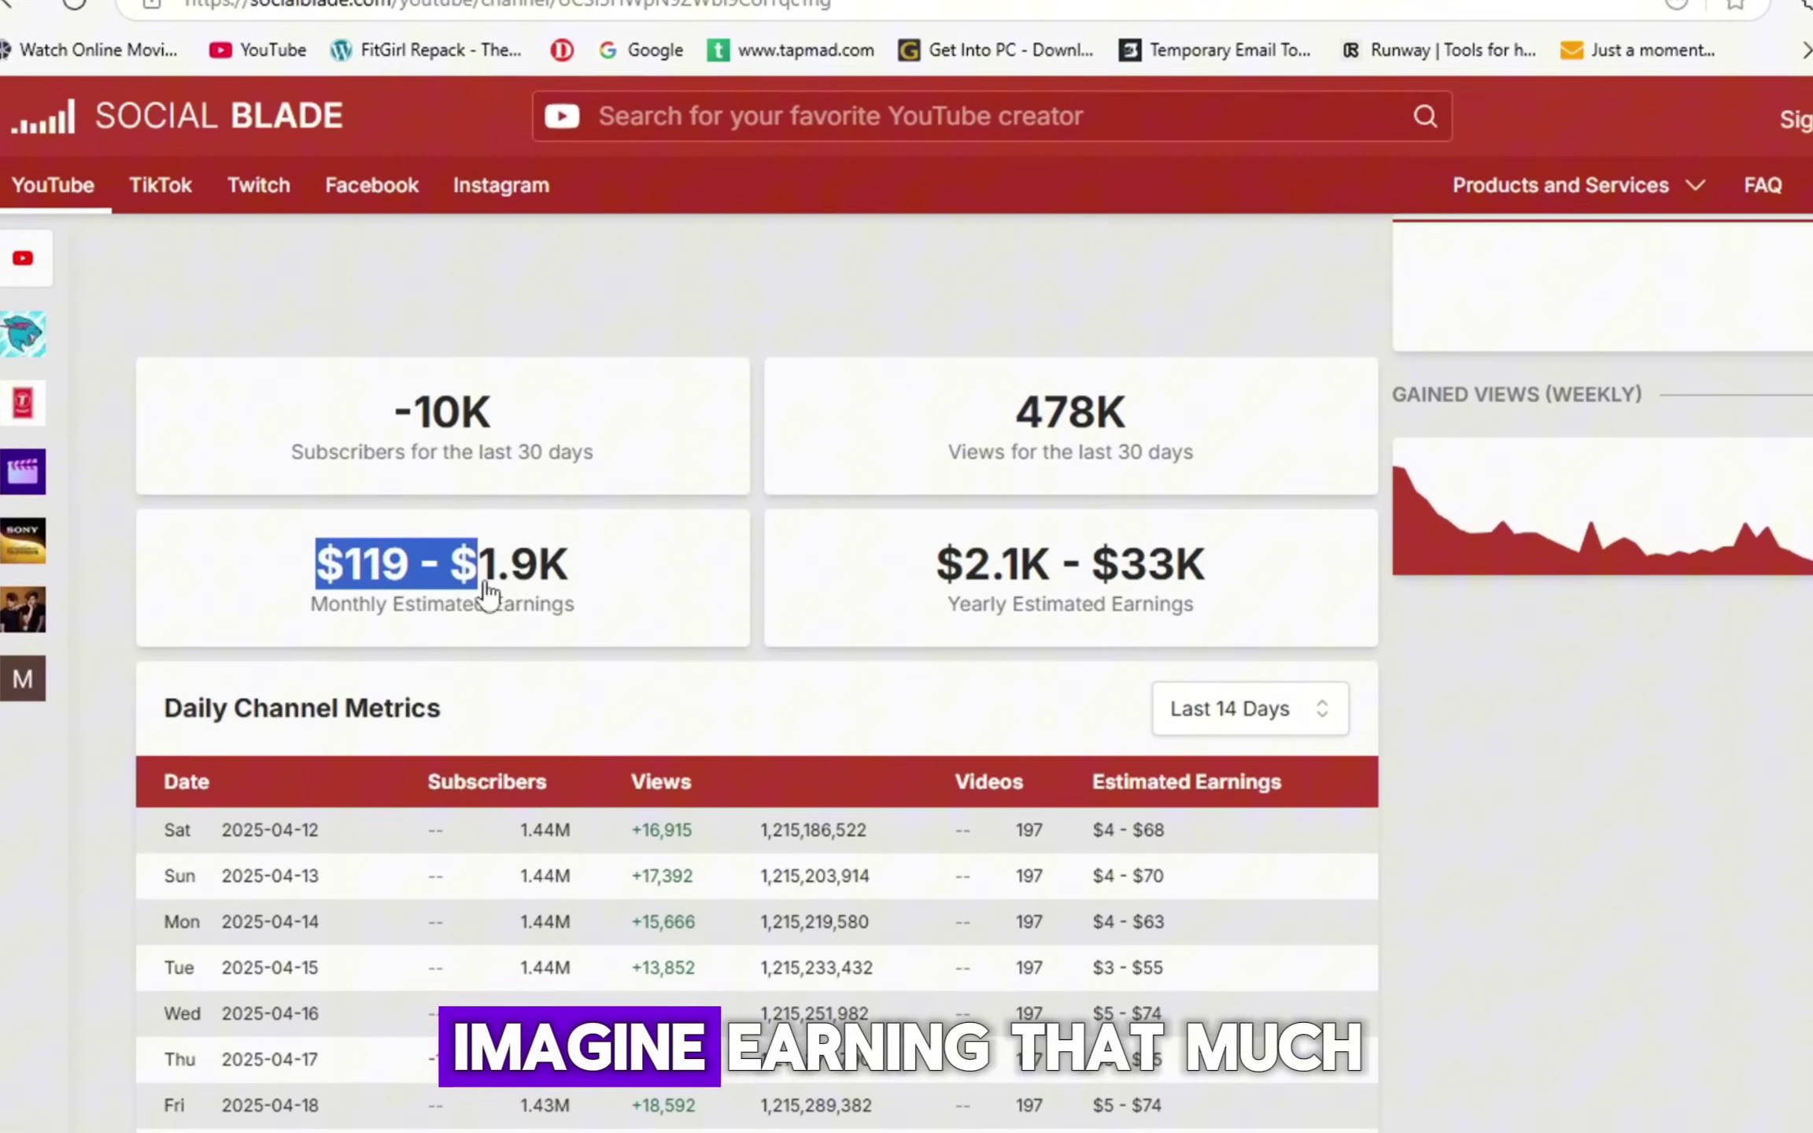
pyautogui.moveTo(629, 591); pyautogui.dragTo(628, 587)
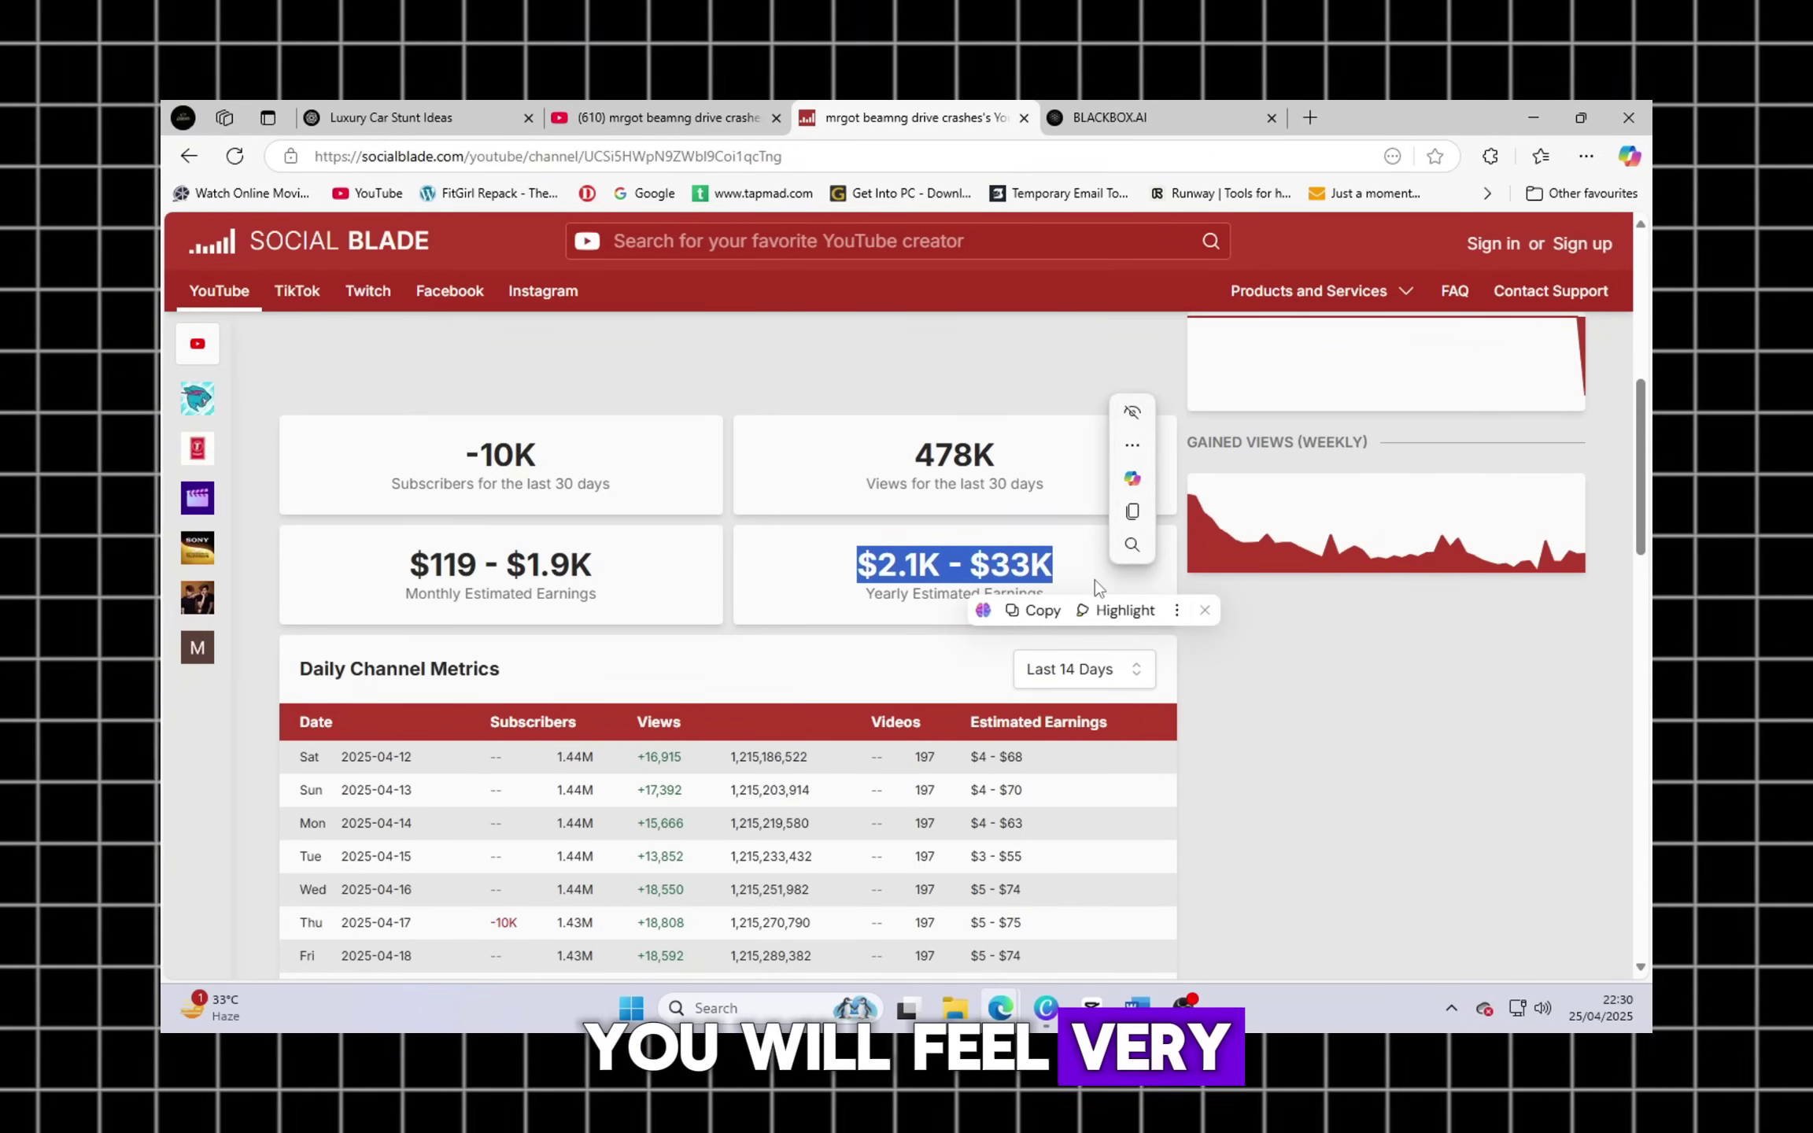
pyautogui.click(672, 126)
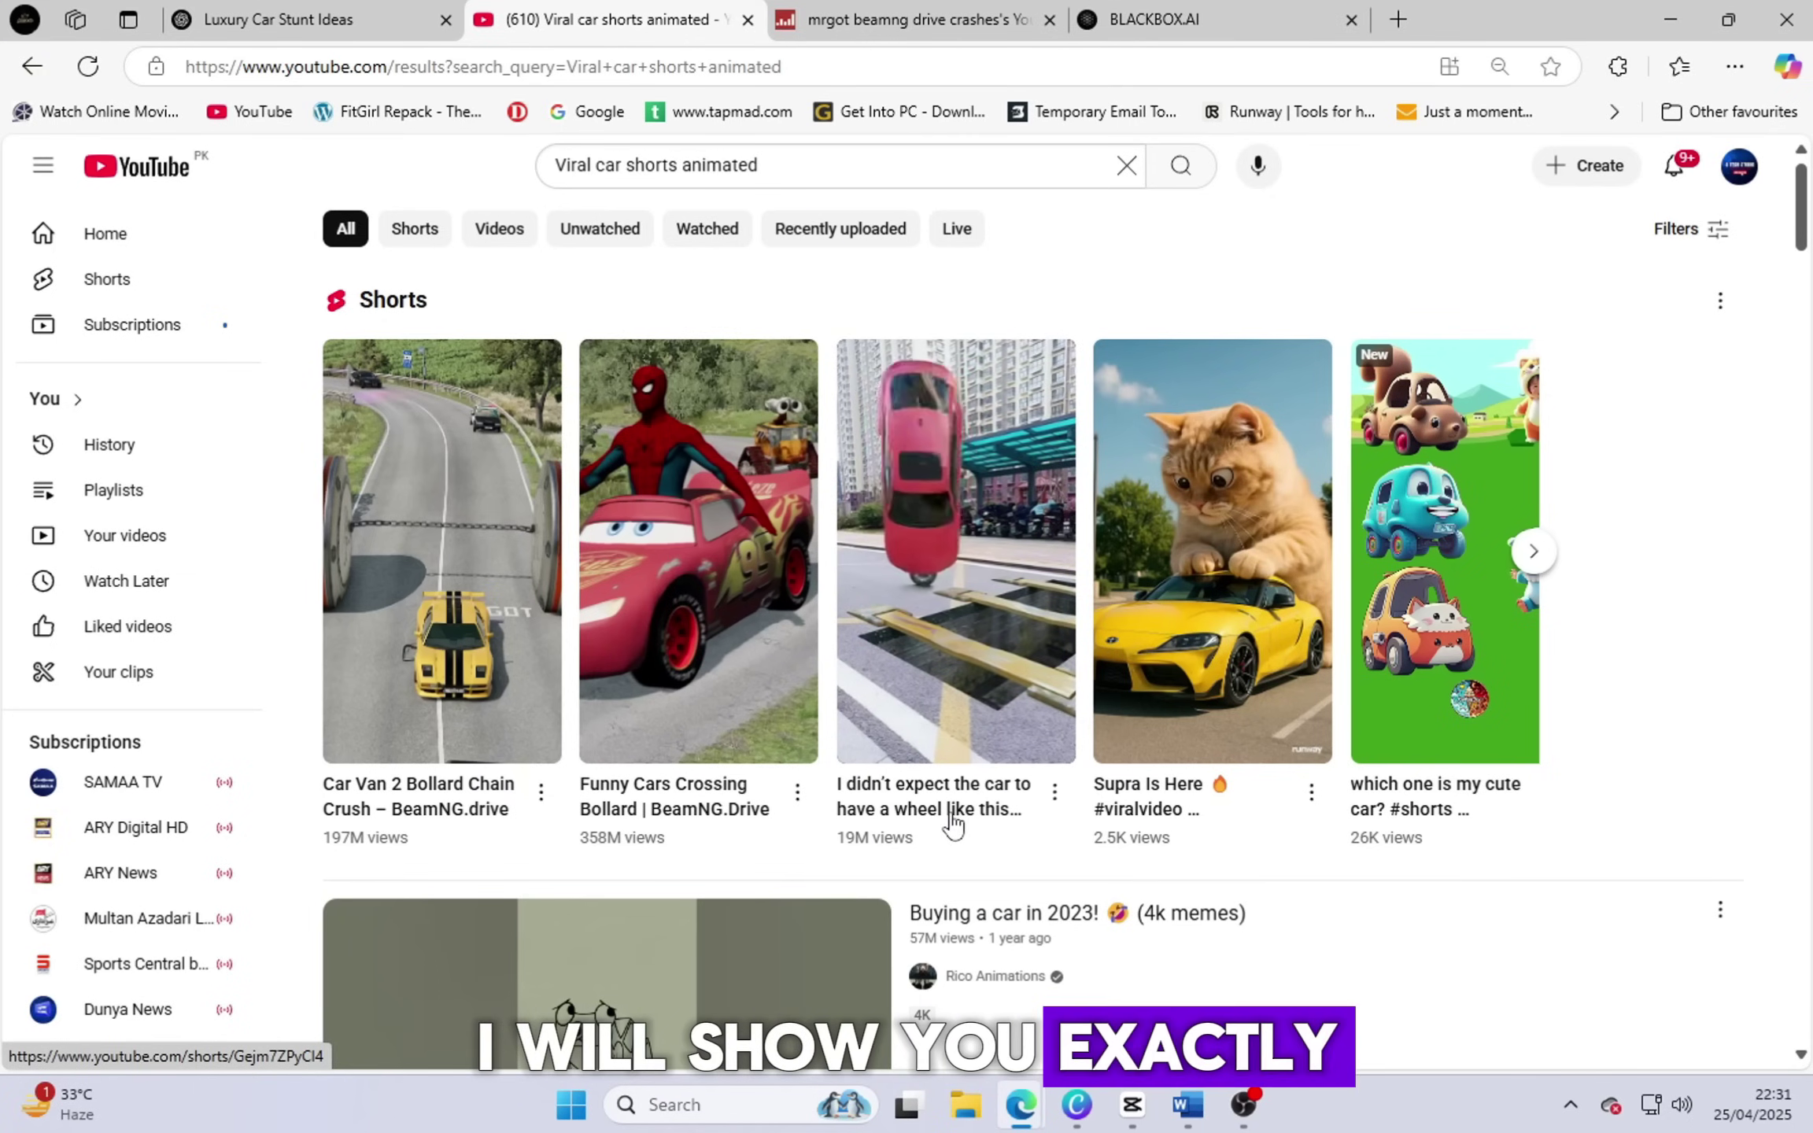
# Watch the upturned pink car Short and the 'Mind-Blowing! Animals Transform Into Cars' Short.
pyautogui.click(957, 713)
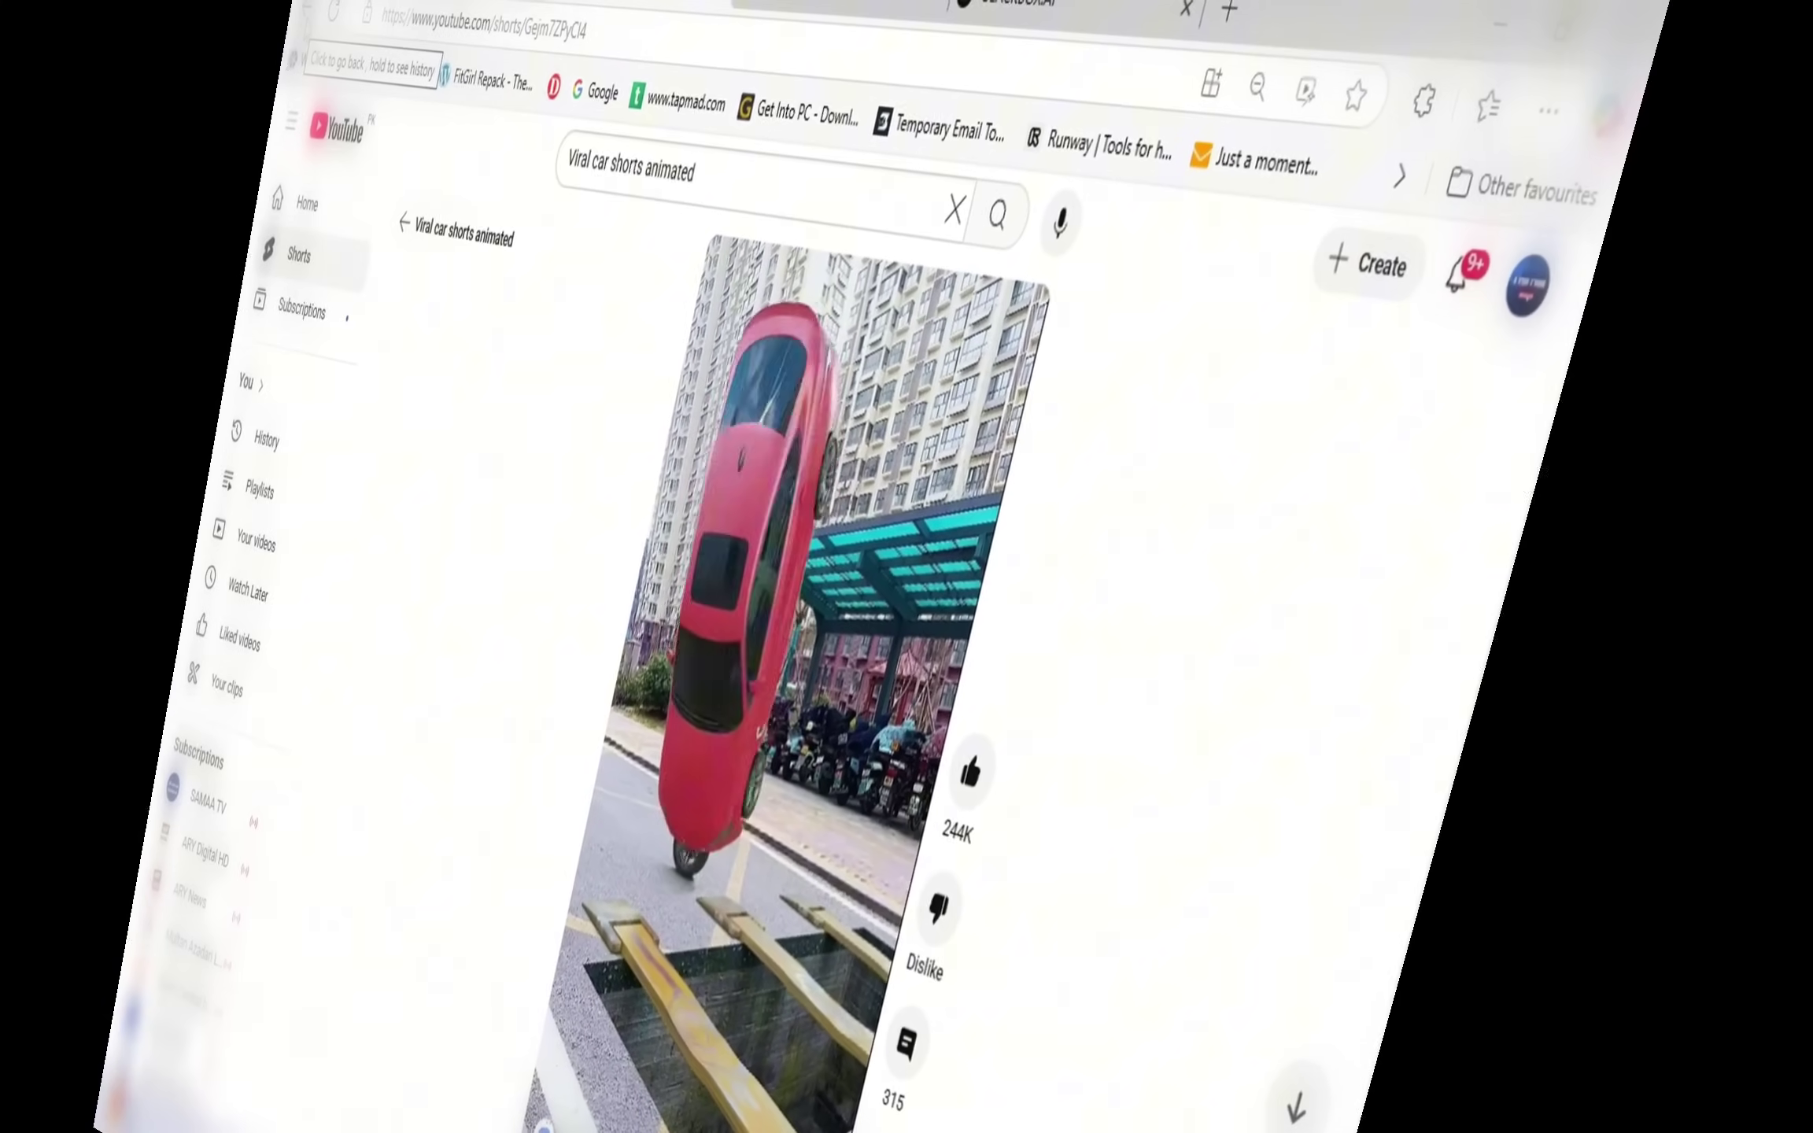
pyautogui.click(308, 23)
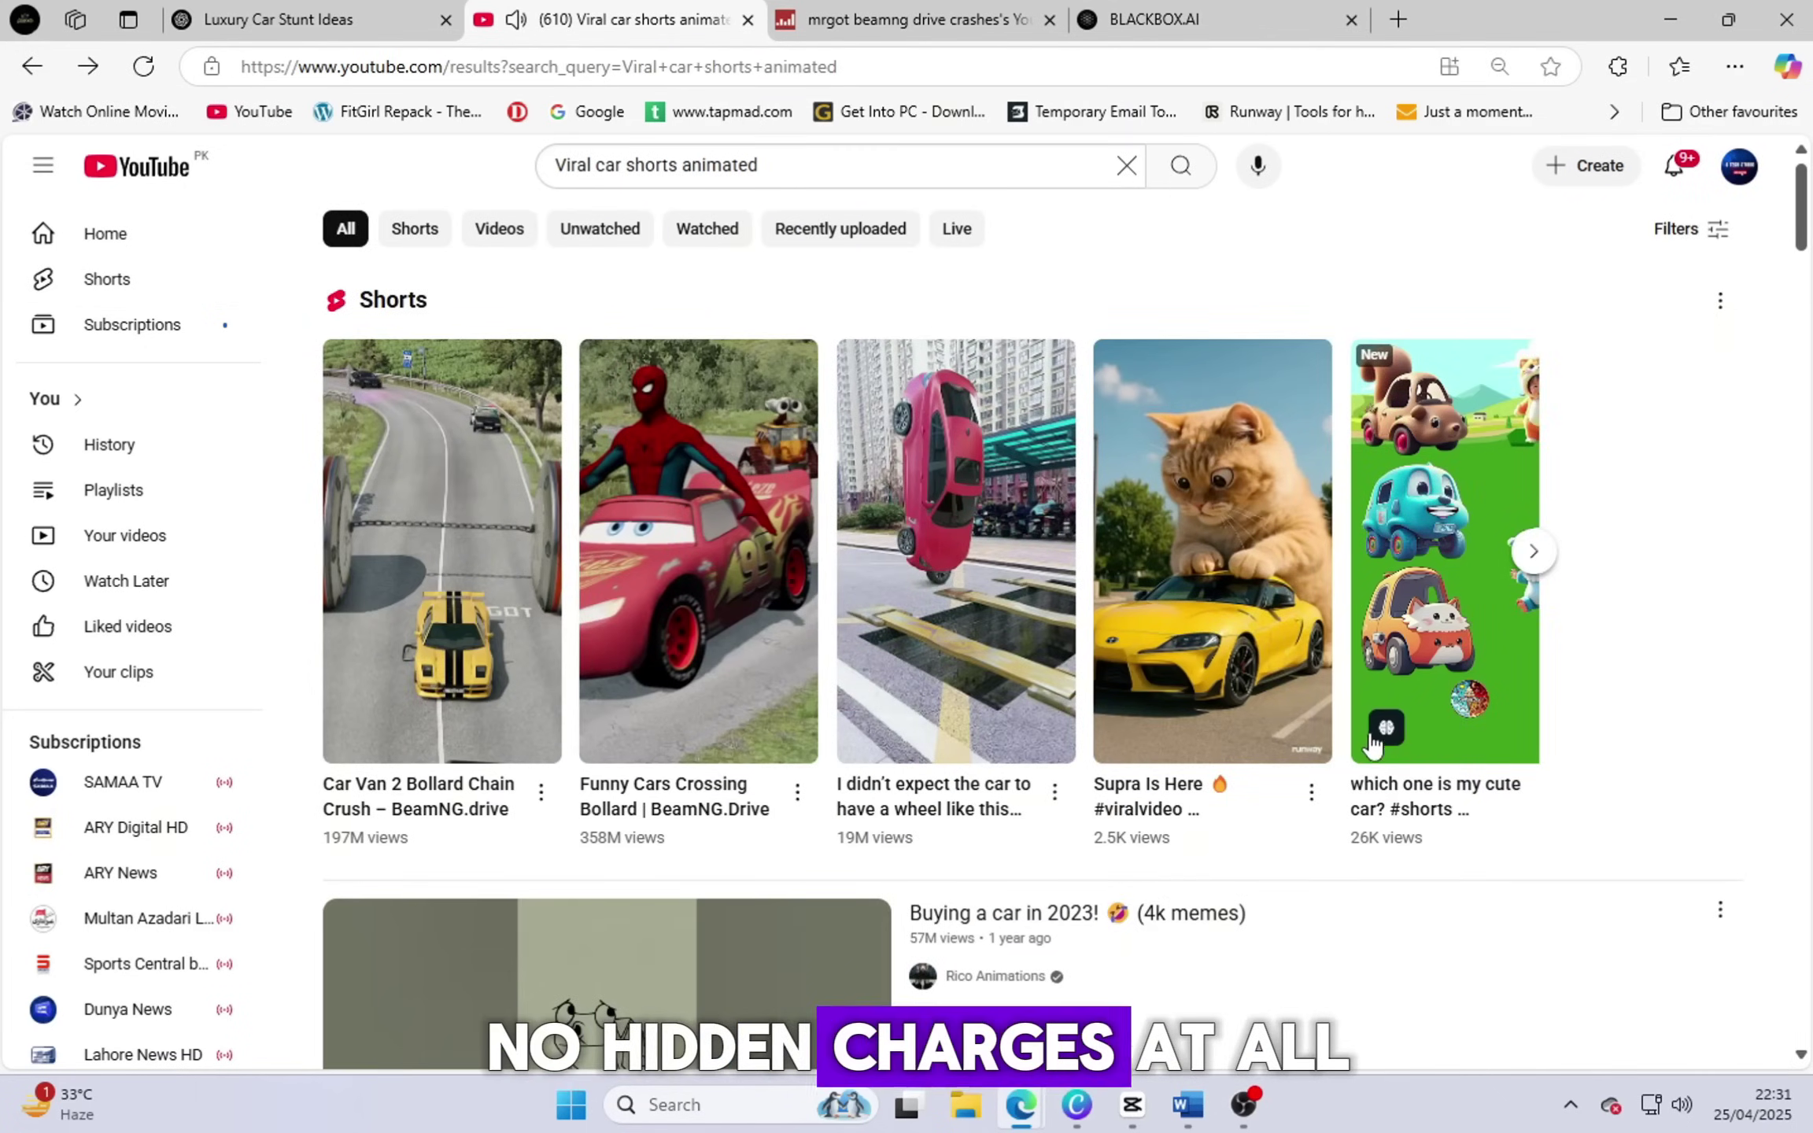
pyautogui.click(1532, 554)
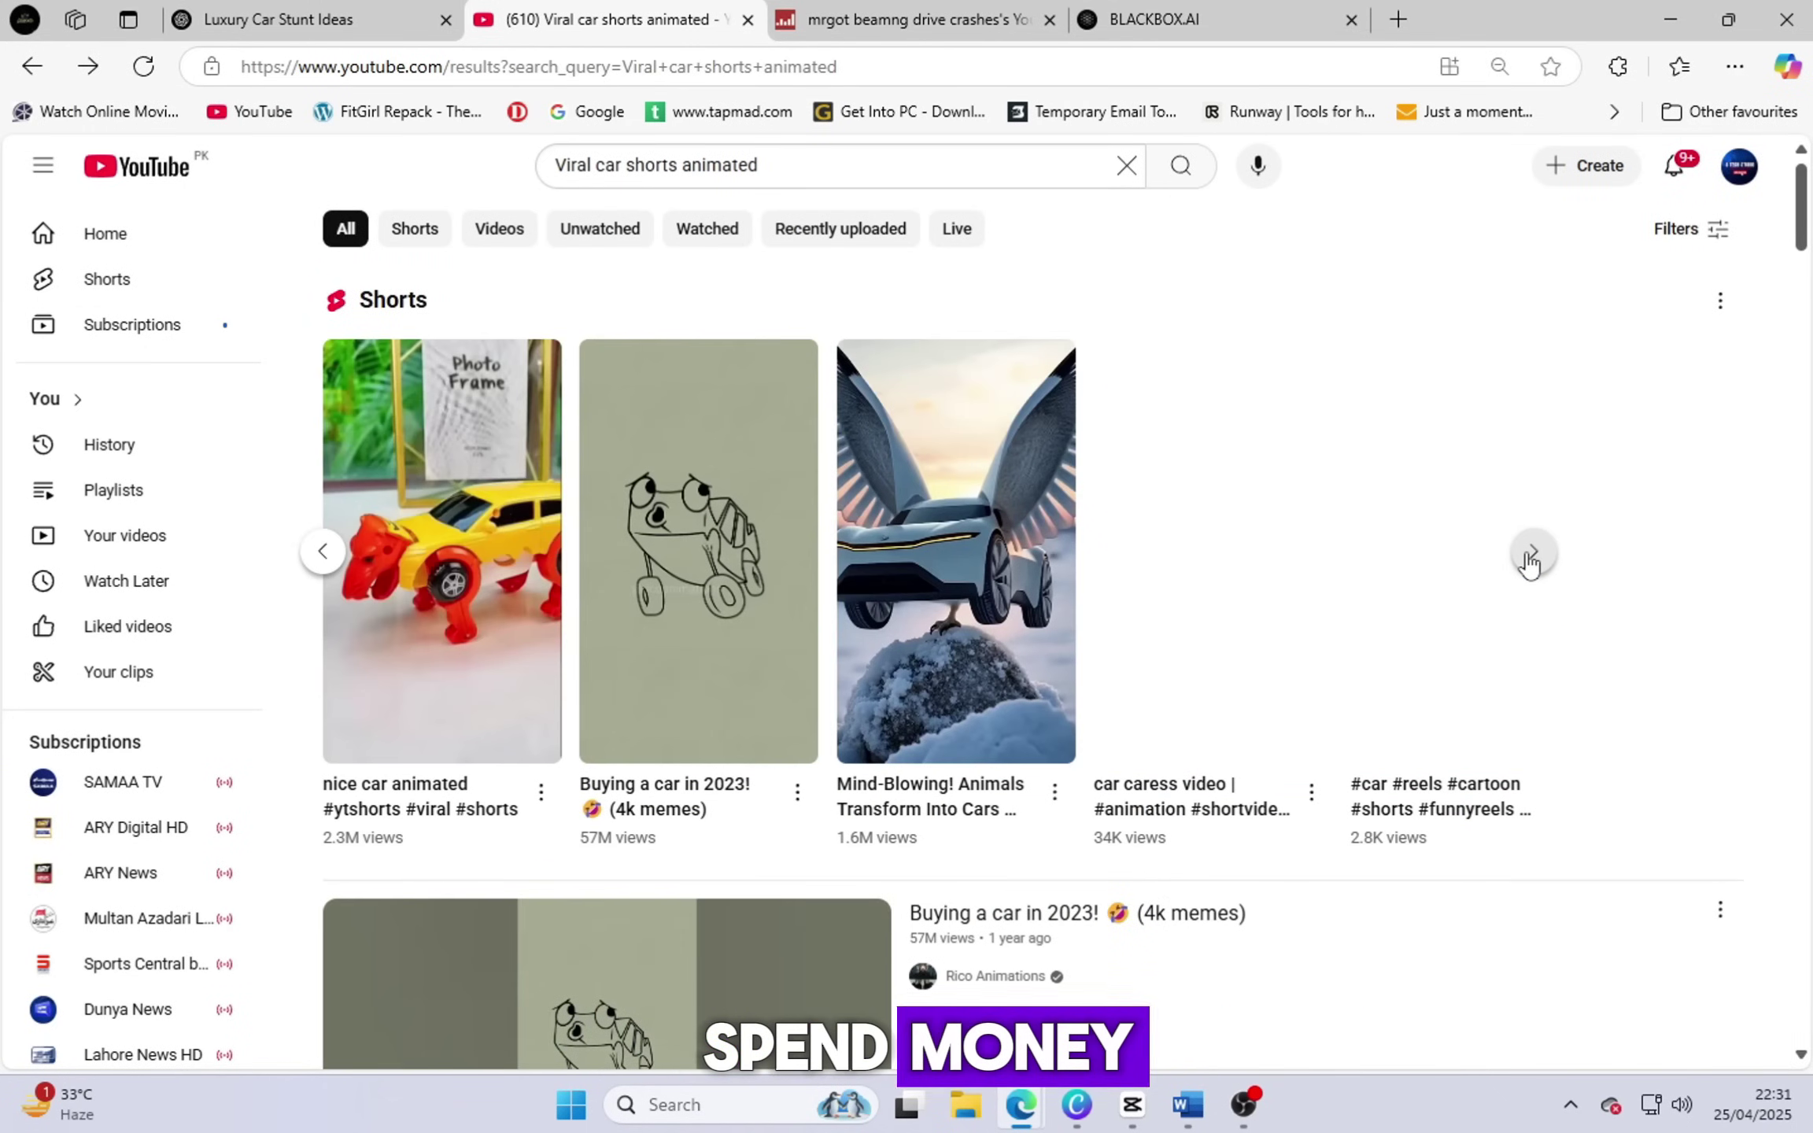
pyautogui.click(947, 668)
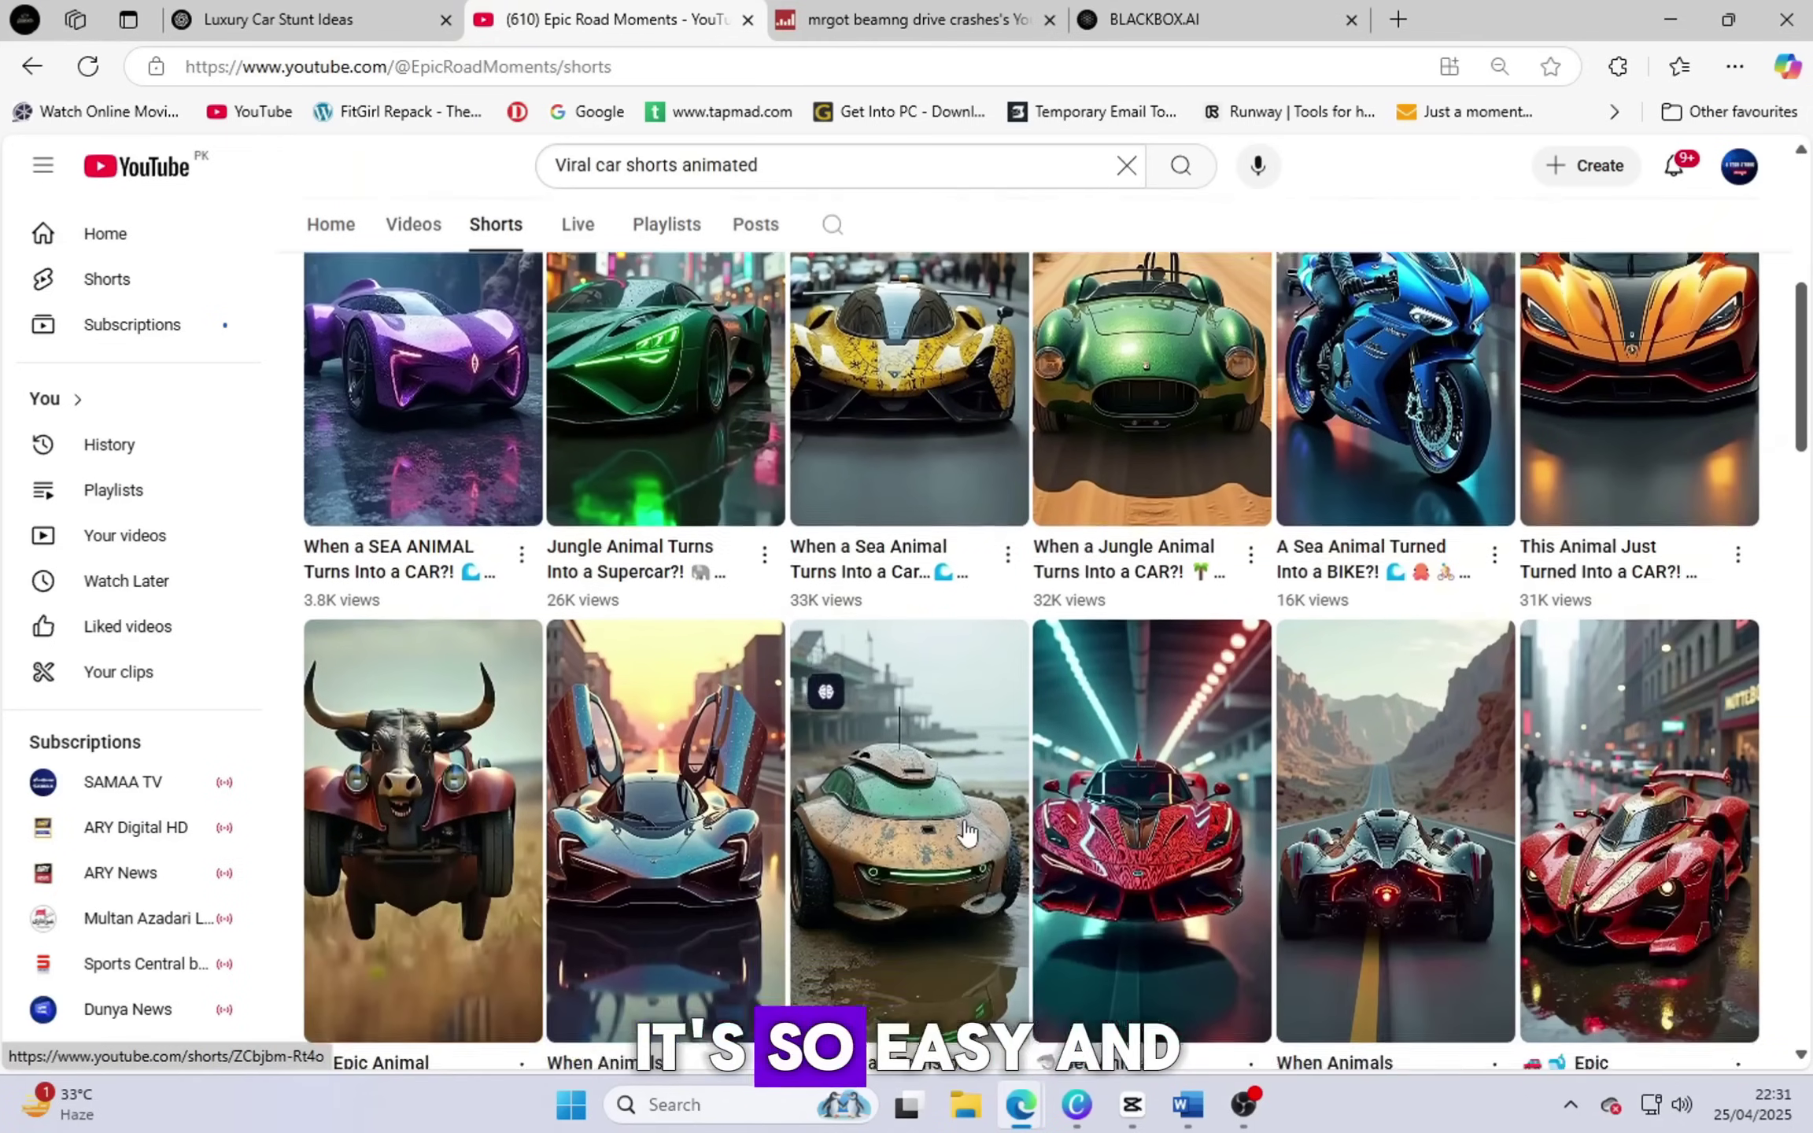
pyautogui.scroll(5, 973, 833)
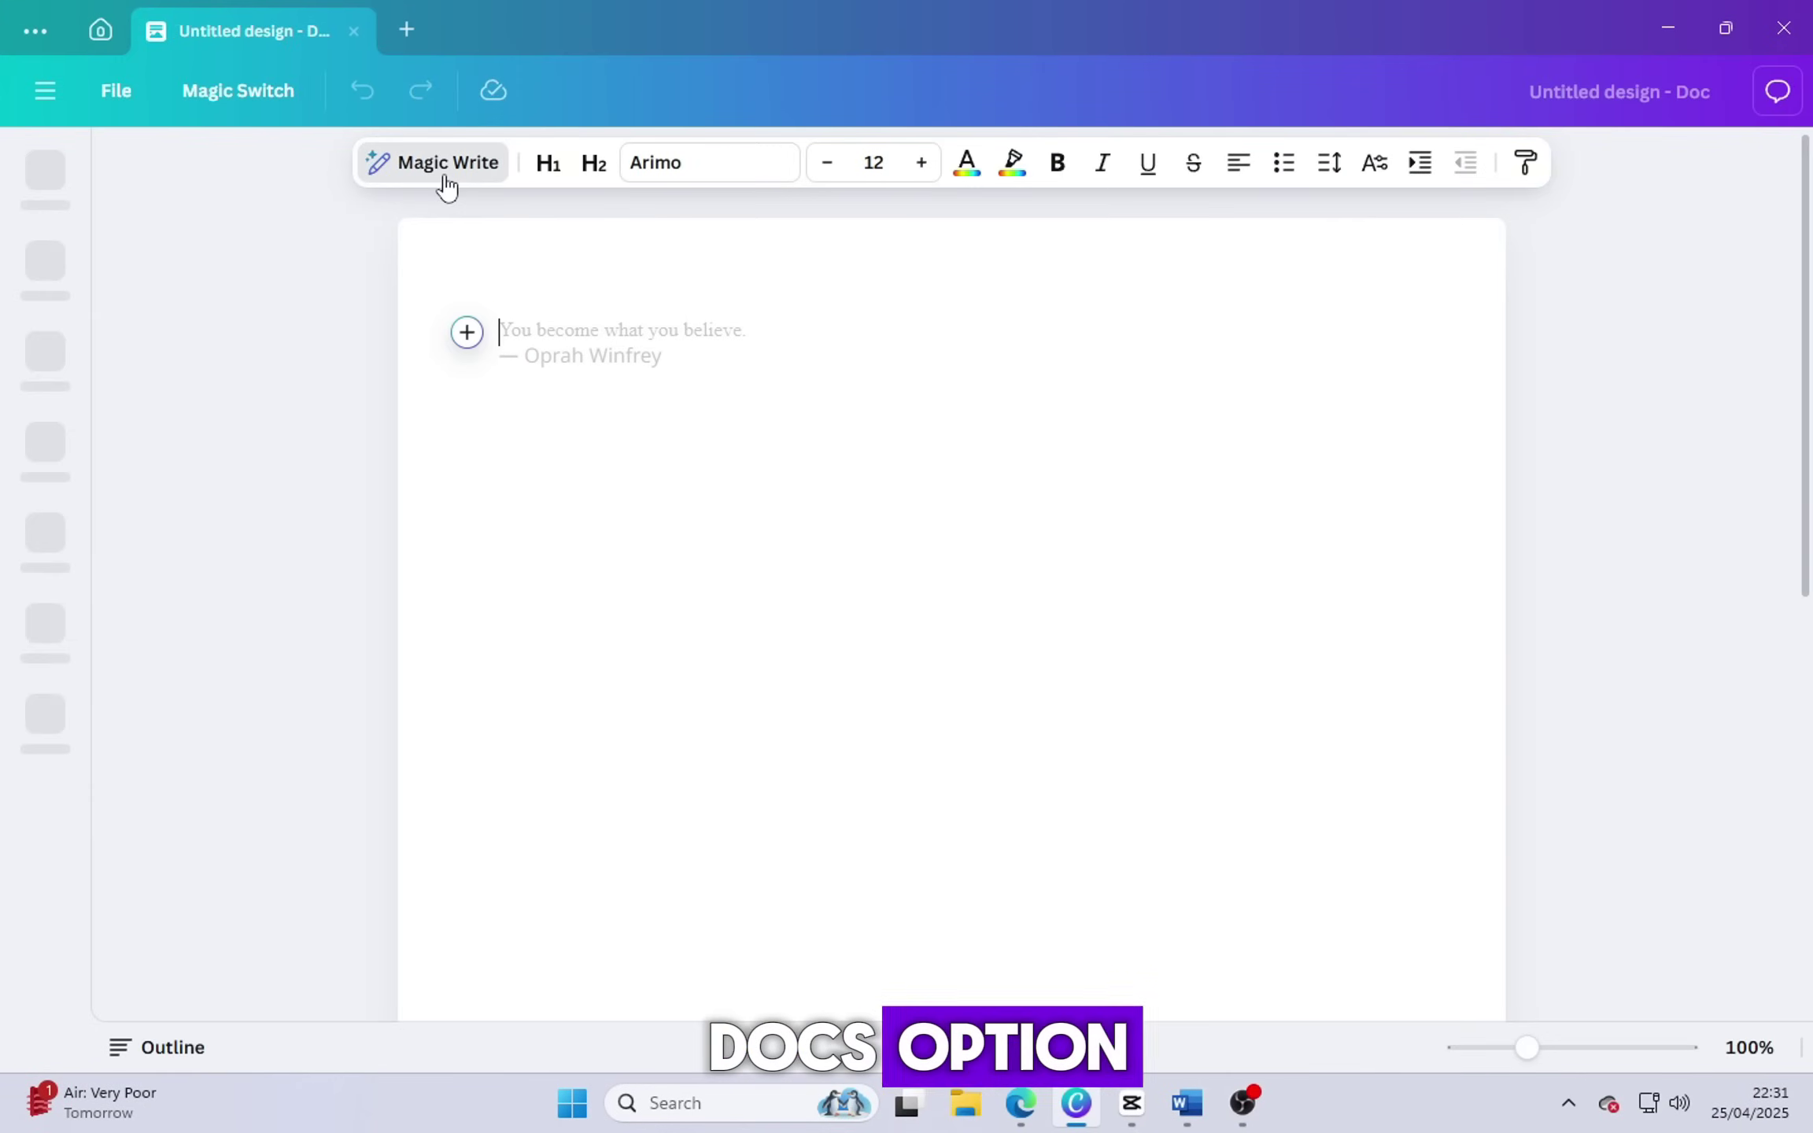
# Generate luxury-car stunt Shorts ideas with Magic Write from the pasted prompt, then request more.
pyautogui.click(437, 167)
pyautogui.click(726, 507)
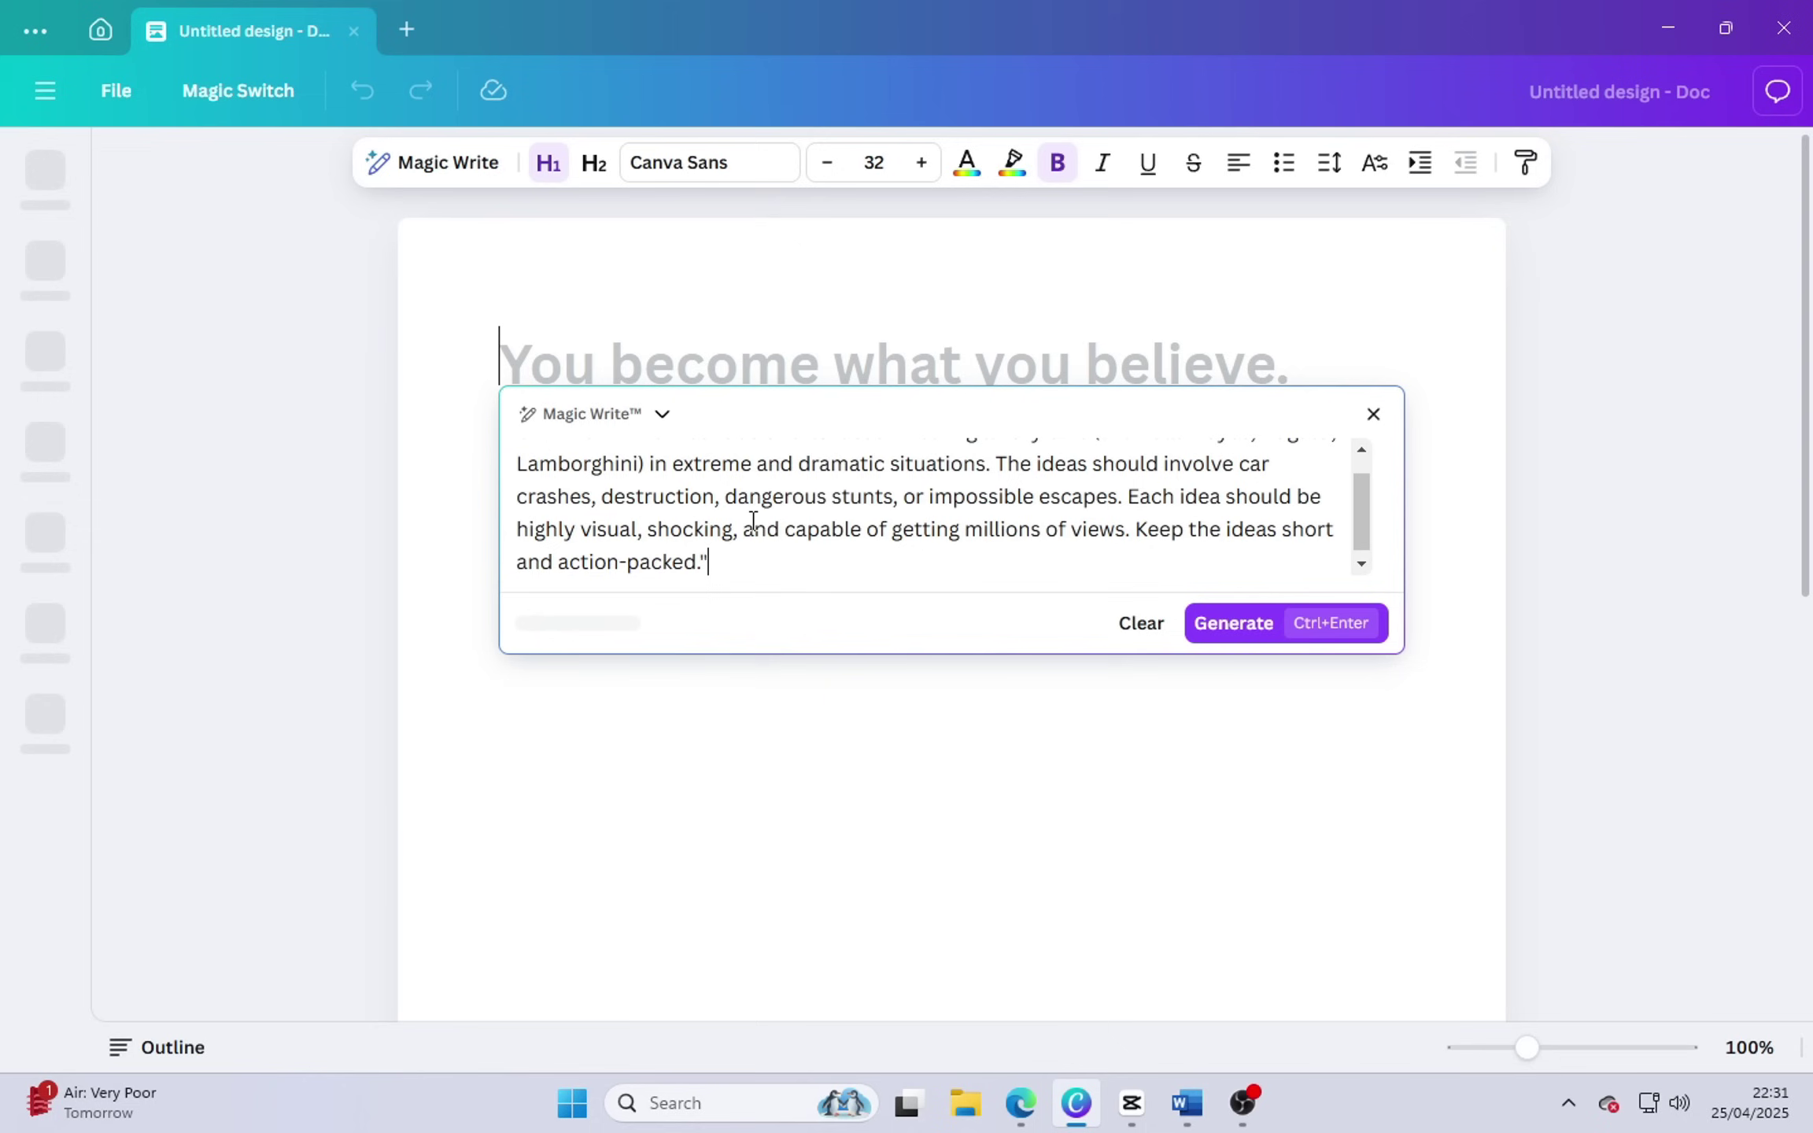
pyautogui.click(1235, 623)
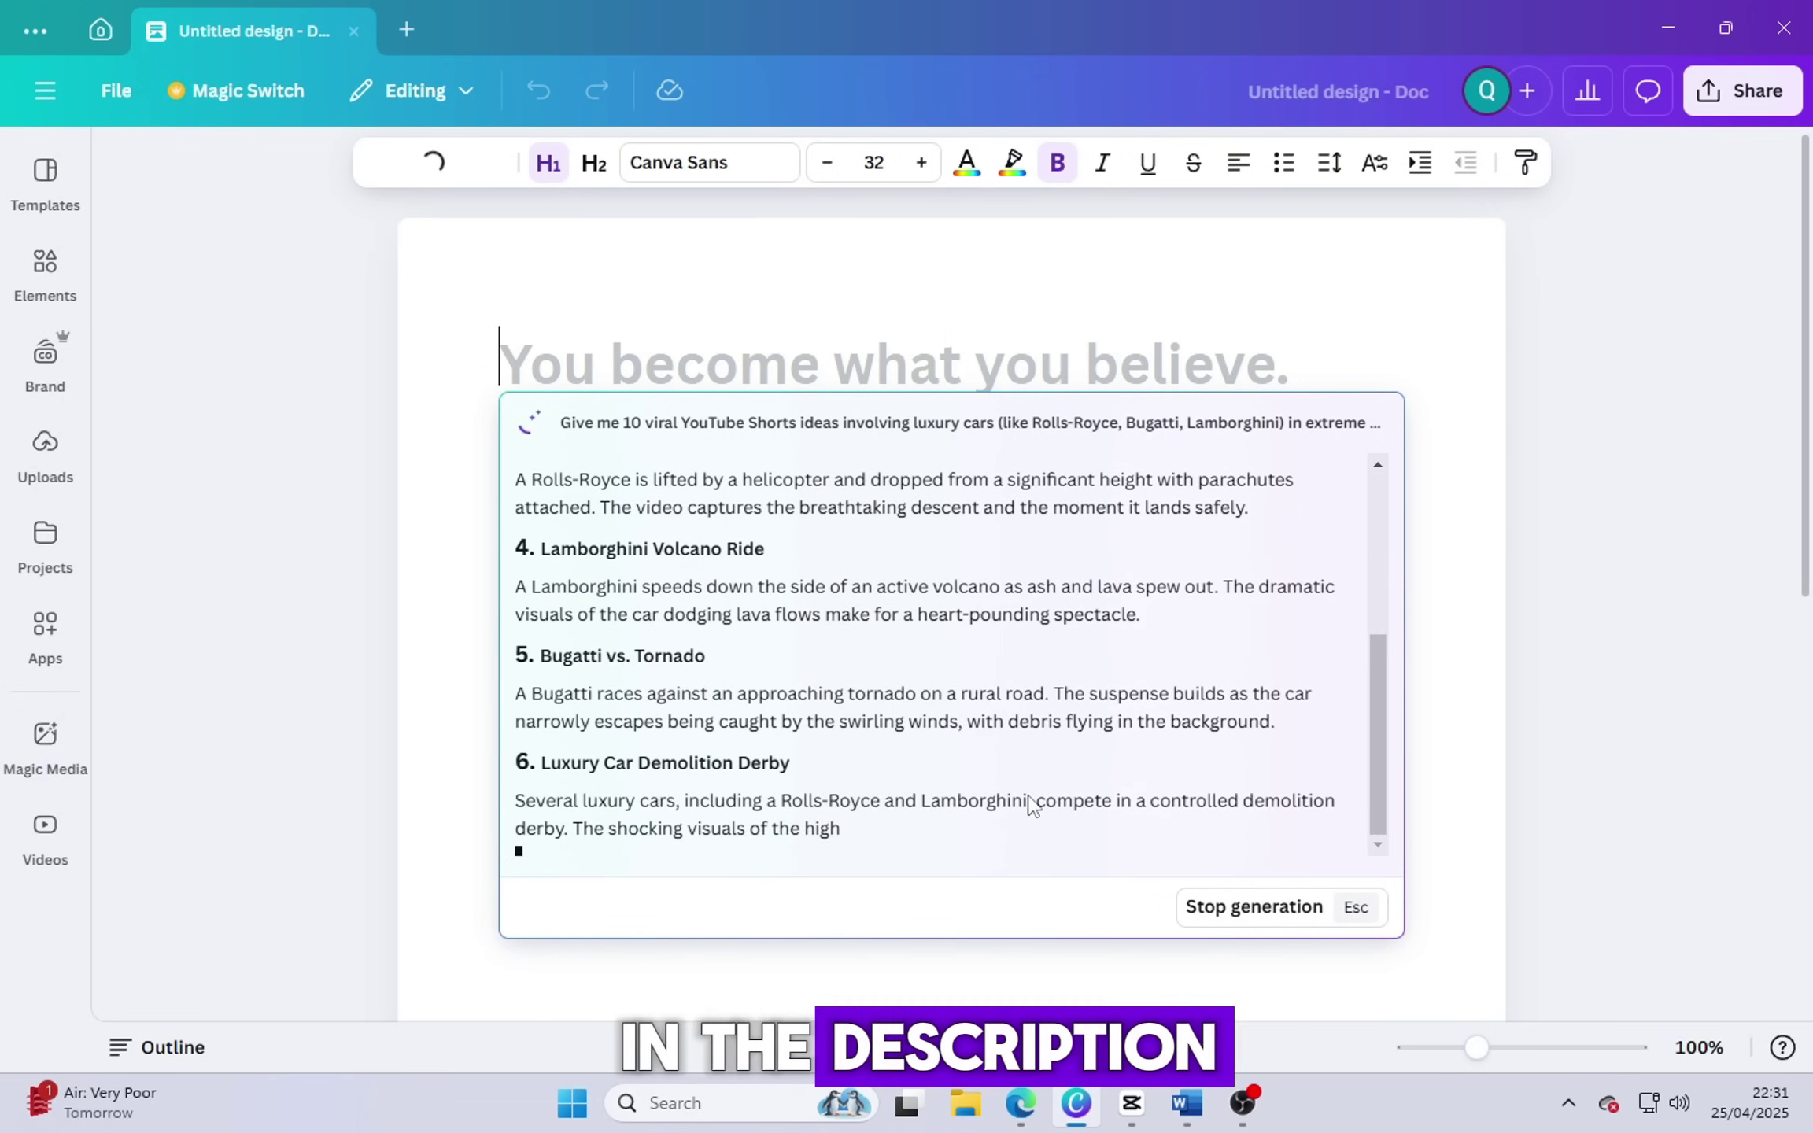
pyautogui.click(1228, 911)
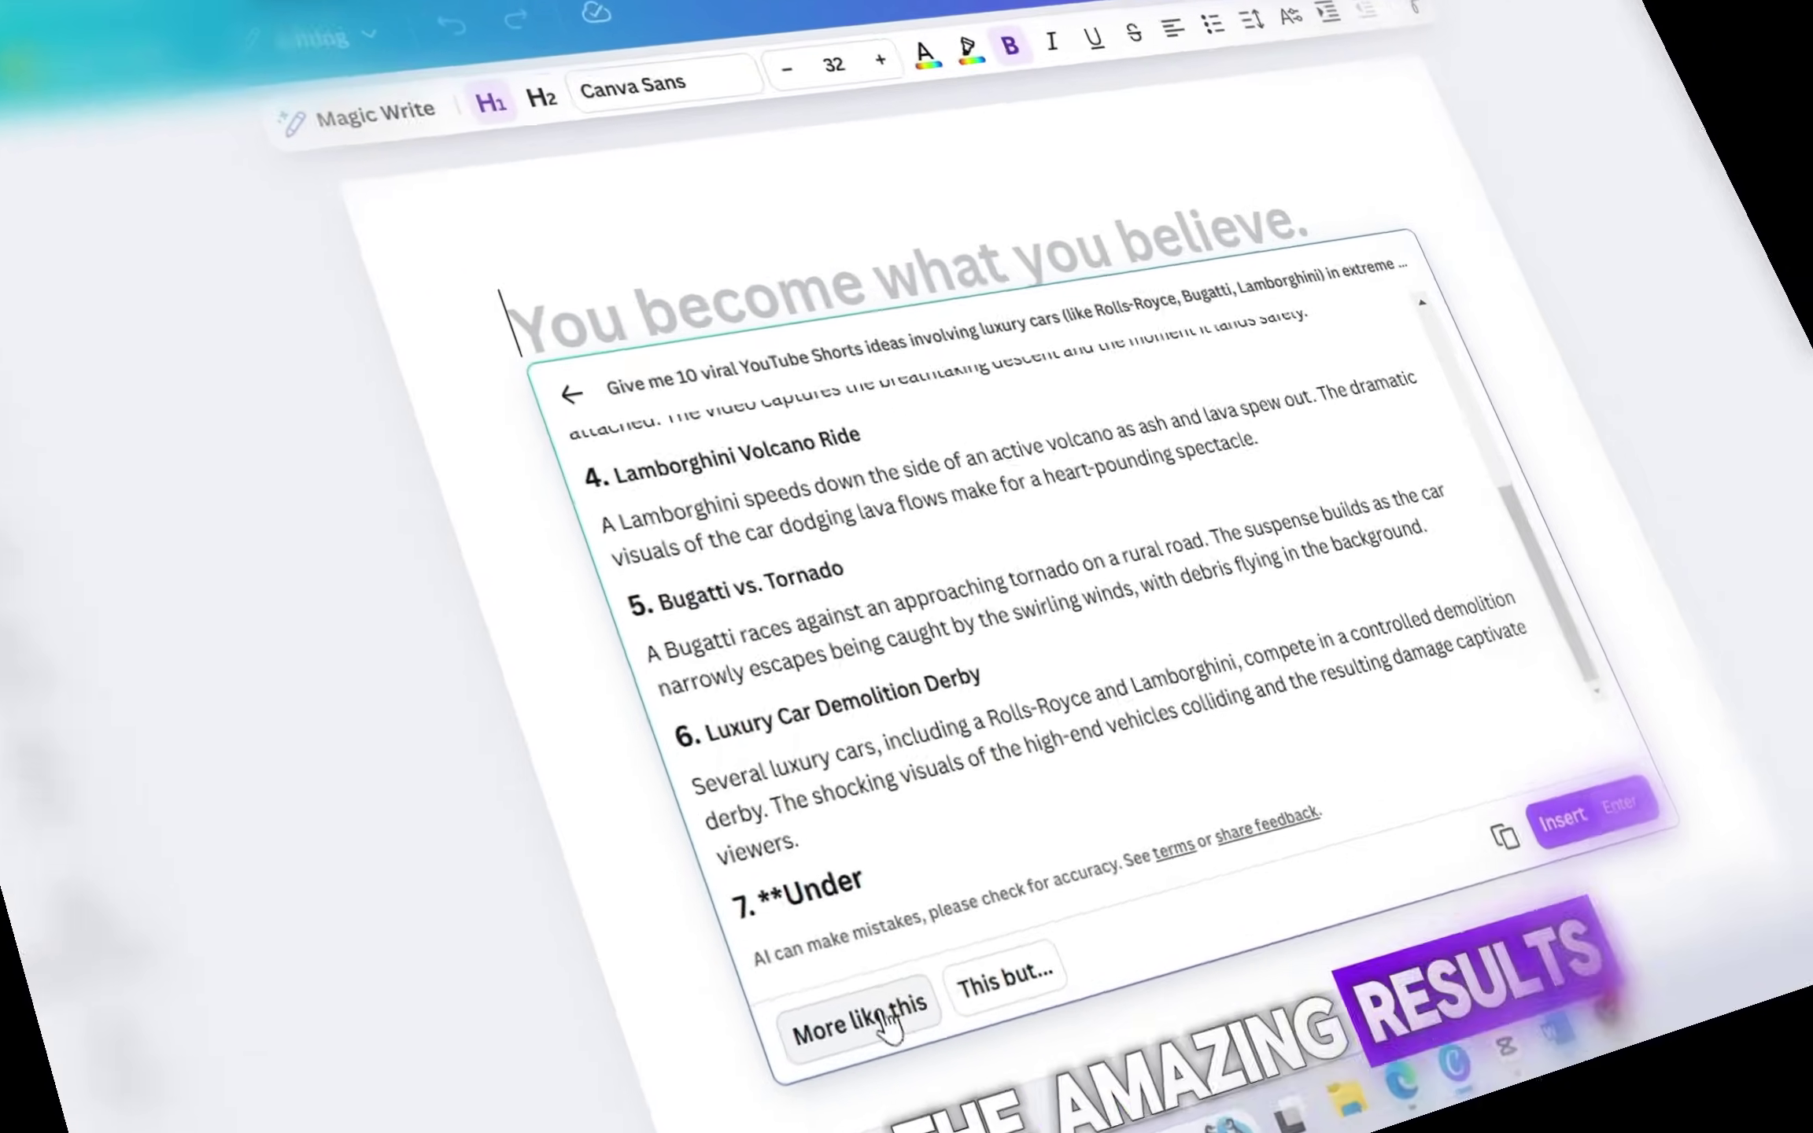
pyautogui.click(583, 943)
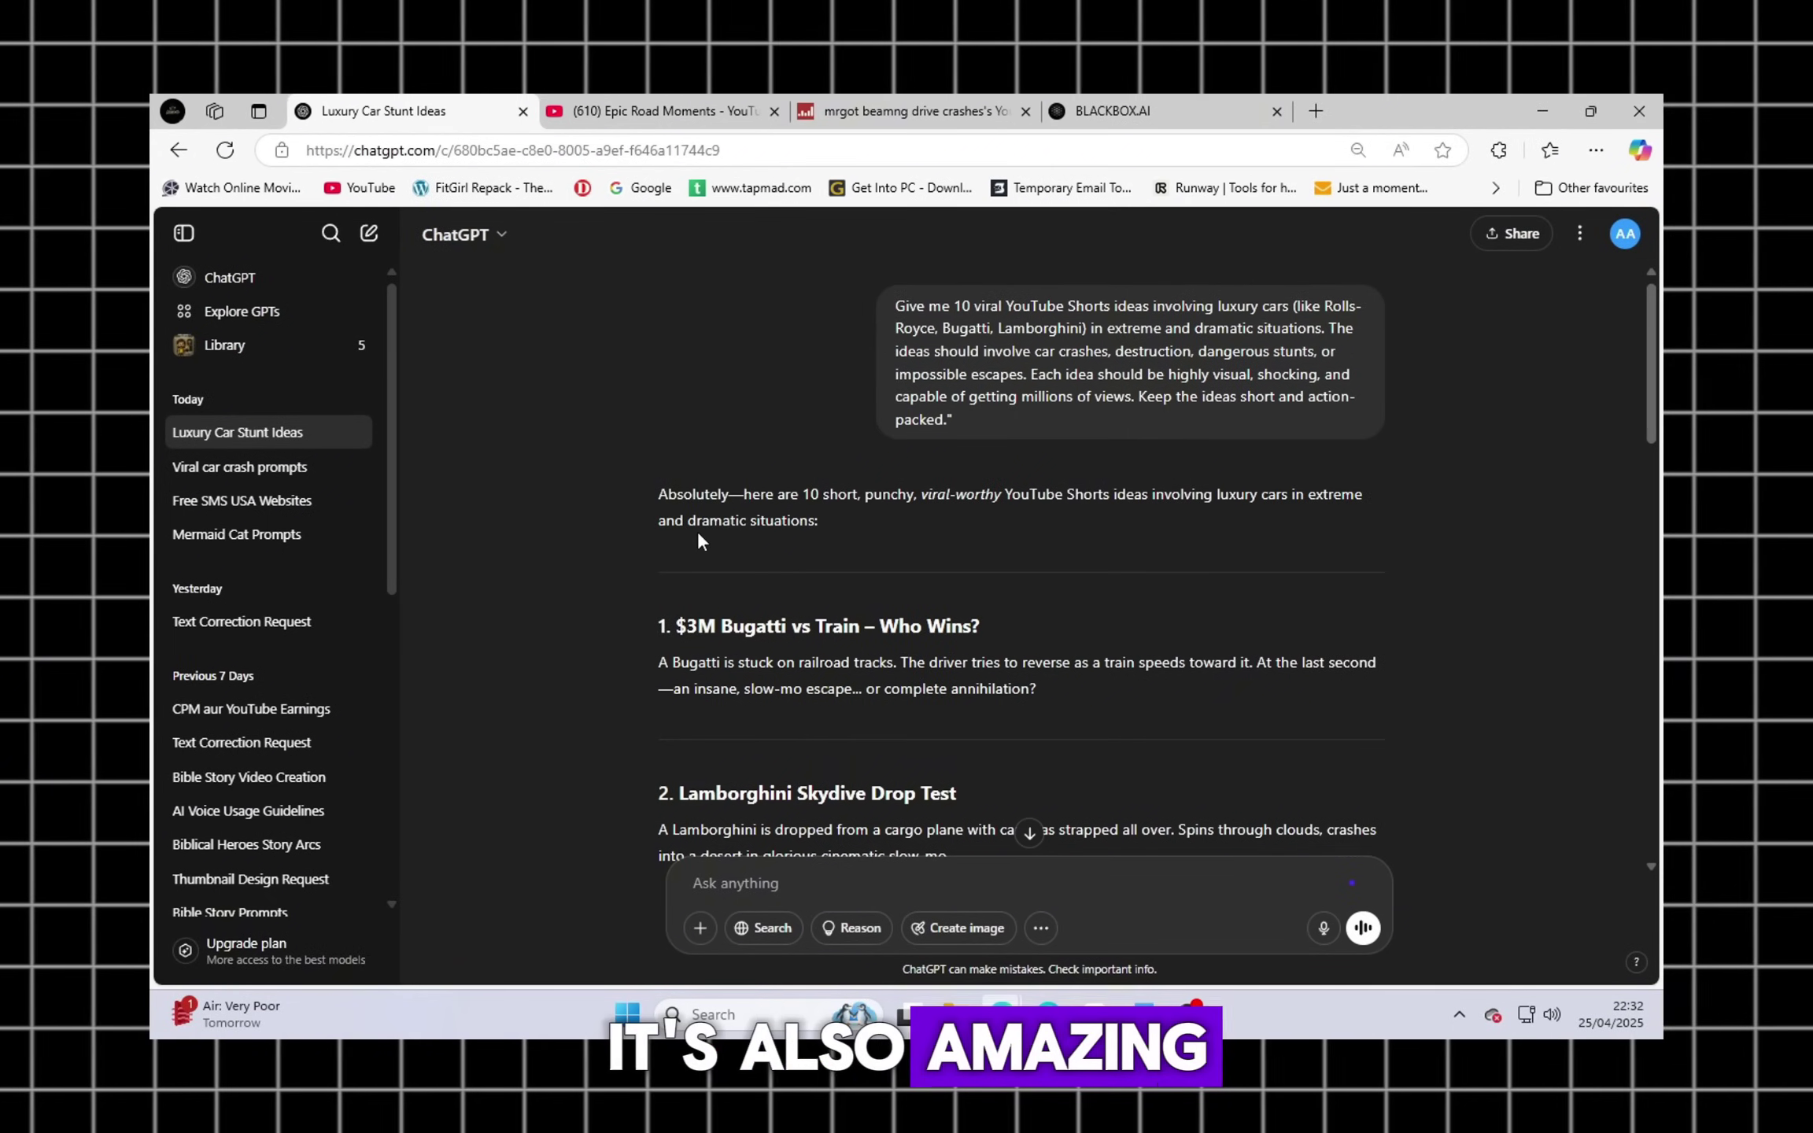
# Select ChatGPT's list of ten luxury-car ideas, then scroll back up to the prompt.
pyautogui.moveTo(698, 535); pyautogui.dragTo(1117, 755)
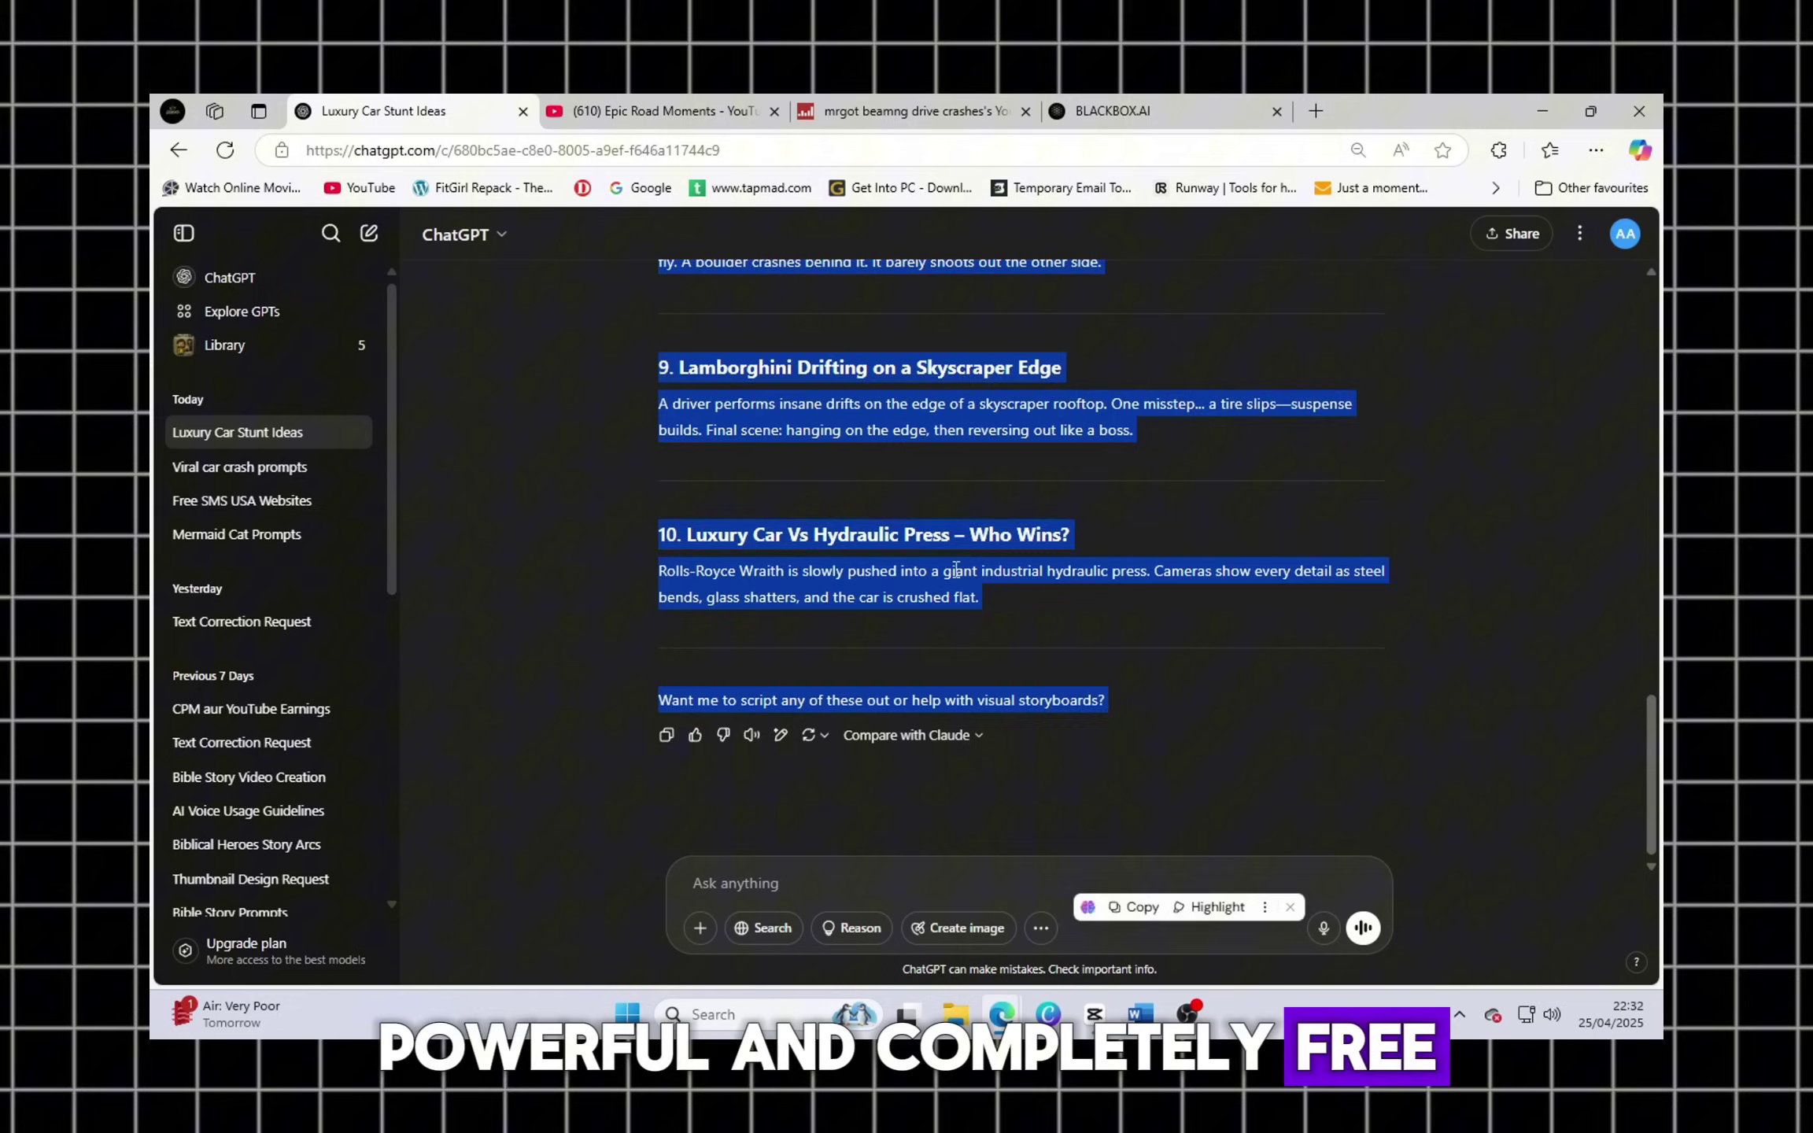
pyautogui.click(956, 570)
pyautogui.scroll(12, 840, 543)
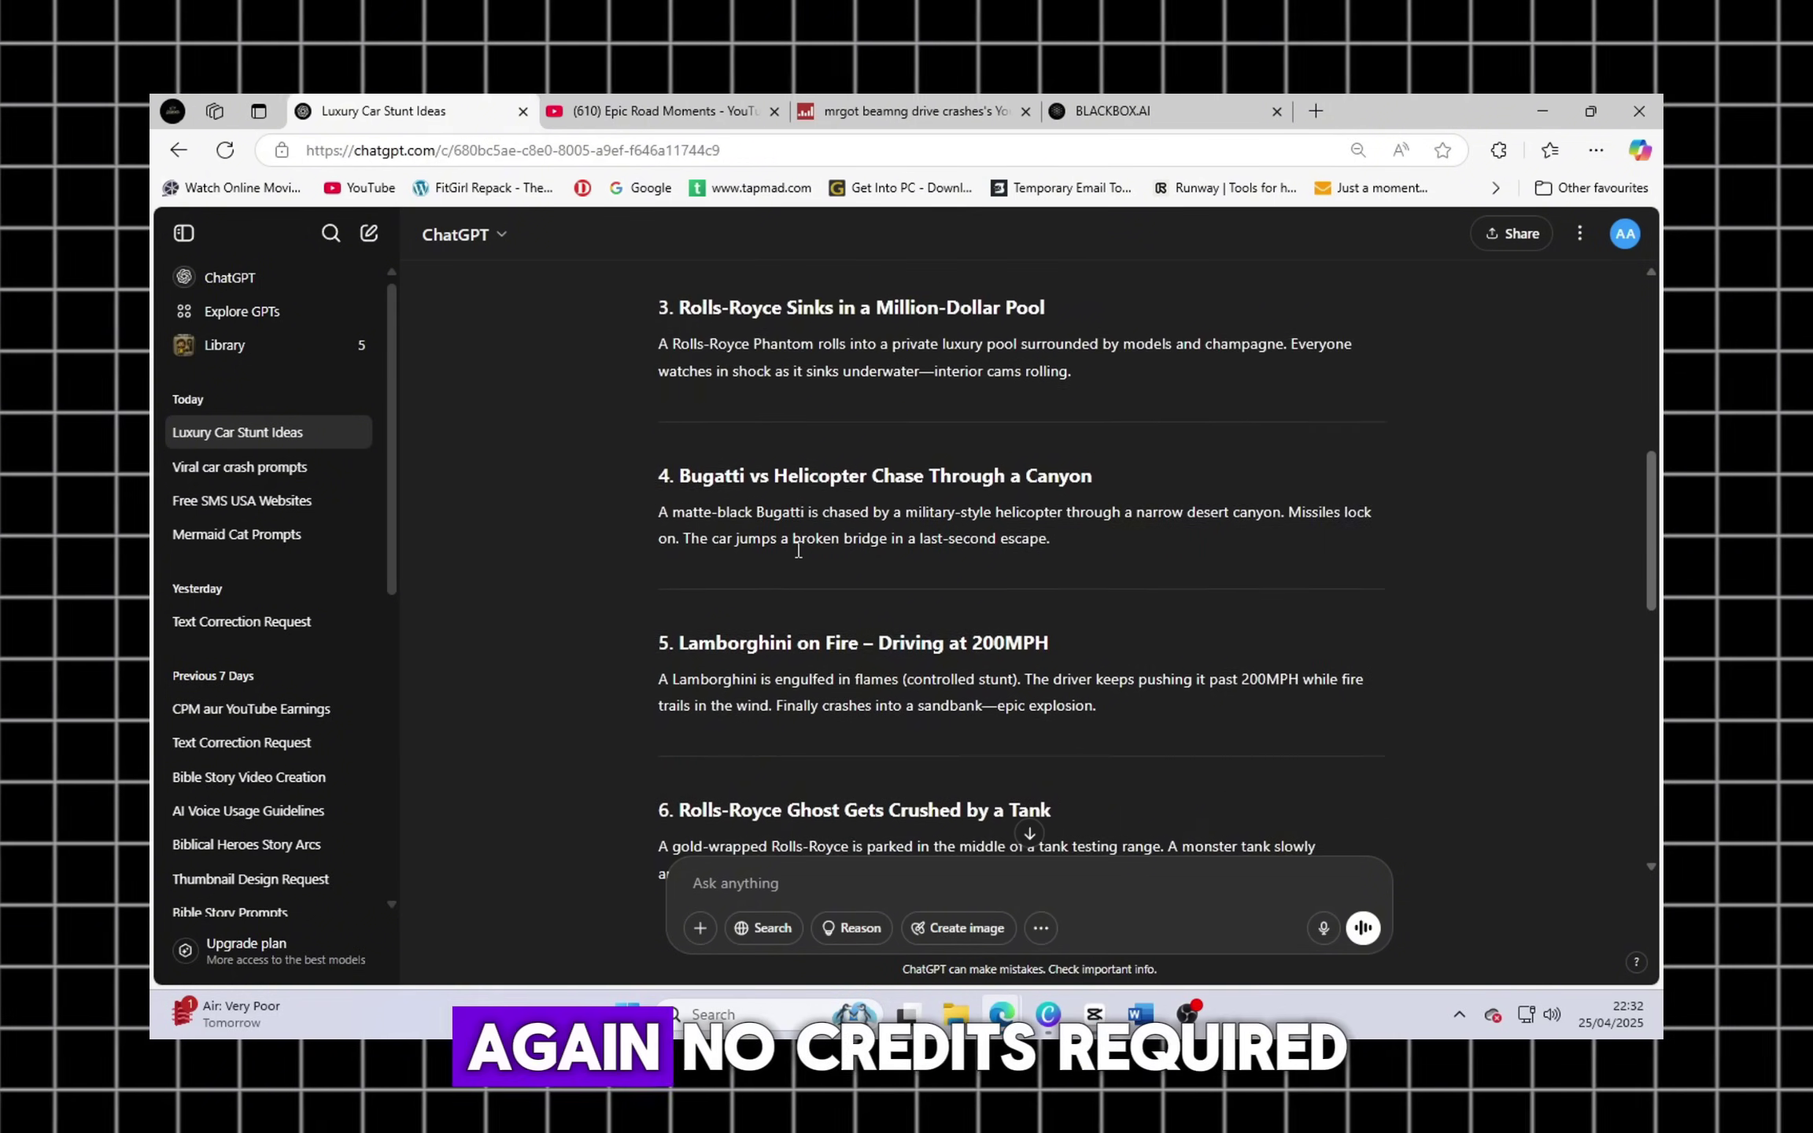
pyautogui.scroll(8, 798, 550)
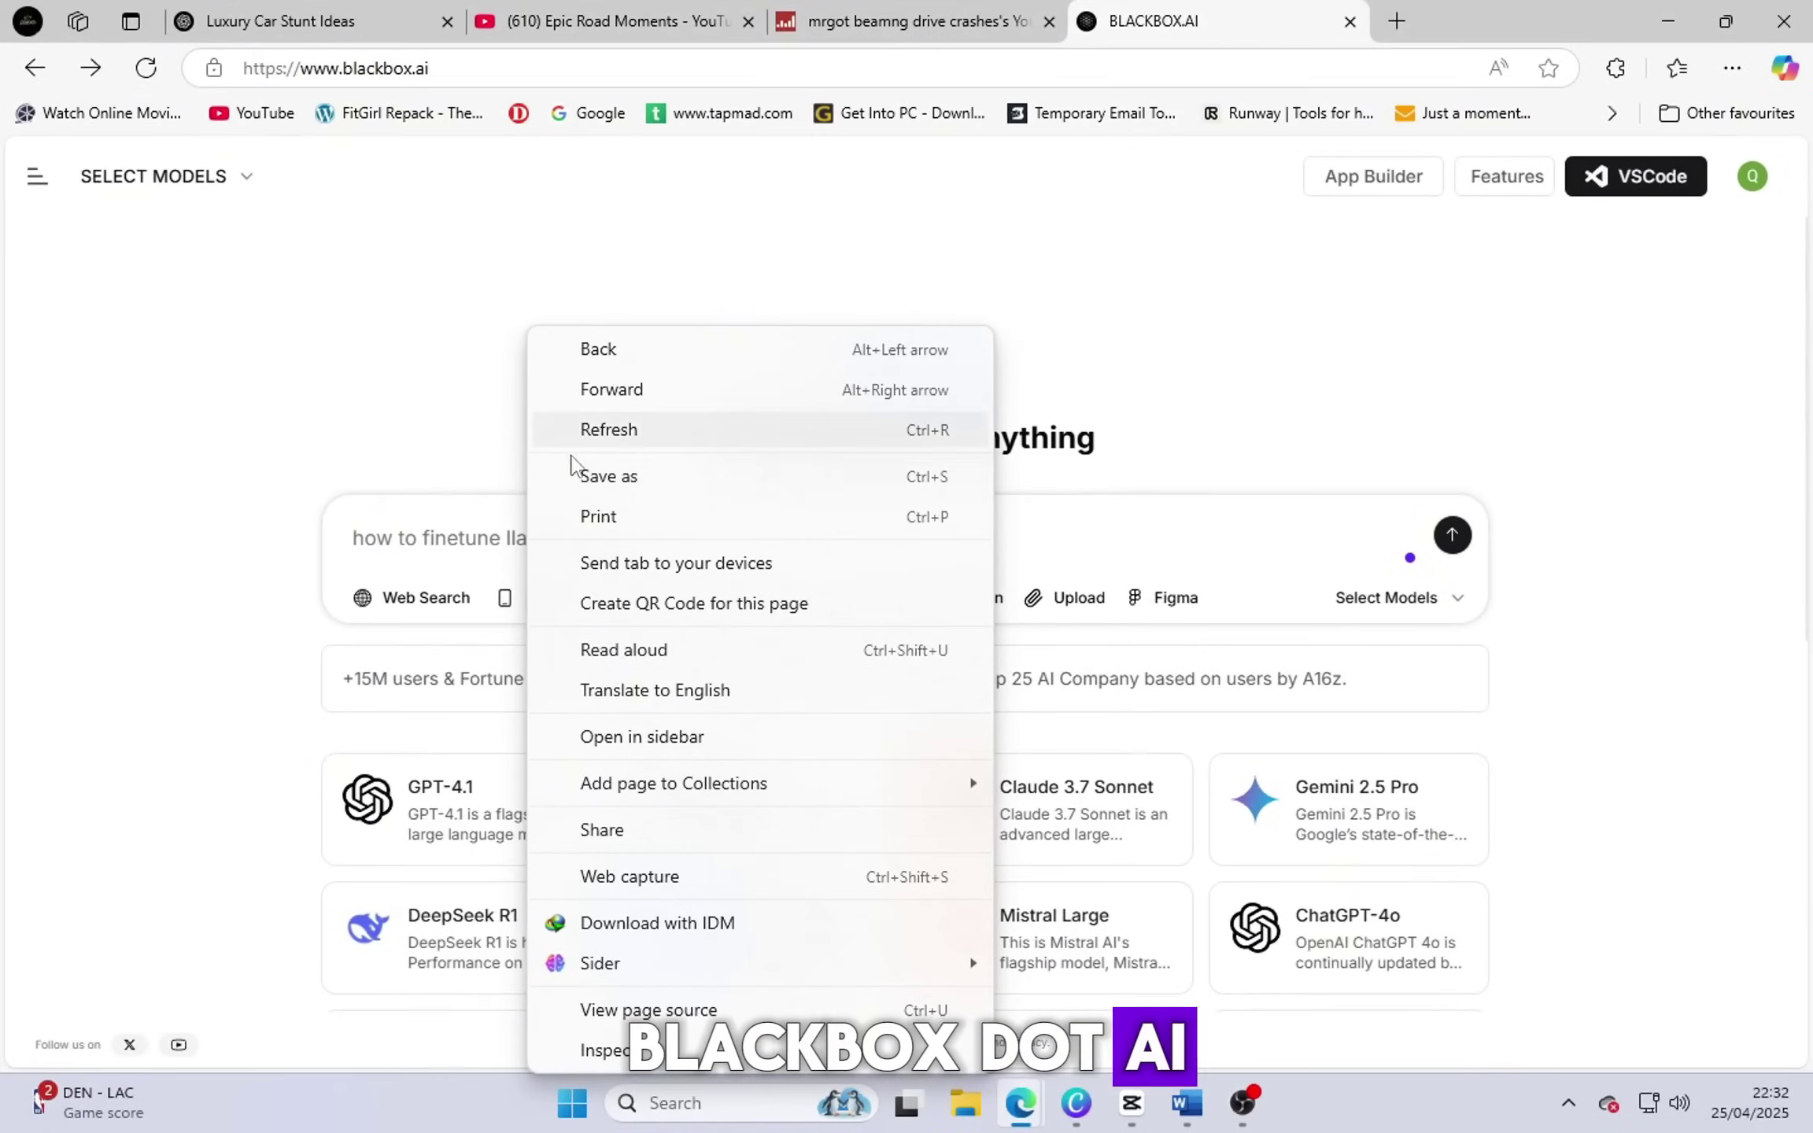
# Paste the viral luxury-car Shorts prompt into Blackbox AI and send it.
pyautogui.click(488, 527)
pyautogui.rightClick(468, 538)
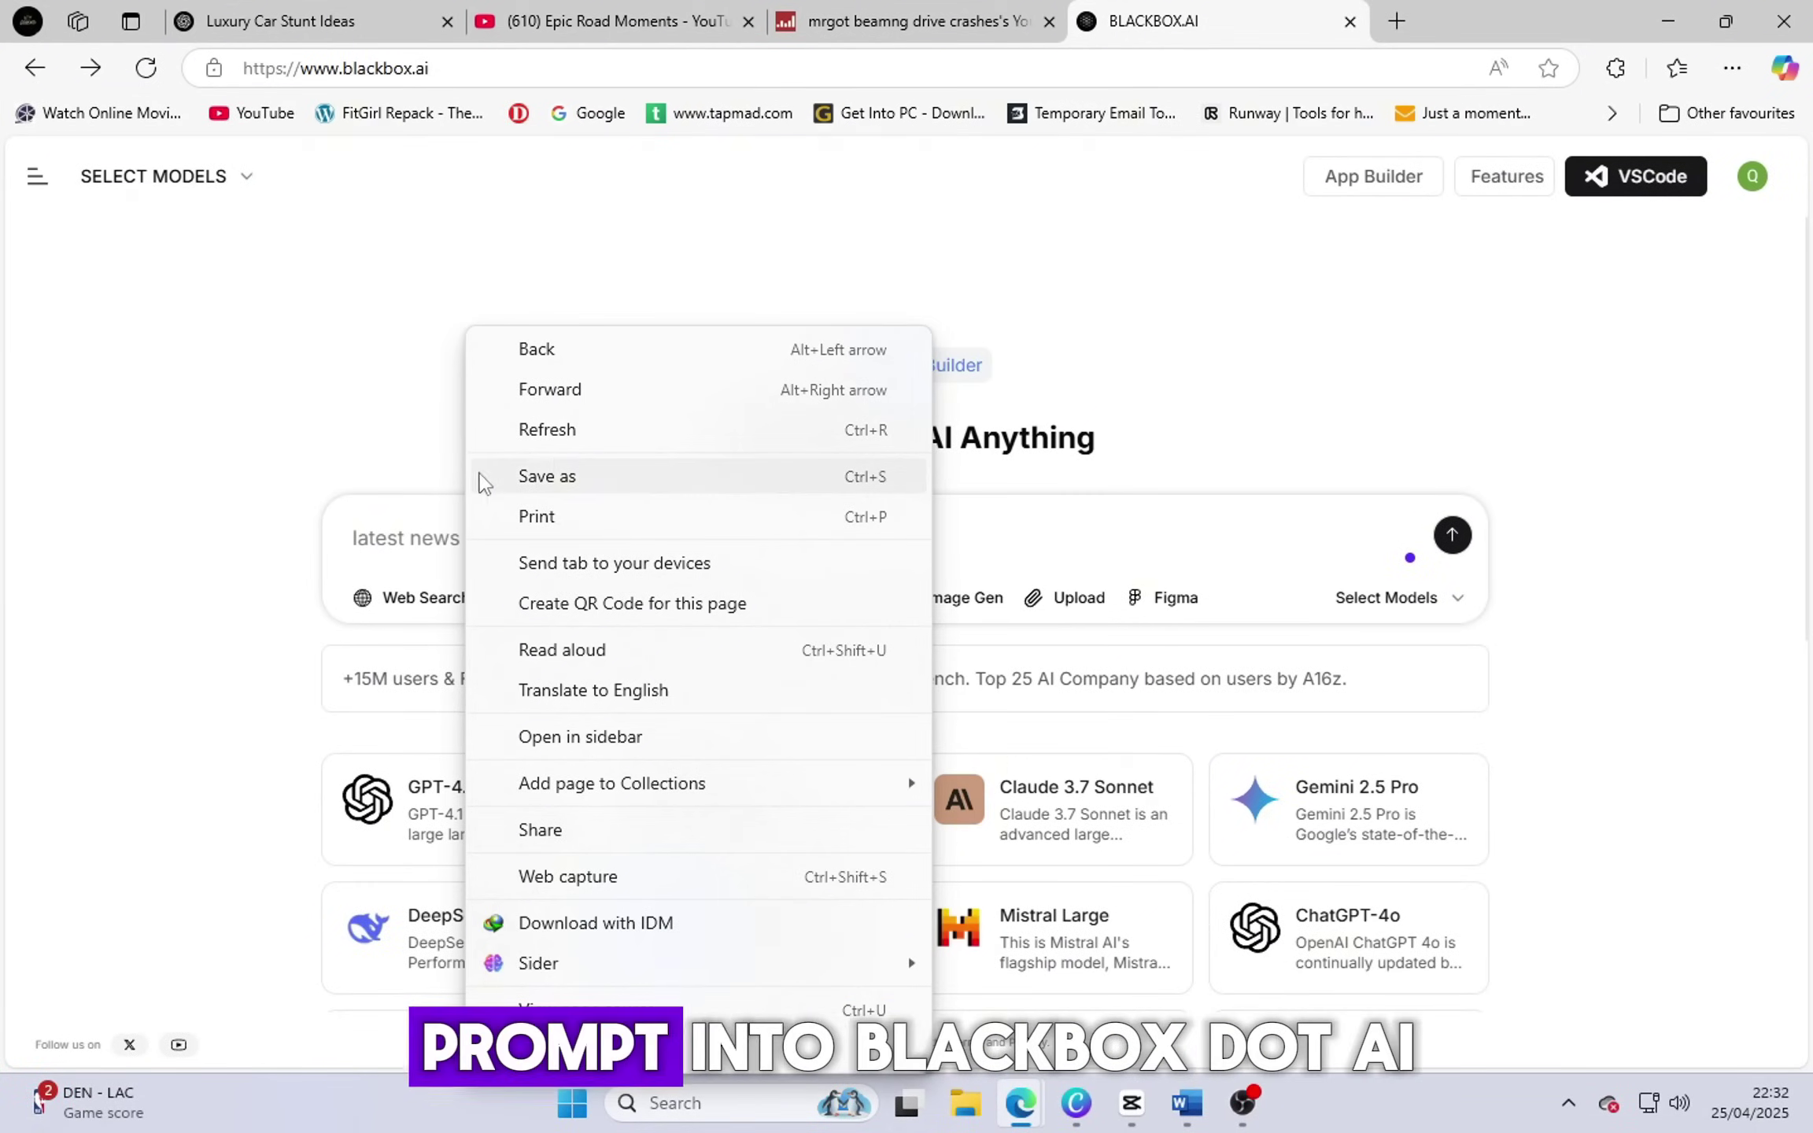
pyautogui.click(425, 525)
pyautogui.write('Give me 10 viral YouTube Shorts ideas involving luxury cars (like Rolls-Royce, Bugatti, Lamborghini) in extreme and dramatic situations. The ideas should involve car crashes, destruction, dangerous stunts, or impossible escapes. Each idea should be highly visual, shocking, and capable of getting millions of views. Keep the ideas short and action-packed."')
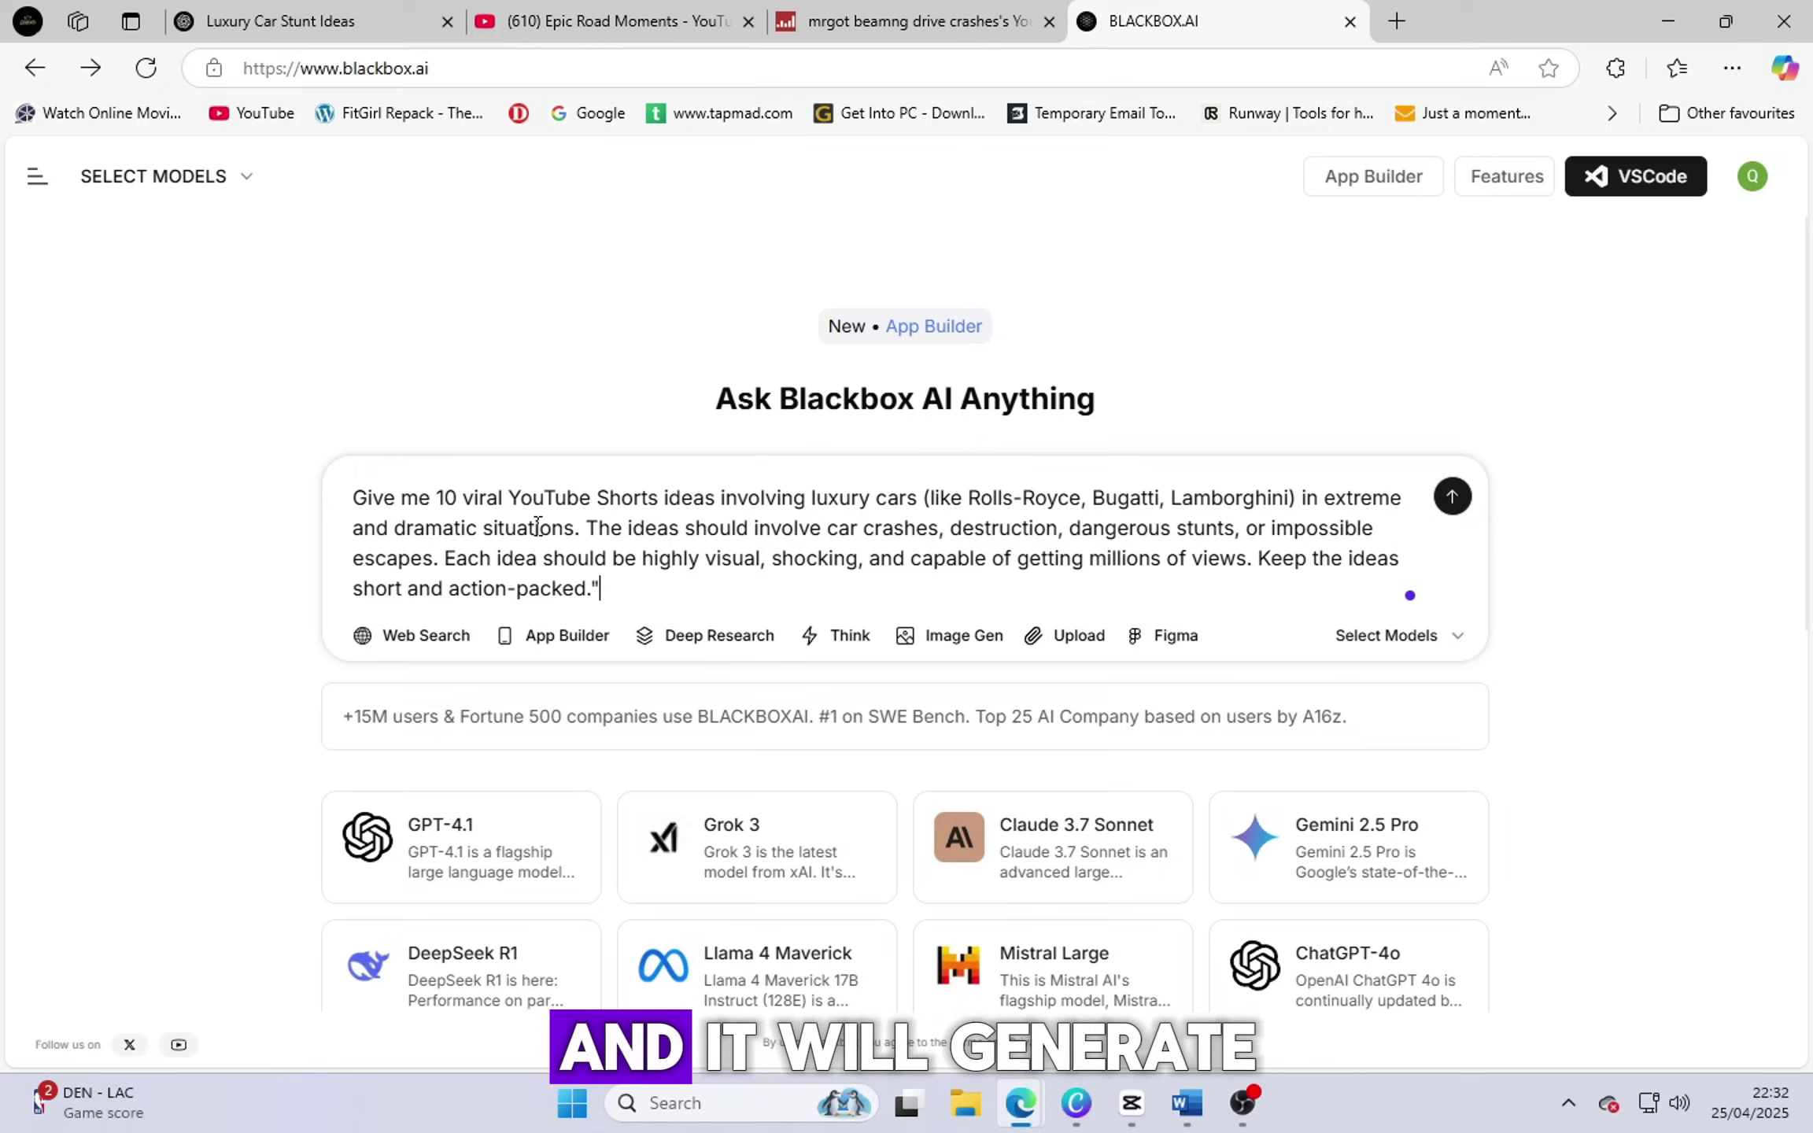
pyautogui.click(1452, 497)
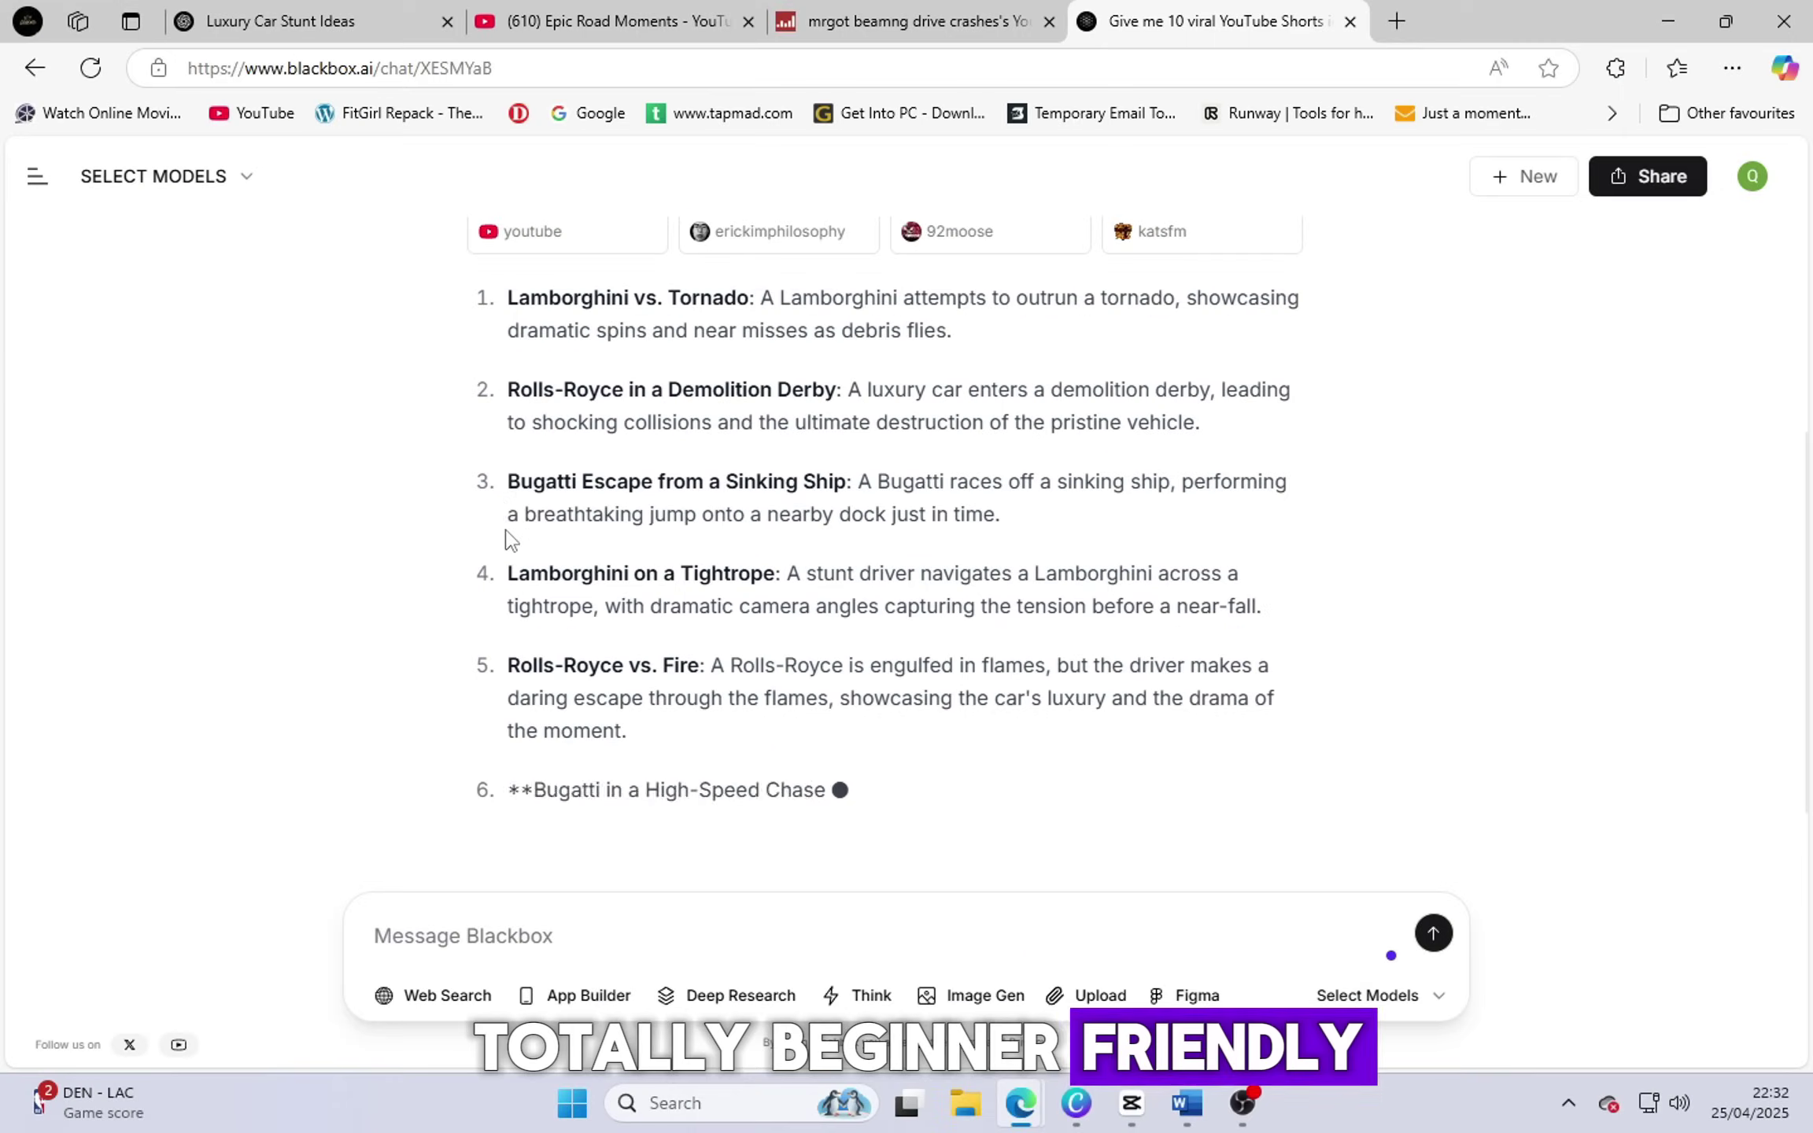
# Review the ten generated stunt ideas, from Lamborghini vs. Tornado onward, and glance at the prompts document.
pyautogui.moveTo(508, 482); pyautogui.dragTo(1204, 834)
pyautogui.click(802, 661)
pyautogui.scroll(5, 802, 661)
pyautogui.scroll(3, 804, 661)
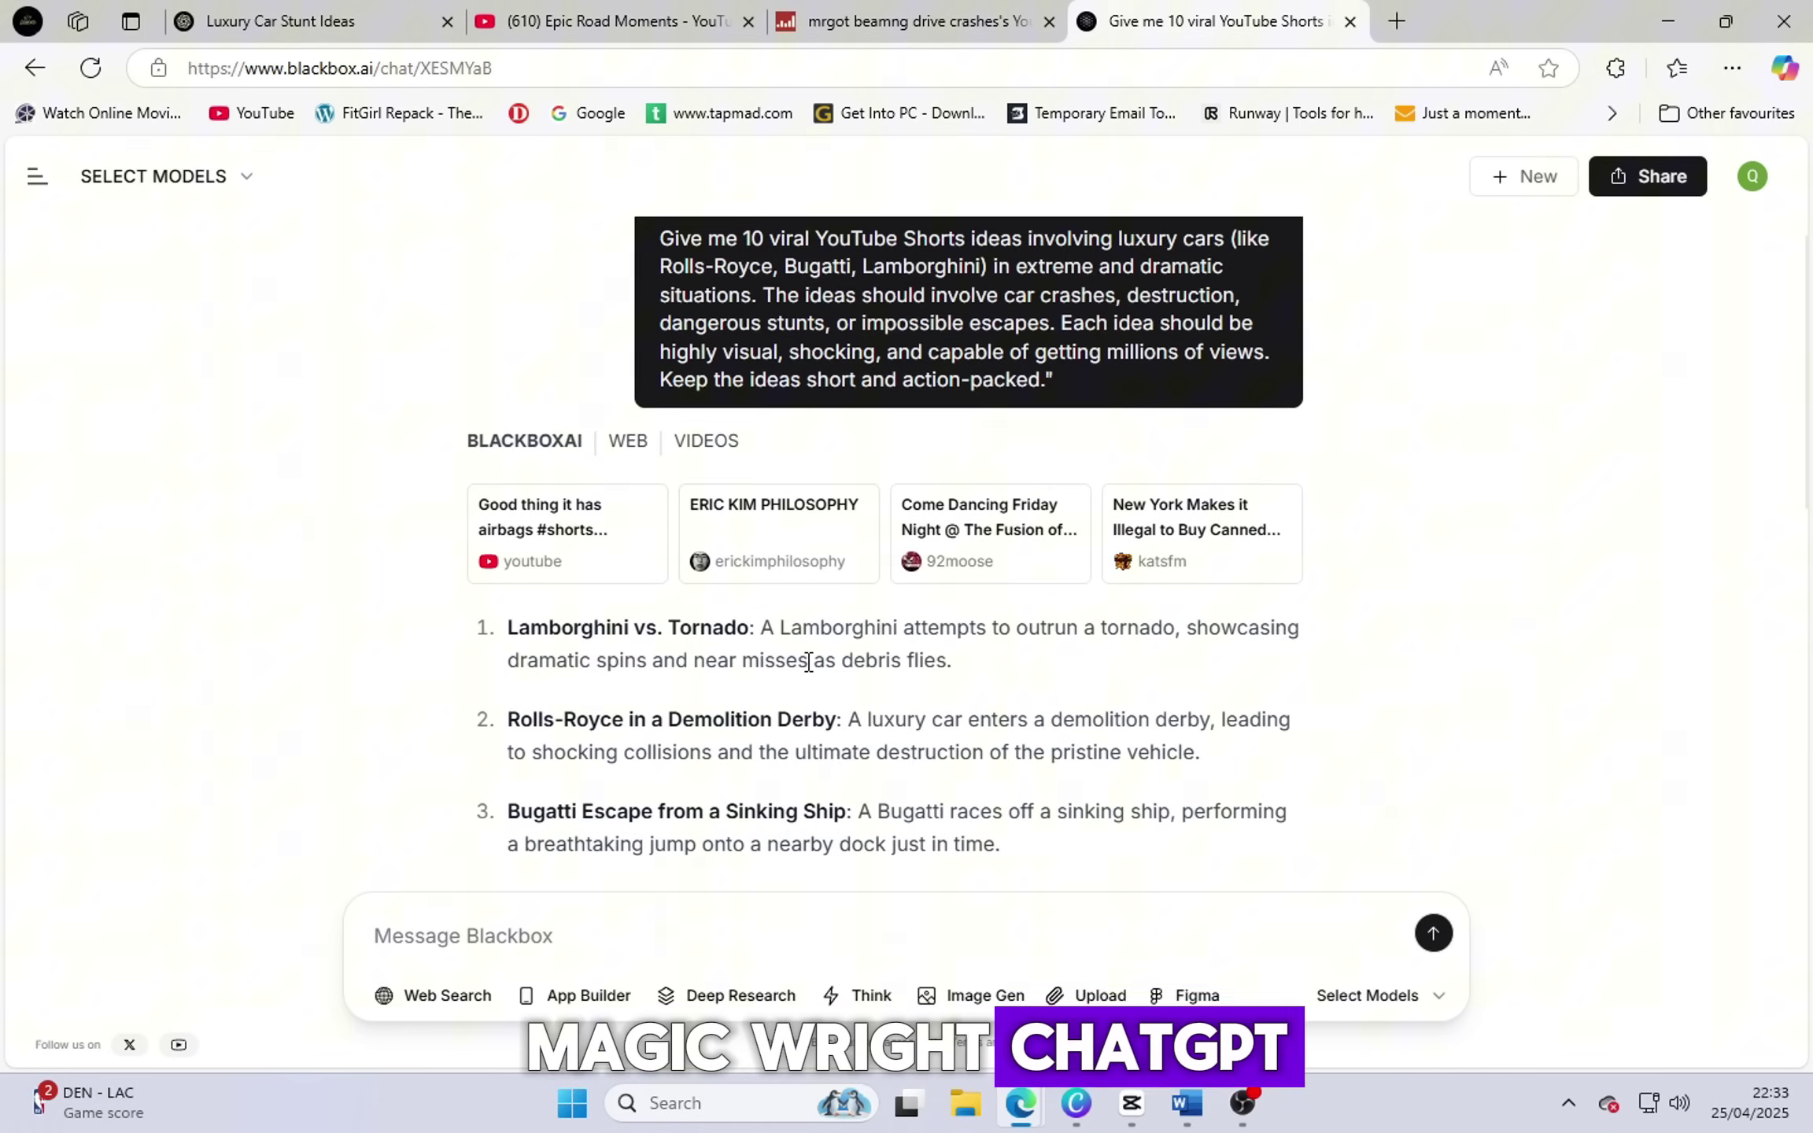
pyautogui.scroll(-3, 808, 664)
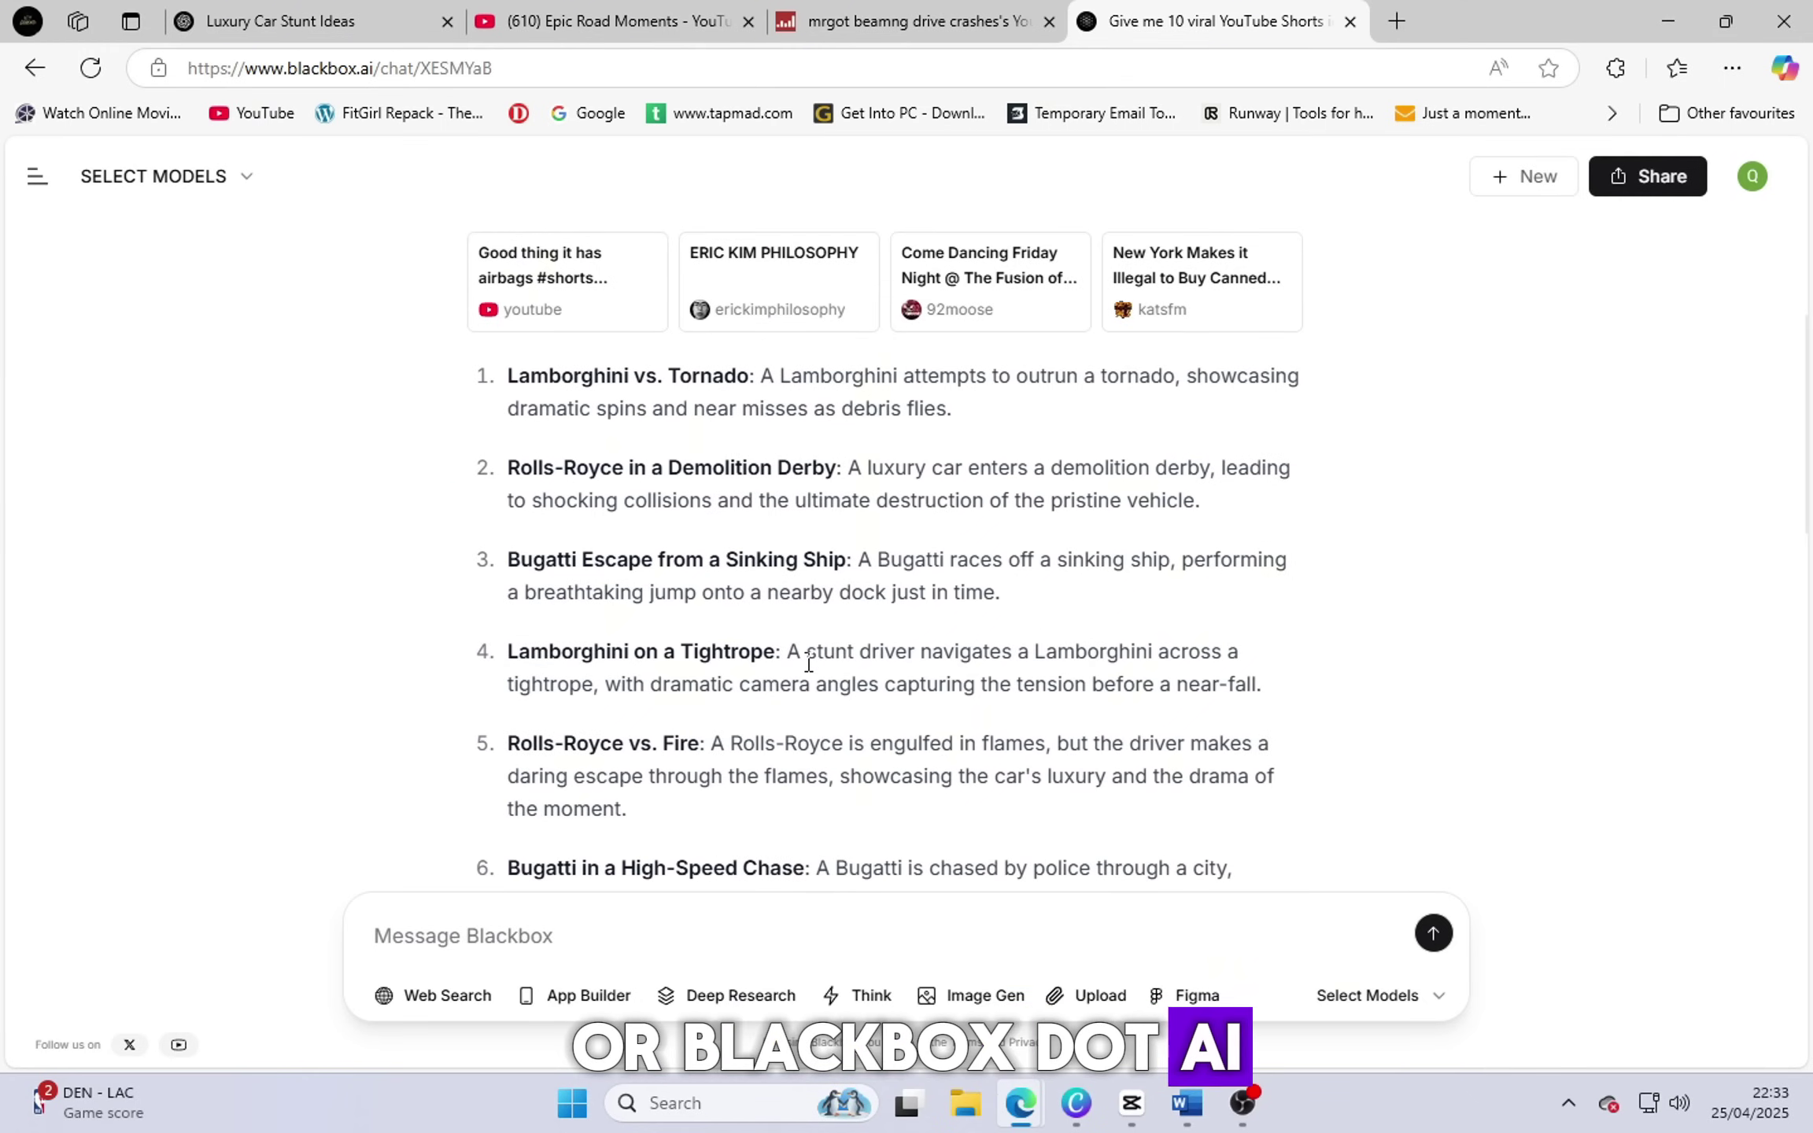
pyautogui.scroll(-6, 810, 661)
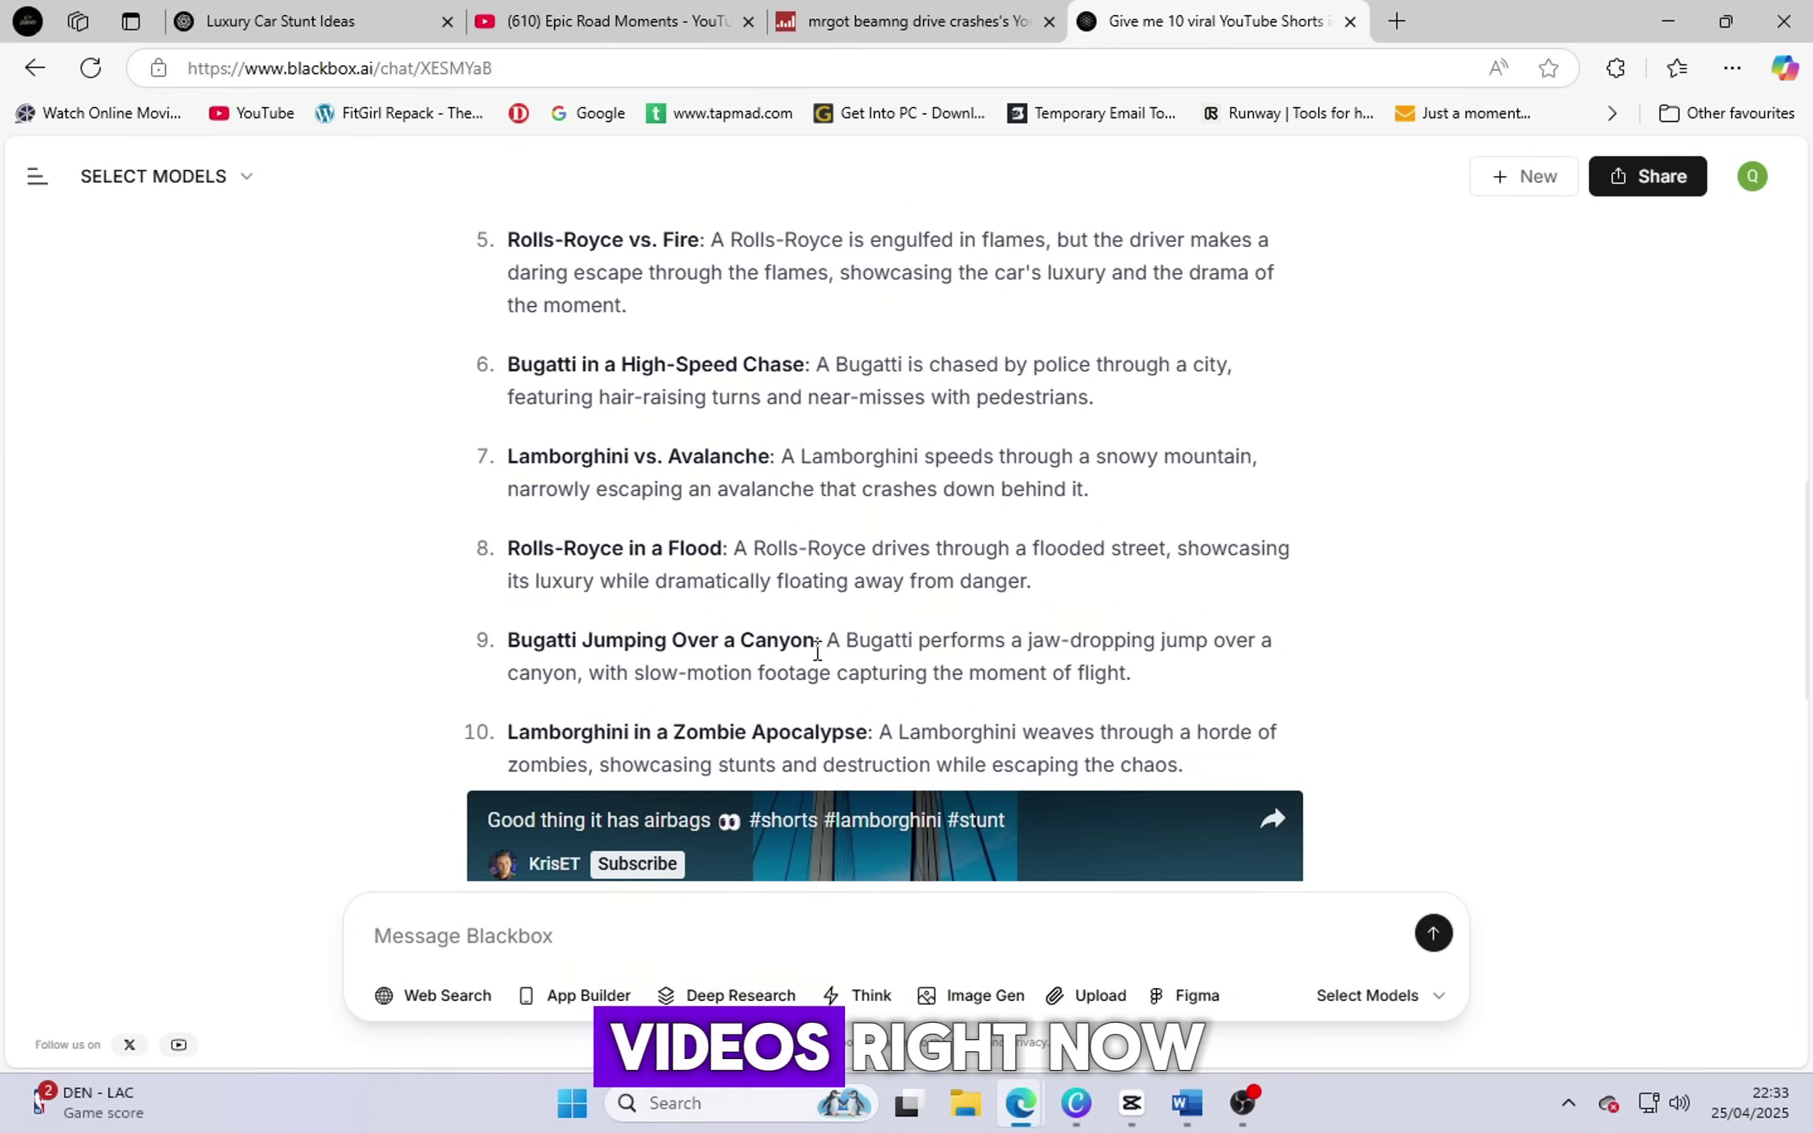
pyautogui.scroll(3, 840, 634)
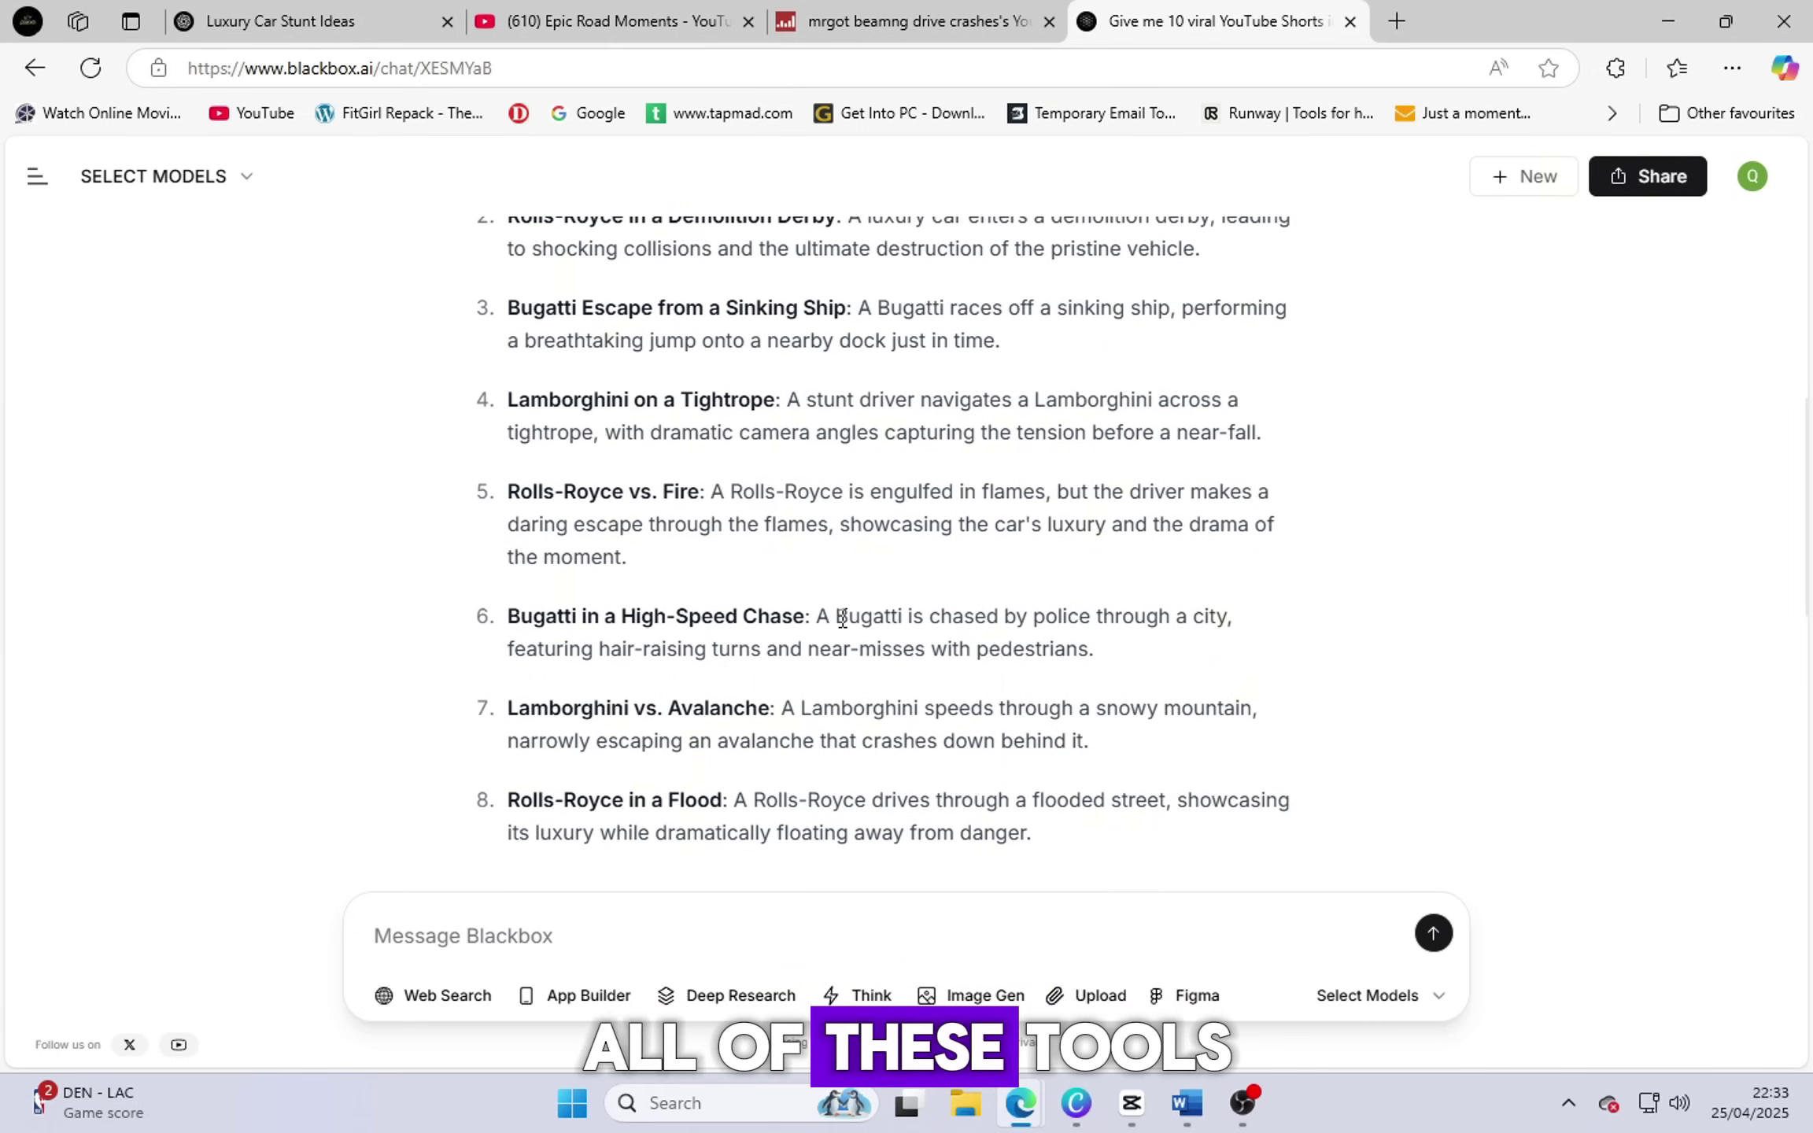
pyautogui.click(1185, 1103)
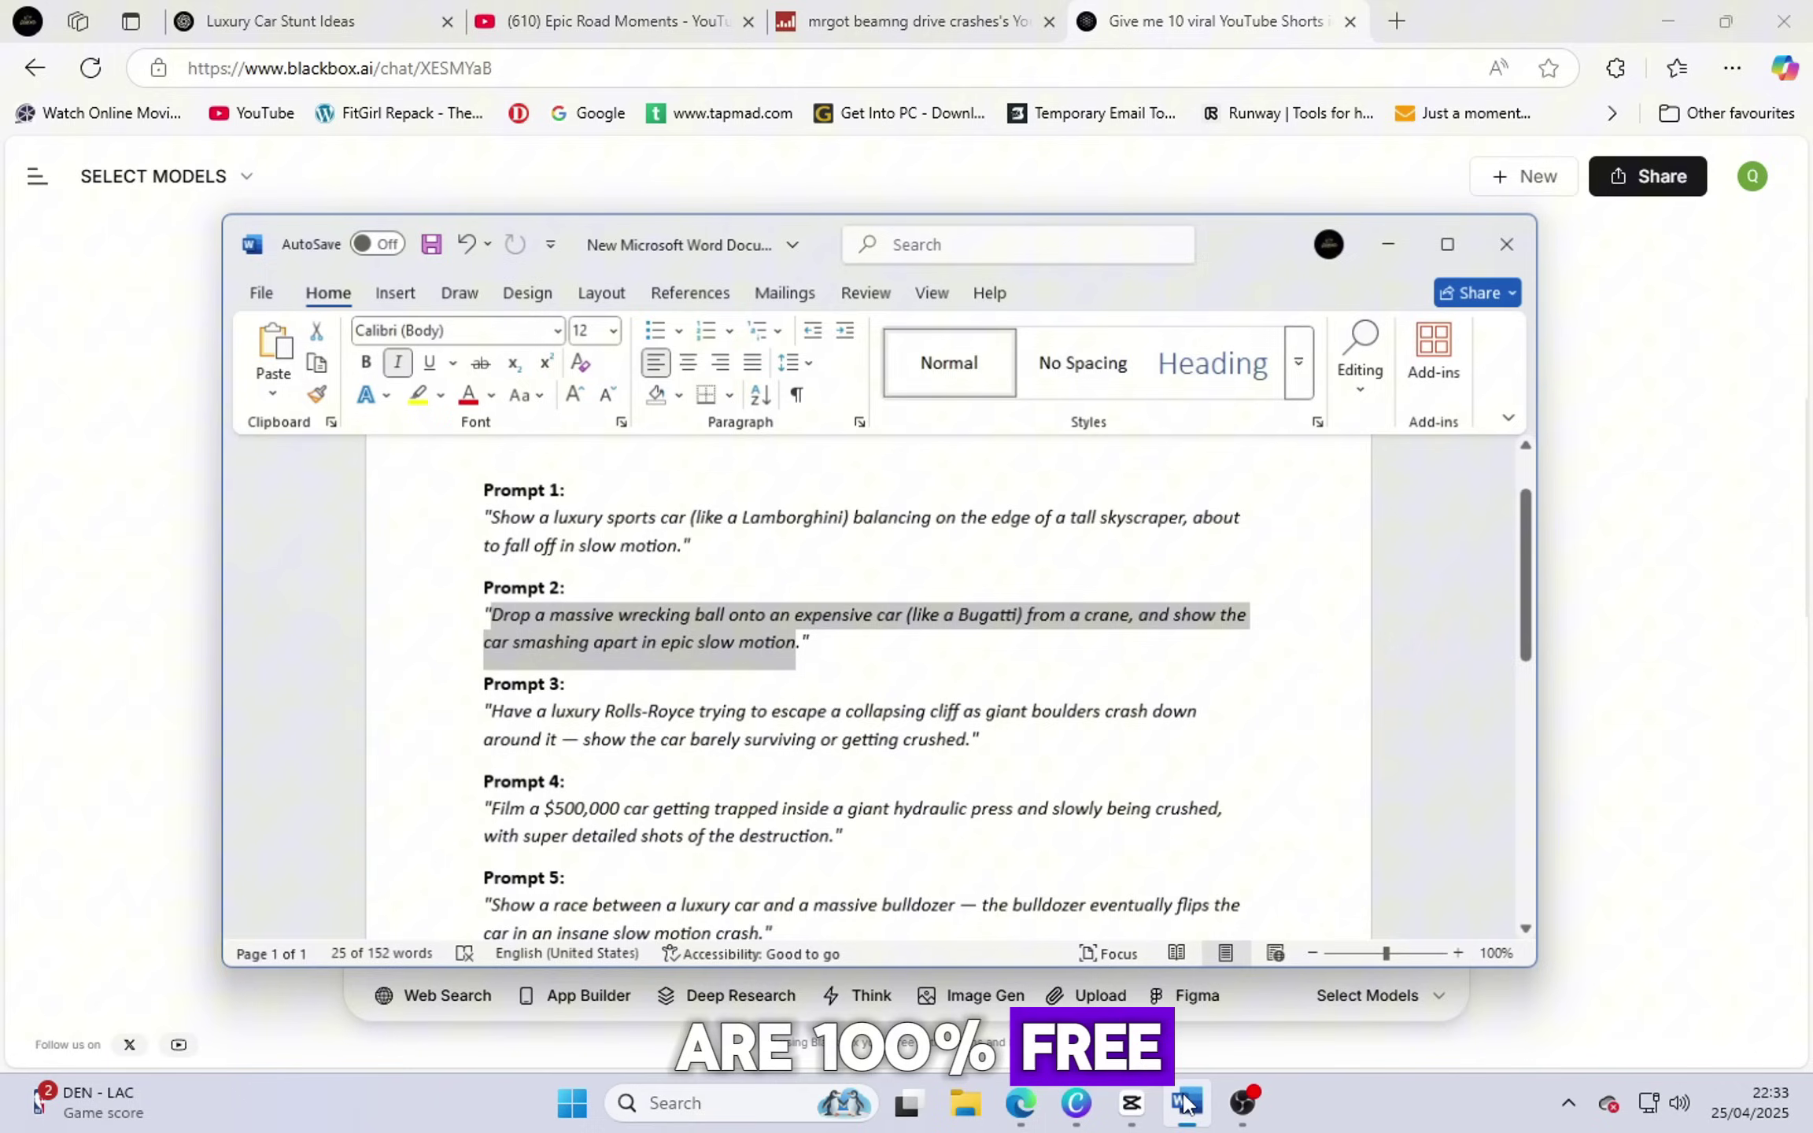
pyautogui.click(1184, 1102)
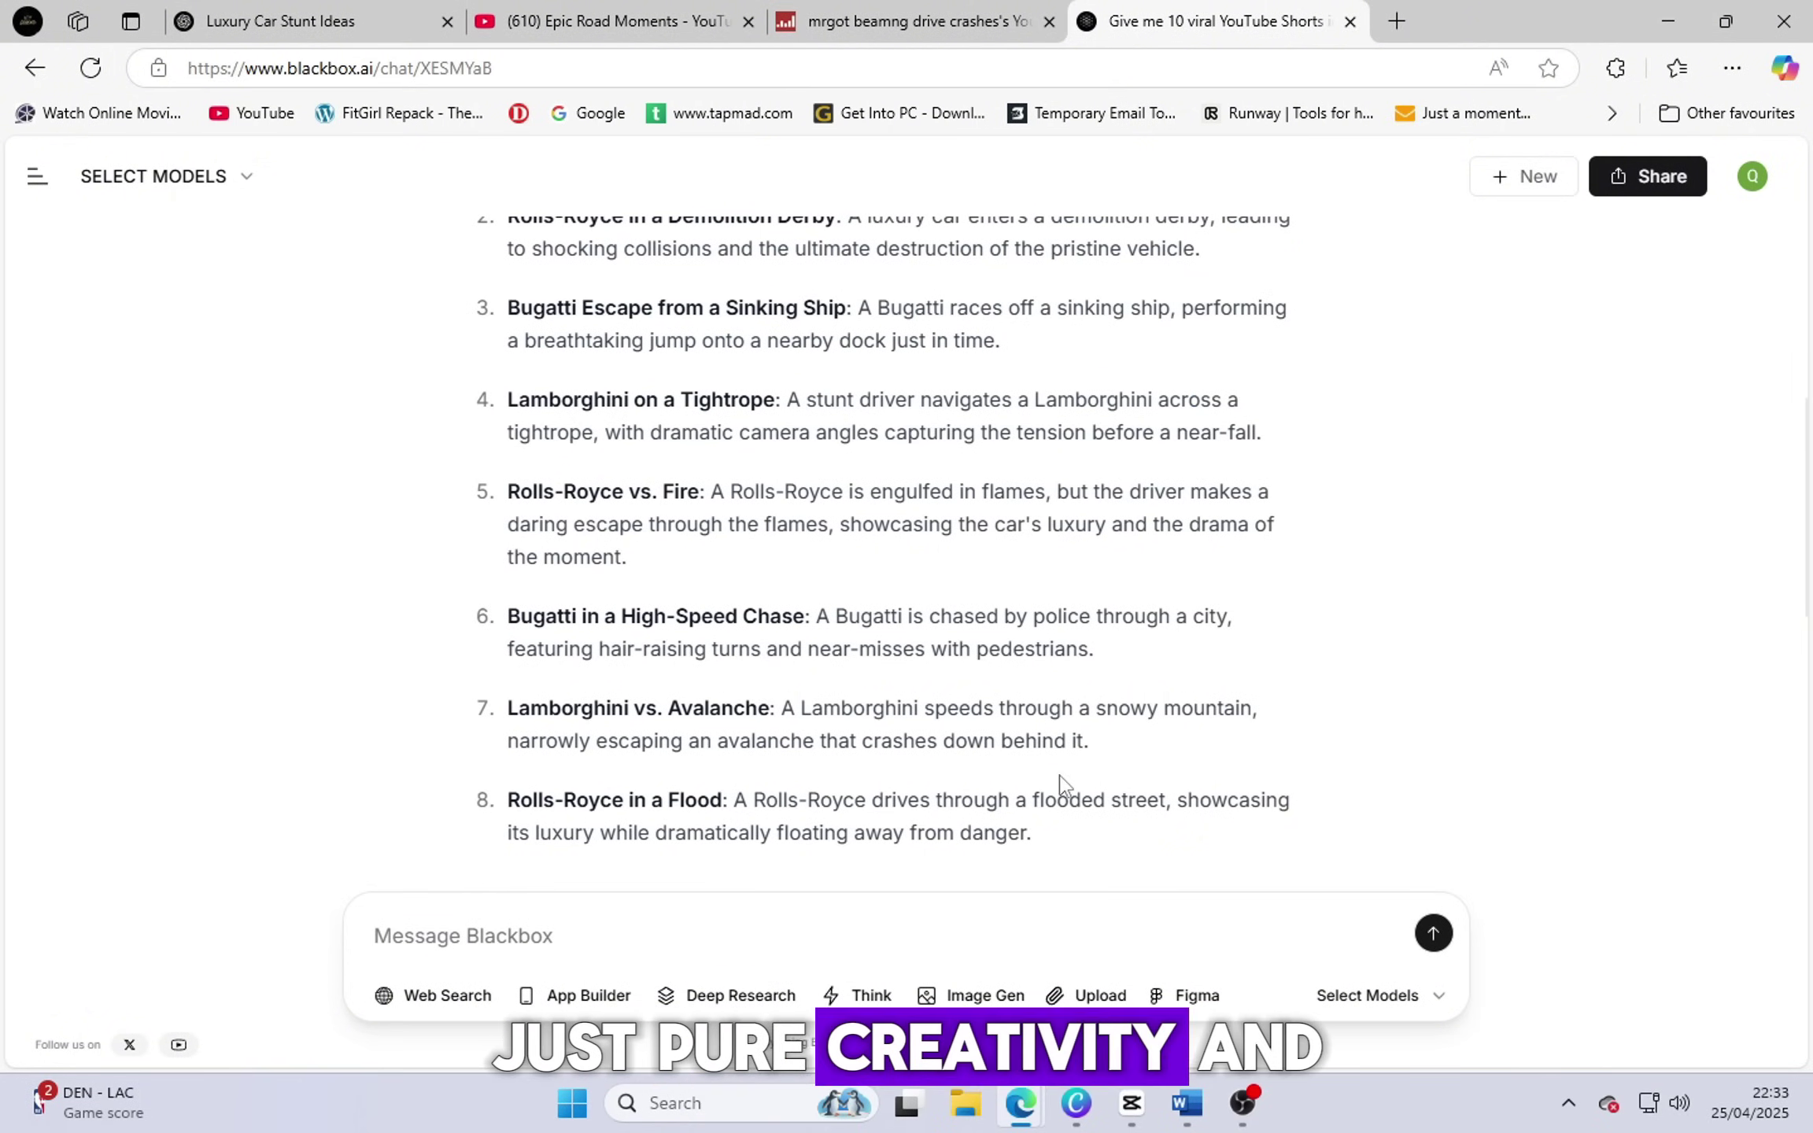
# Return to the Blackbox AI home page and switch the prompt to Image Gen mode.
pyautogui.moveTo(1021, 1103)
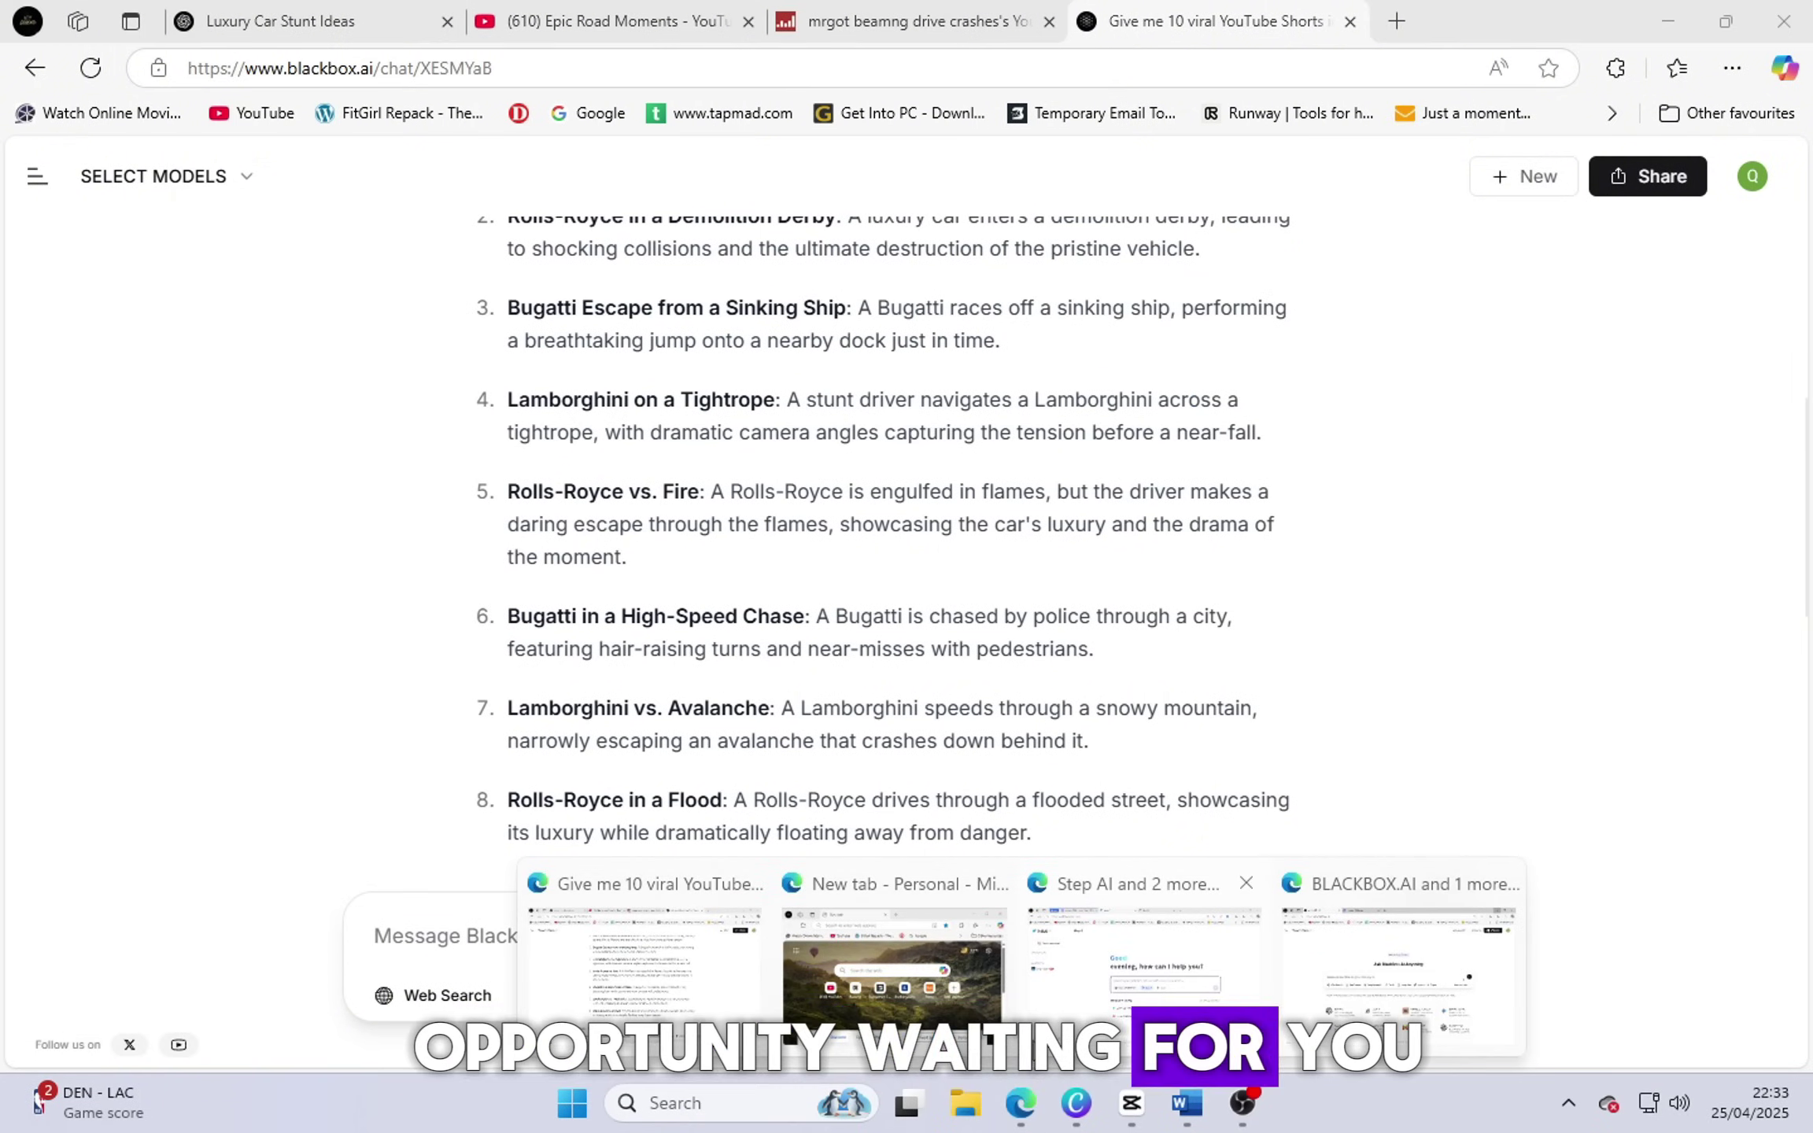
pyautogui.click(1281, 998)
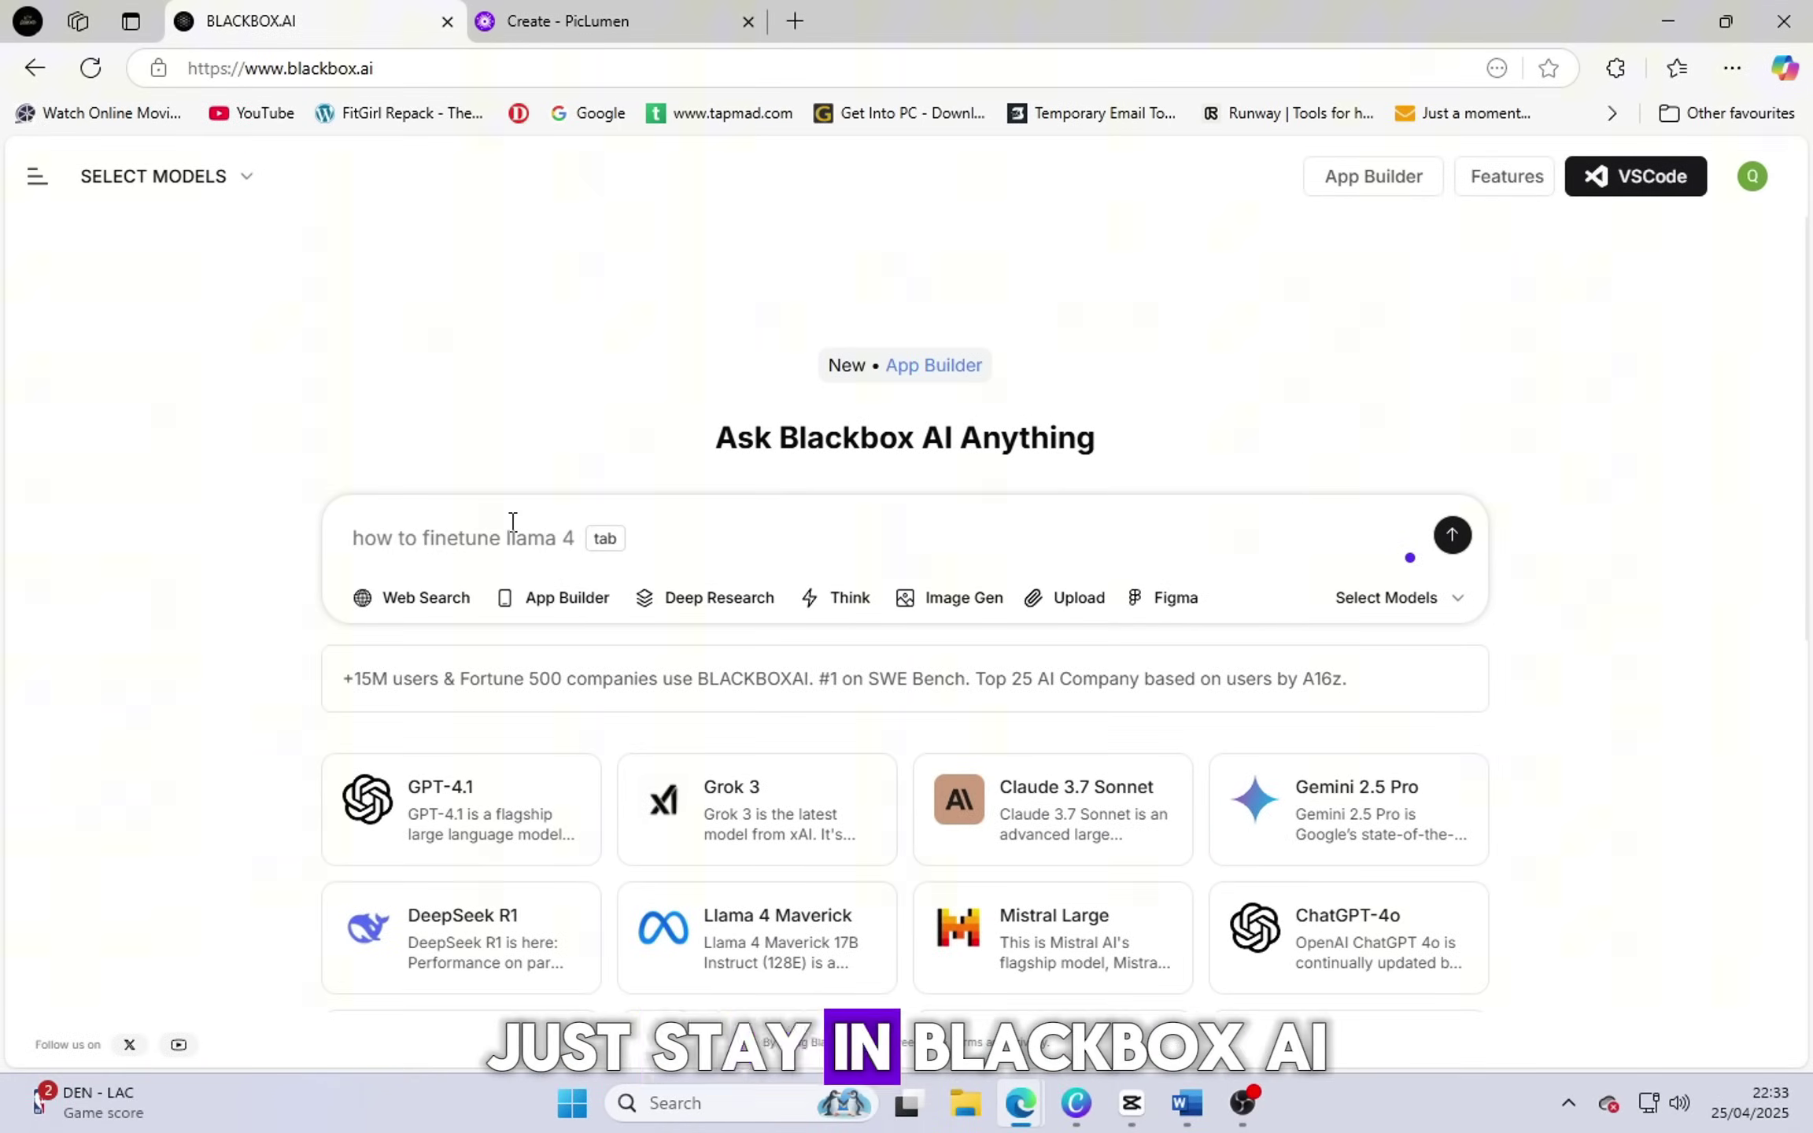
pyautogui.rightClick(488, 532)
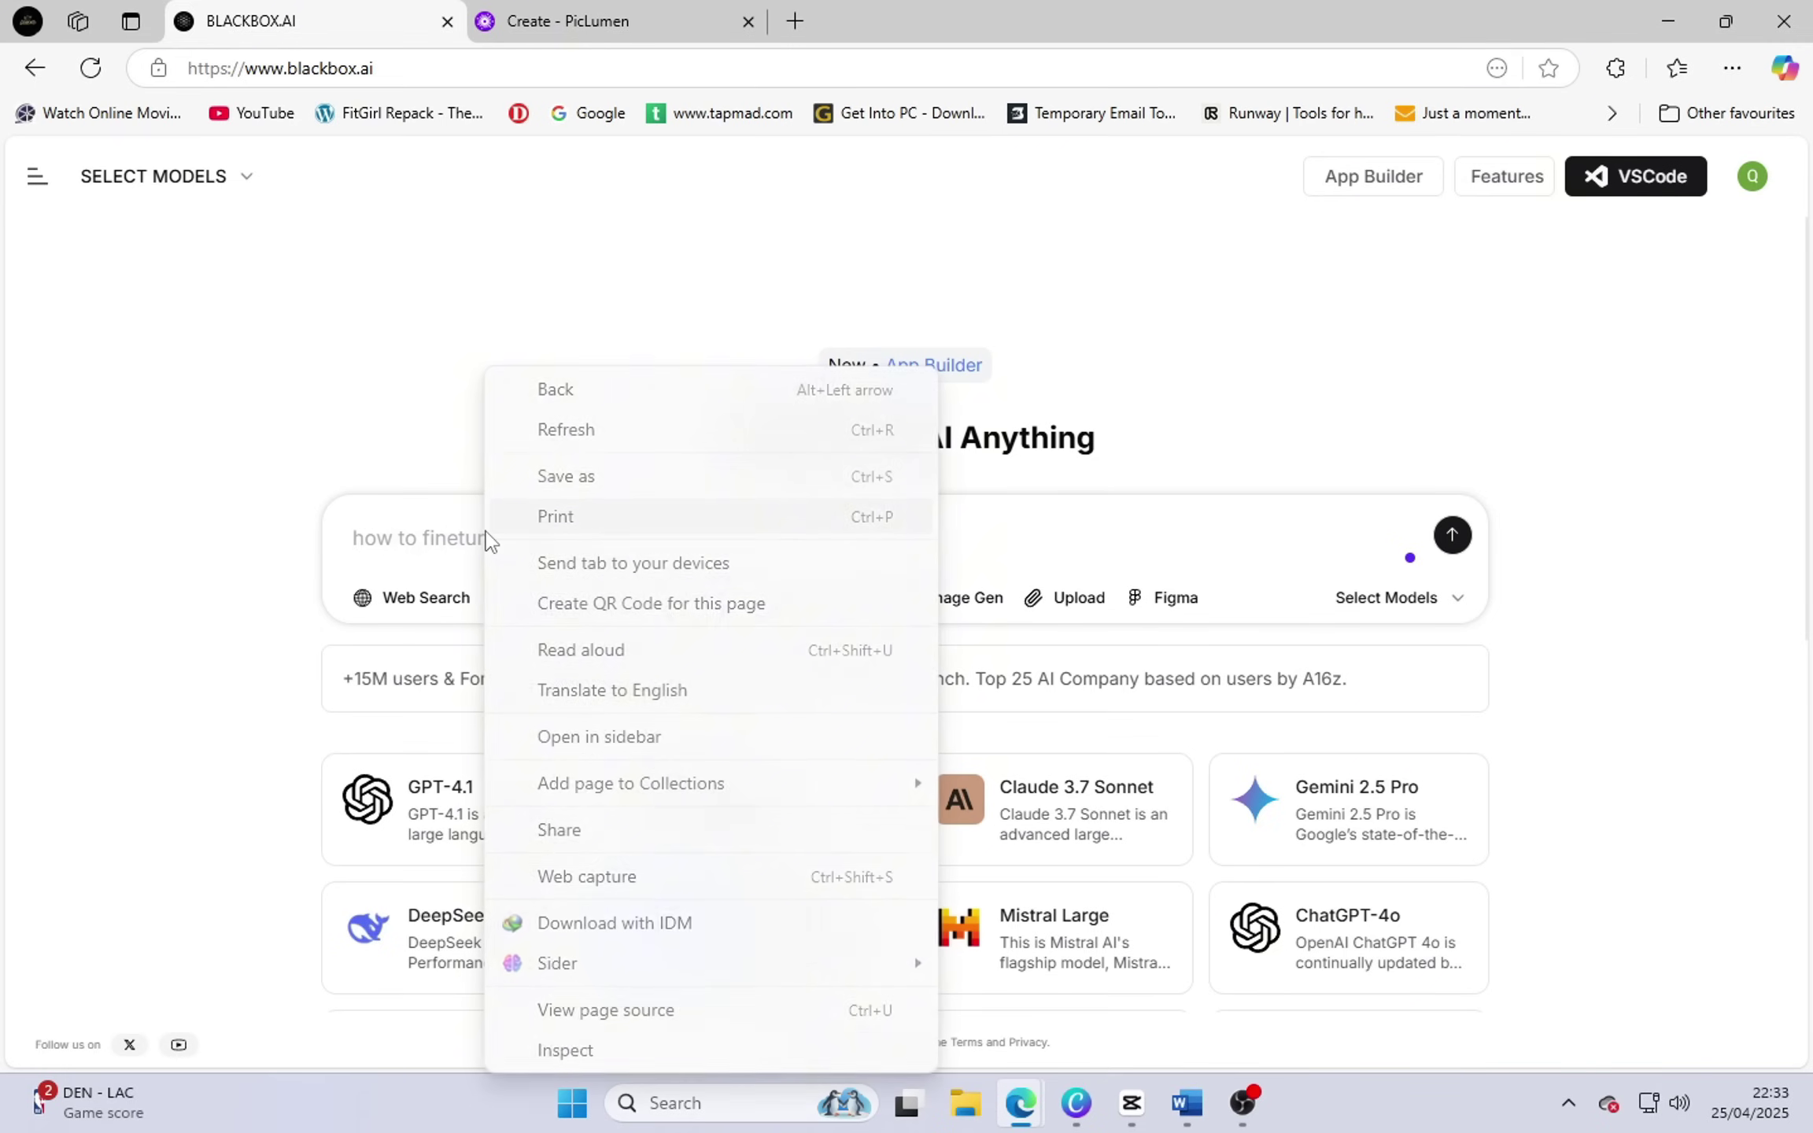
pyautogui.click(445, 520)
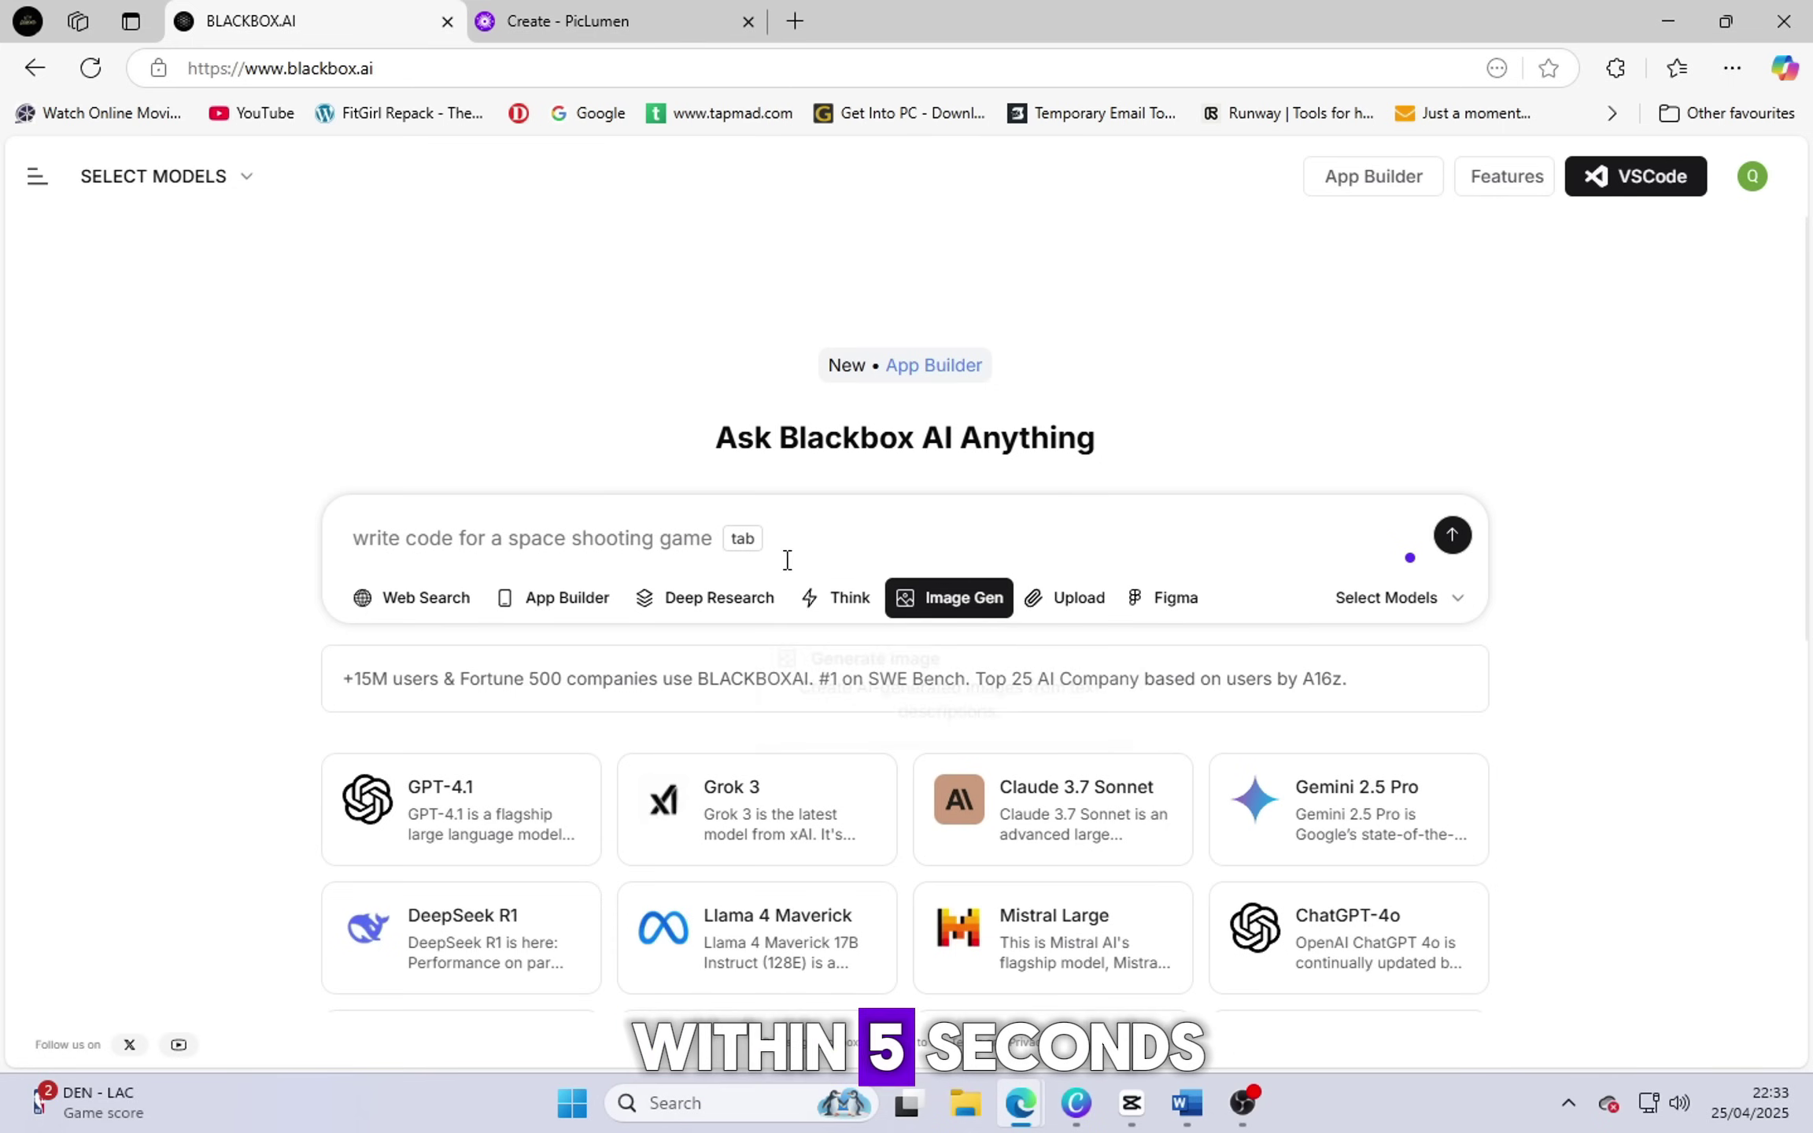
pyautogui.click(1192, 1105)
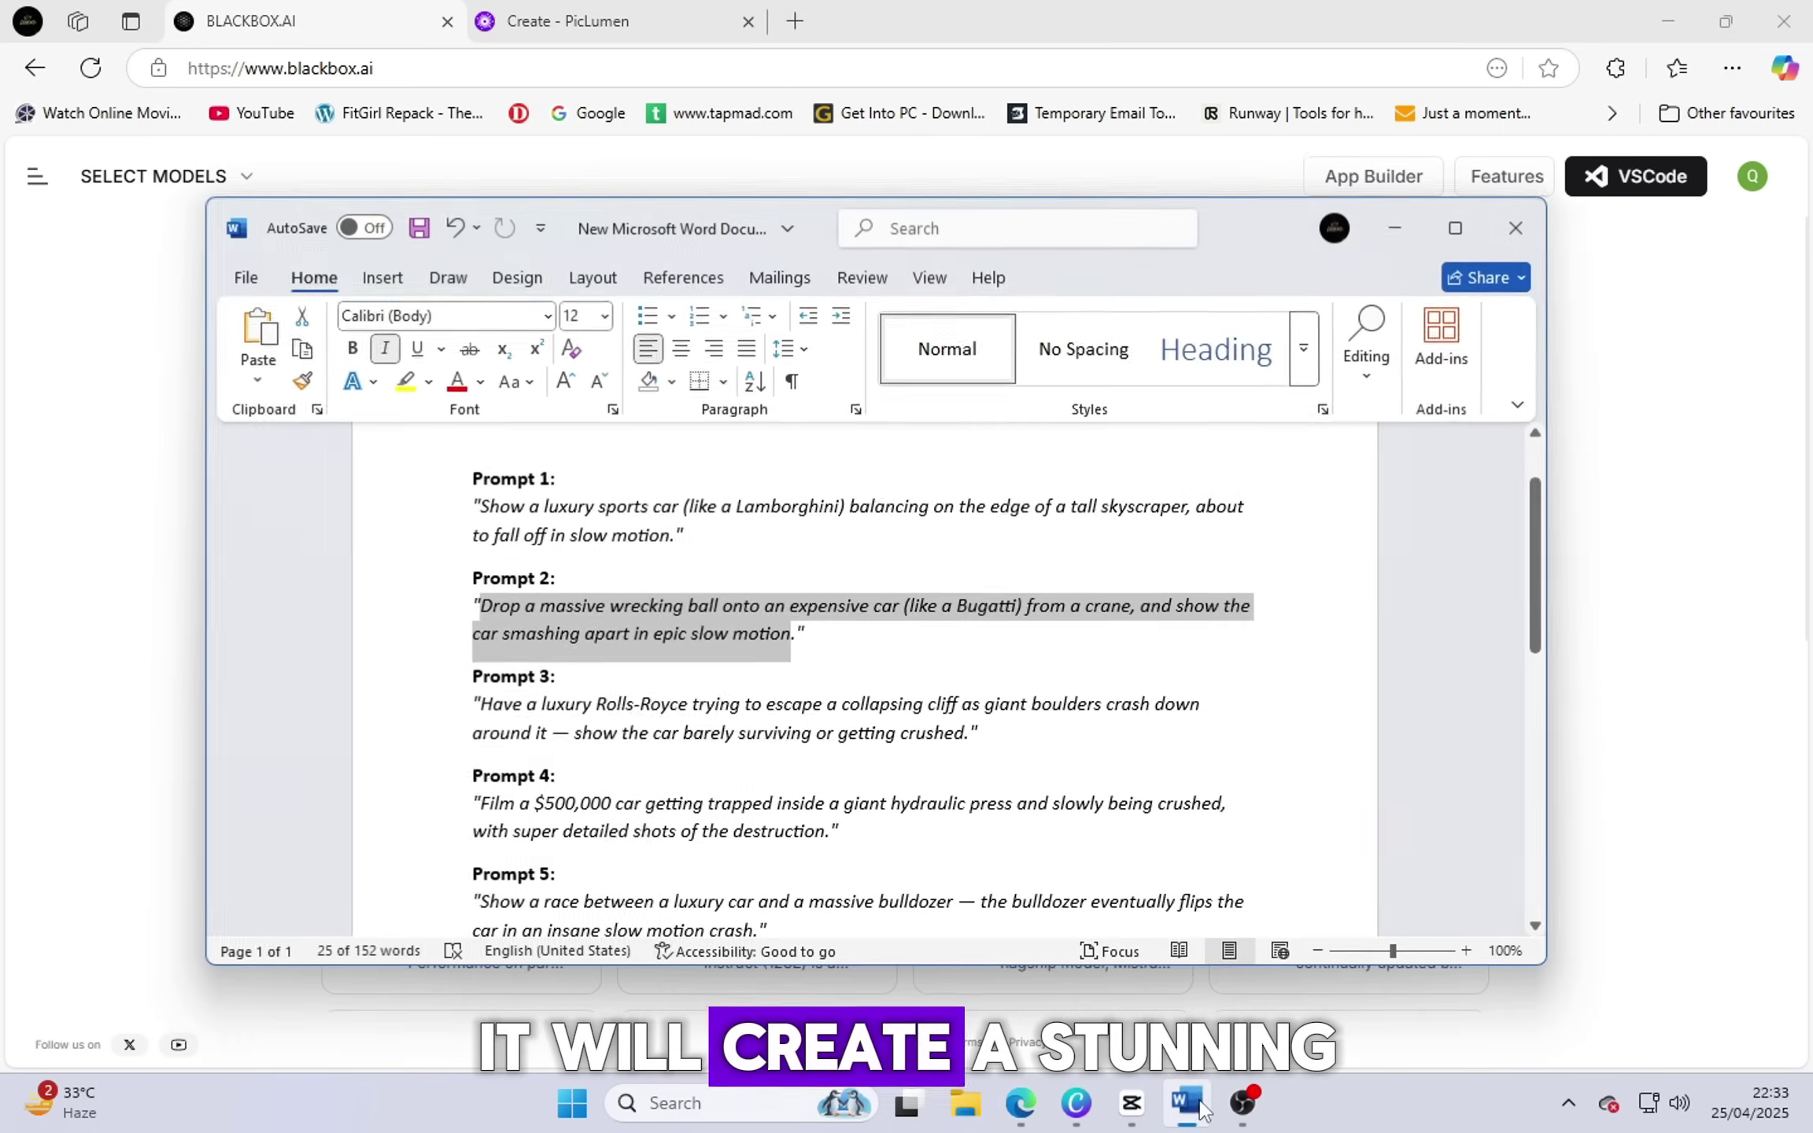
# Copy Prompt 1, the skyscraper-edge Lamborghini, from Word and send it to Blackbox for an image.
pyautogui.click(551, 529)
pyautogui.tripleClick(528, 513)
pyautogui.rightClick(606, 528)
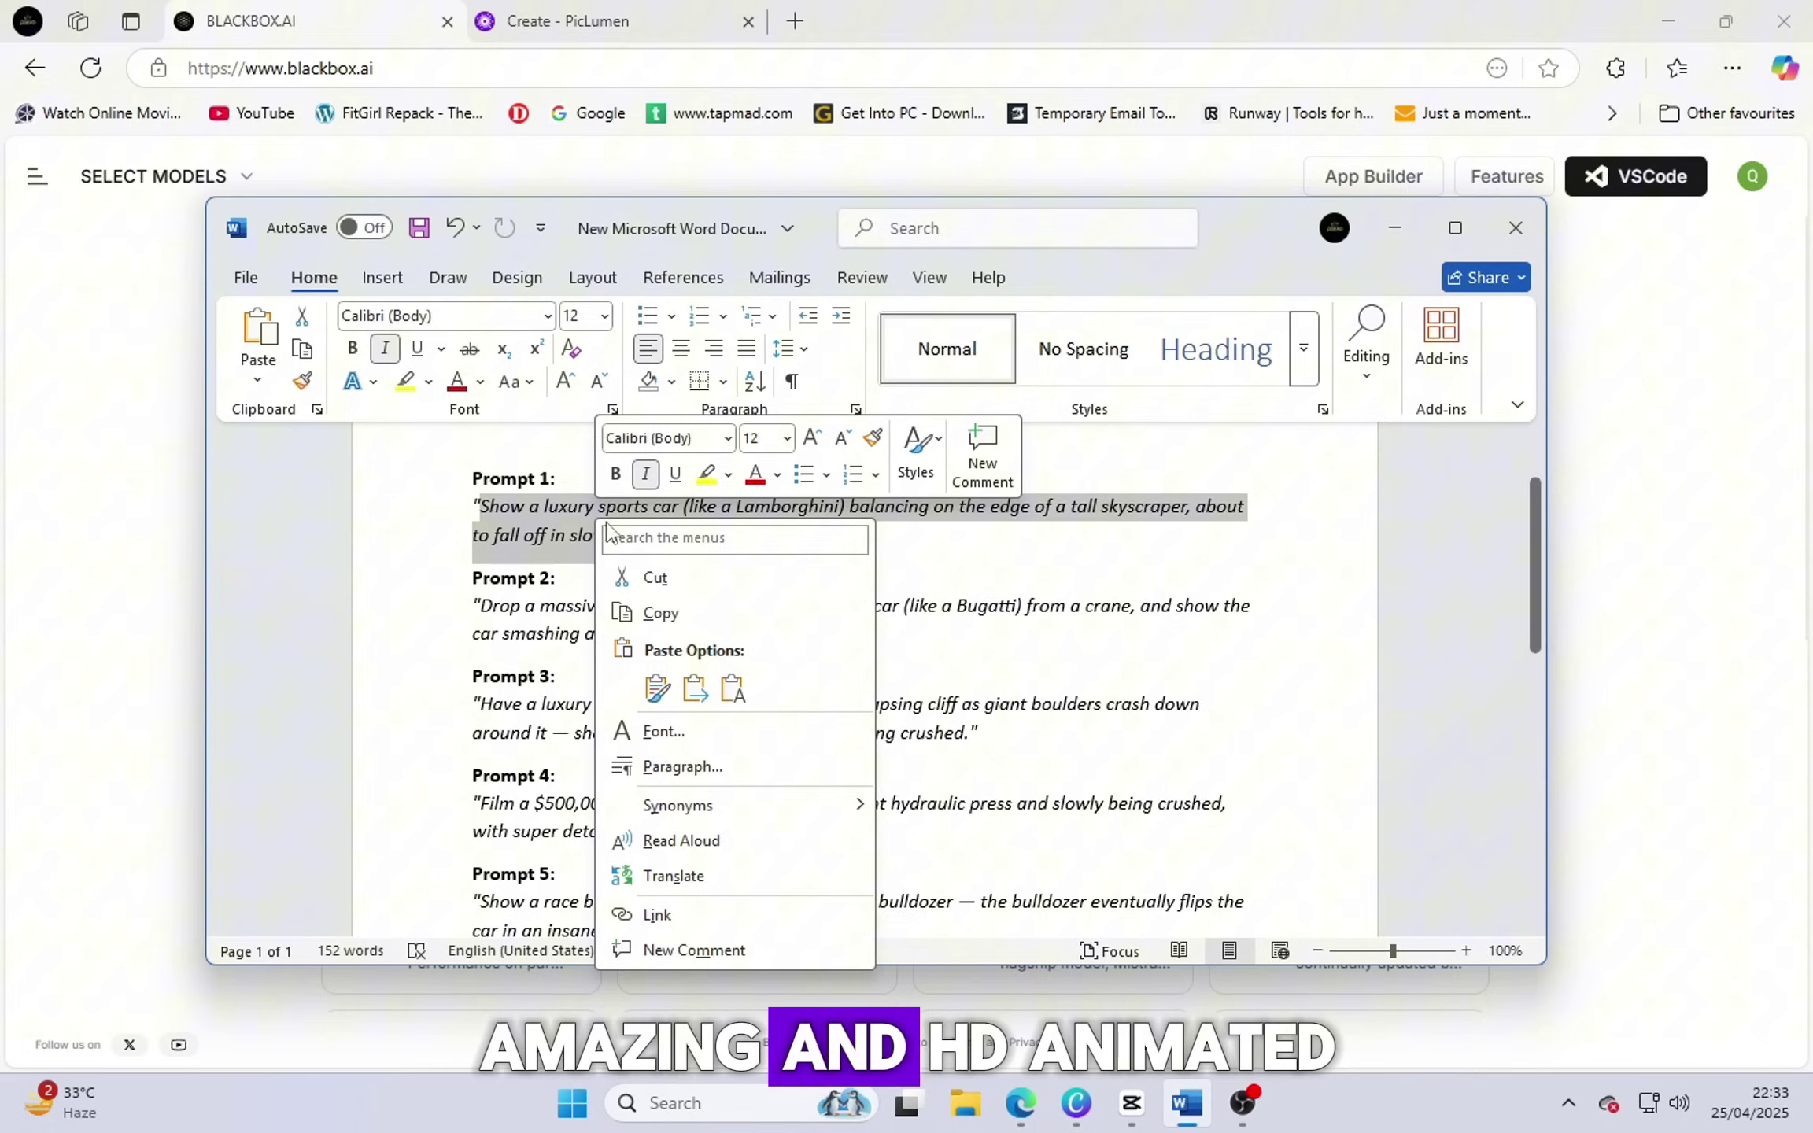
pyautogui.click(690, 615)
pyautogui.click(1393, 229)
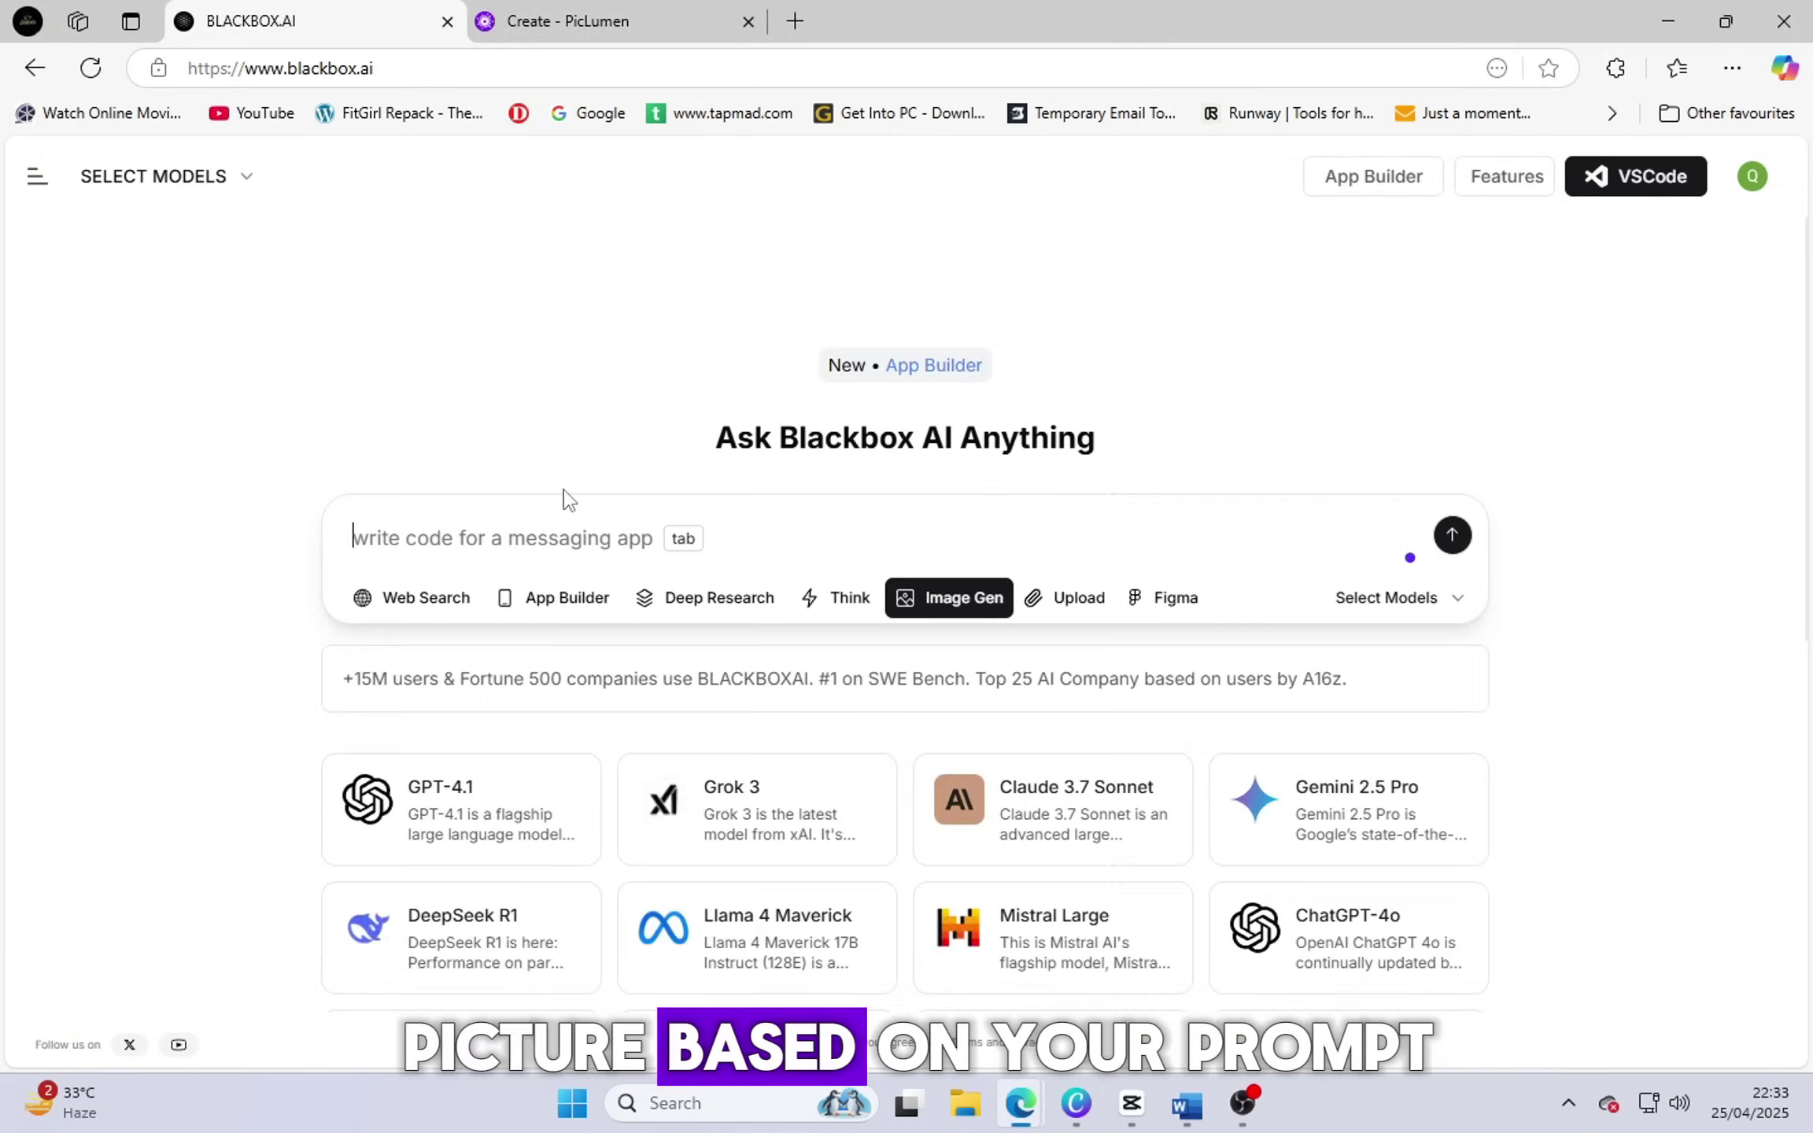
pyautogui.rightClick(427, 525)
pyautogui.click(364, 529)
pyautogui.rightClick(365, 529)
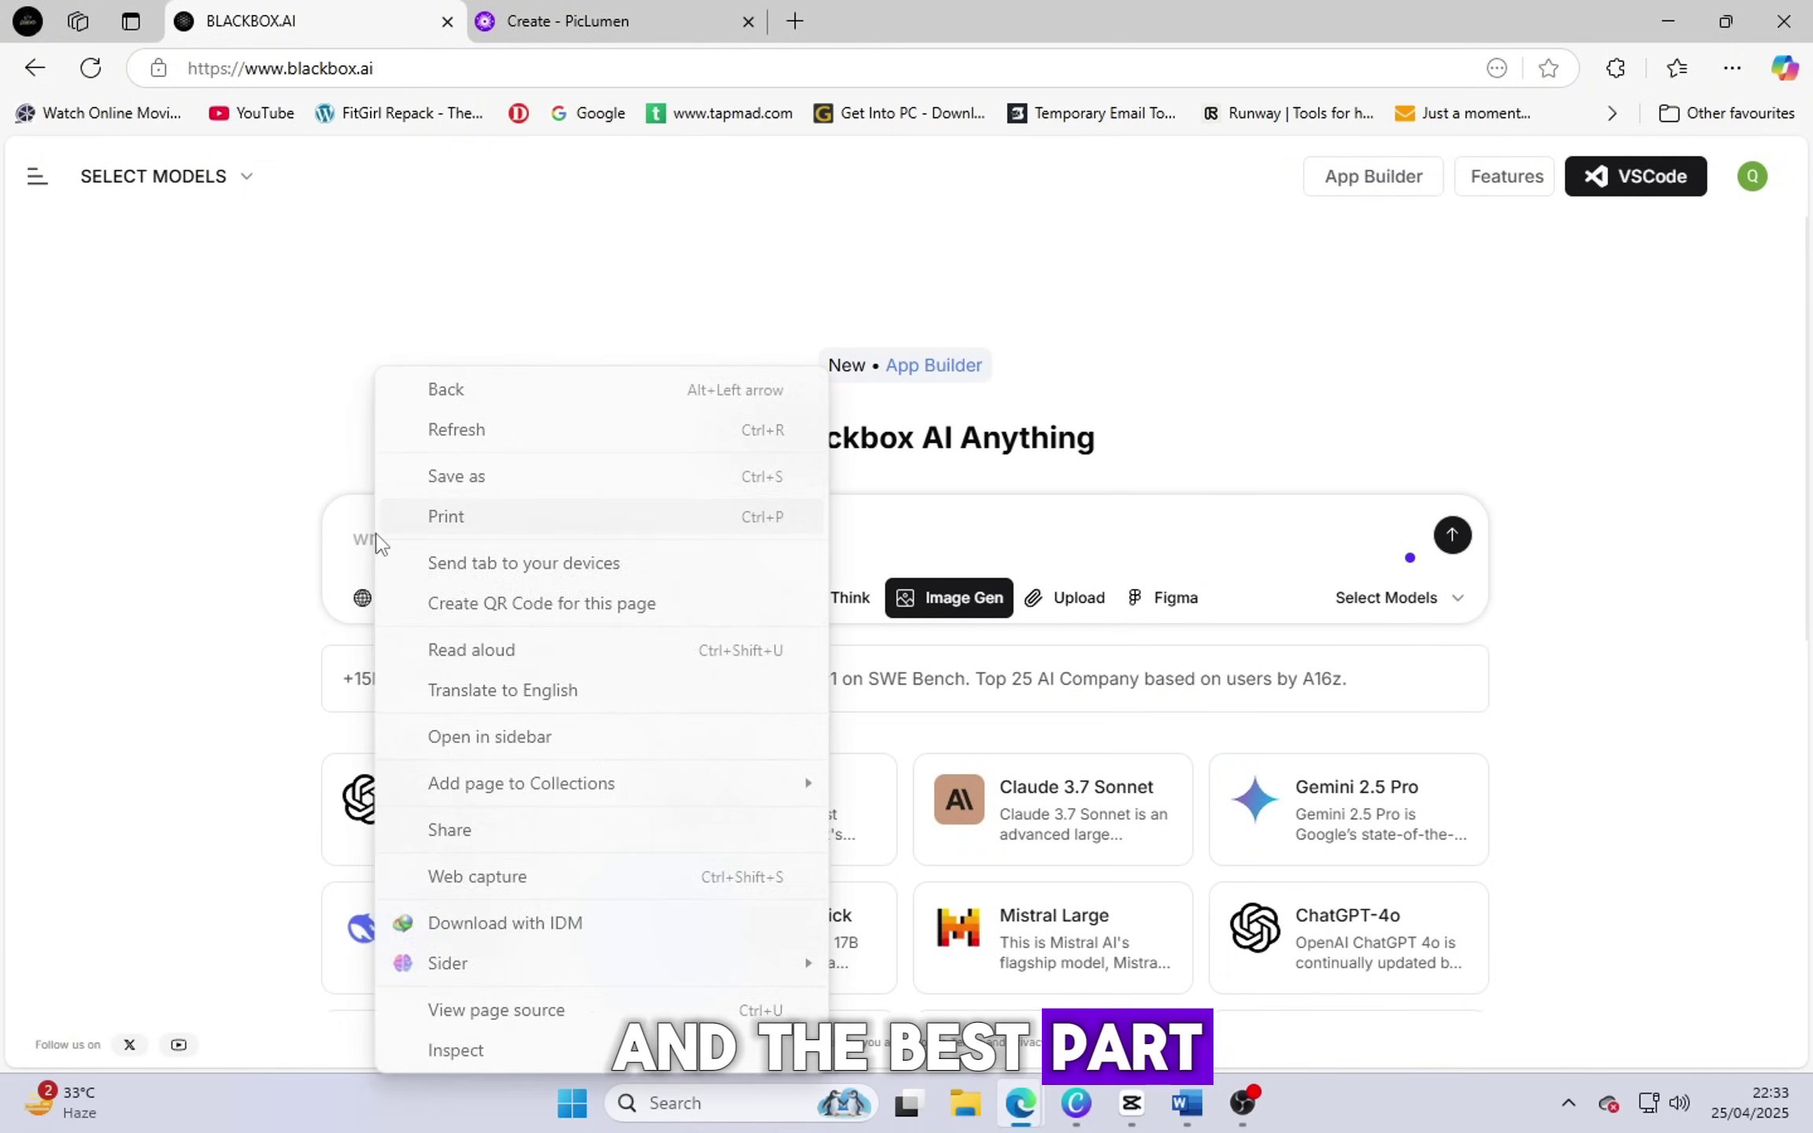
pyautogui.click(362, 543)
pyautogui.hotkey('ctrl', 'v')
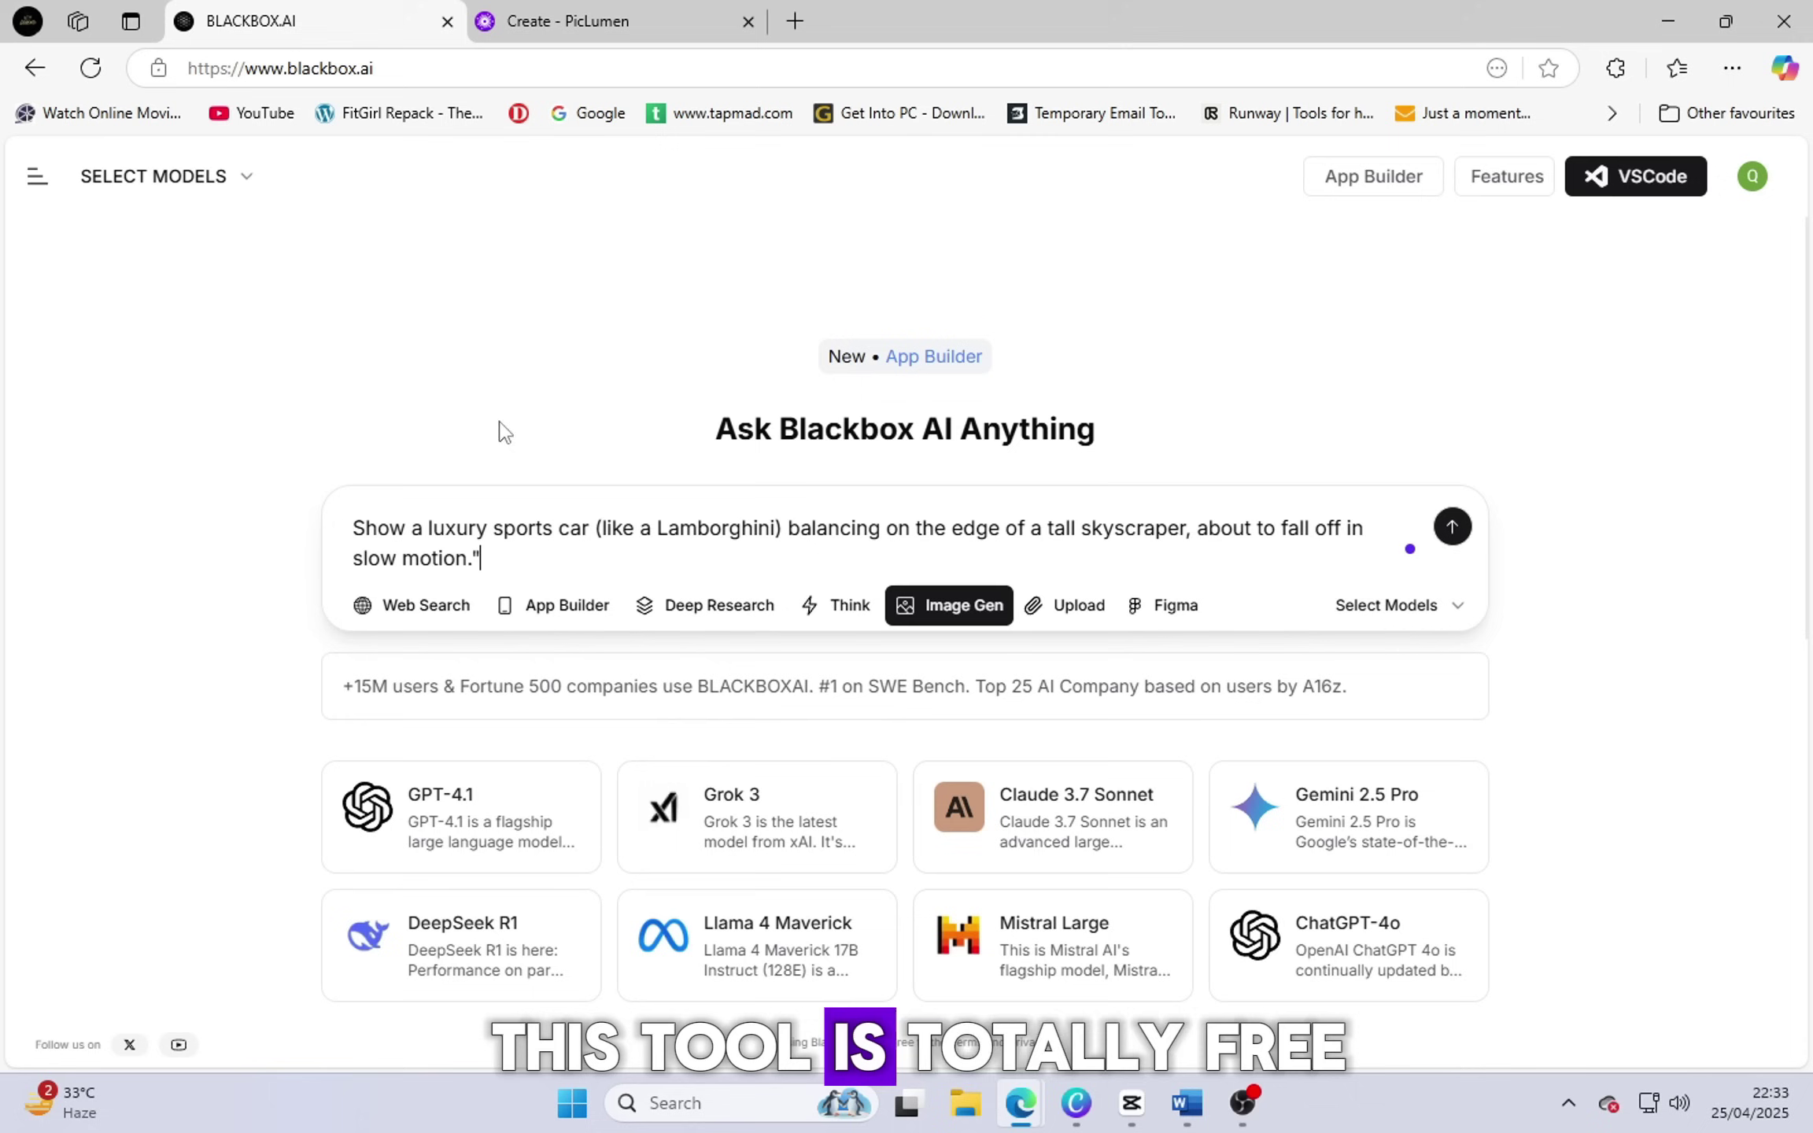
pyautogui.click(1452, 526)
# Send Prompt 2, the wrecking-ball Bugatti, for image generation, undoing accidental pastes in Word.
pyautogui.click(1187, 1102)
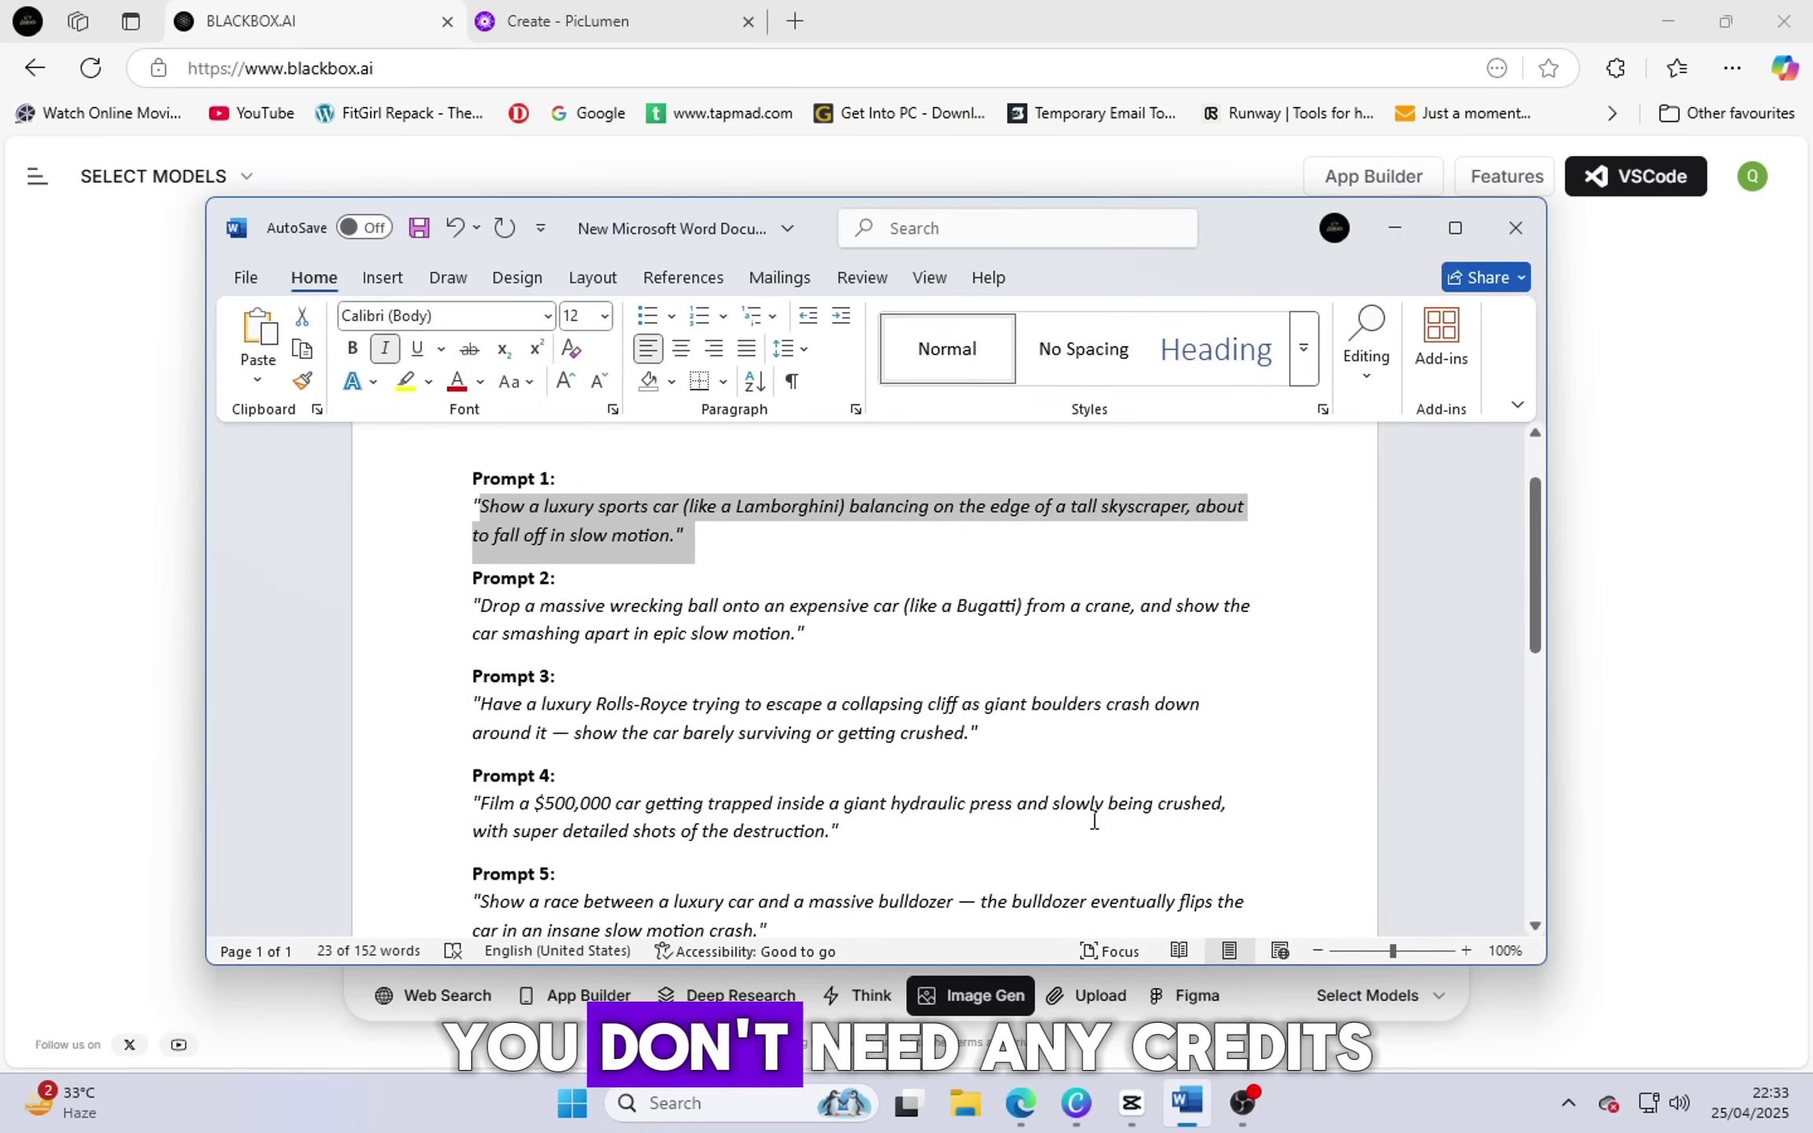
pyautogui.tripleClick(525, 618)
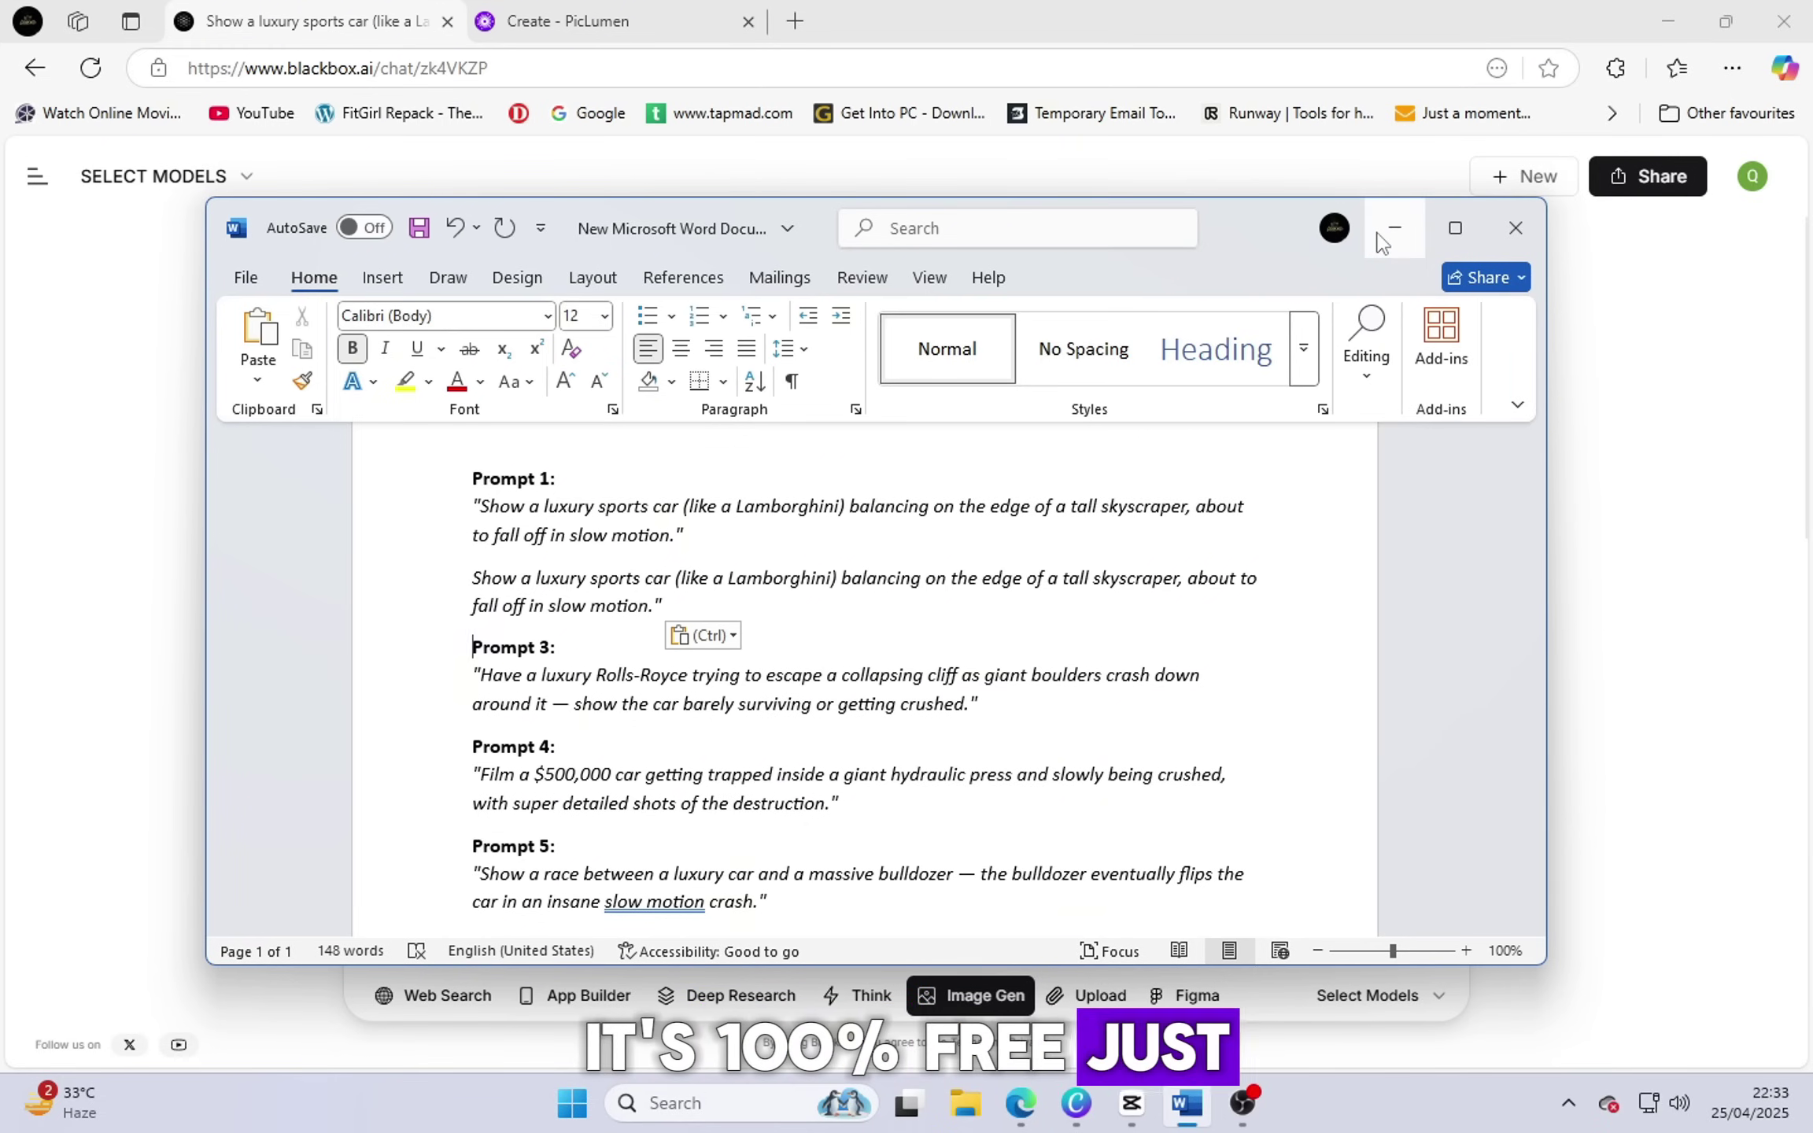
pyautogui.hotkey('ctrl', 'z')
pyautogui.hotkey('ctrl', 'c')
pyautogui.click(1419, 231)
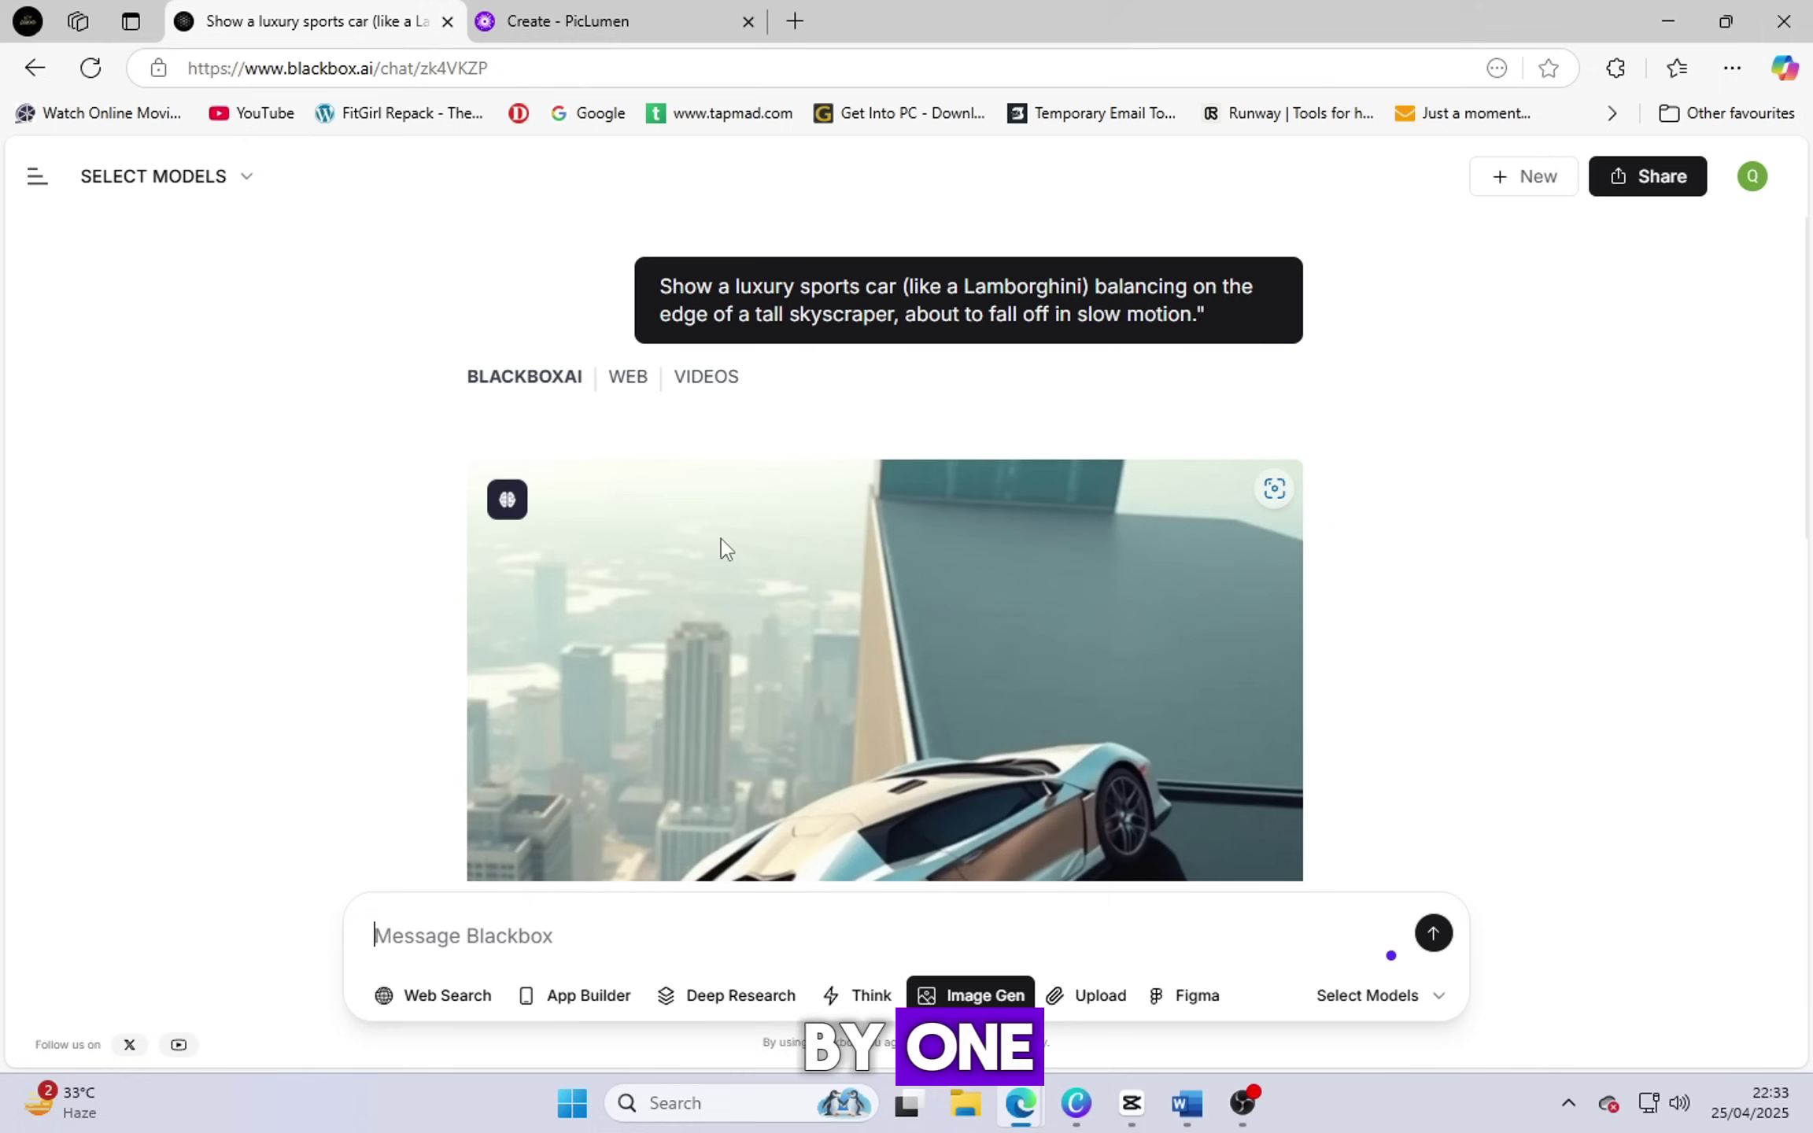
pyautogui.scroll(-3, 941, 827)
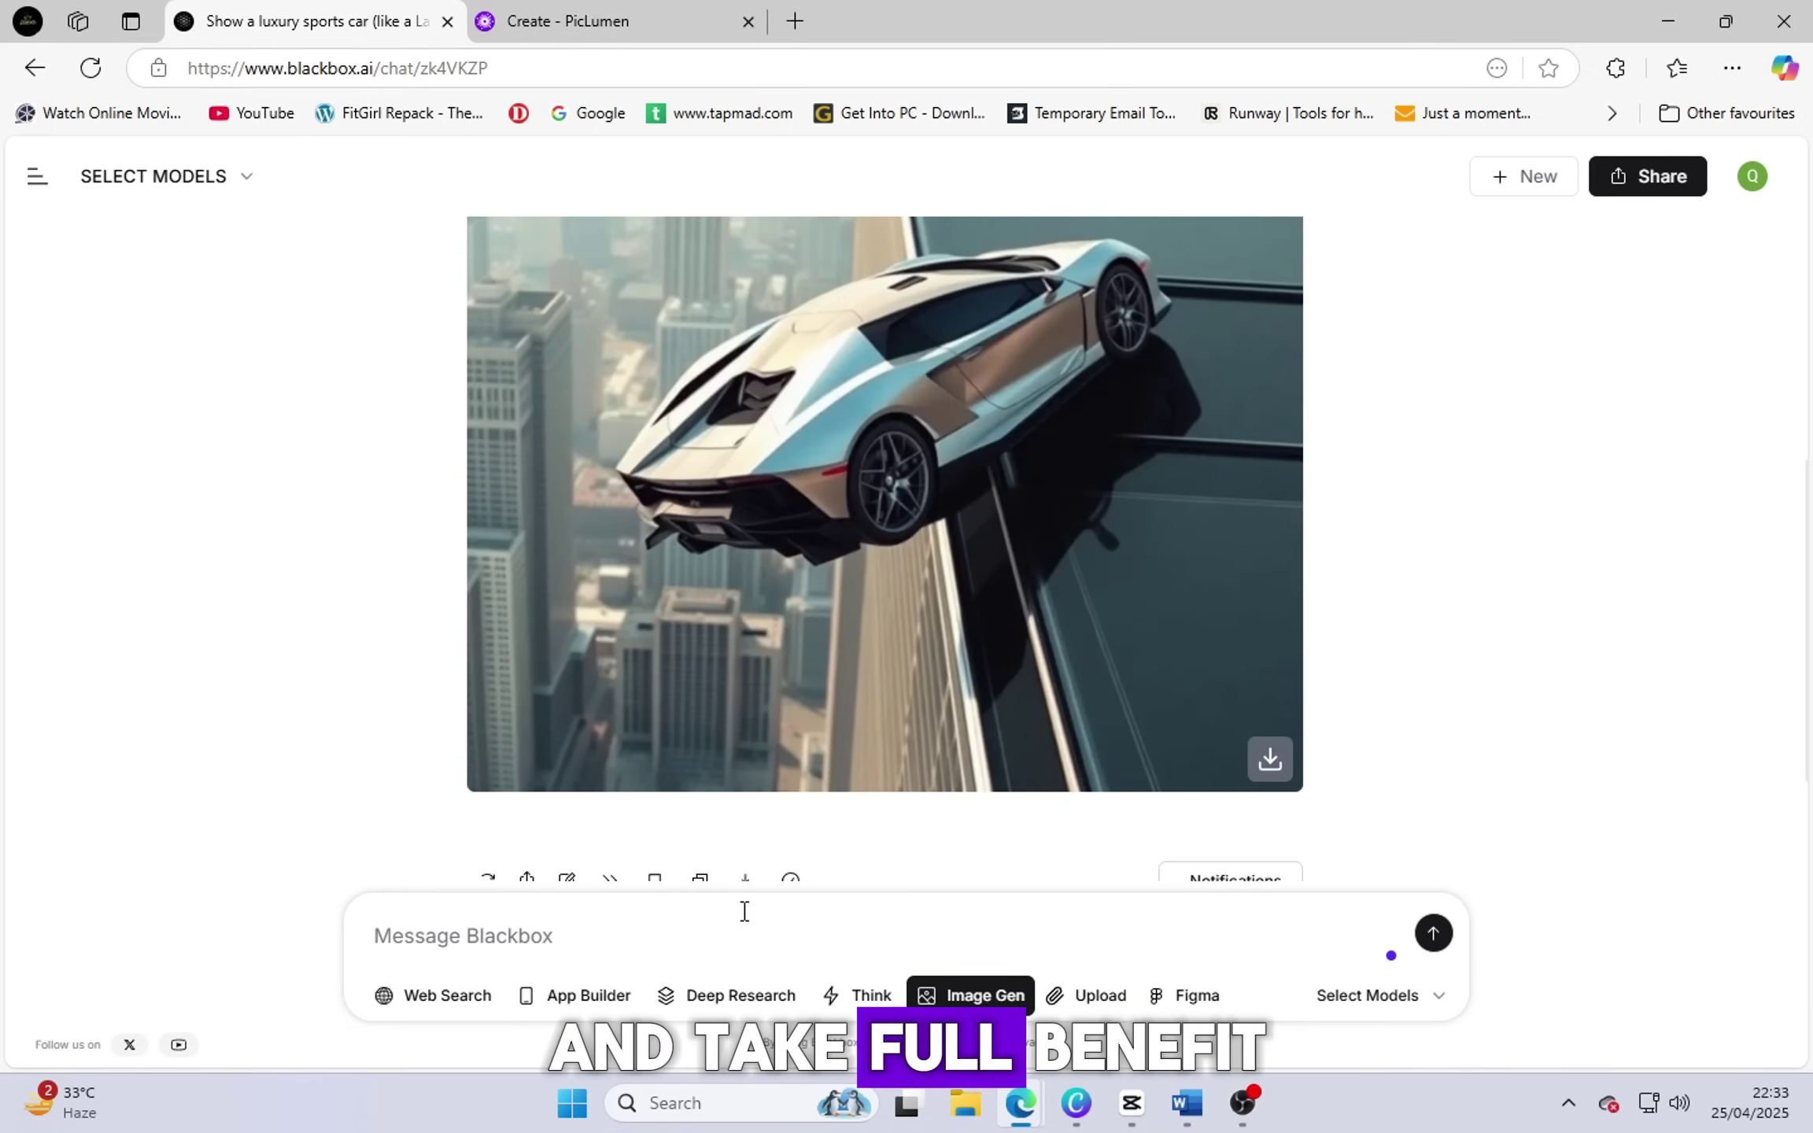
pyautogui.click(744, 912)
pyautogui.hotkey('ctrl', 'v')
pyautogui.press('Return')
pyautogui.click(1187, 1103)
pyautogui.moveTo(653, 734); pyautogui.dragTo(677, 735)
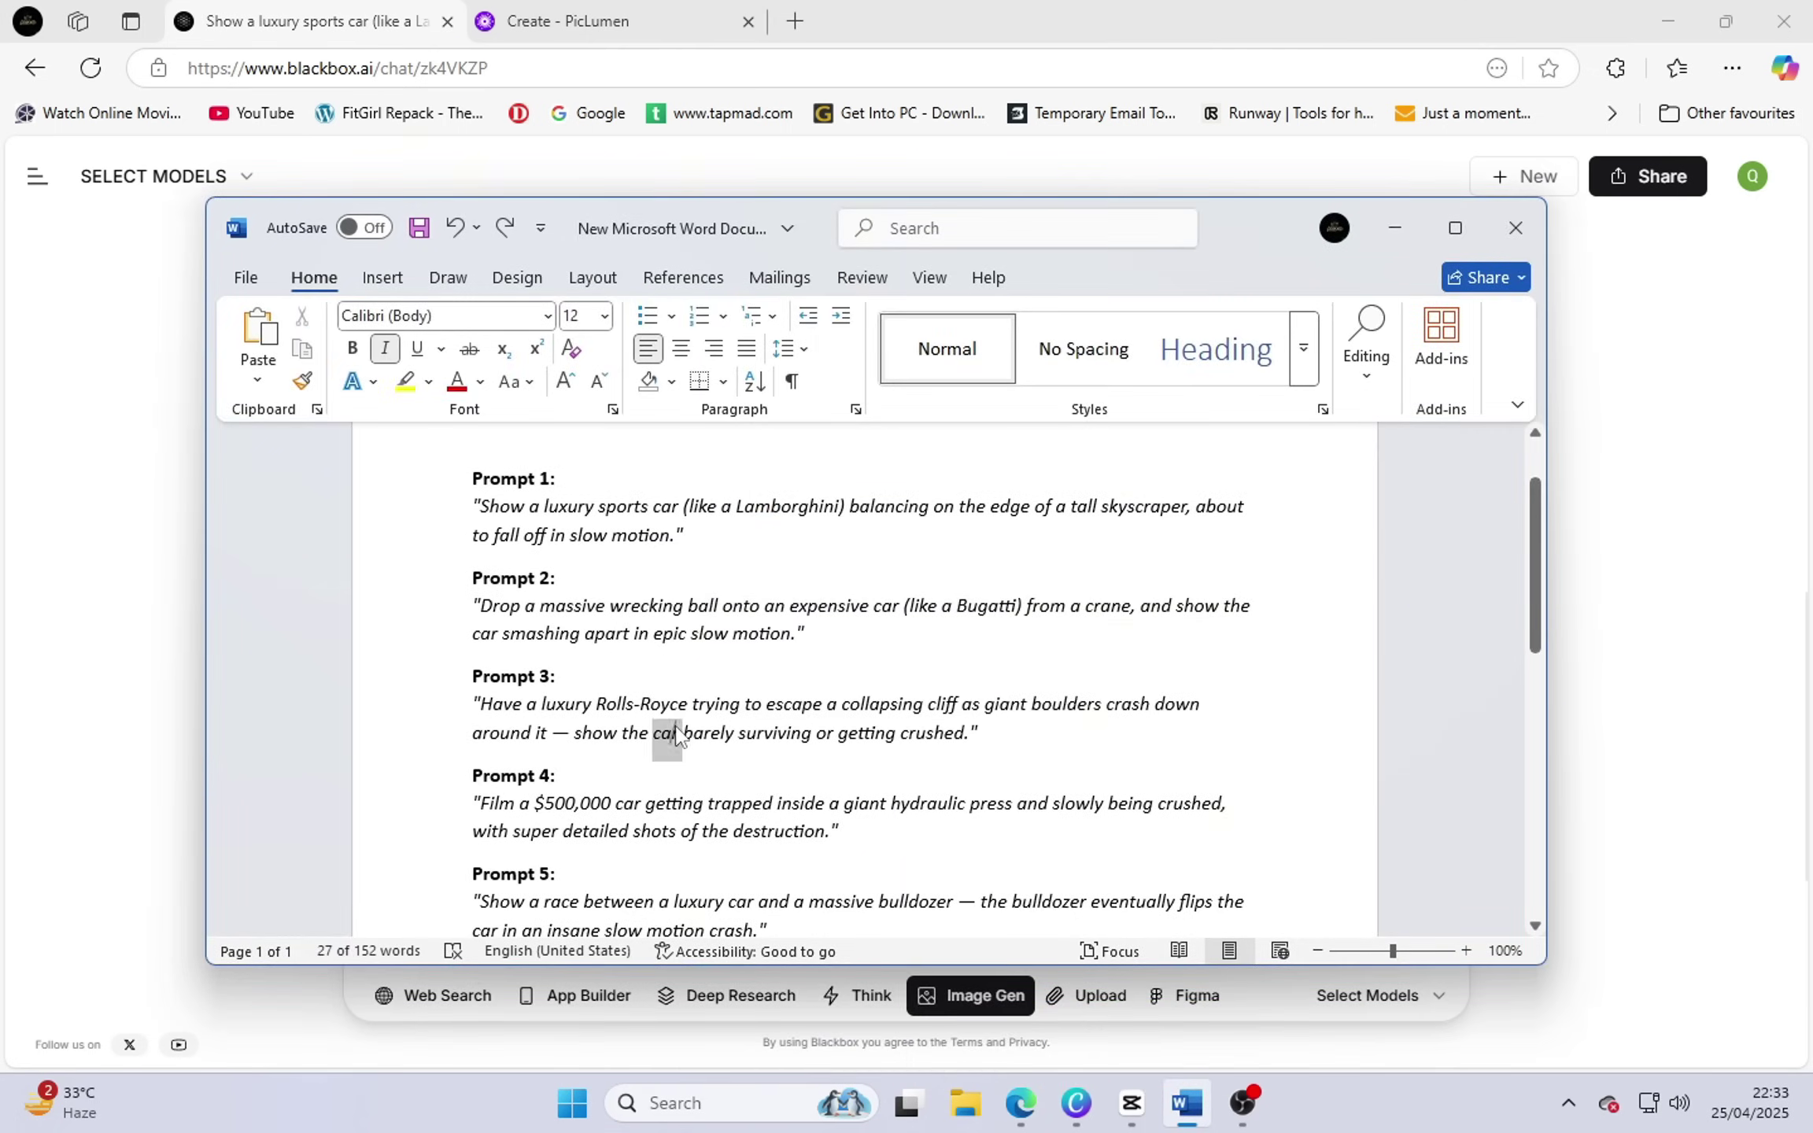
pyautogui.hotkey('ctrl', 'v')
pyautogui.hotkey('ctrl', 'z')
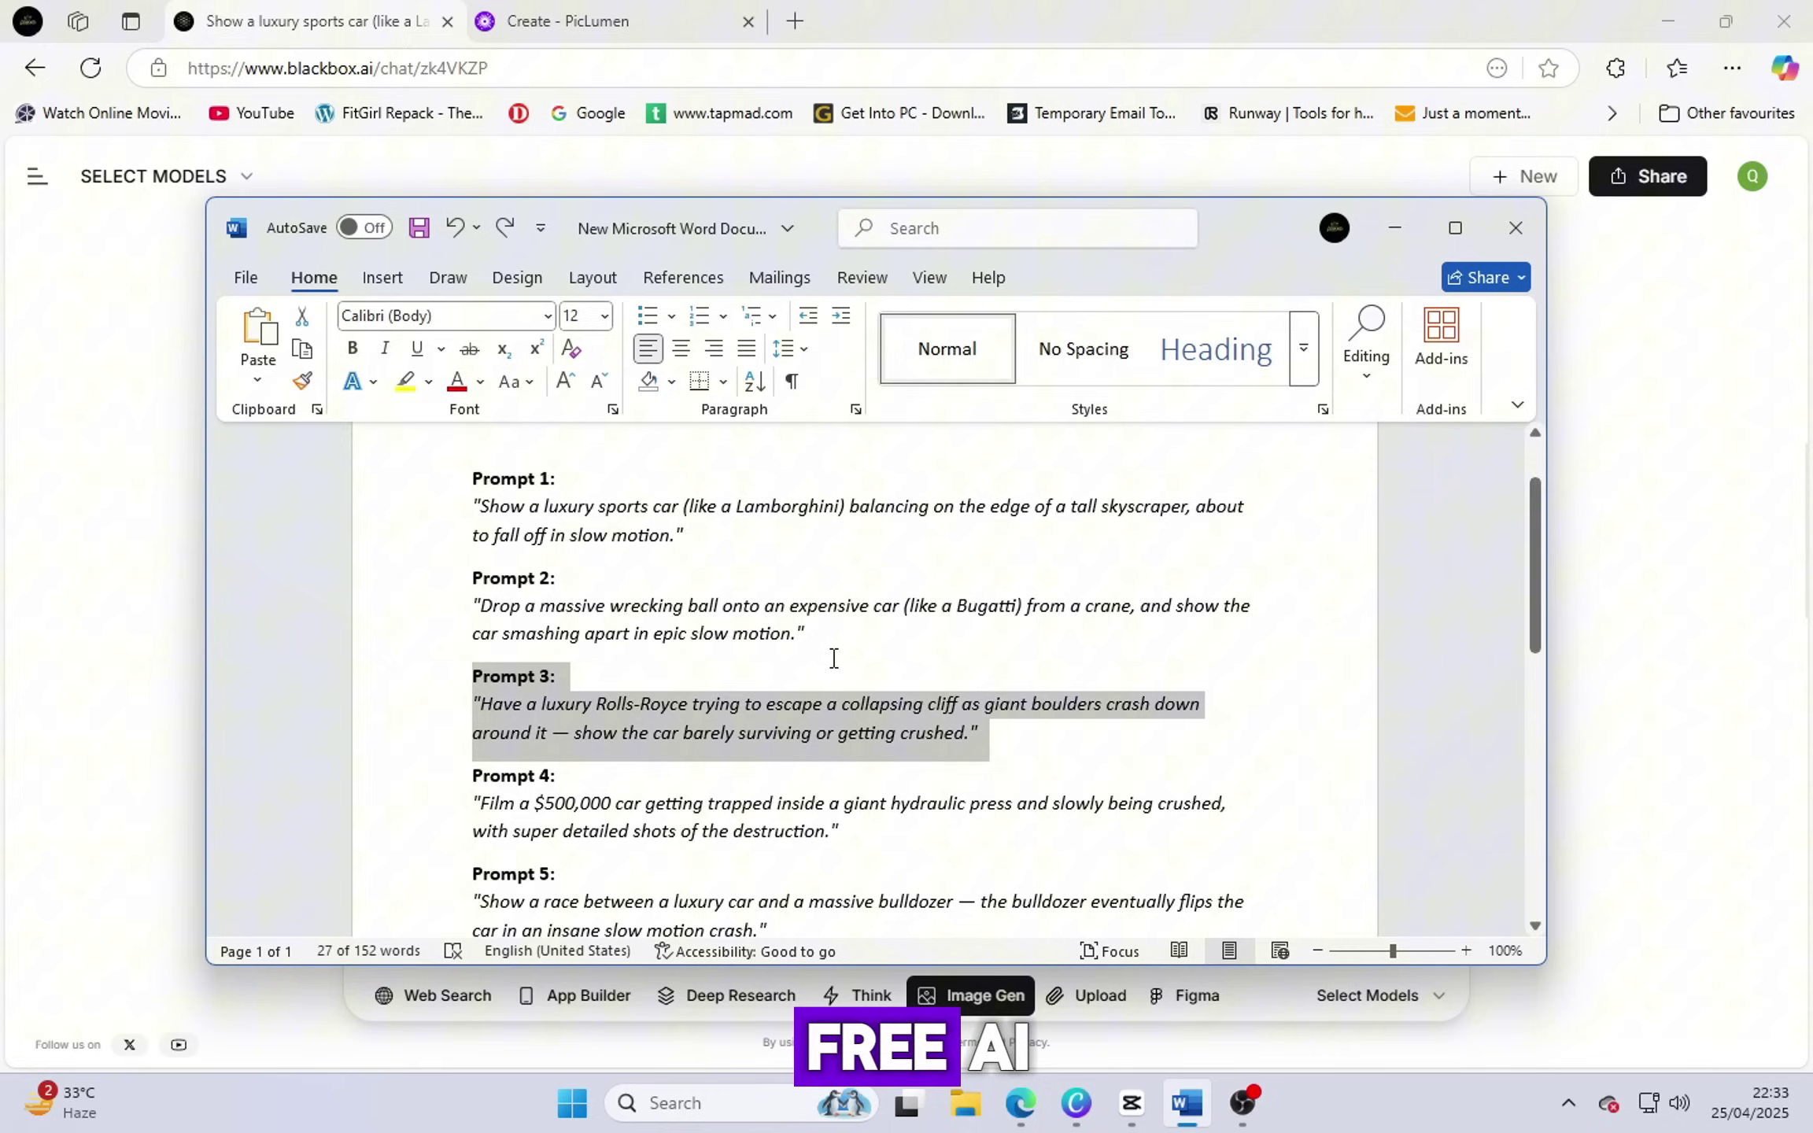
pyautogui.click(1394, 228)
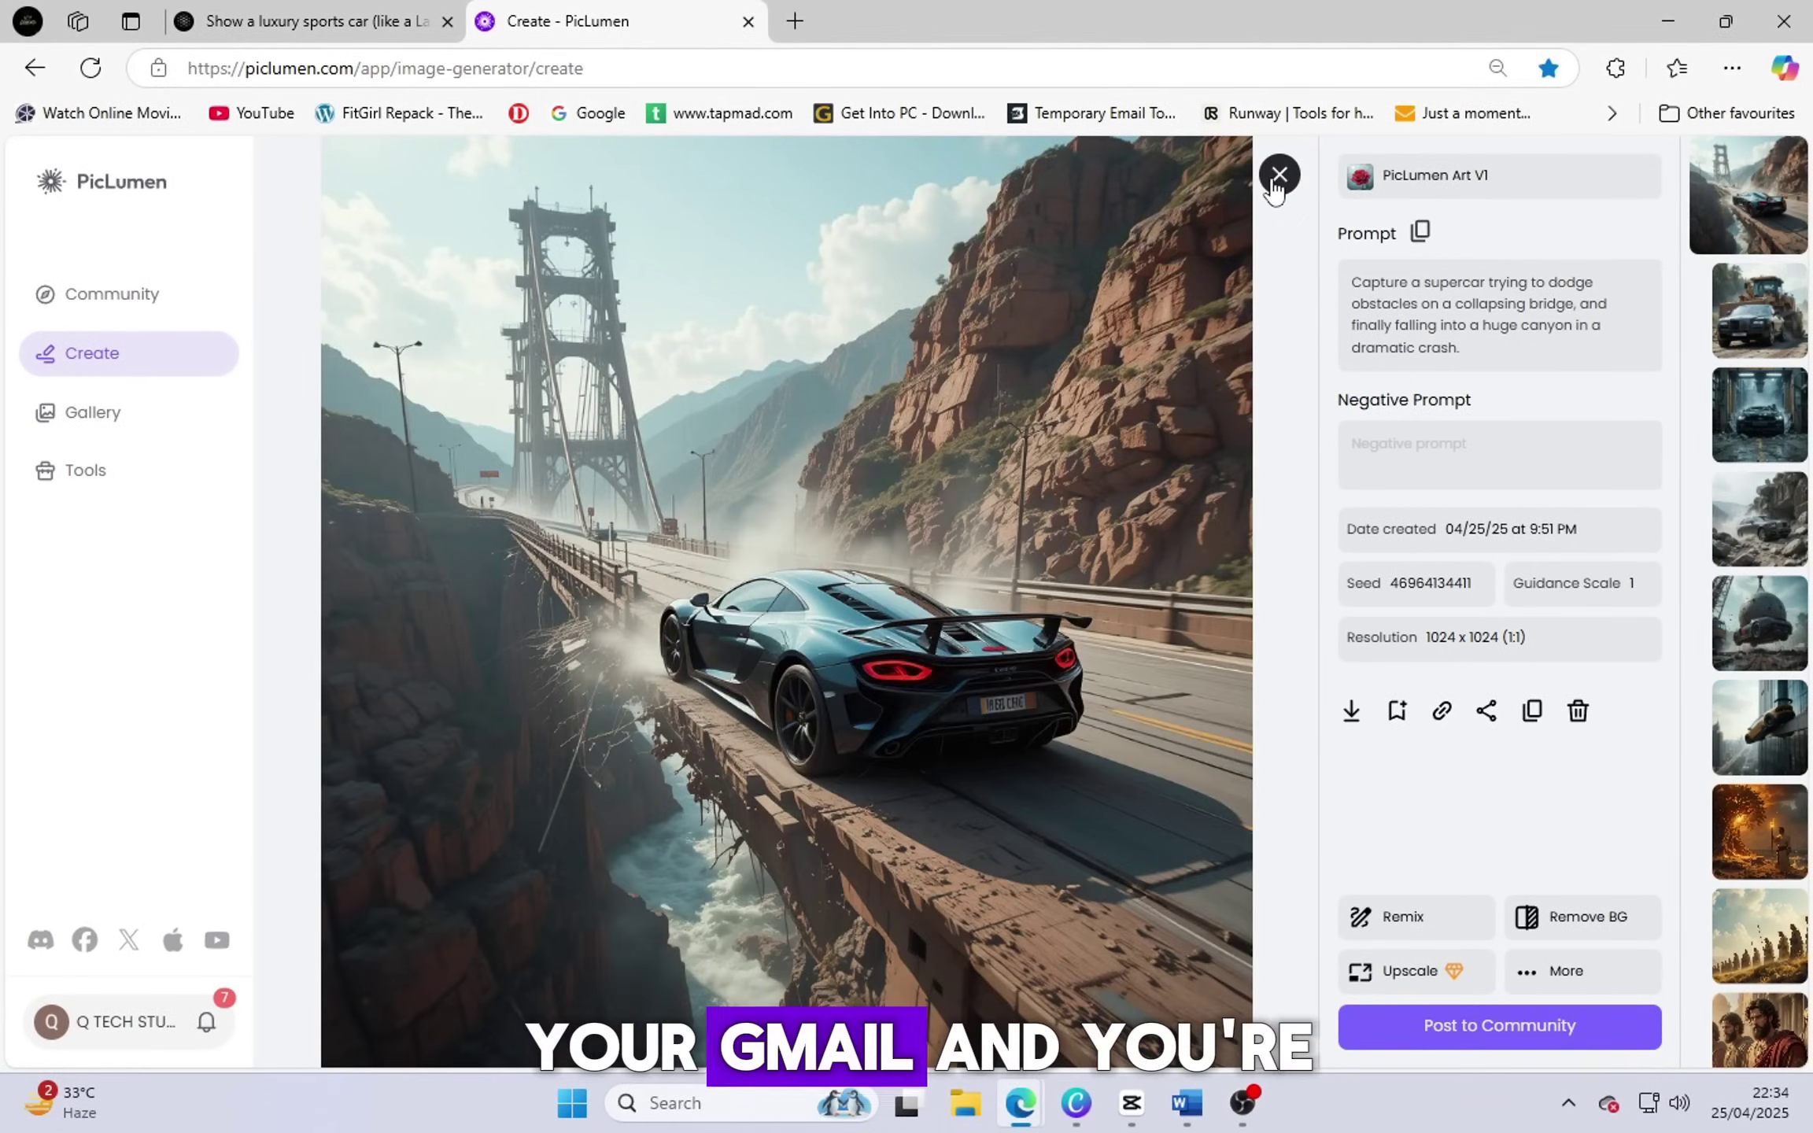
# View the collapsing-bridge supercar, bulldozer and hydraulic-press images in full view.
pyautogui.click(1277, 181)
pyautogui.click(519, 646)
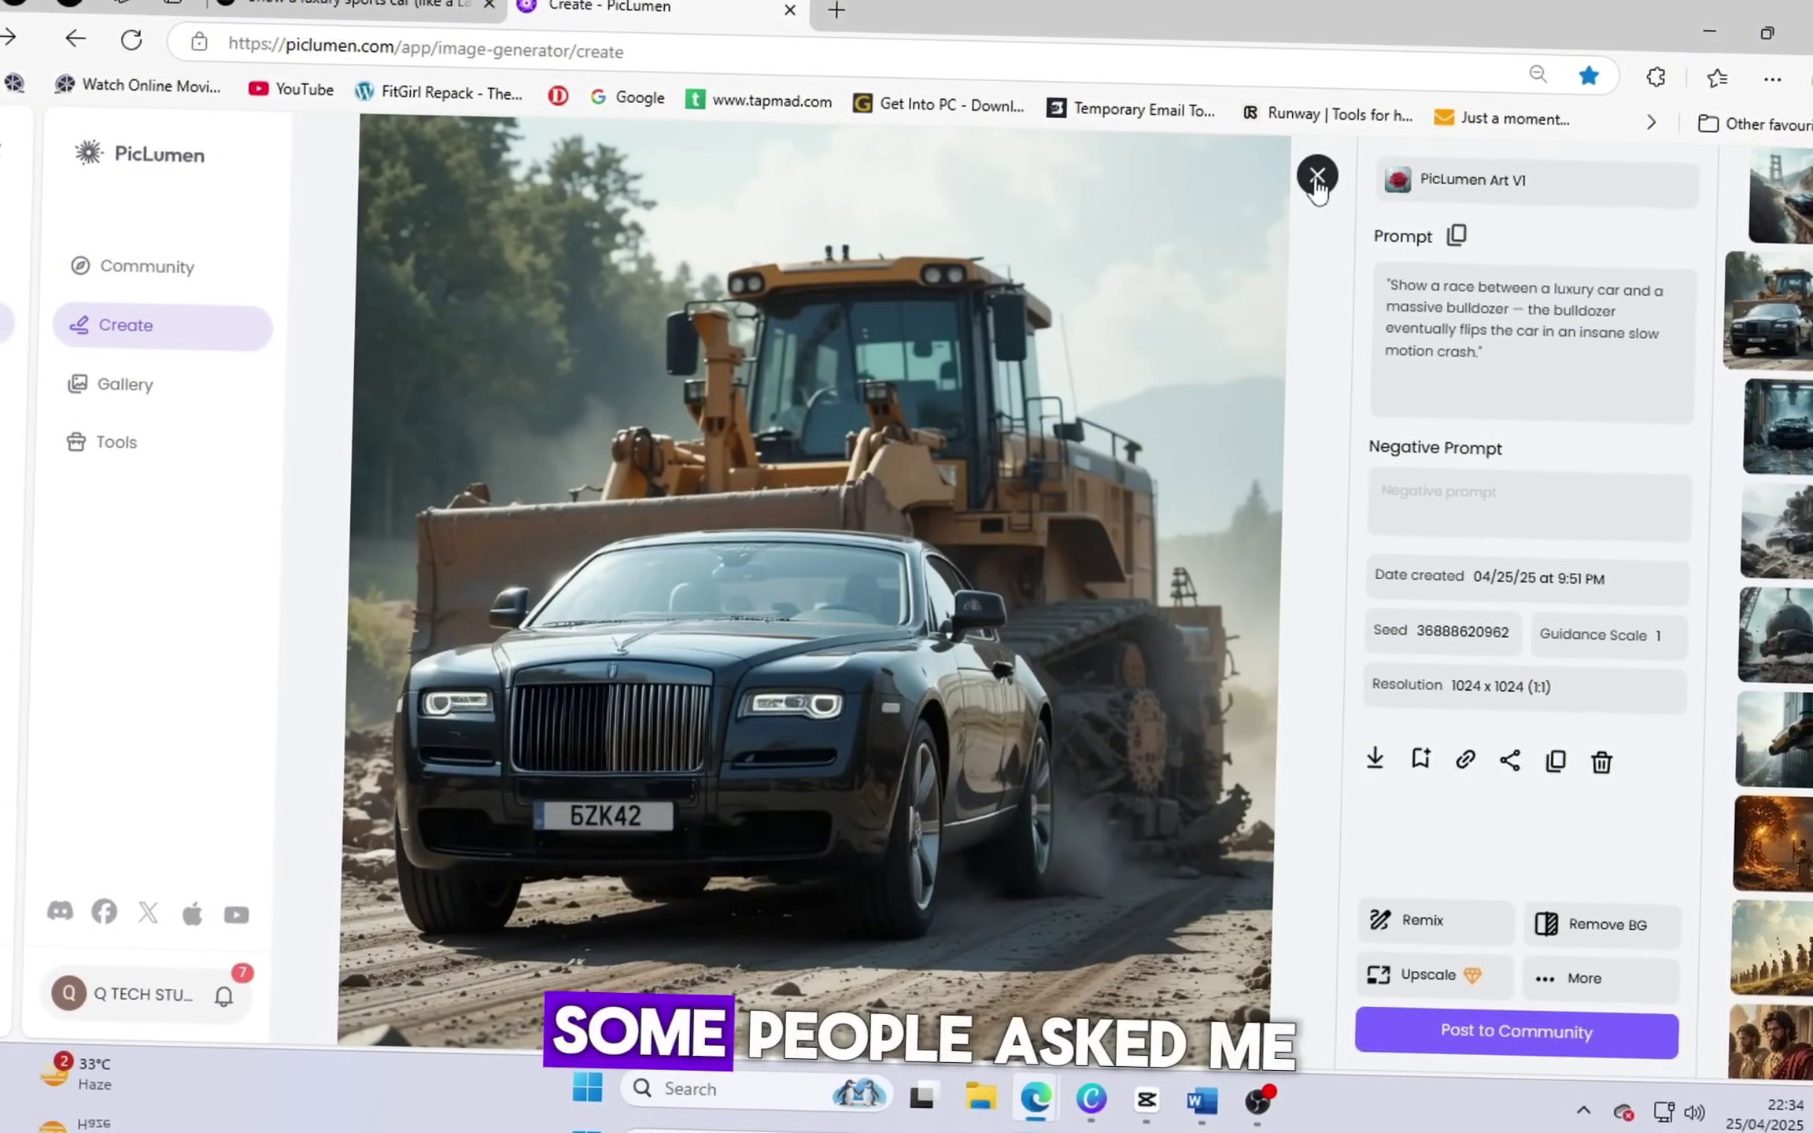
pyautogui.click(1317, 181)
pyautogui.scroll(-4, 917, 584)
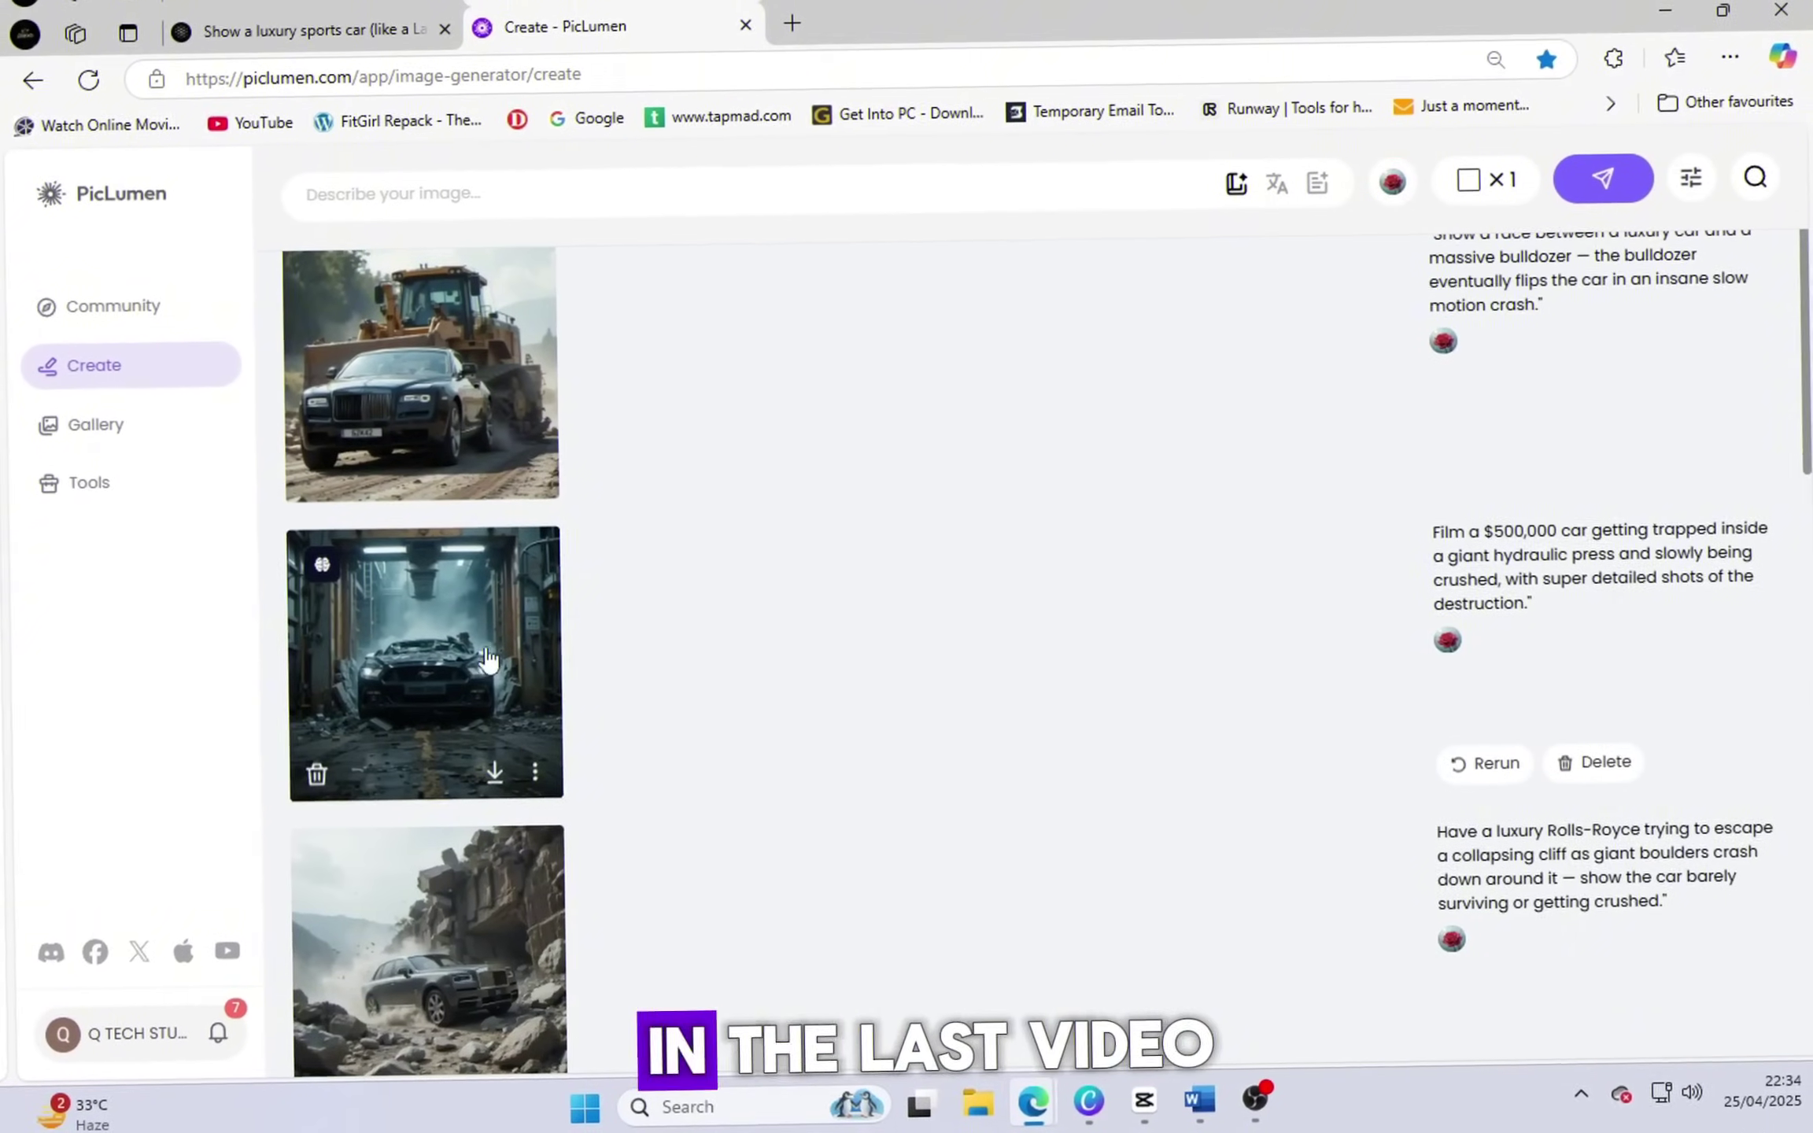
pyautogui.click(421, 660)
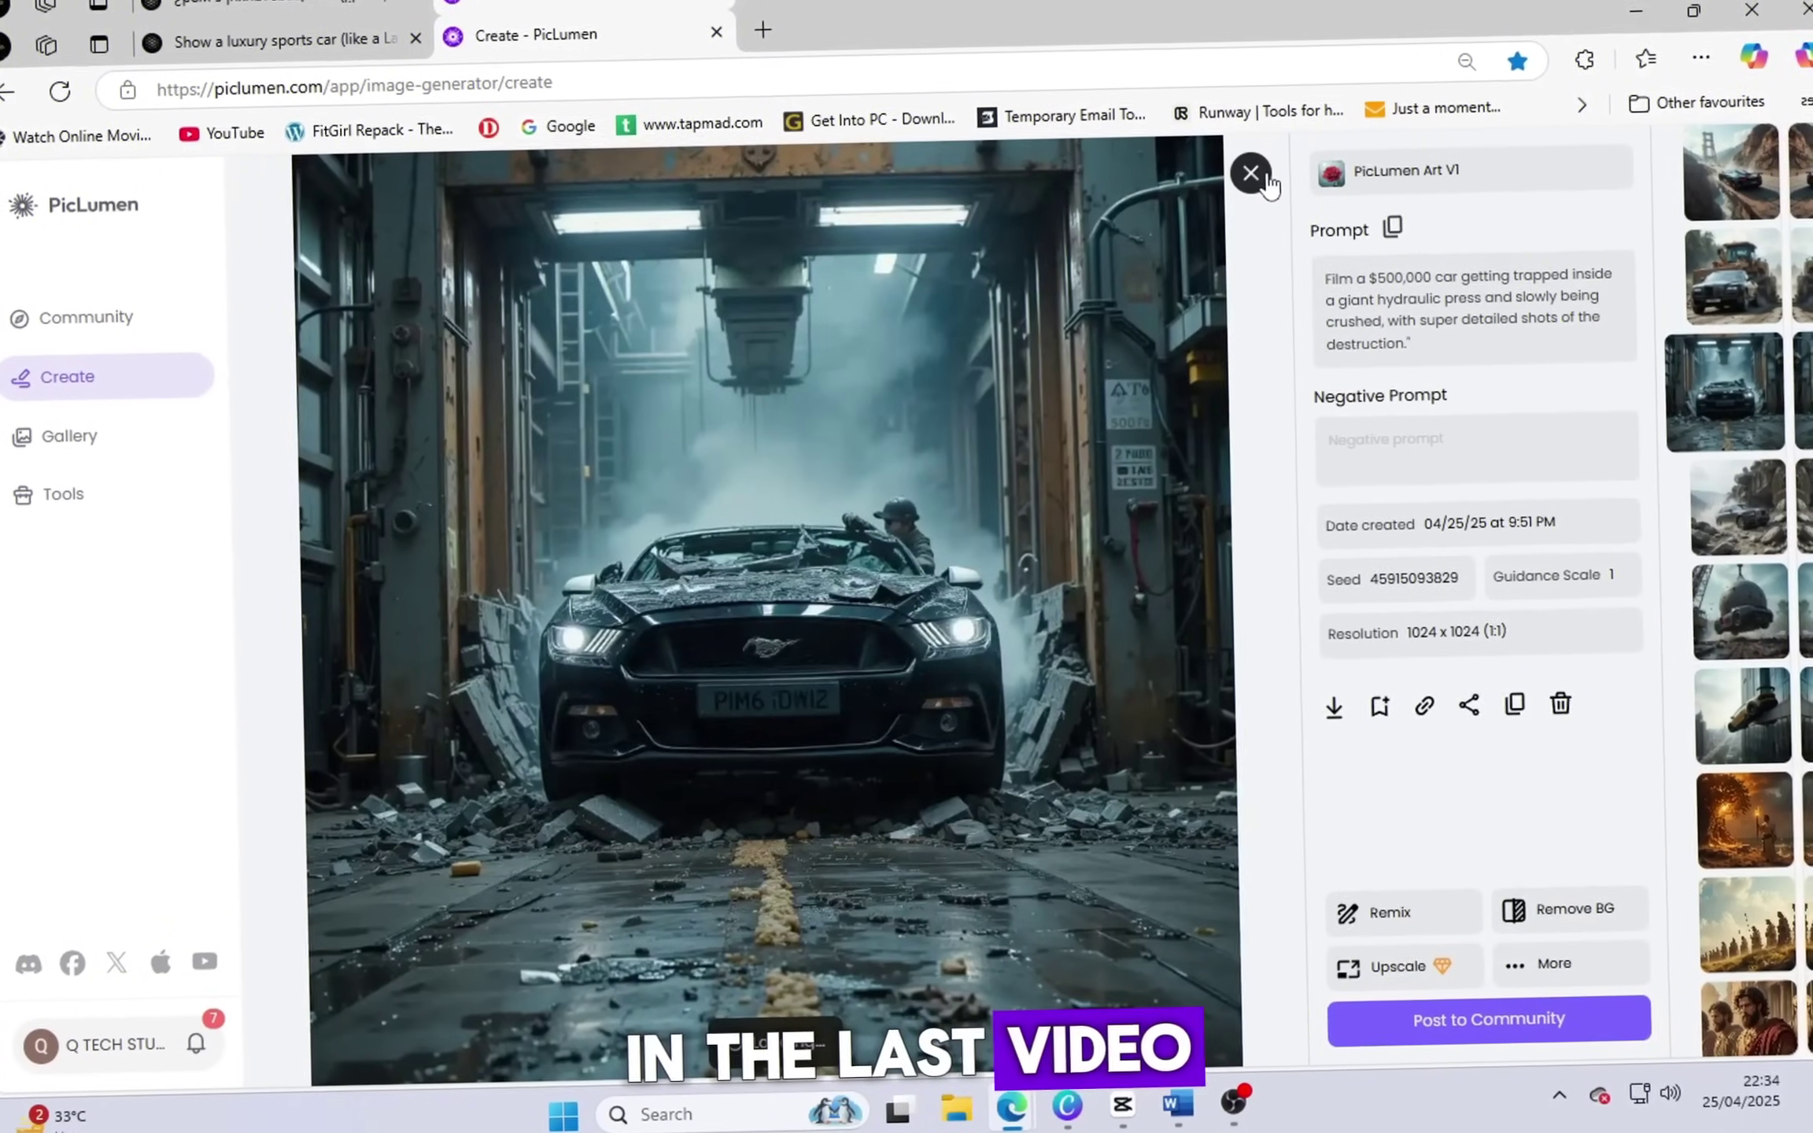
pyautogui.click(1252, 175)
pyautogui.scroll(-4, 551, 685)
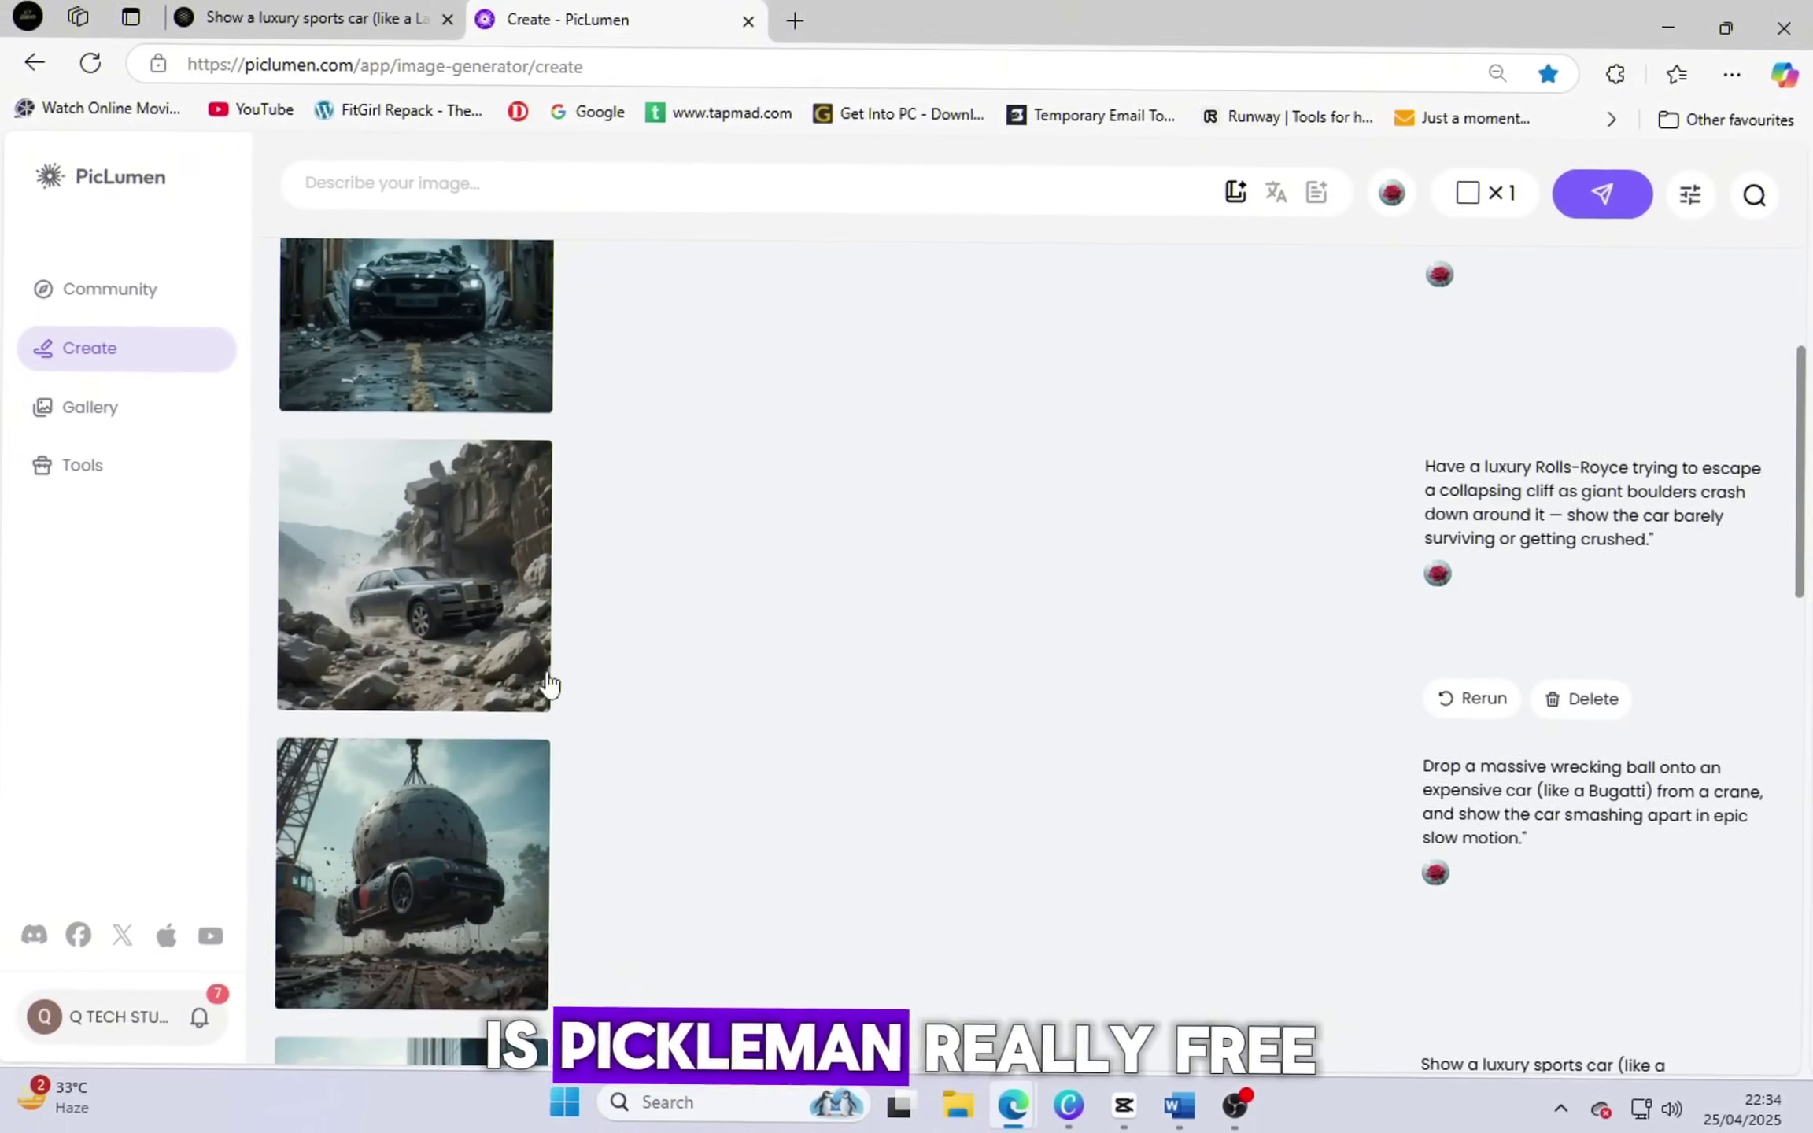
# View the Rolls-Royce cliff, wrecking-ball Bugatti and skyscraper Lamborghini images, then scroll back up.
pyautogui.click(535, 677)
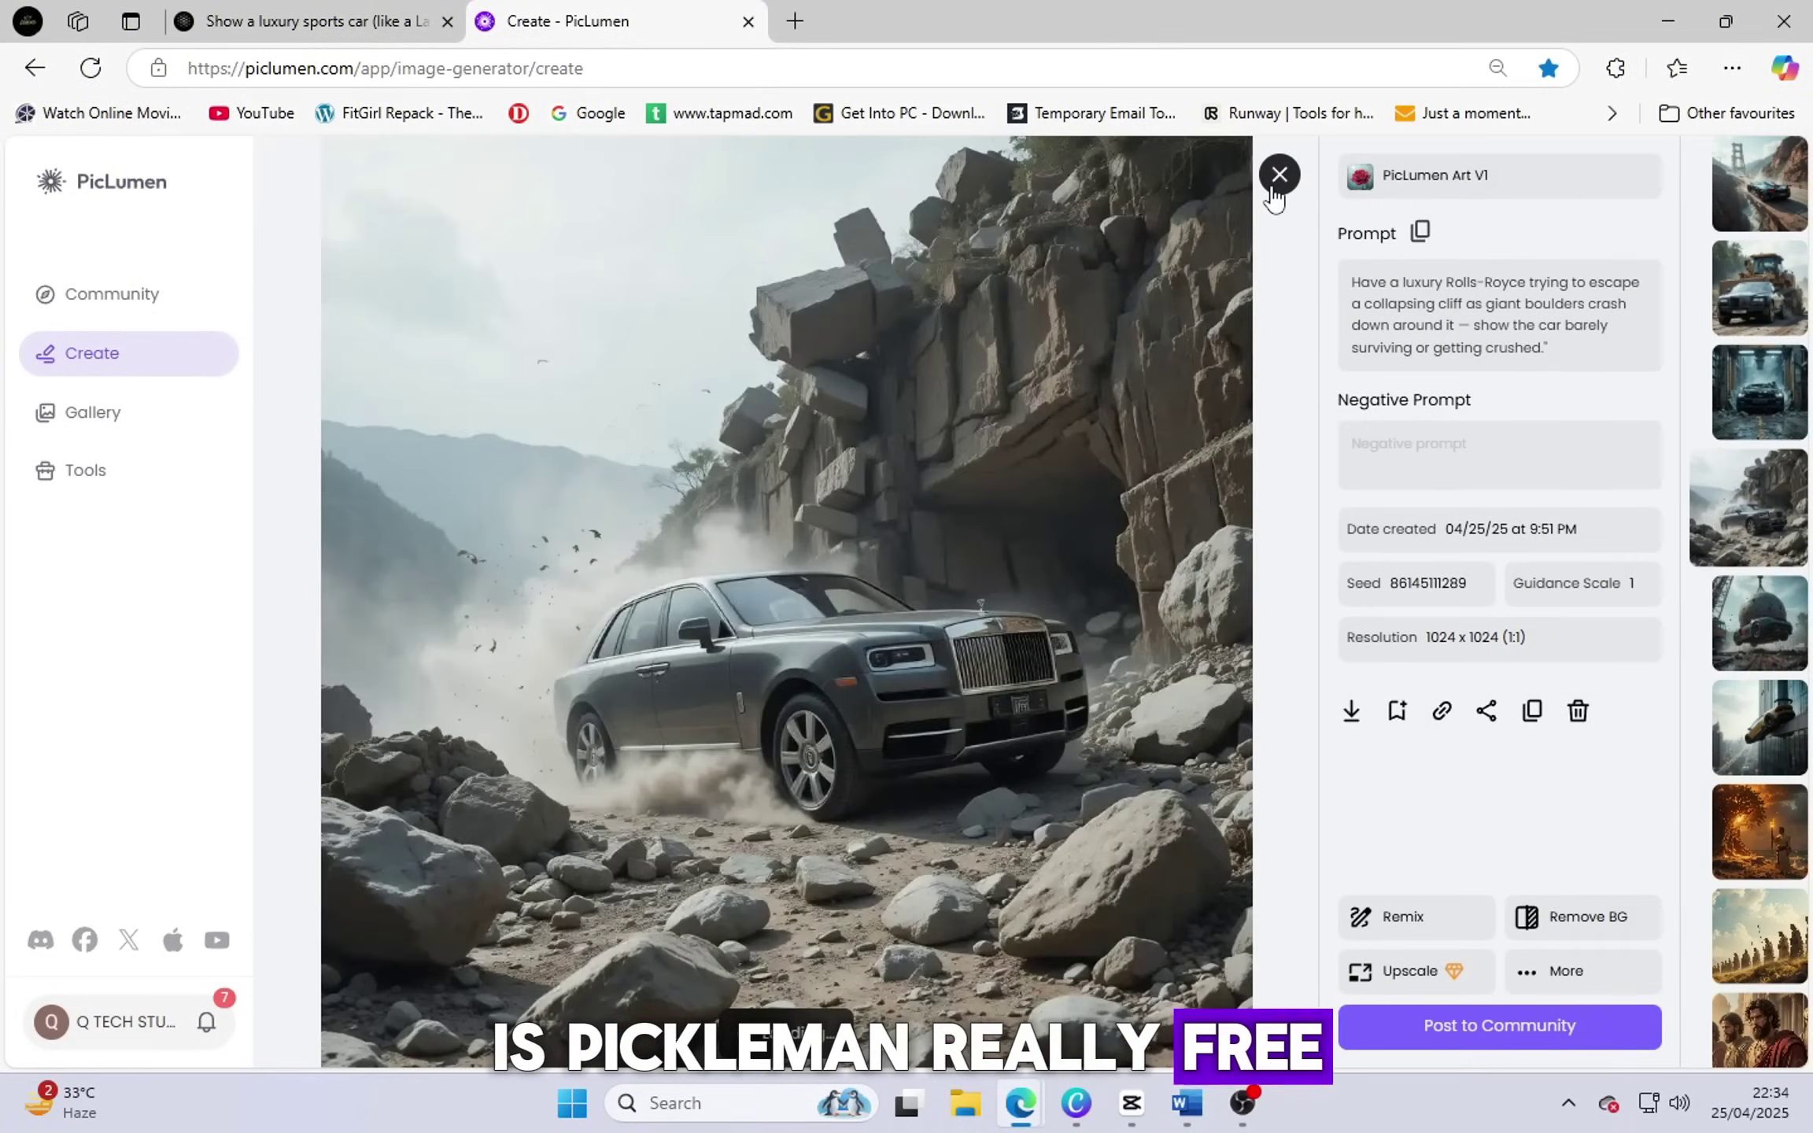
pyautogui.click(1279, 175)
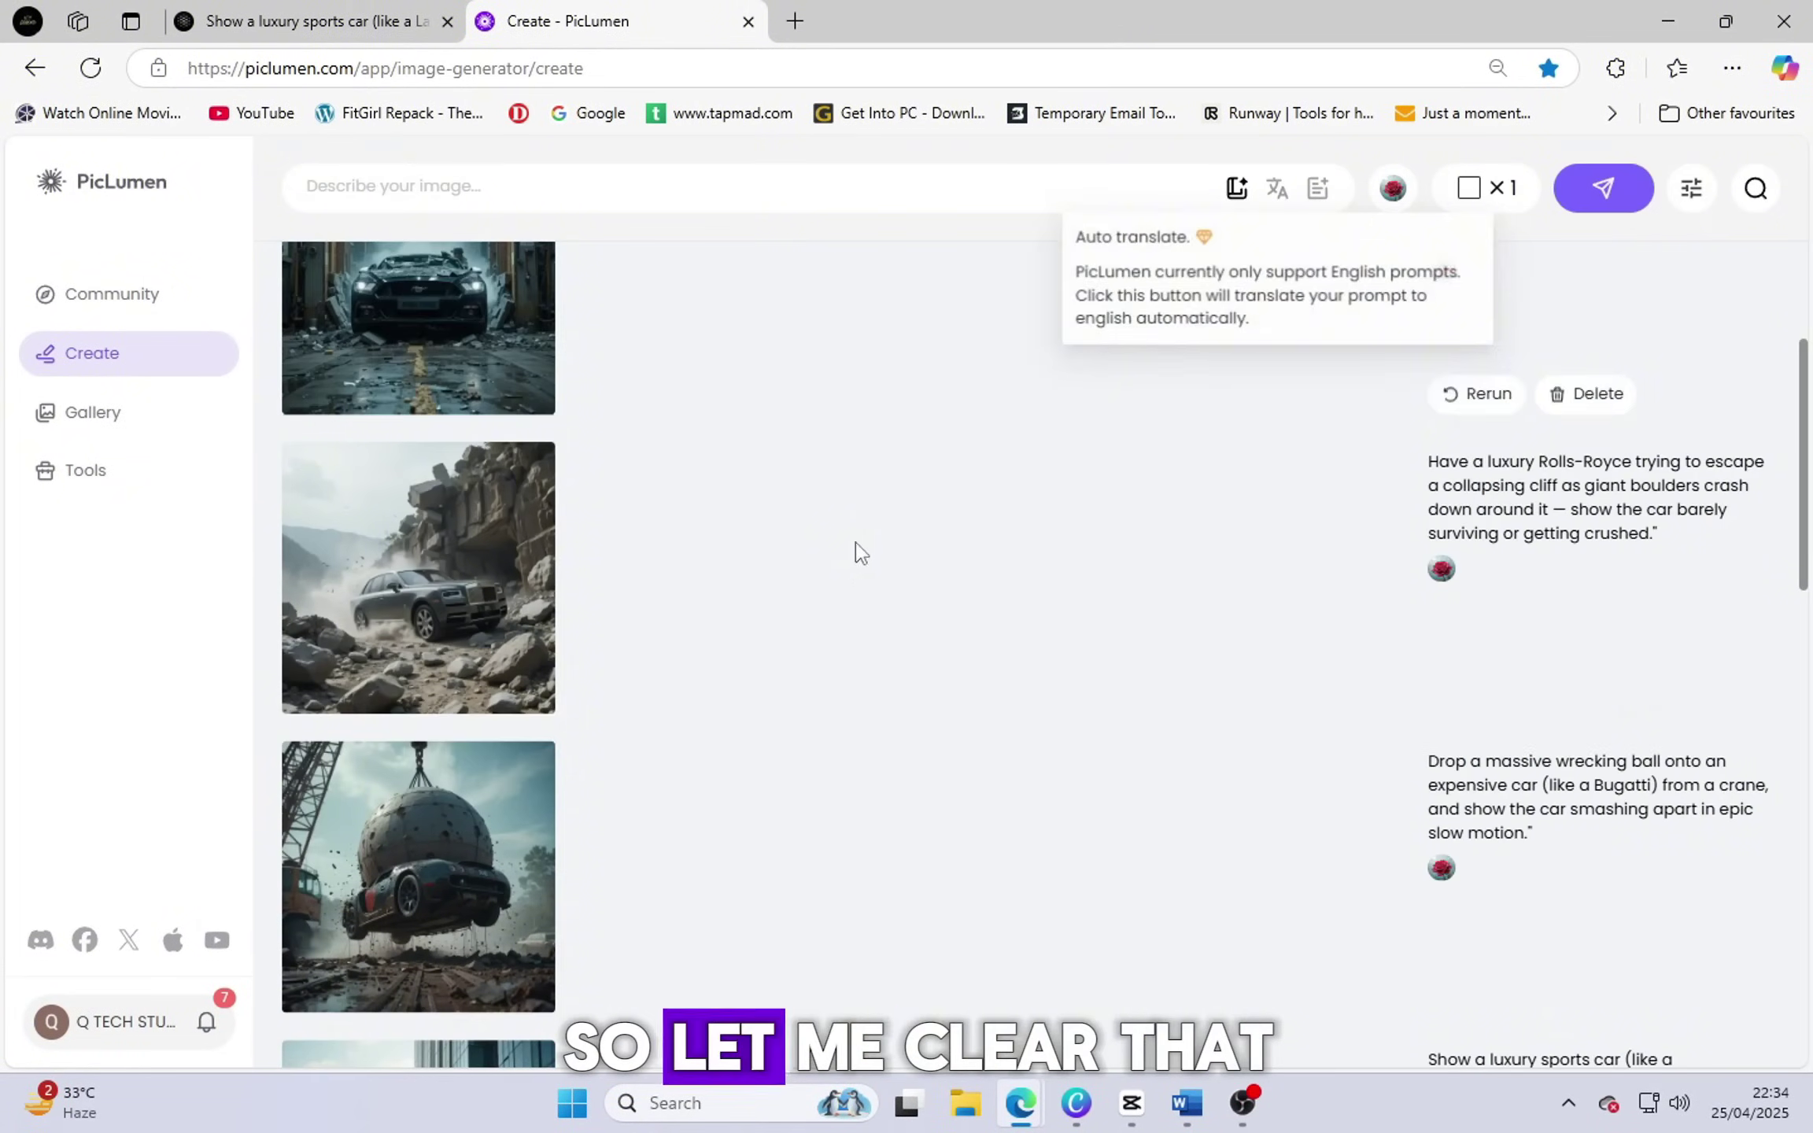
pyautogui.scroll(-4, 854, 551)
pyautogui.click(466, 587)
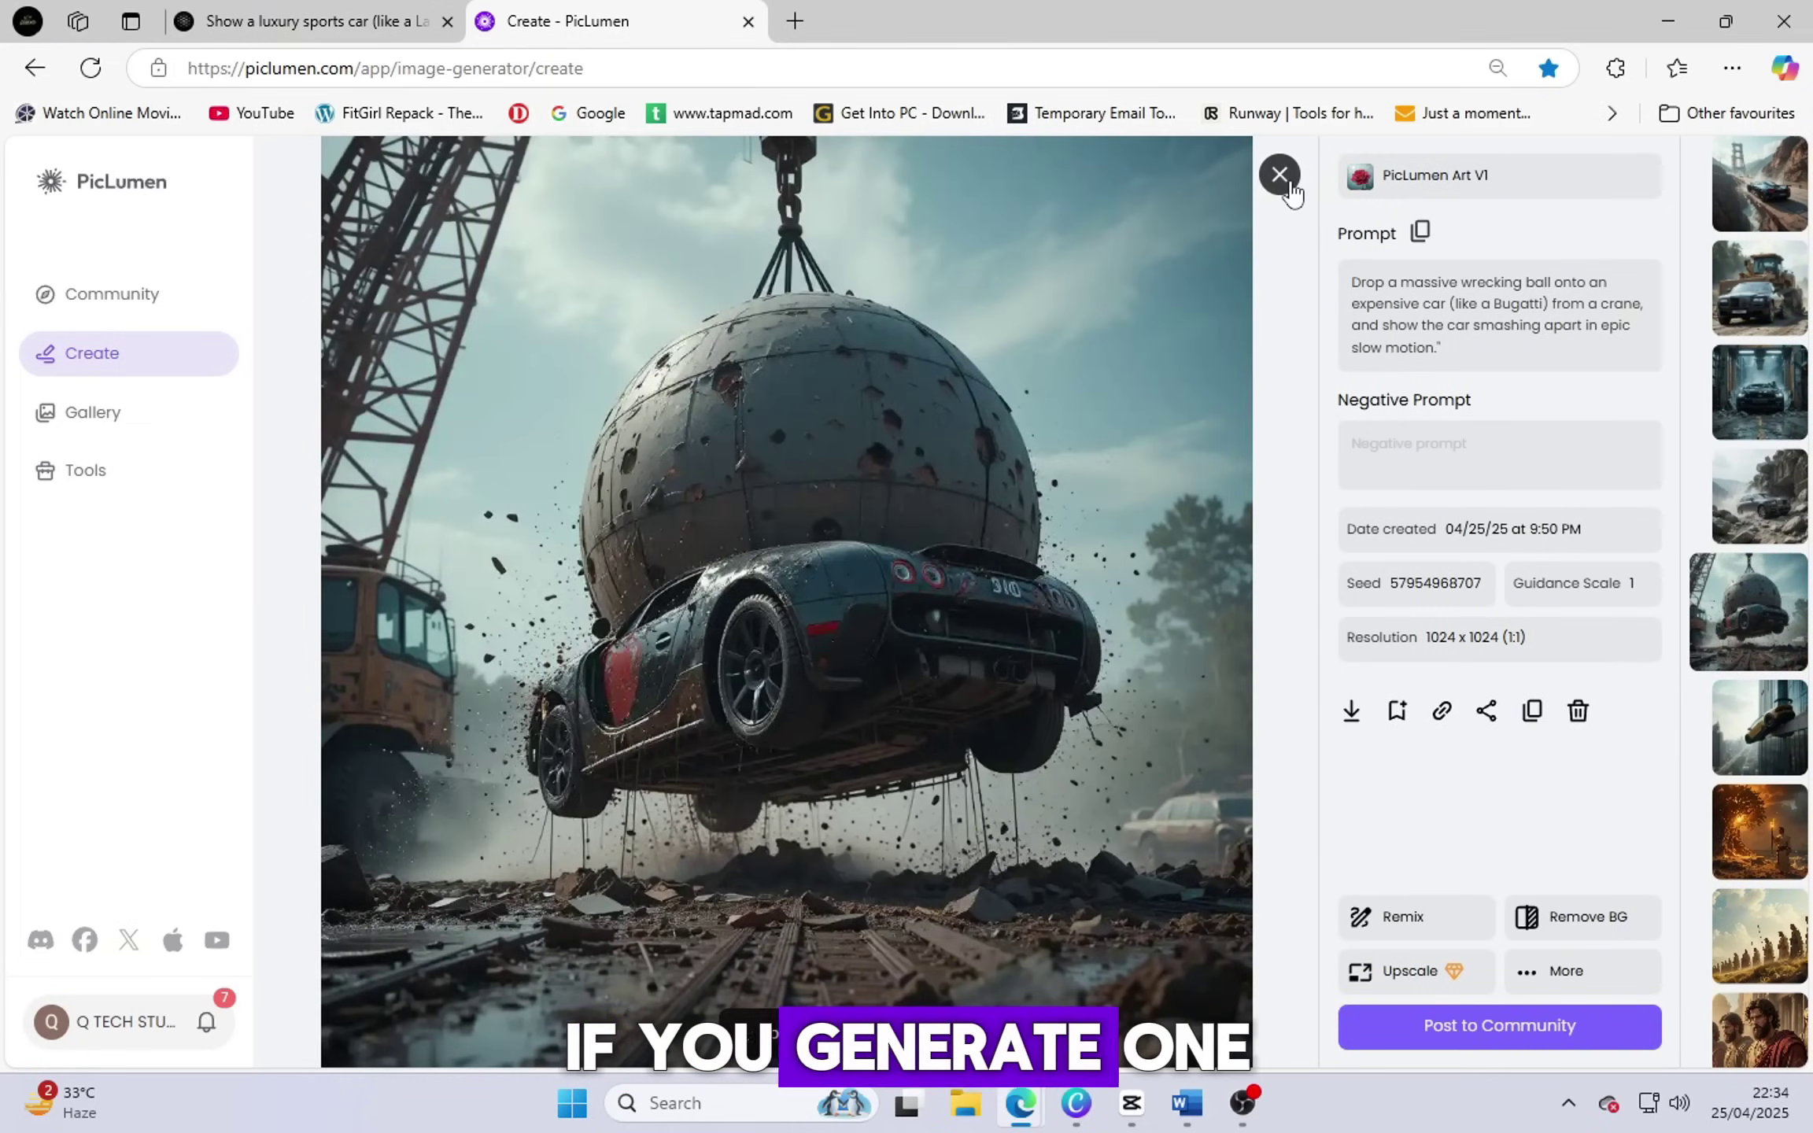
pyautogui.click(1279, 175)
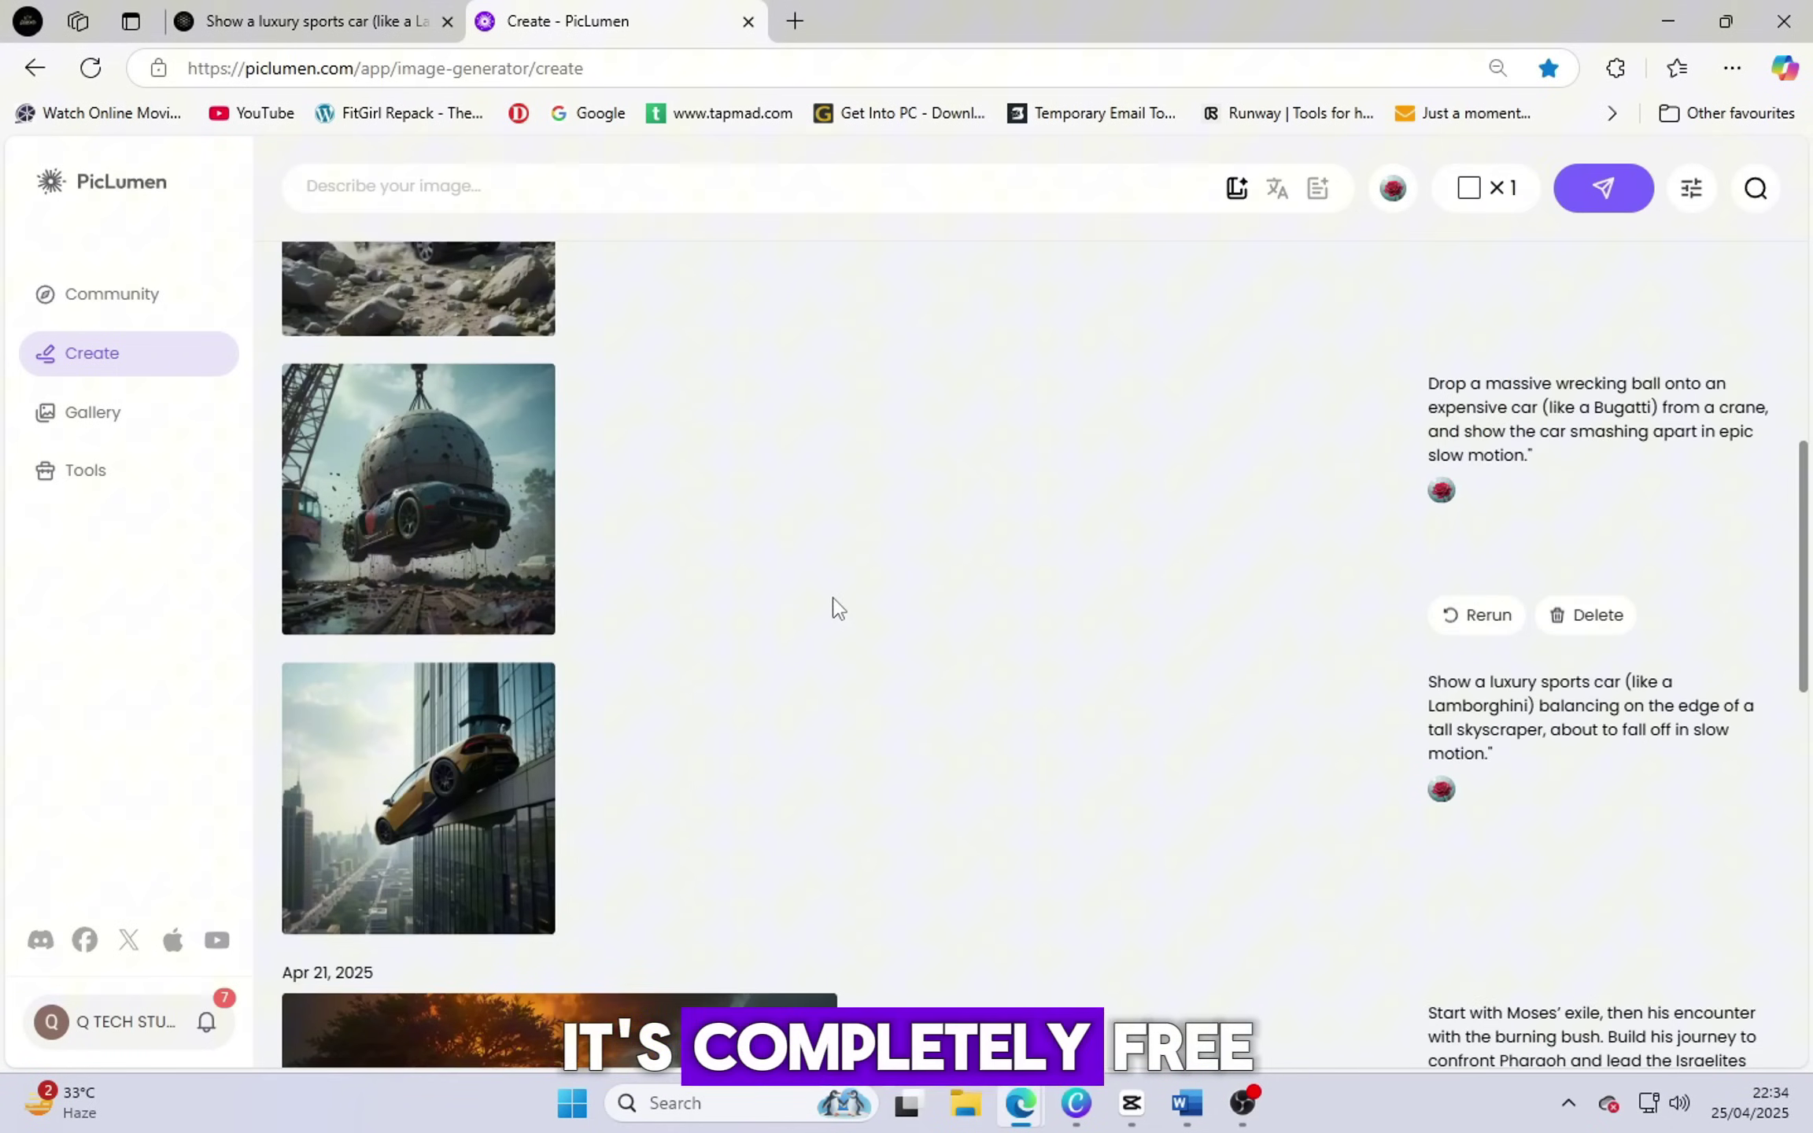
pyautogui.scroll(-3, 833, 606)
pyautogui.click(474, 506)
pyautogui.click(1277, 183)
pyautogui.scroll(15, 706, 650)
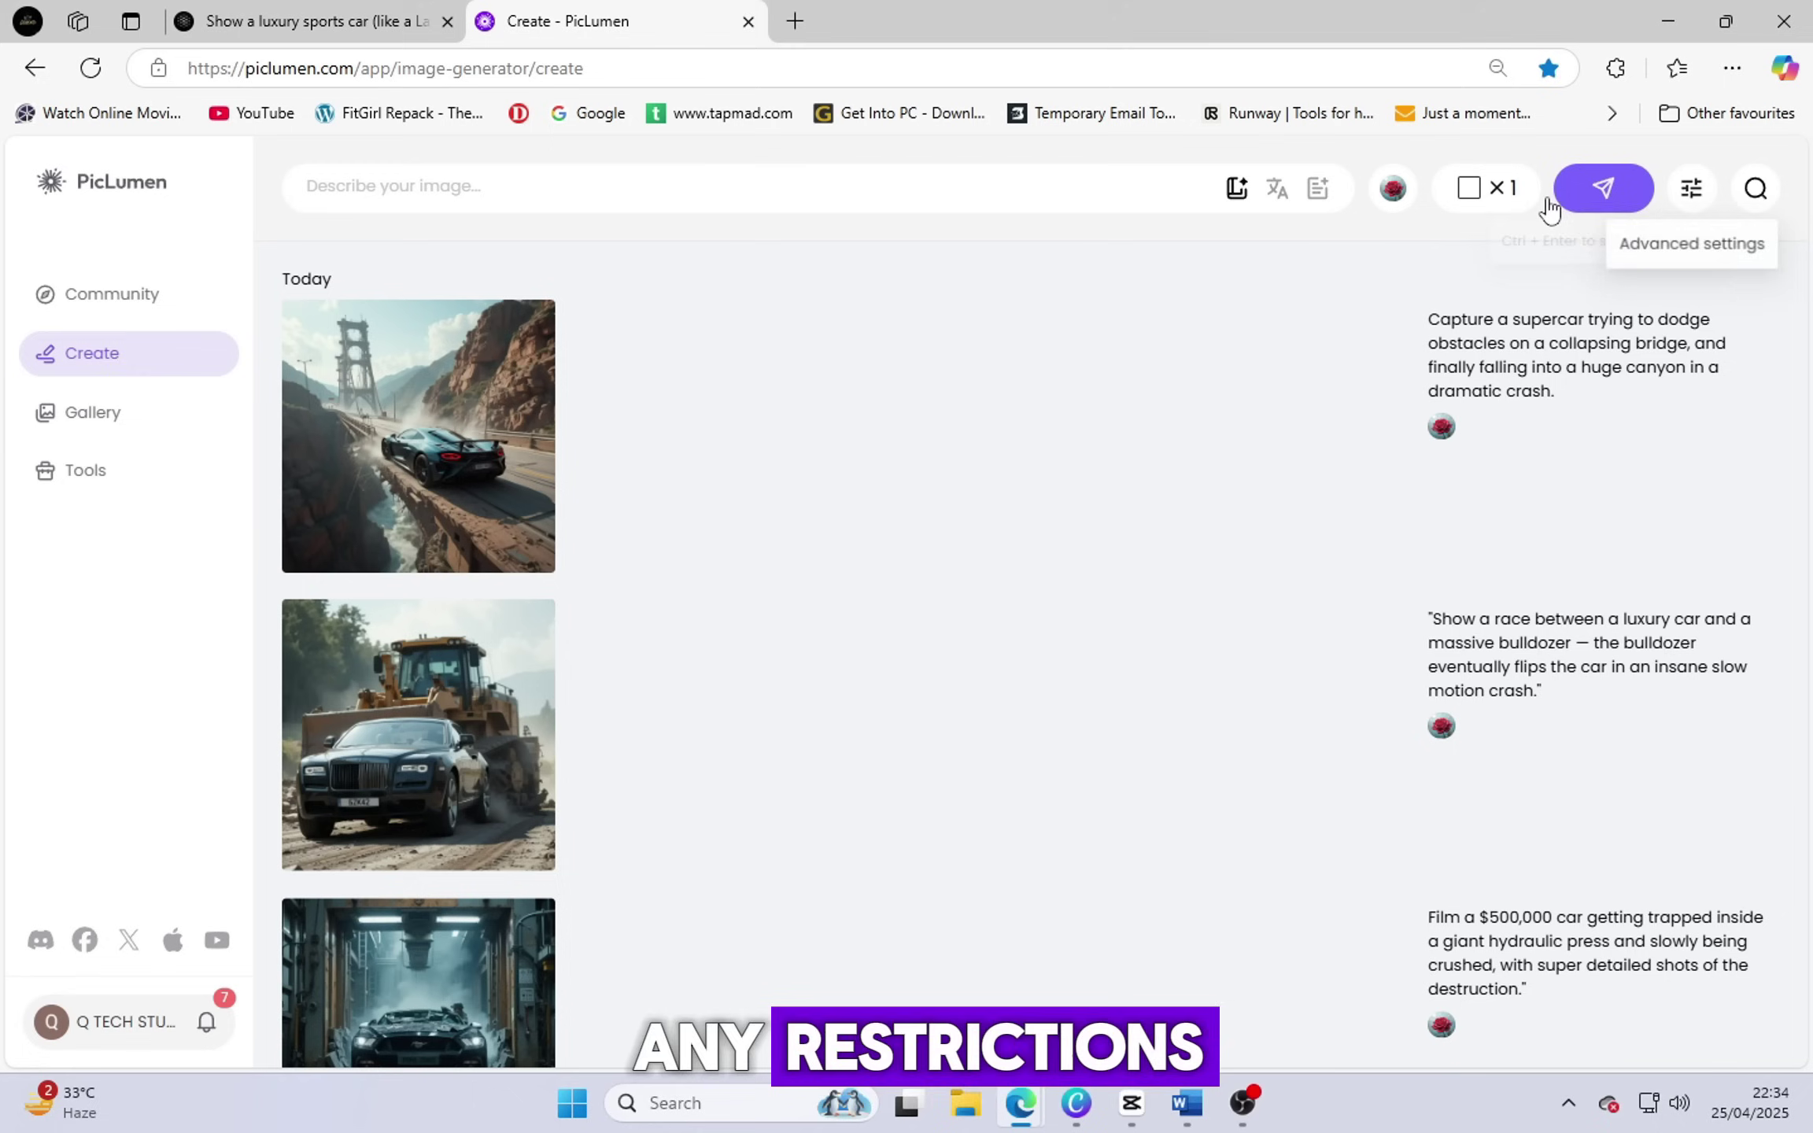
# Set PicLumen's image aspect ratio to 16:9.
pyautogui.click(1478, 199)
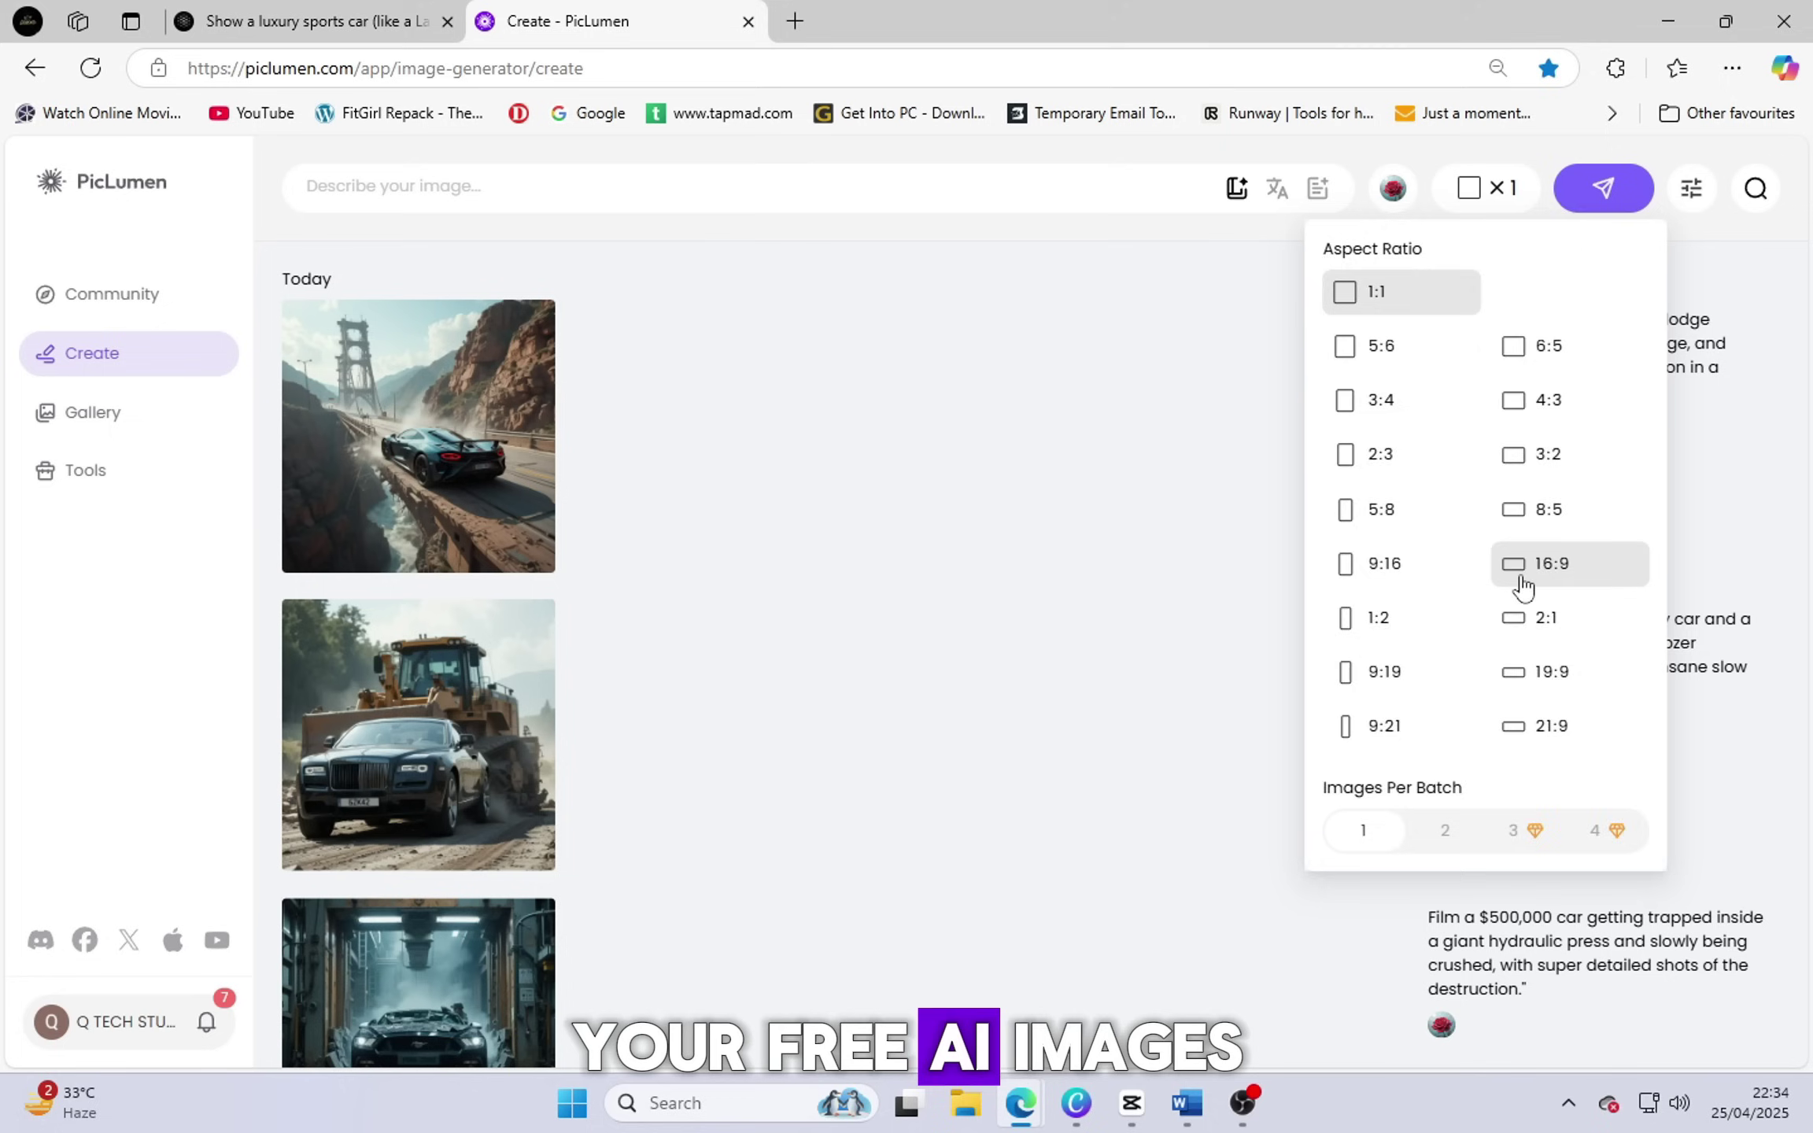
pyautogui.click(1519, 572)
pyautogui.click(1490, 187)
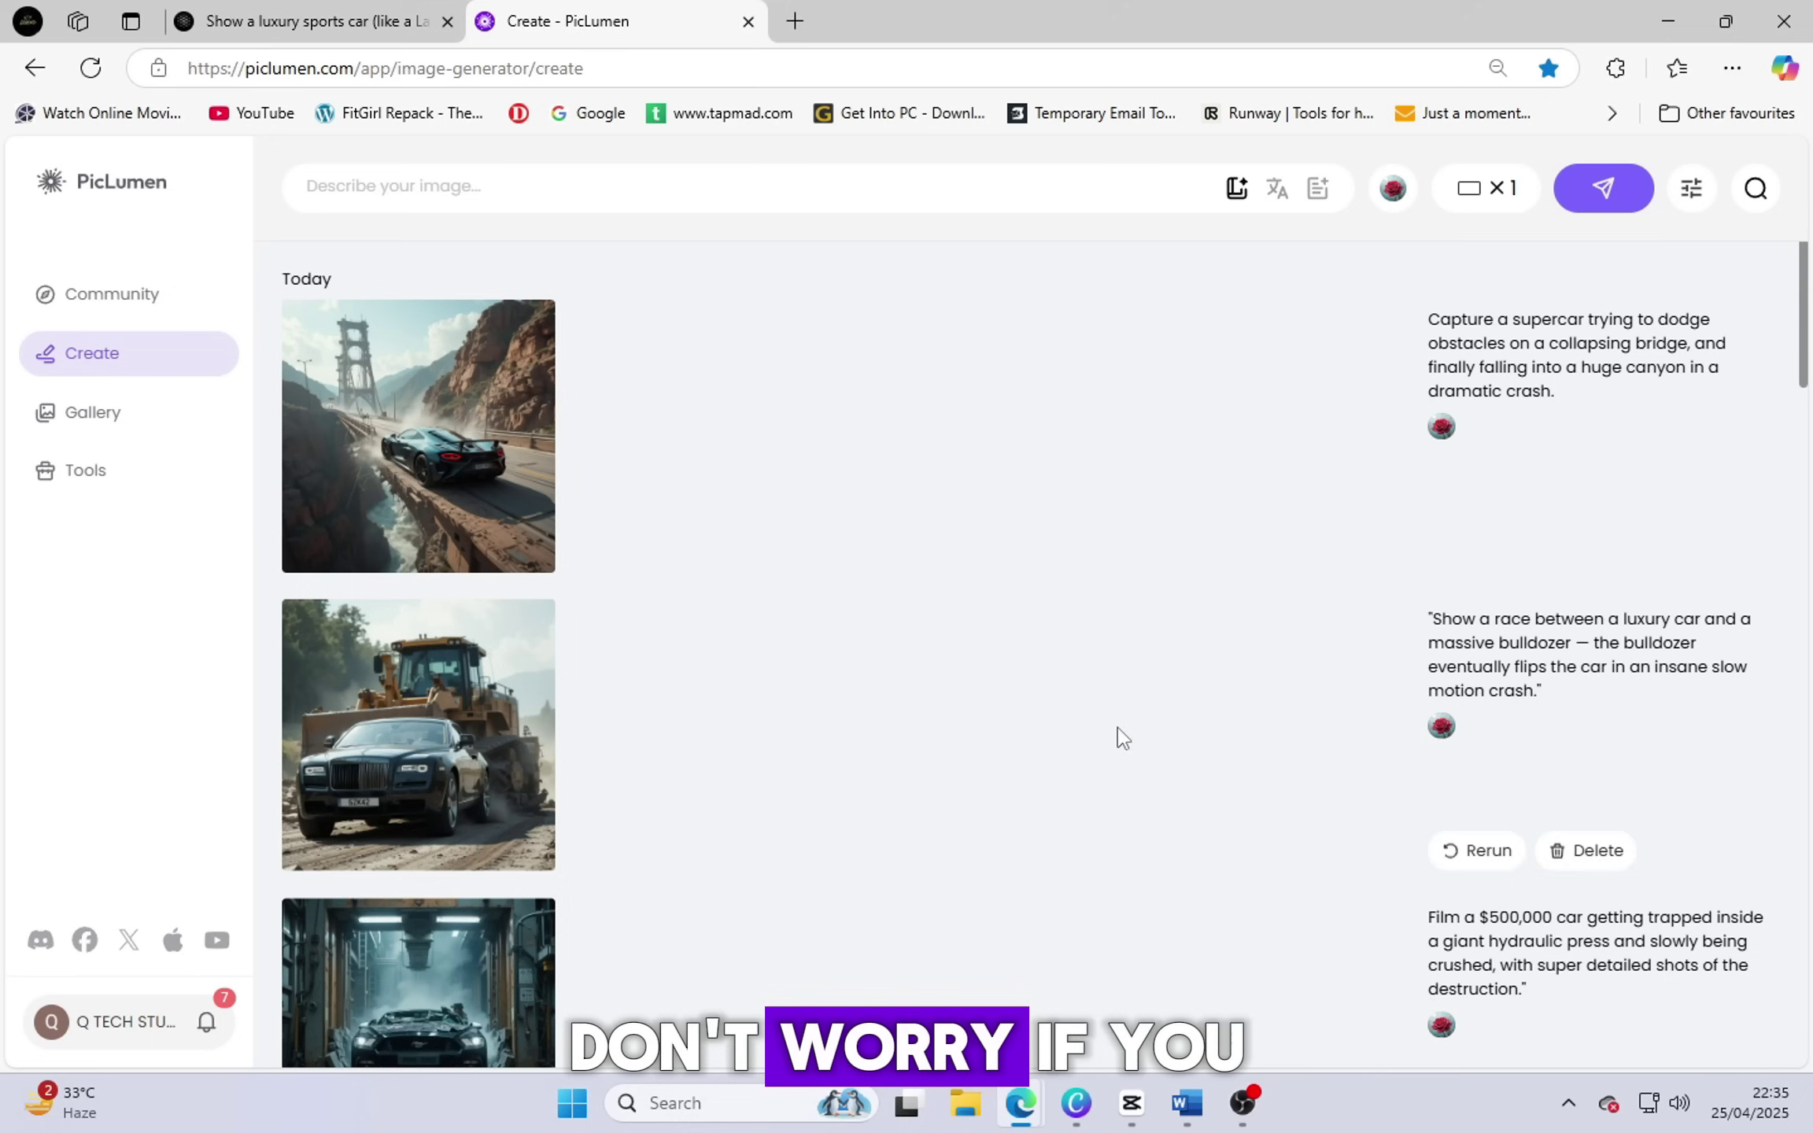
# Glance at the Rolls-Royce cliff and Lamborghini images, then open the wrecking-ball Bugatti image.
pyautogui.scroll(-8, 659, 502)
pyautogui.click(480, 767)
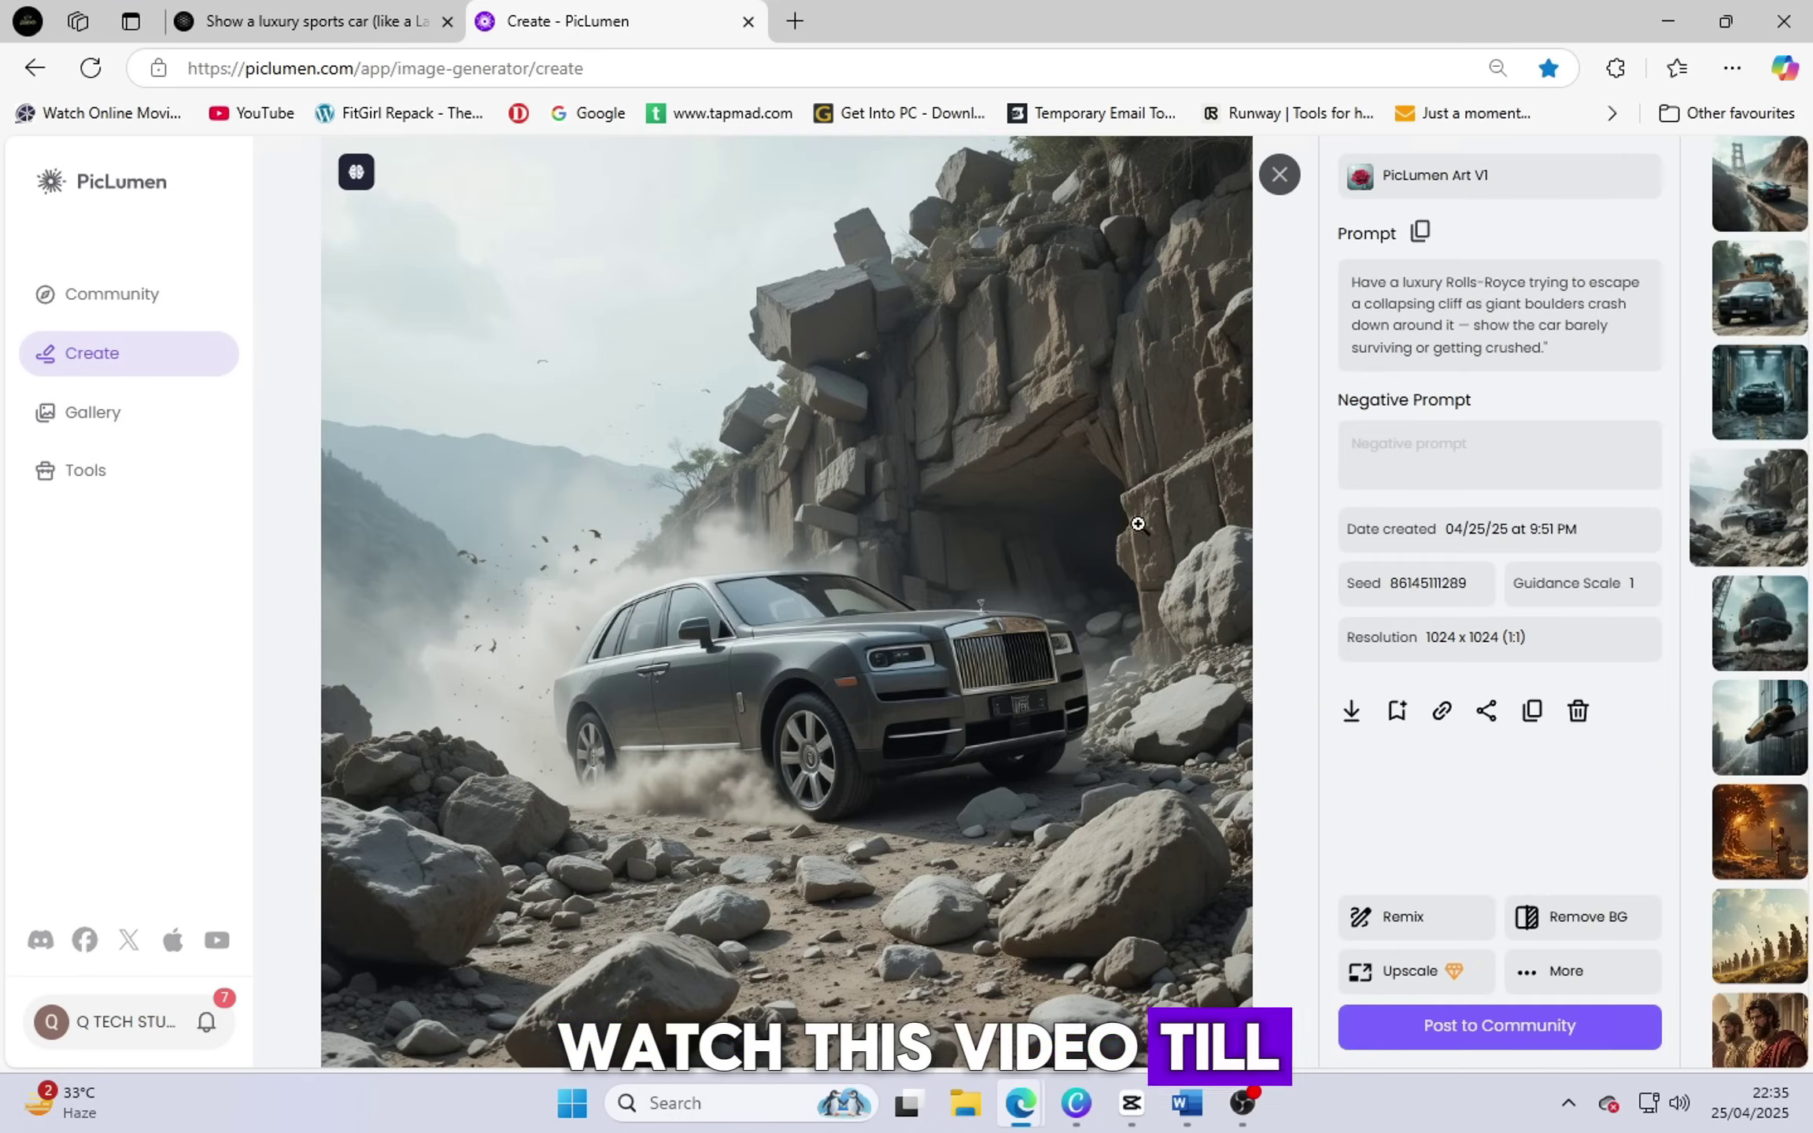
pyautogui.press('Escape')
pyautogui.scroll(-5, 388, 708)
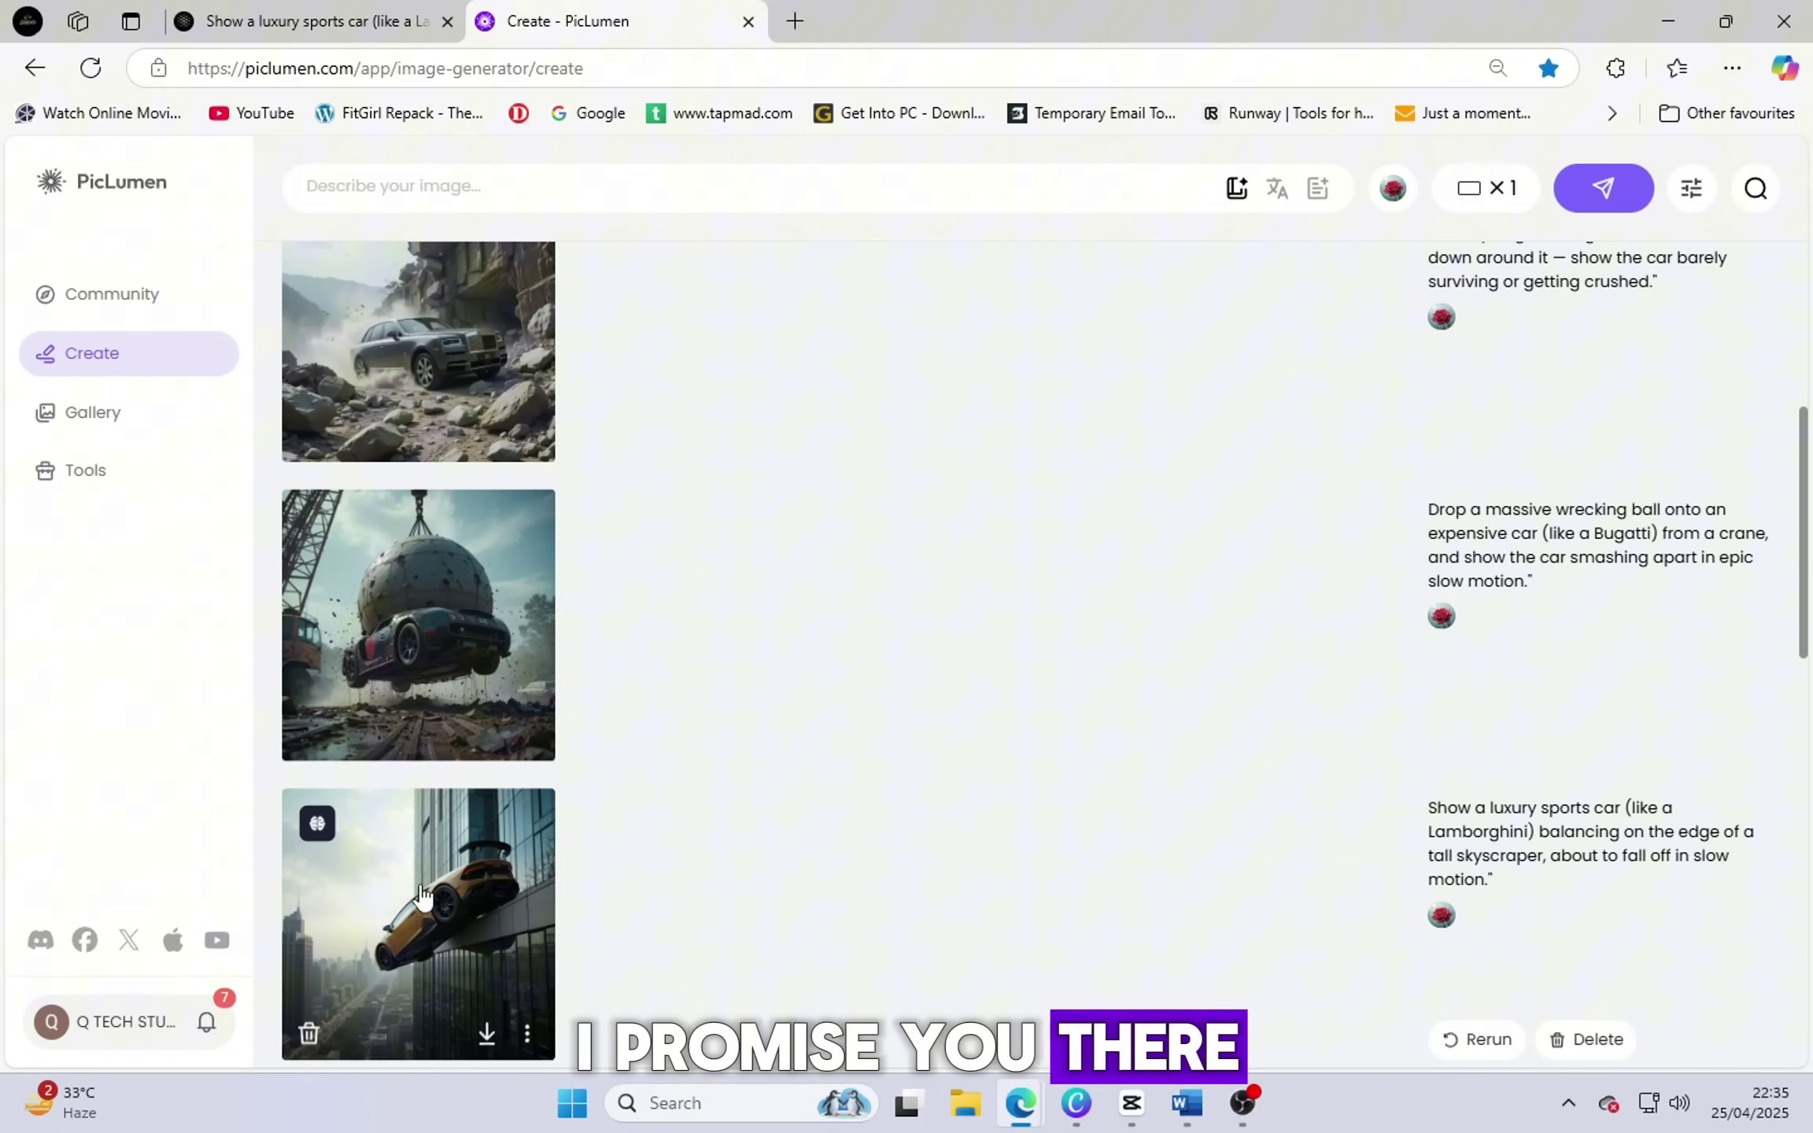
pyautogui.click(388, 905)
pyautogui.click(1279, 174)
pyautogui.scroll(3, 370, 716)
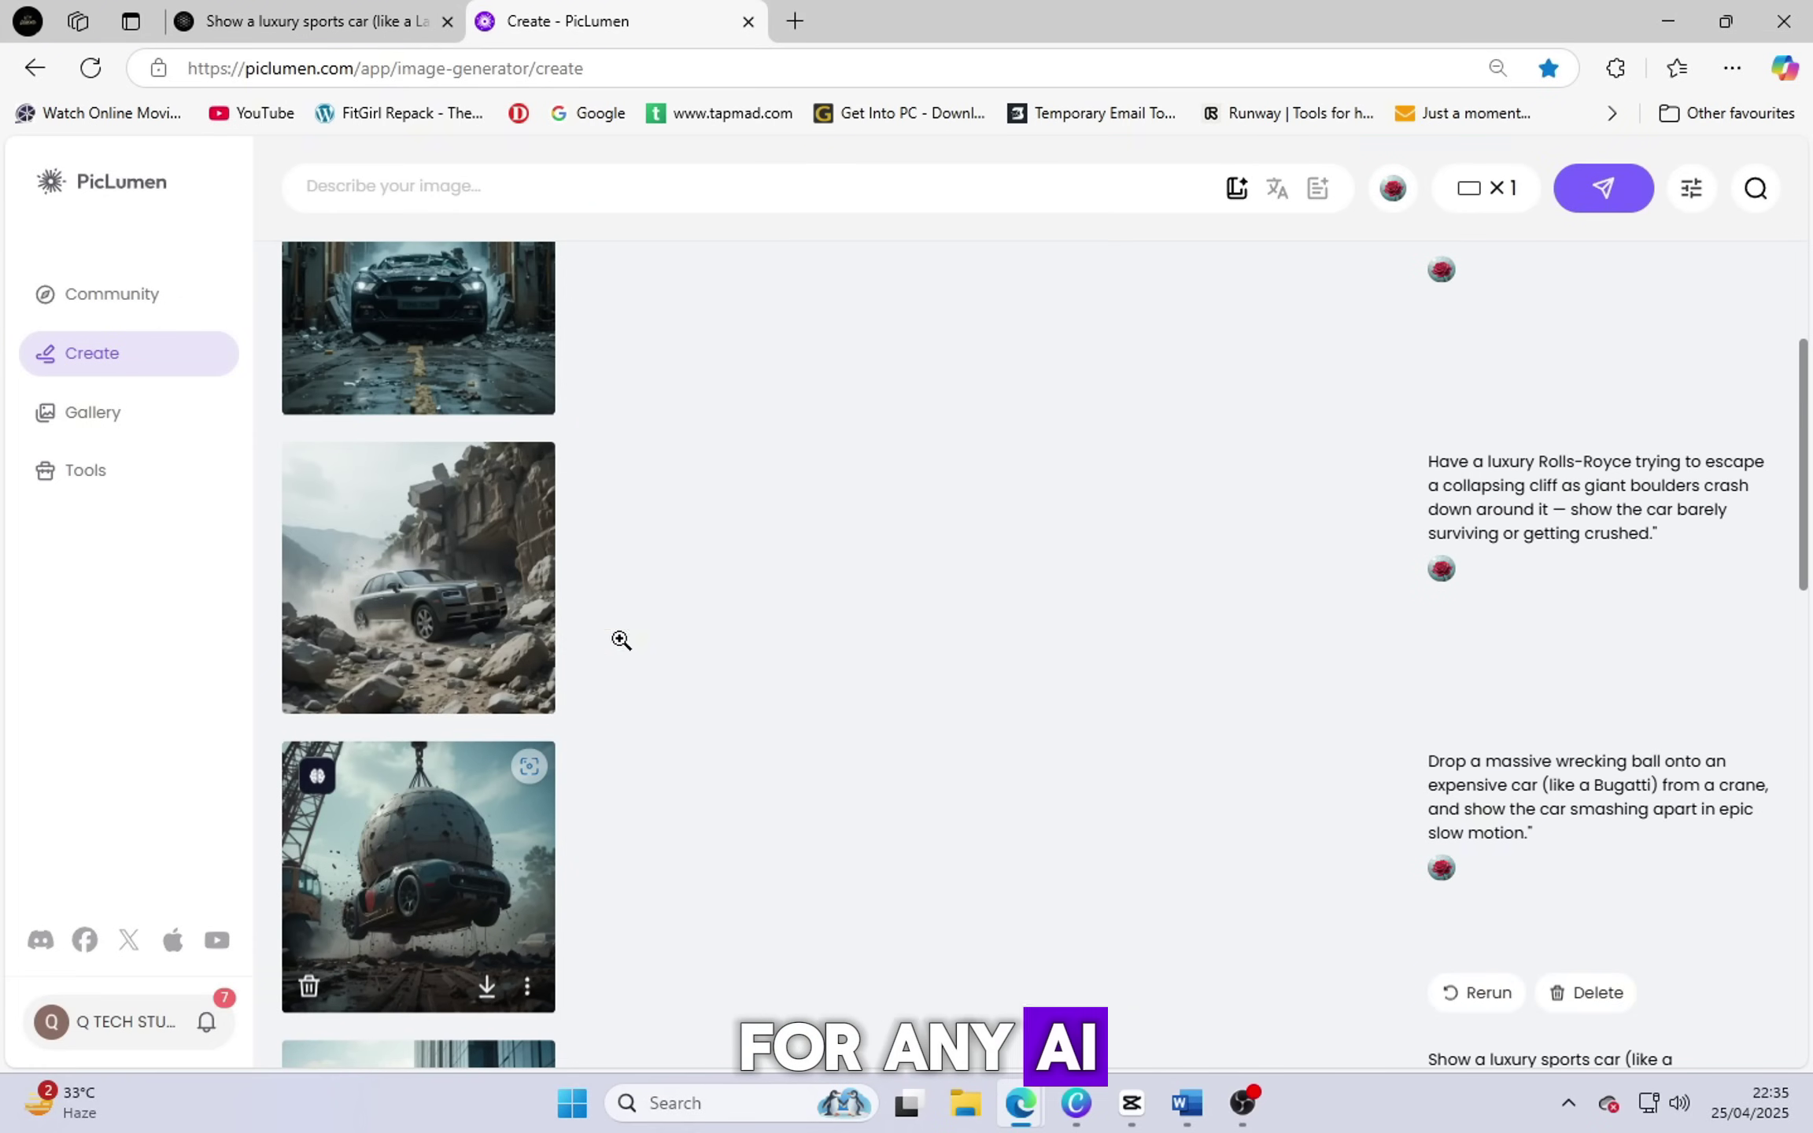
pyautogui.click(418, 850)
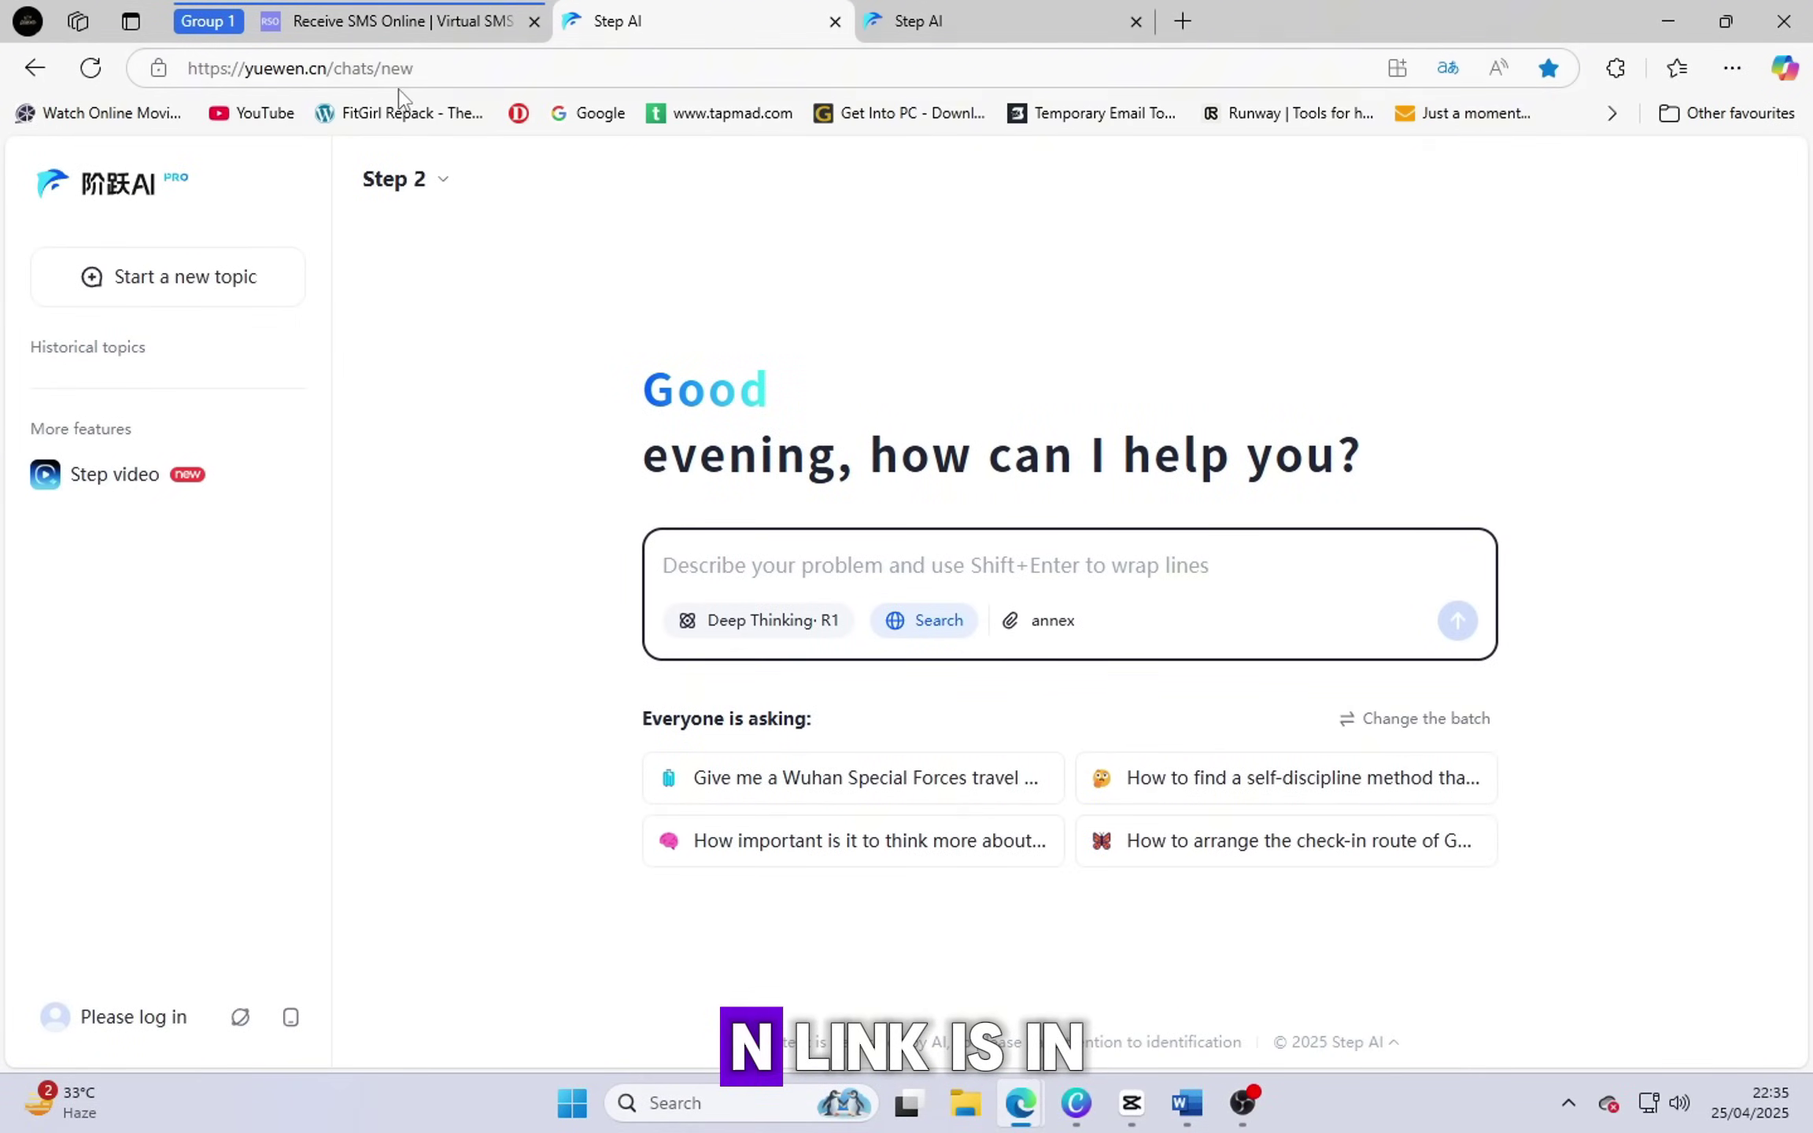
pyautogui.click(435, 70)
pyautogui.click(410, 746)
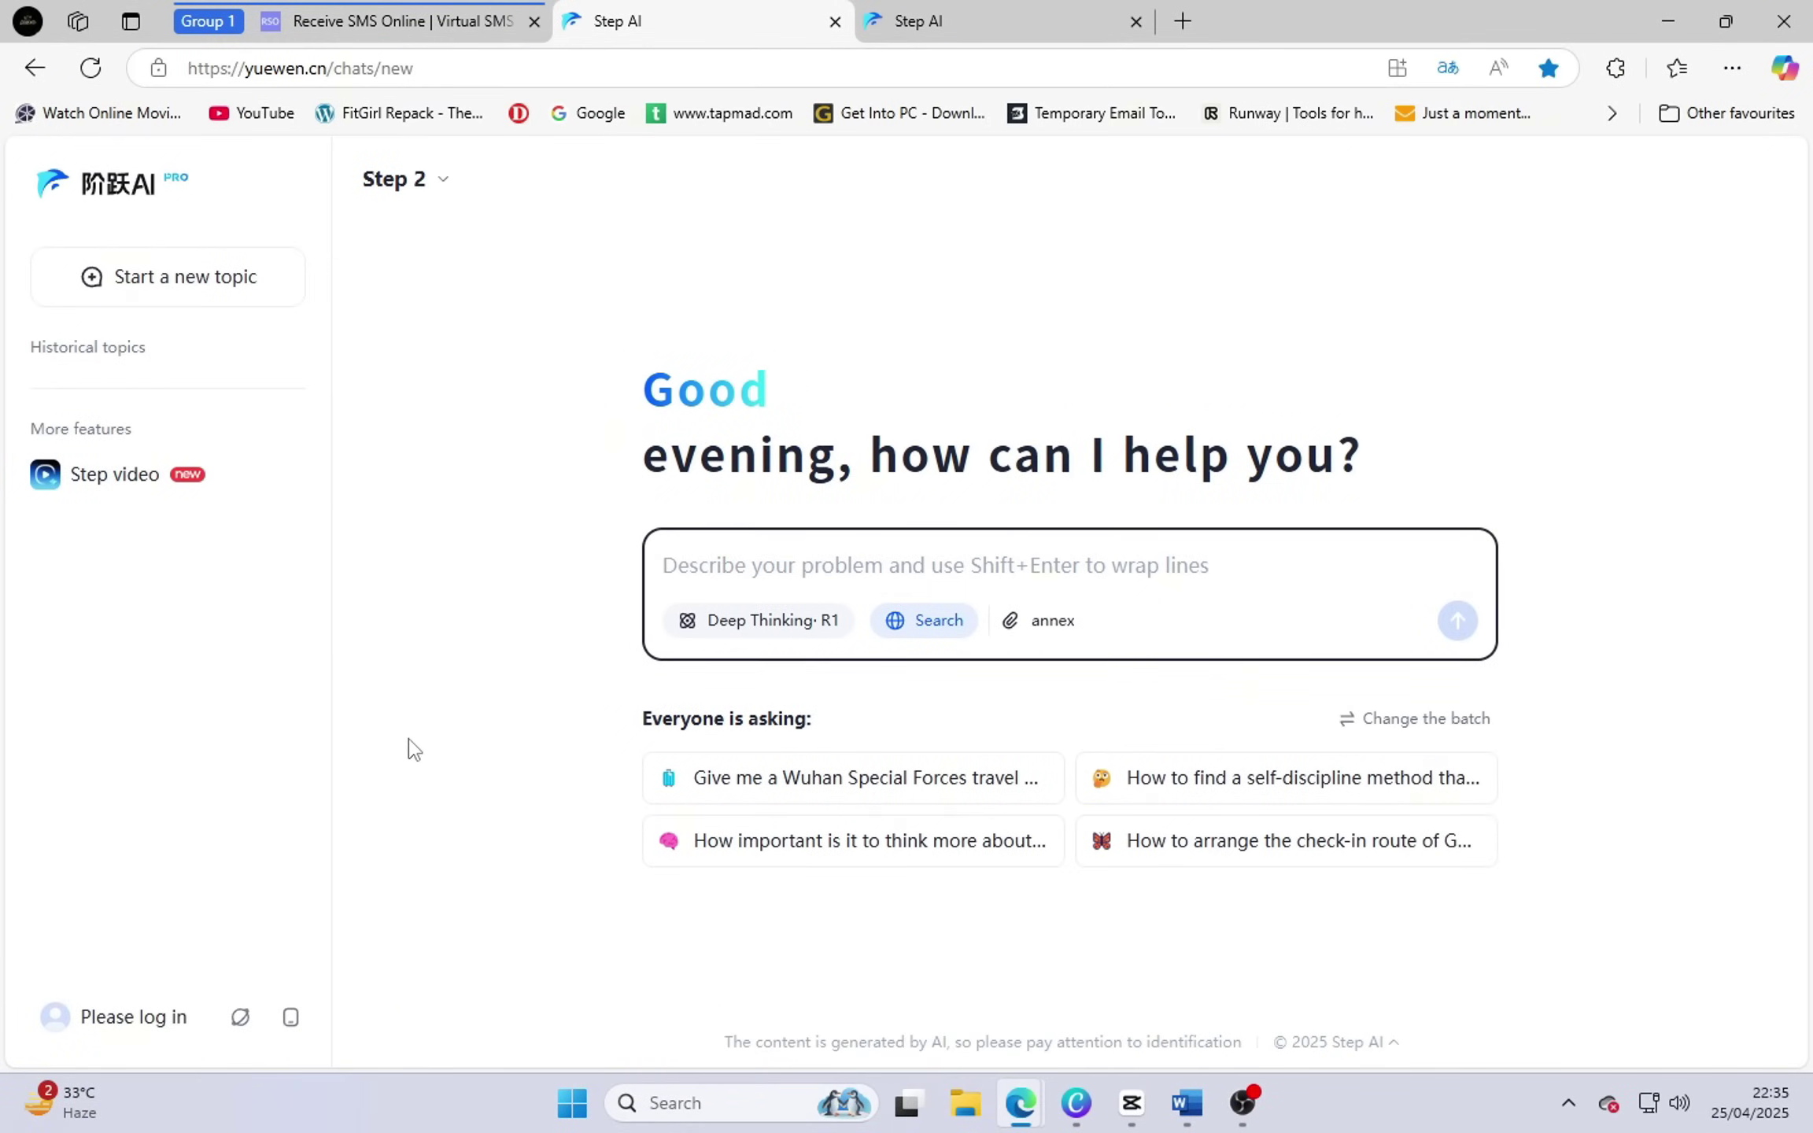
pyautogui.rightClick(783, 560)
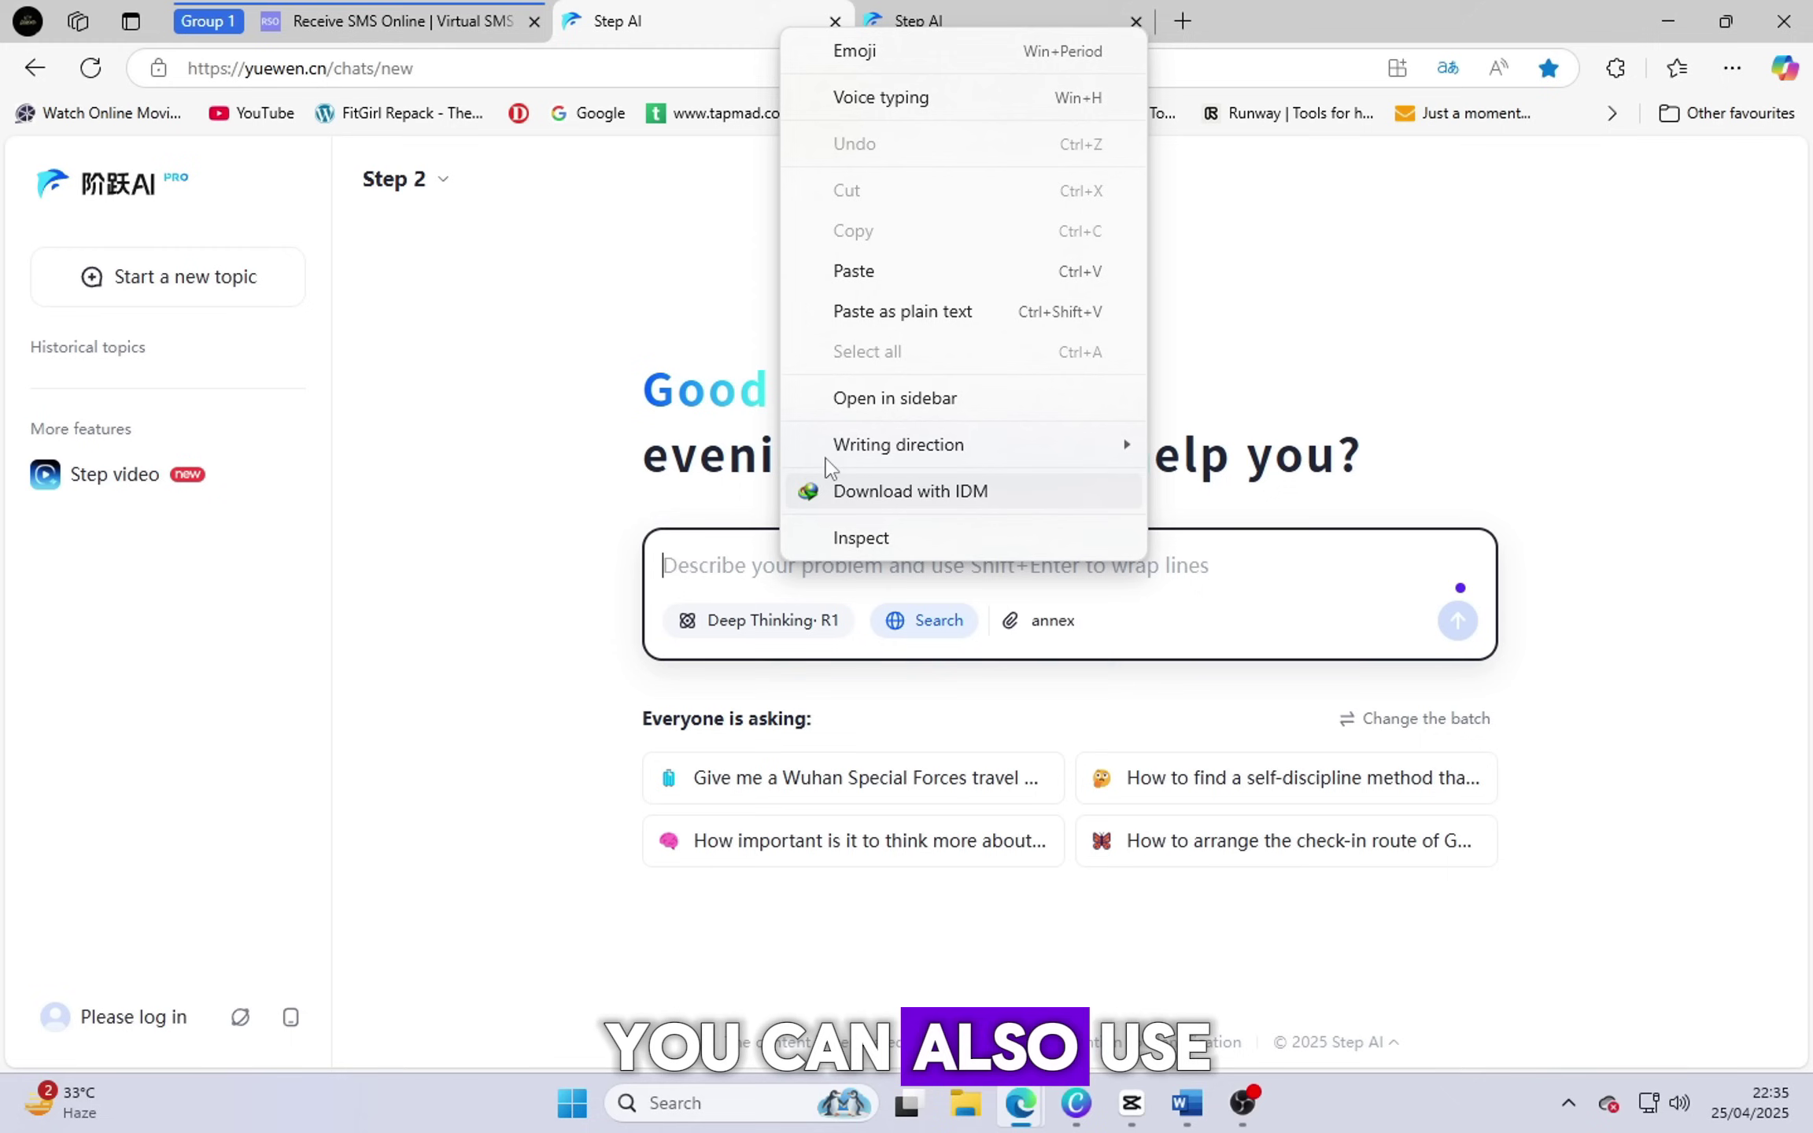
pyautogui.click(863, 282)
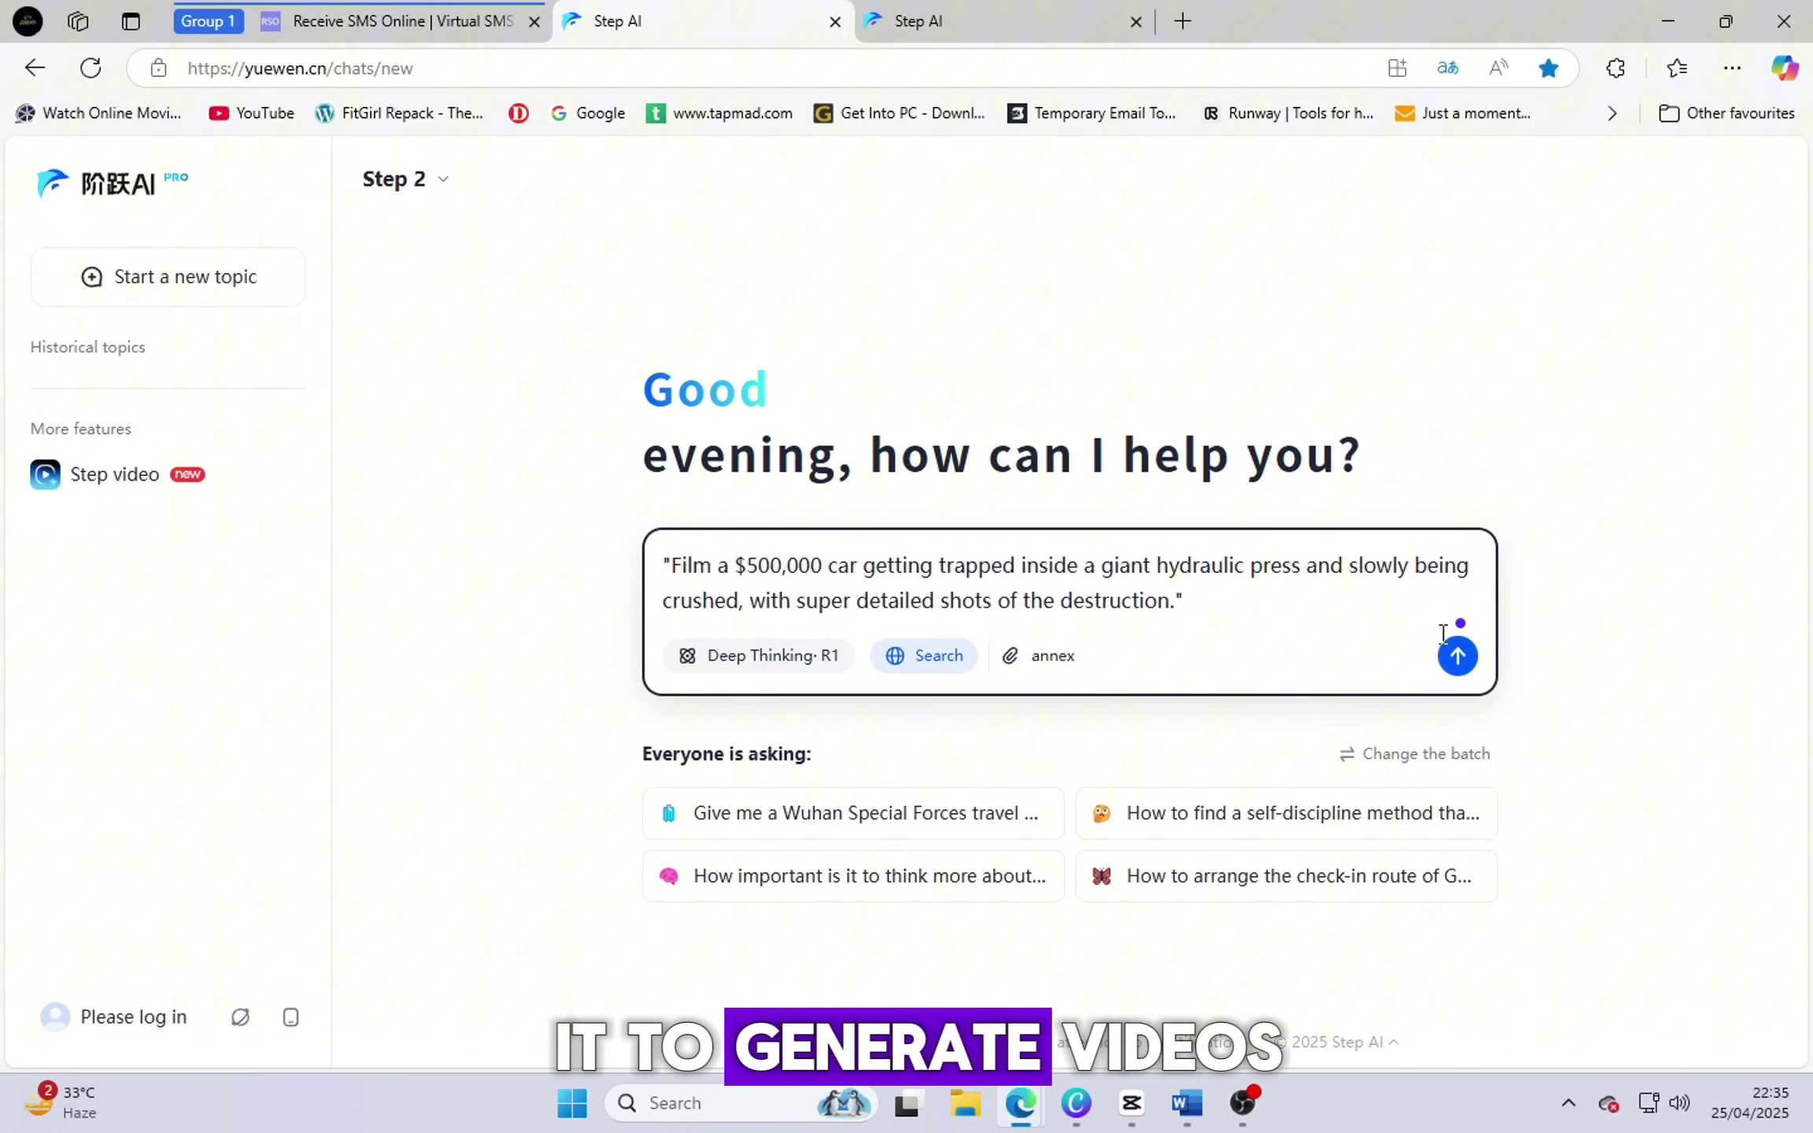
pyautogui.hotkey('ctrl', 'a')
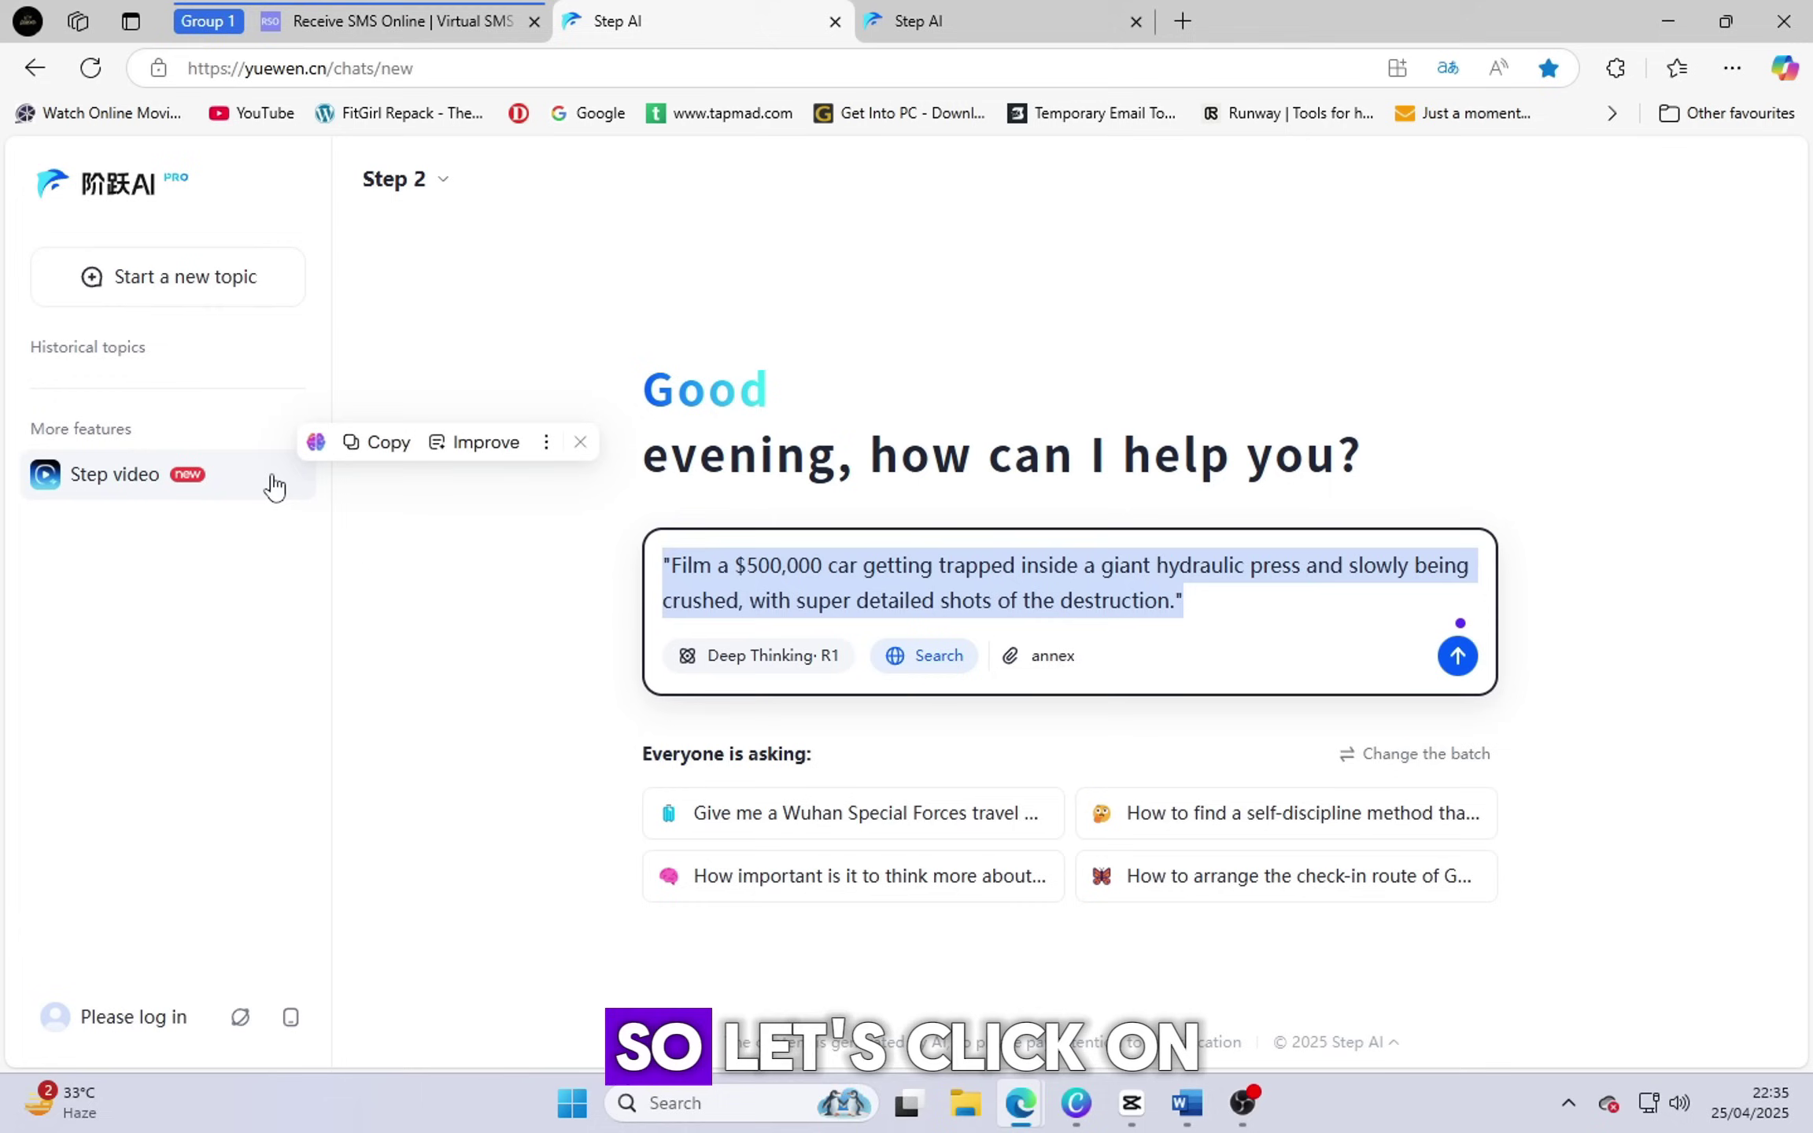
pyautogui.hotkey('ctrl', 'x')
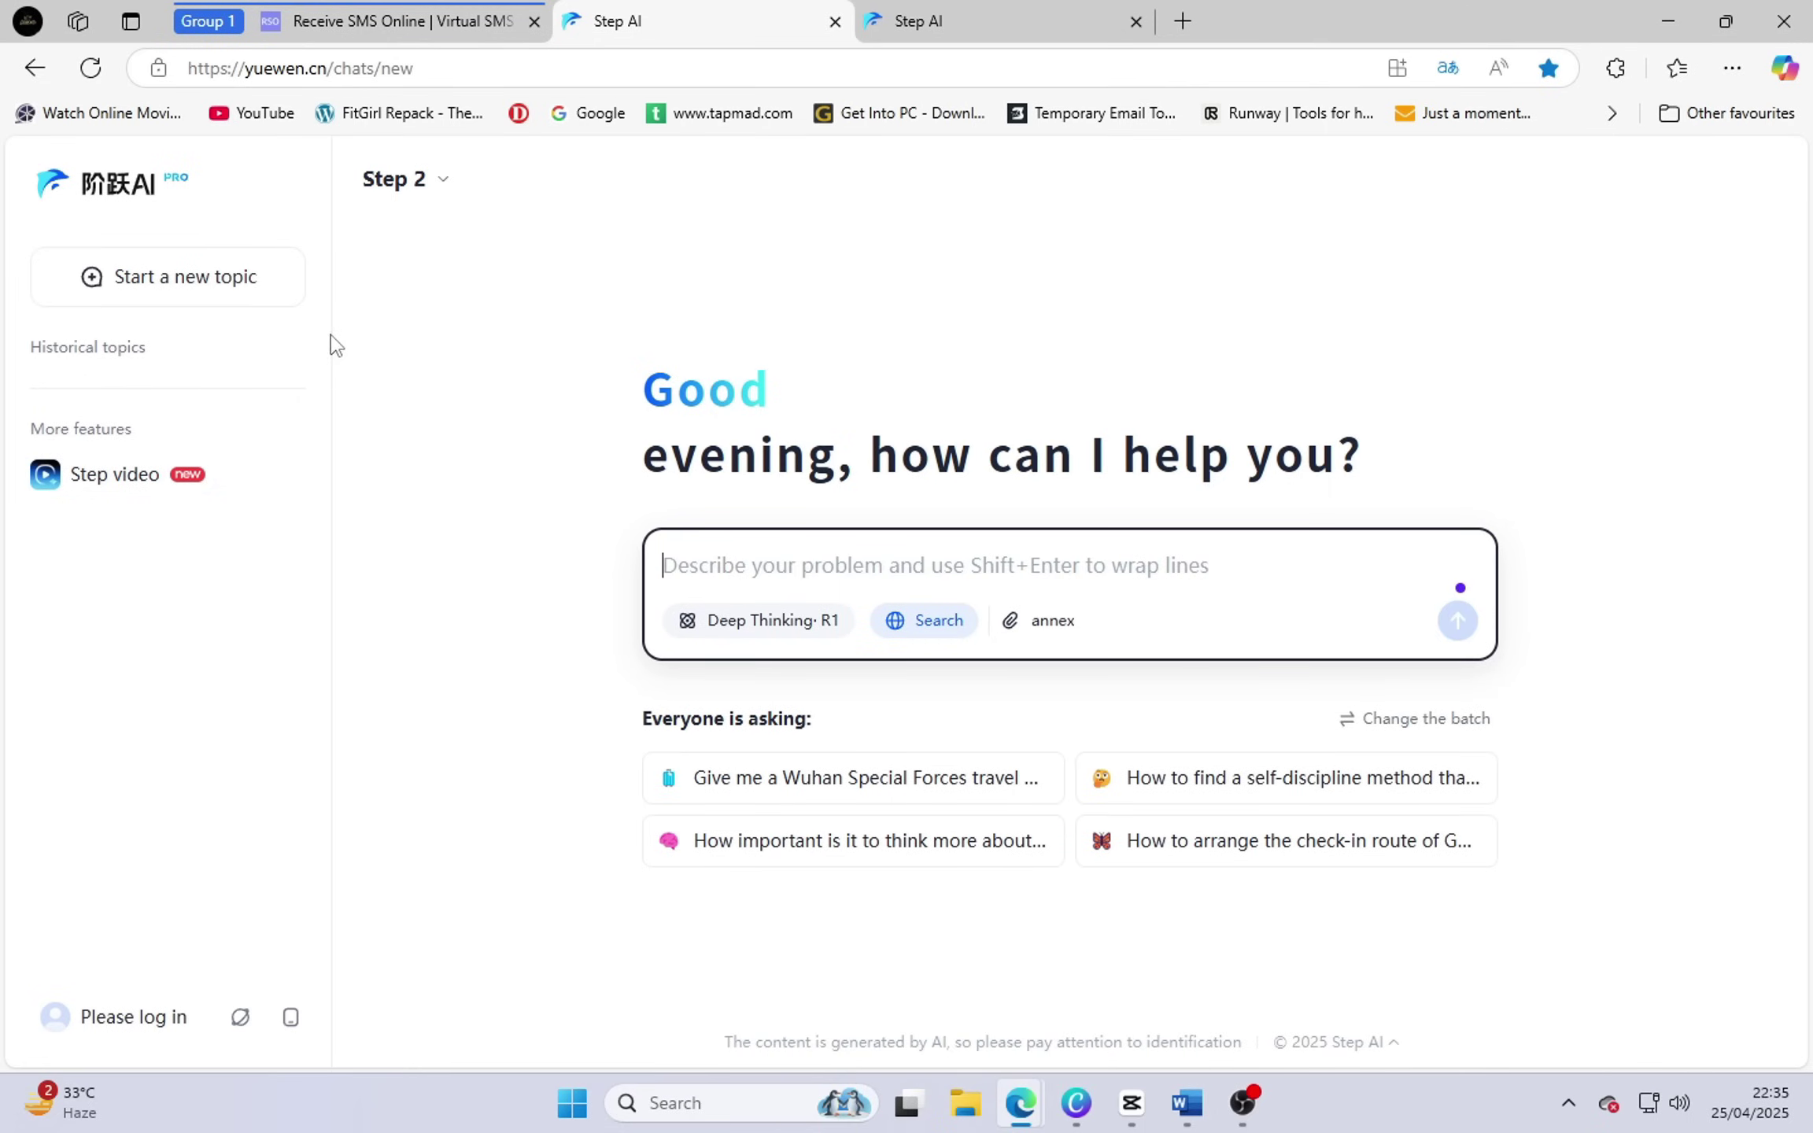
pyautogui.rightClick(332, 347)
pyautogui.click(130, 486)
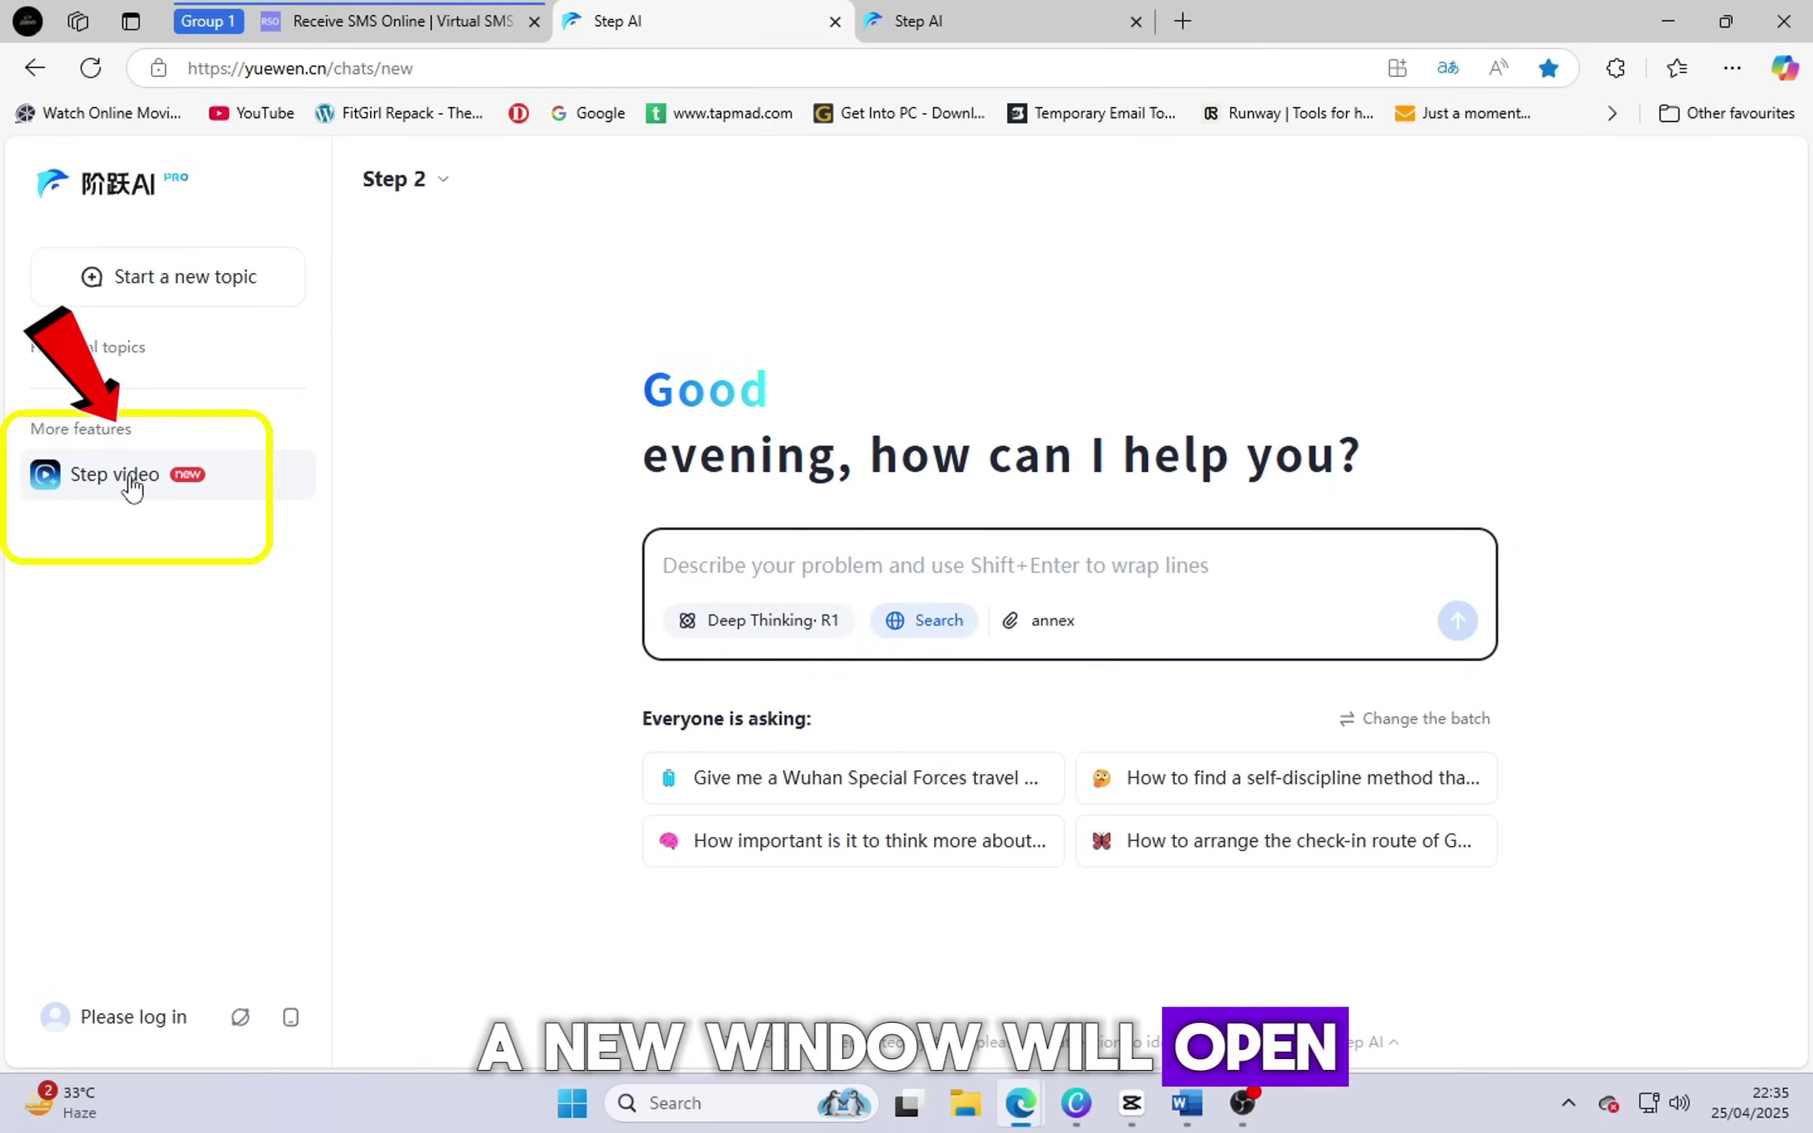
# Open Step AI's Step video page at yuewen.cn/videos, close the extra tab, and translate it to English.
pyautogui.click(128, 481)
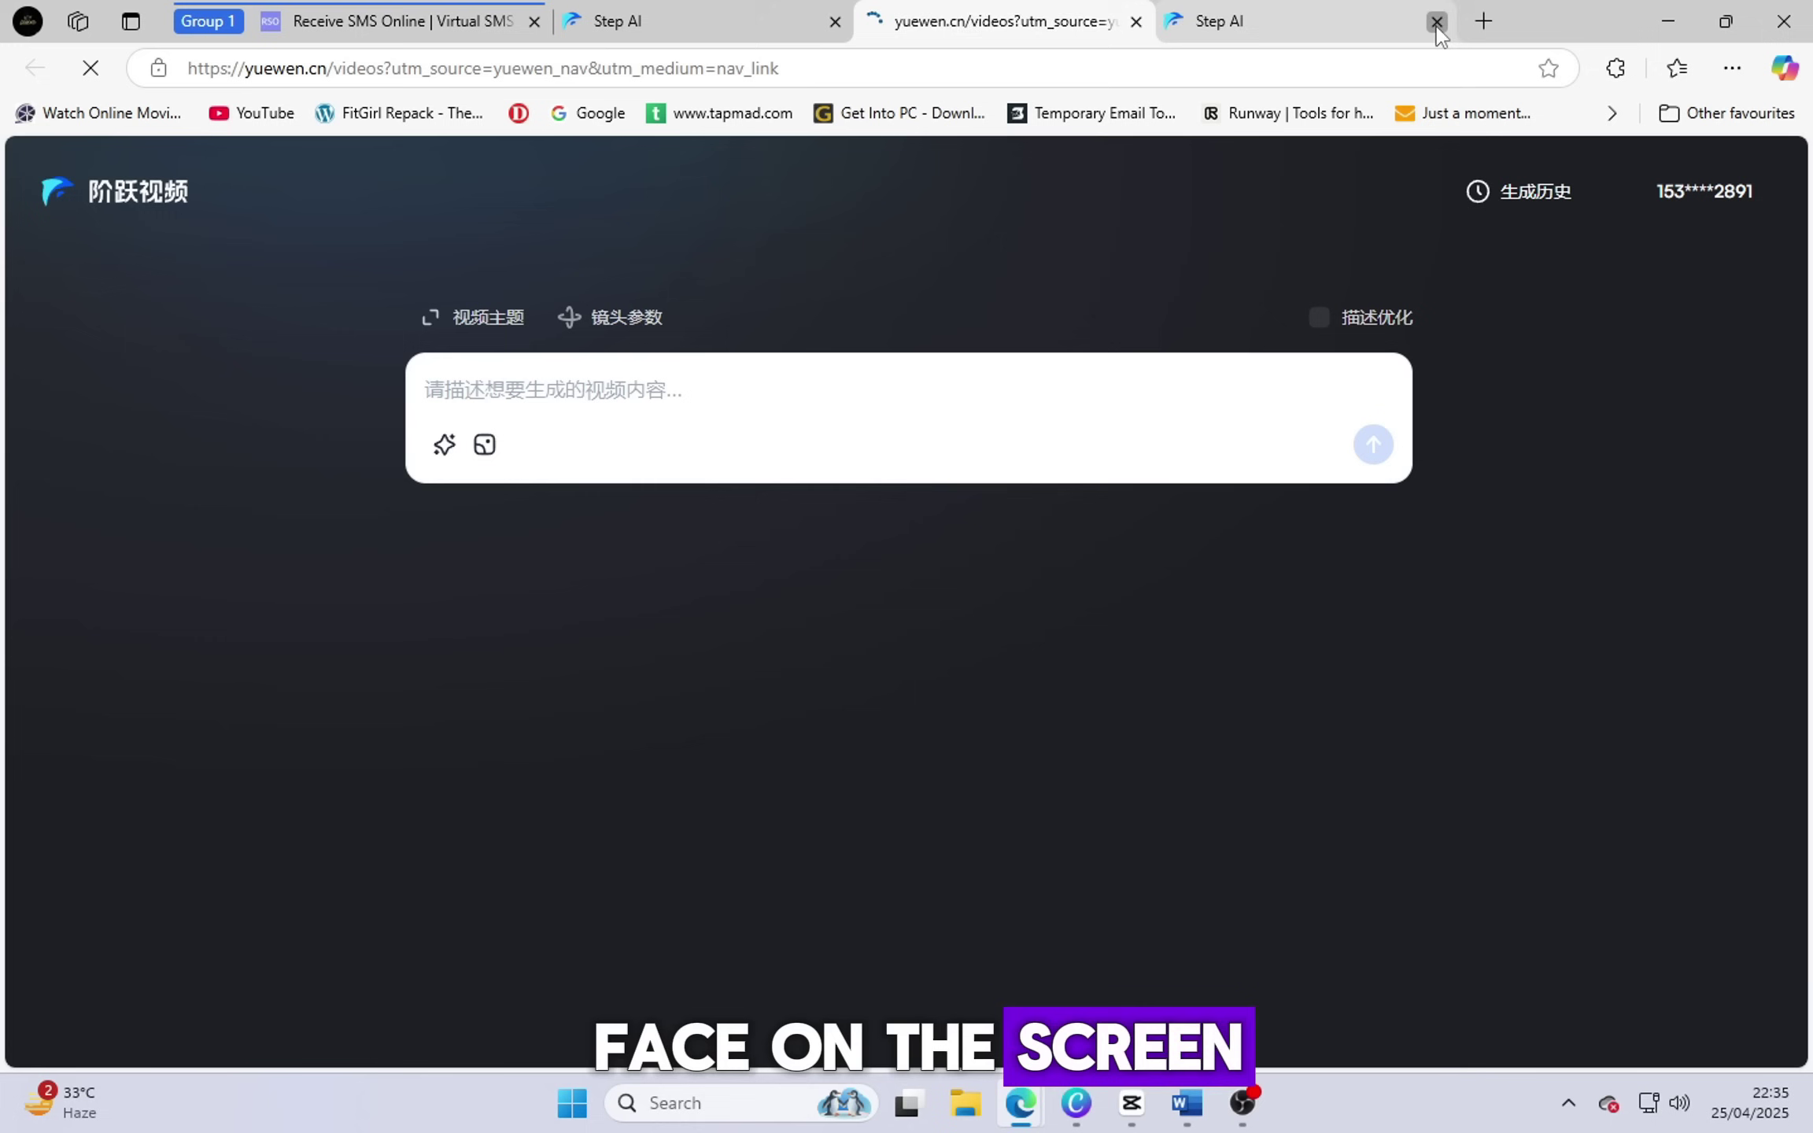
pyautogui.click(1437, 21)
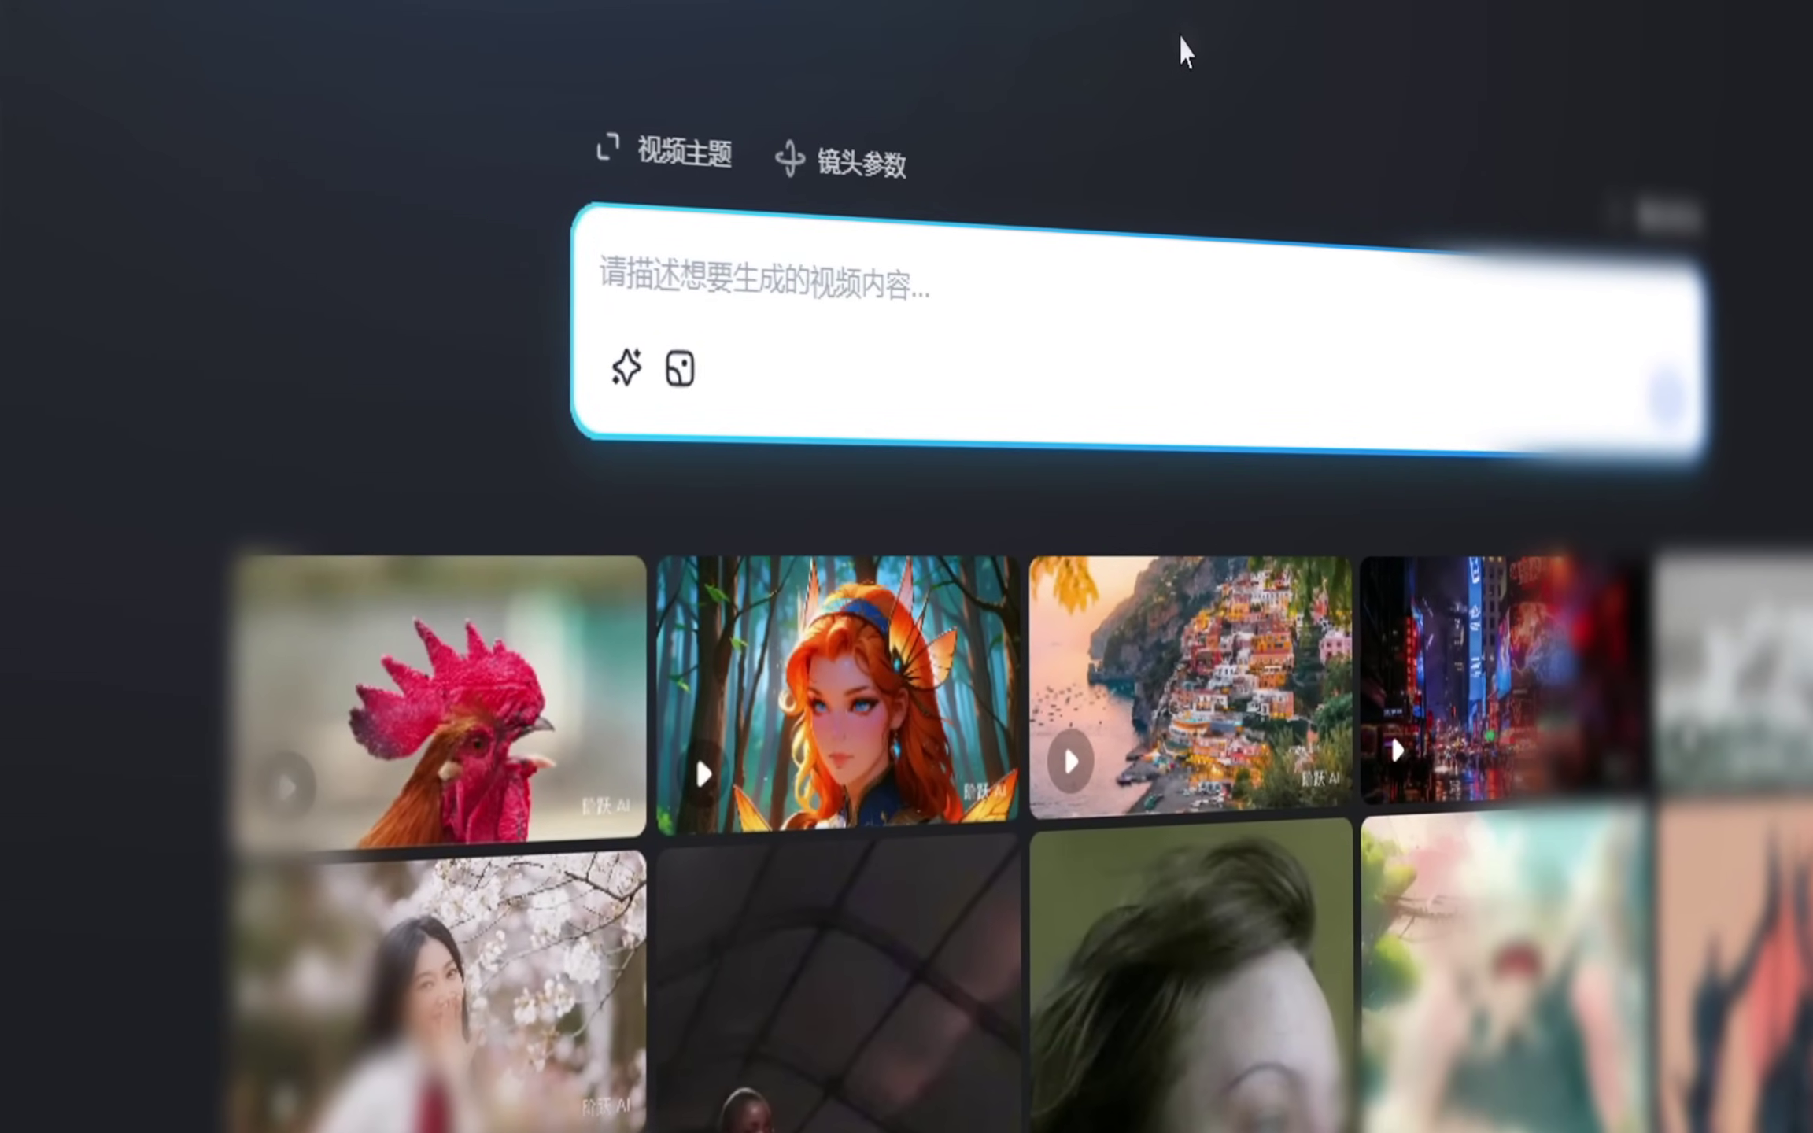
pyautogui.rightClick(1176, 28)
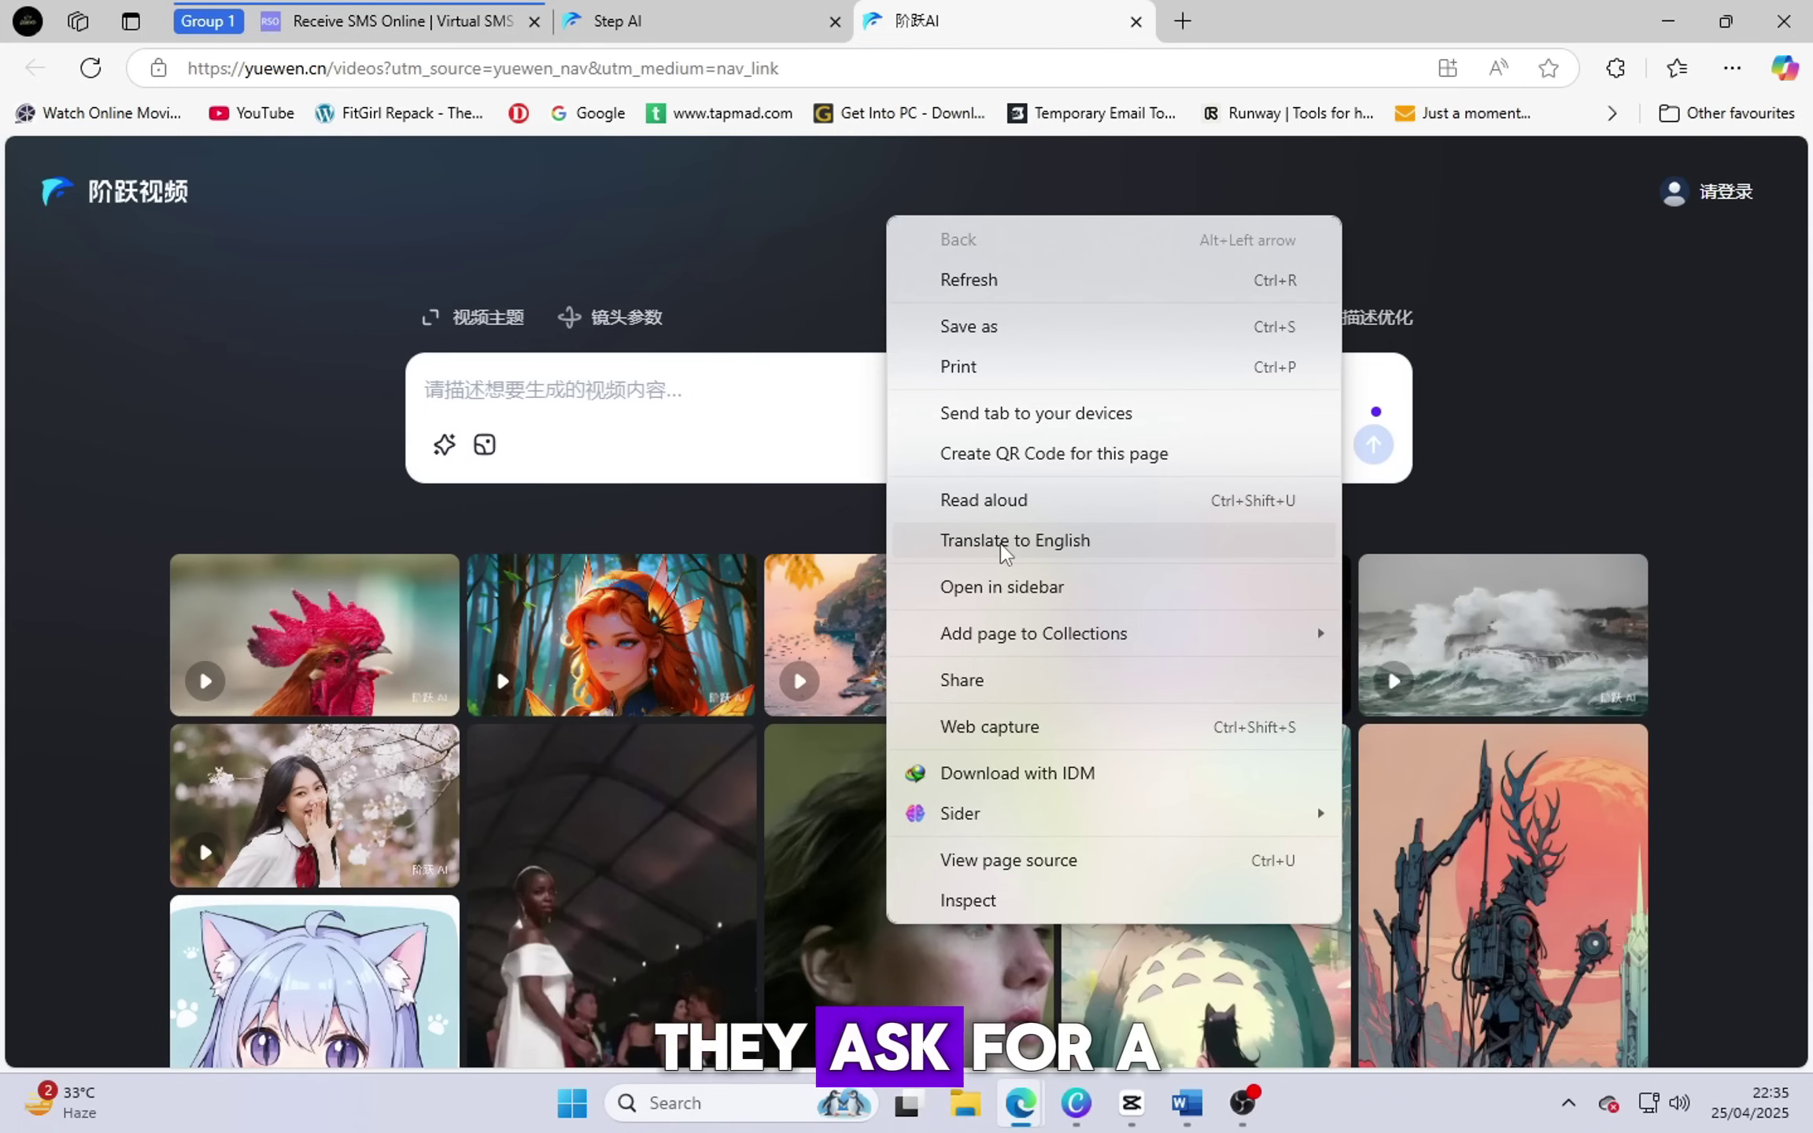
pyautogui.click(1005, 543)
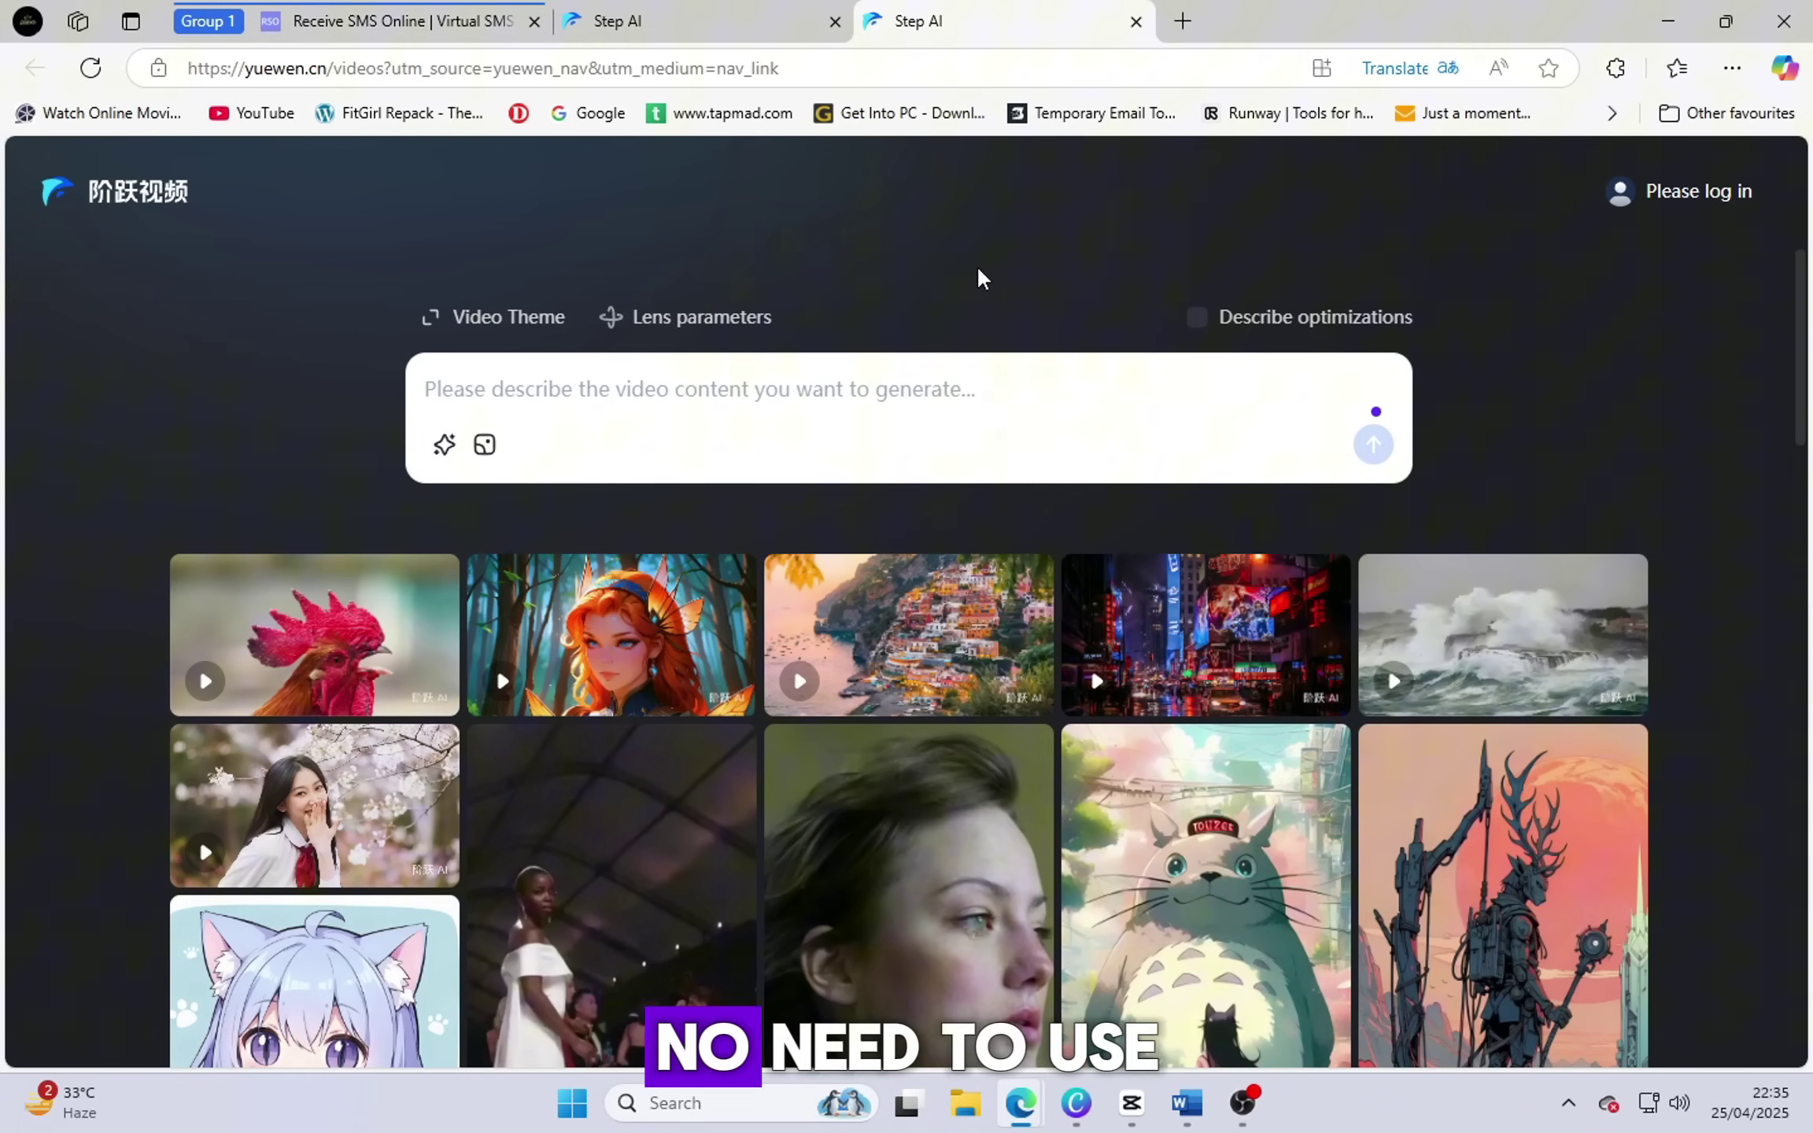
# Open the Please log in form and switch the phone country code from +86 to +1 United States.
pyautogui.click(1659, 197)
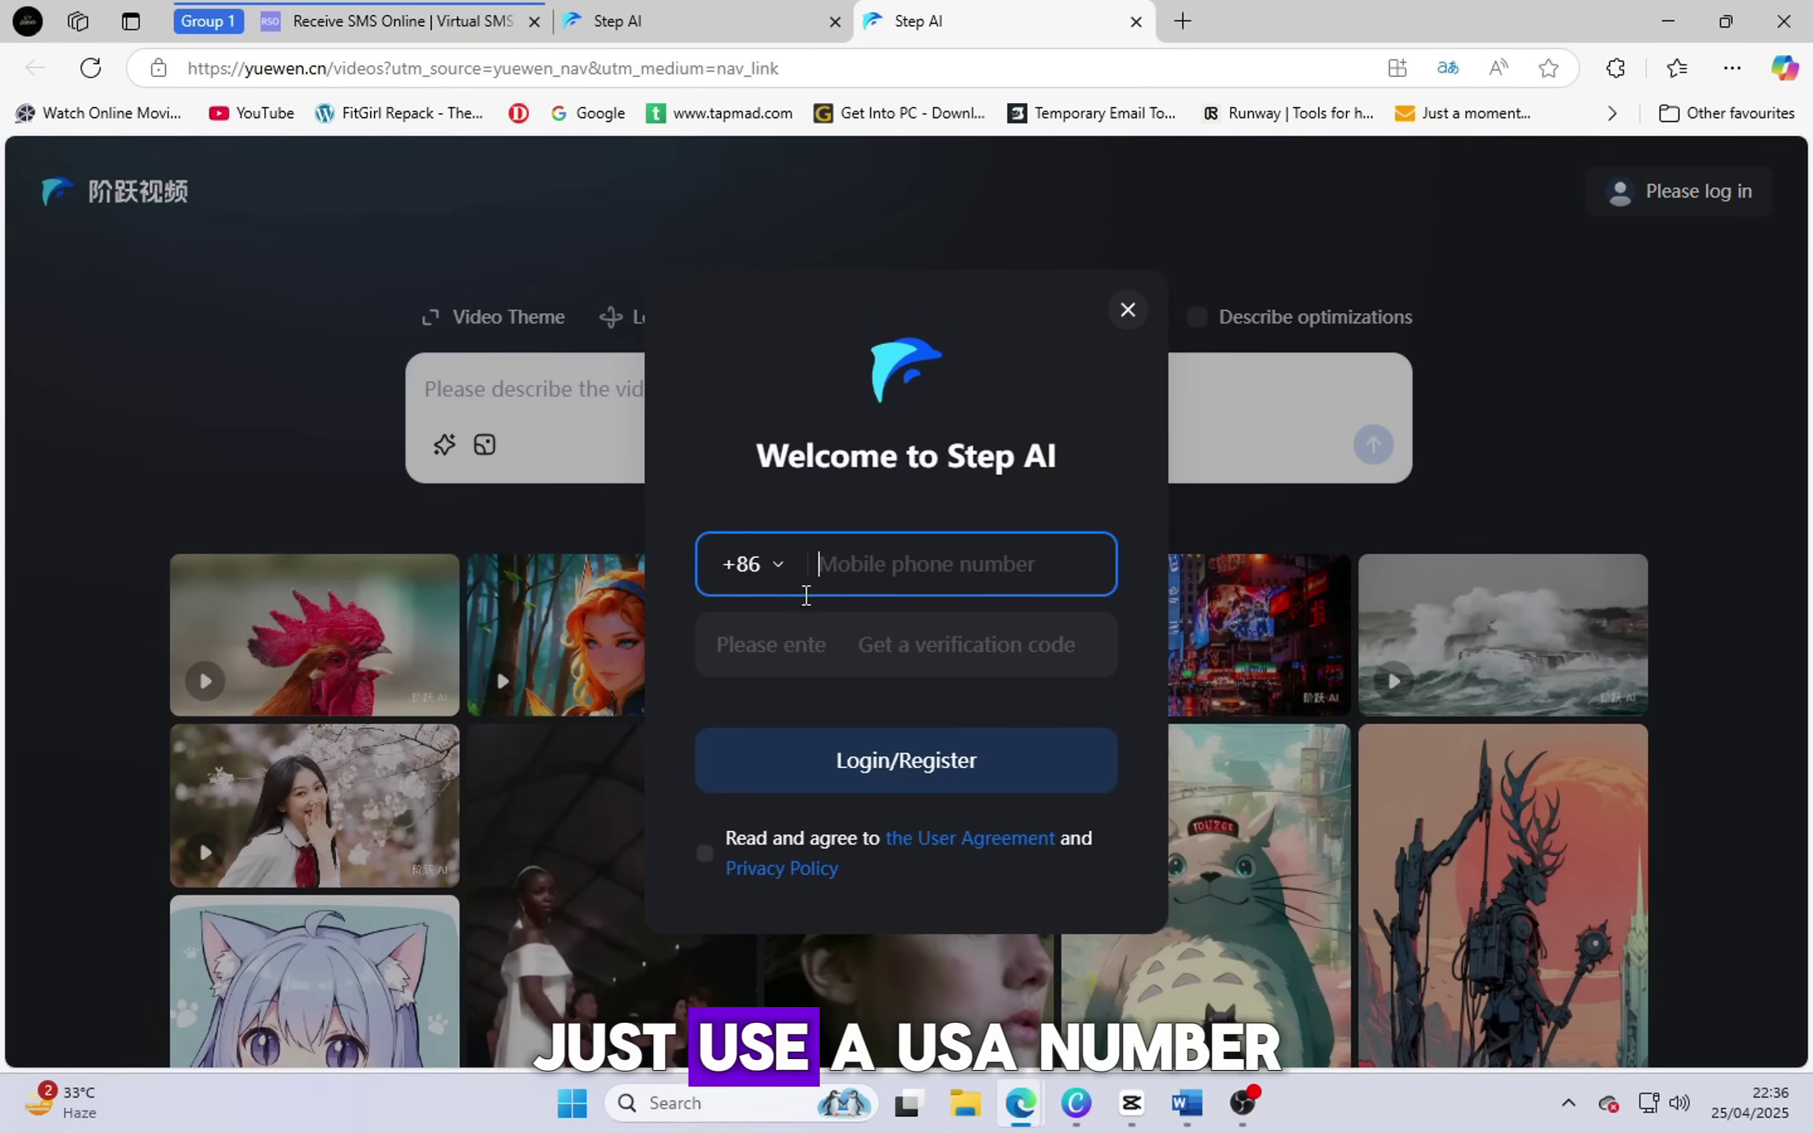
pyautogui.click(776, 581)
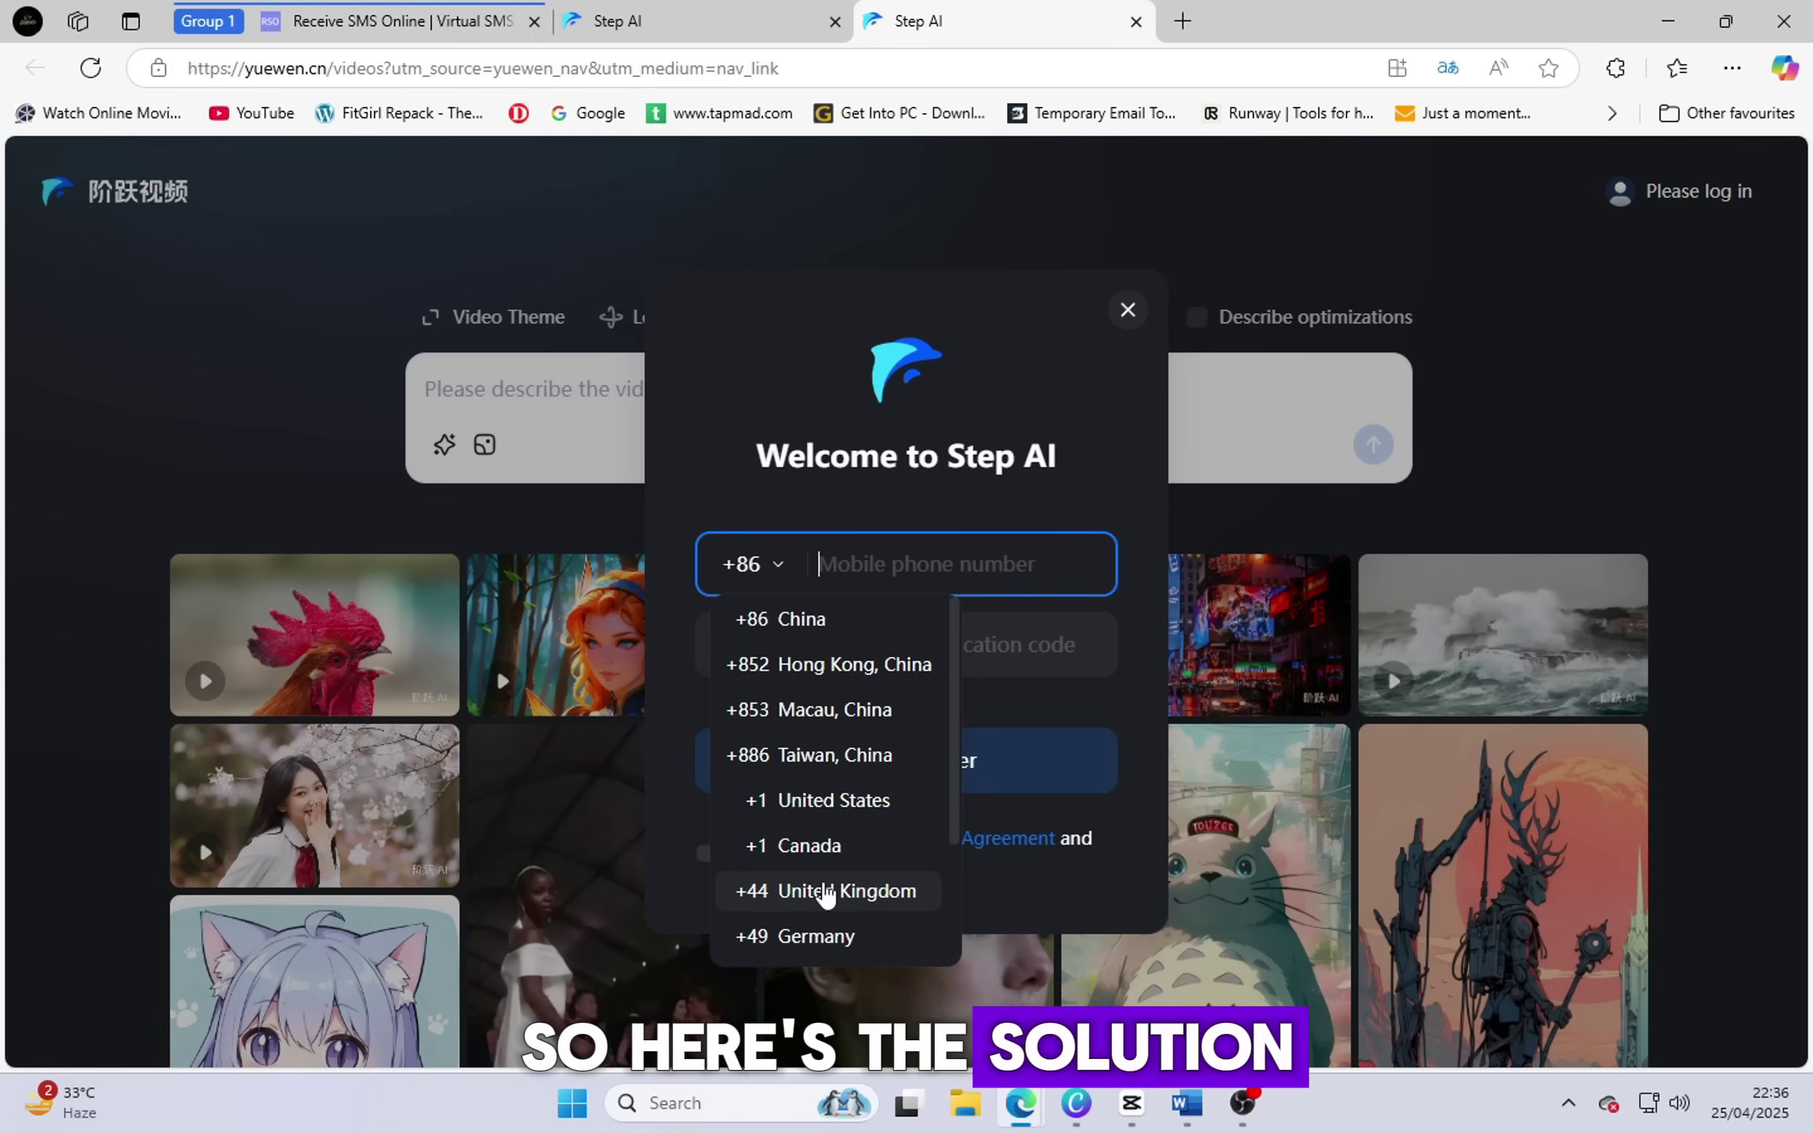
pyautogui.hotkey('ctrl', 'l')
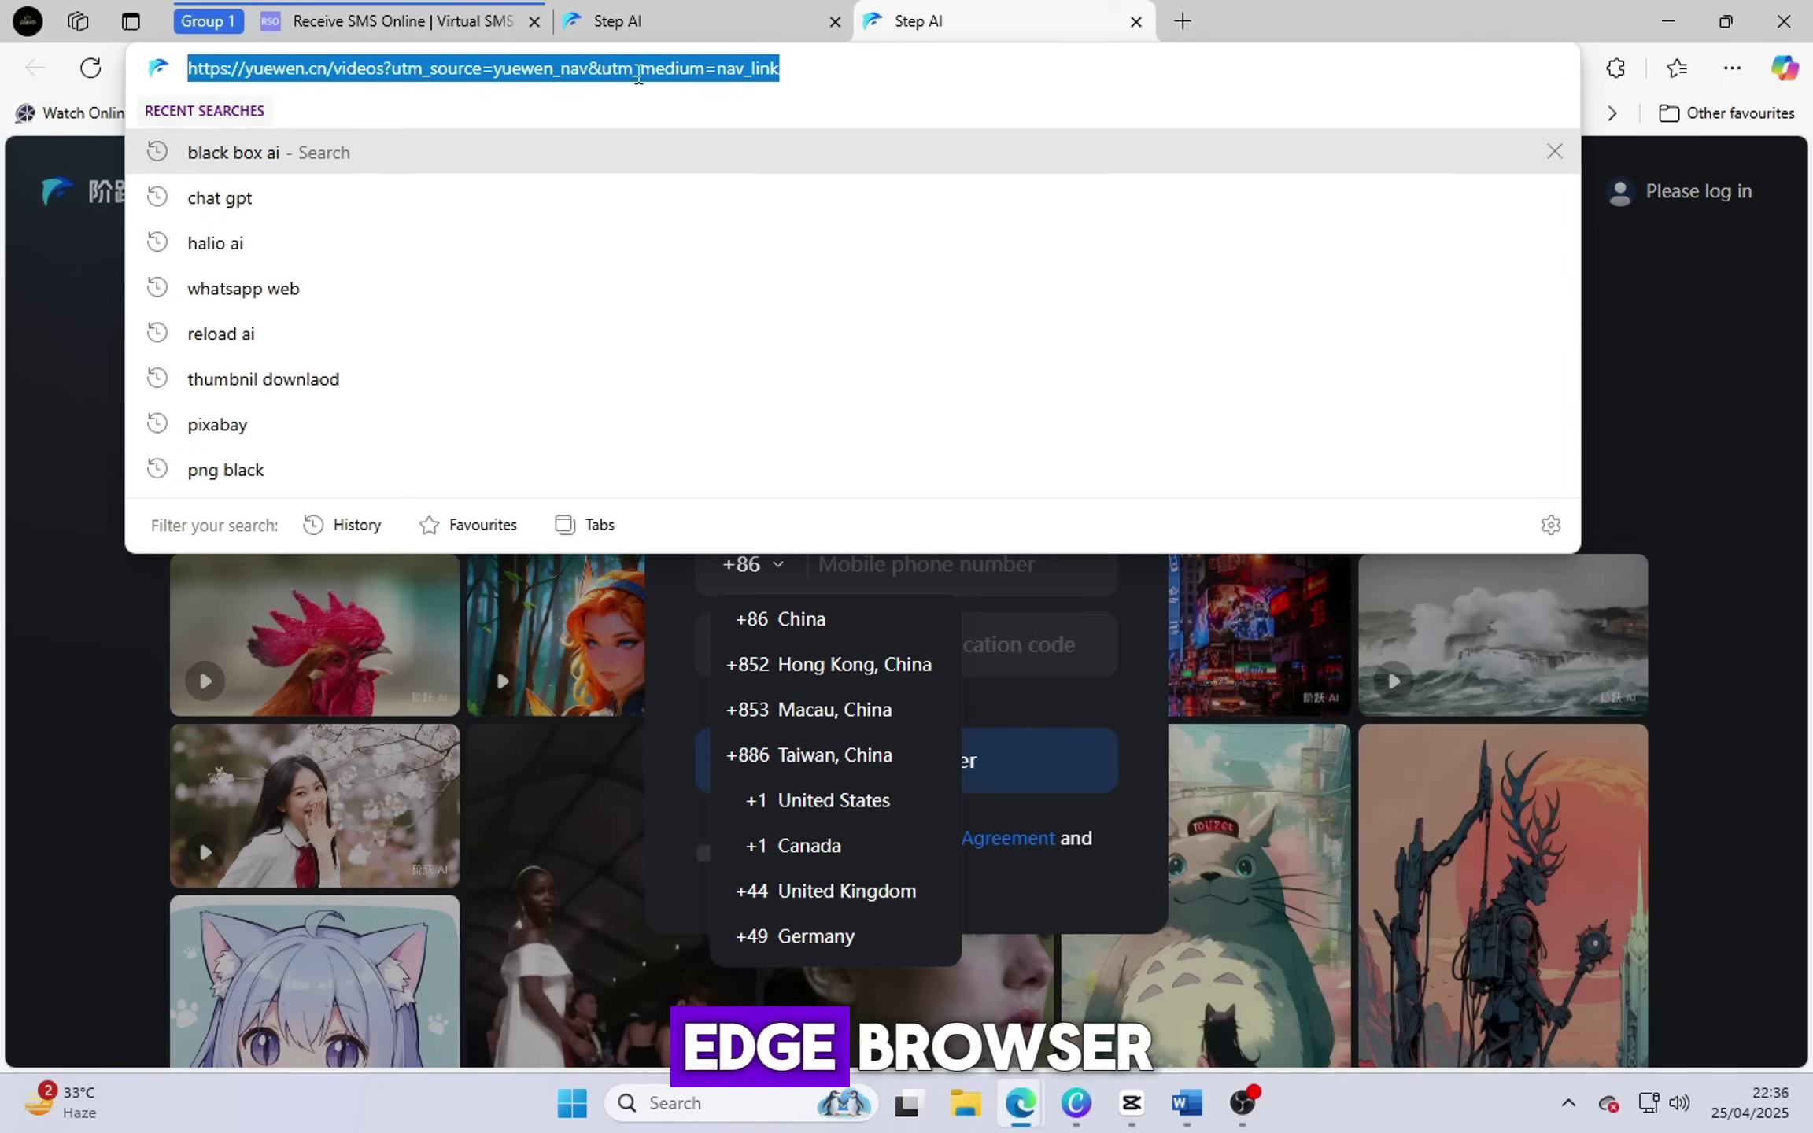
pyautogui.press('Escape')
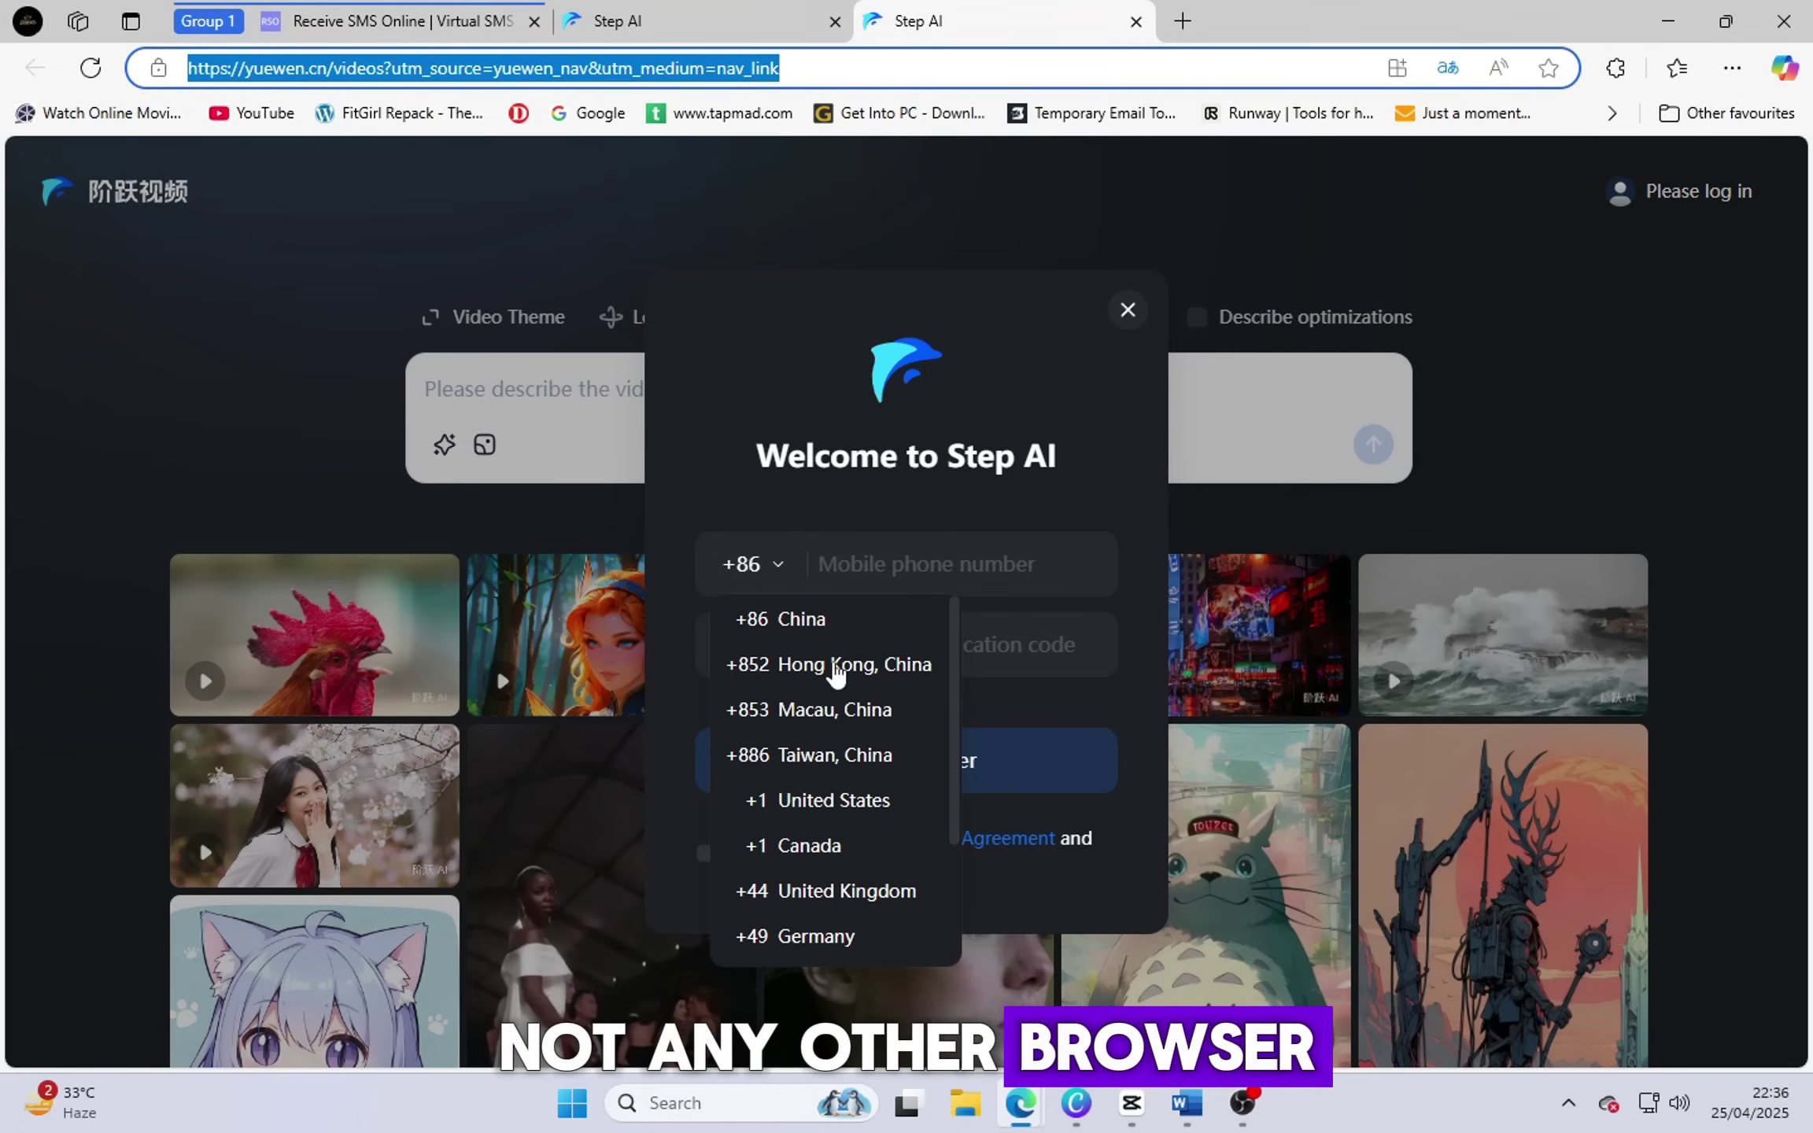
pyautogui.click(823, 801)
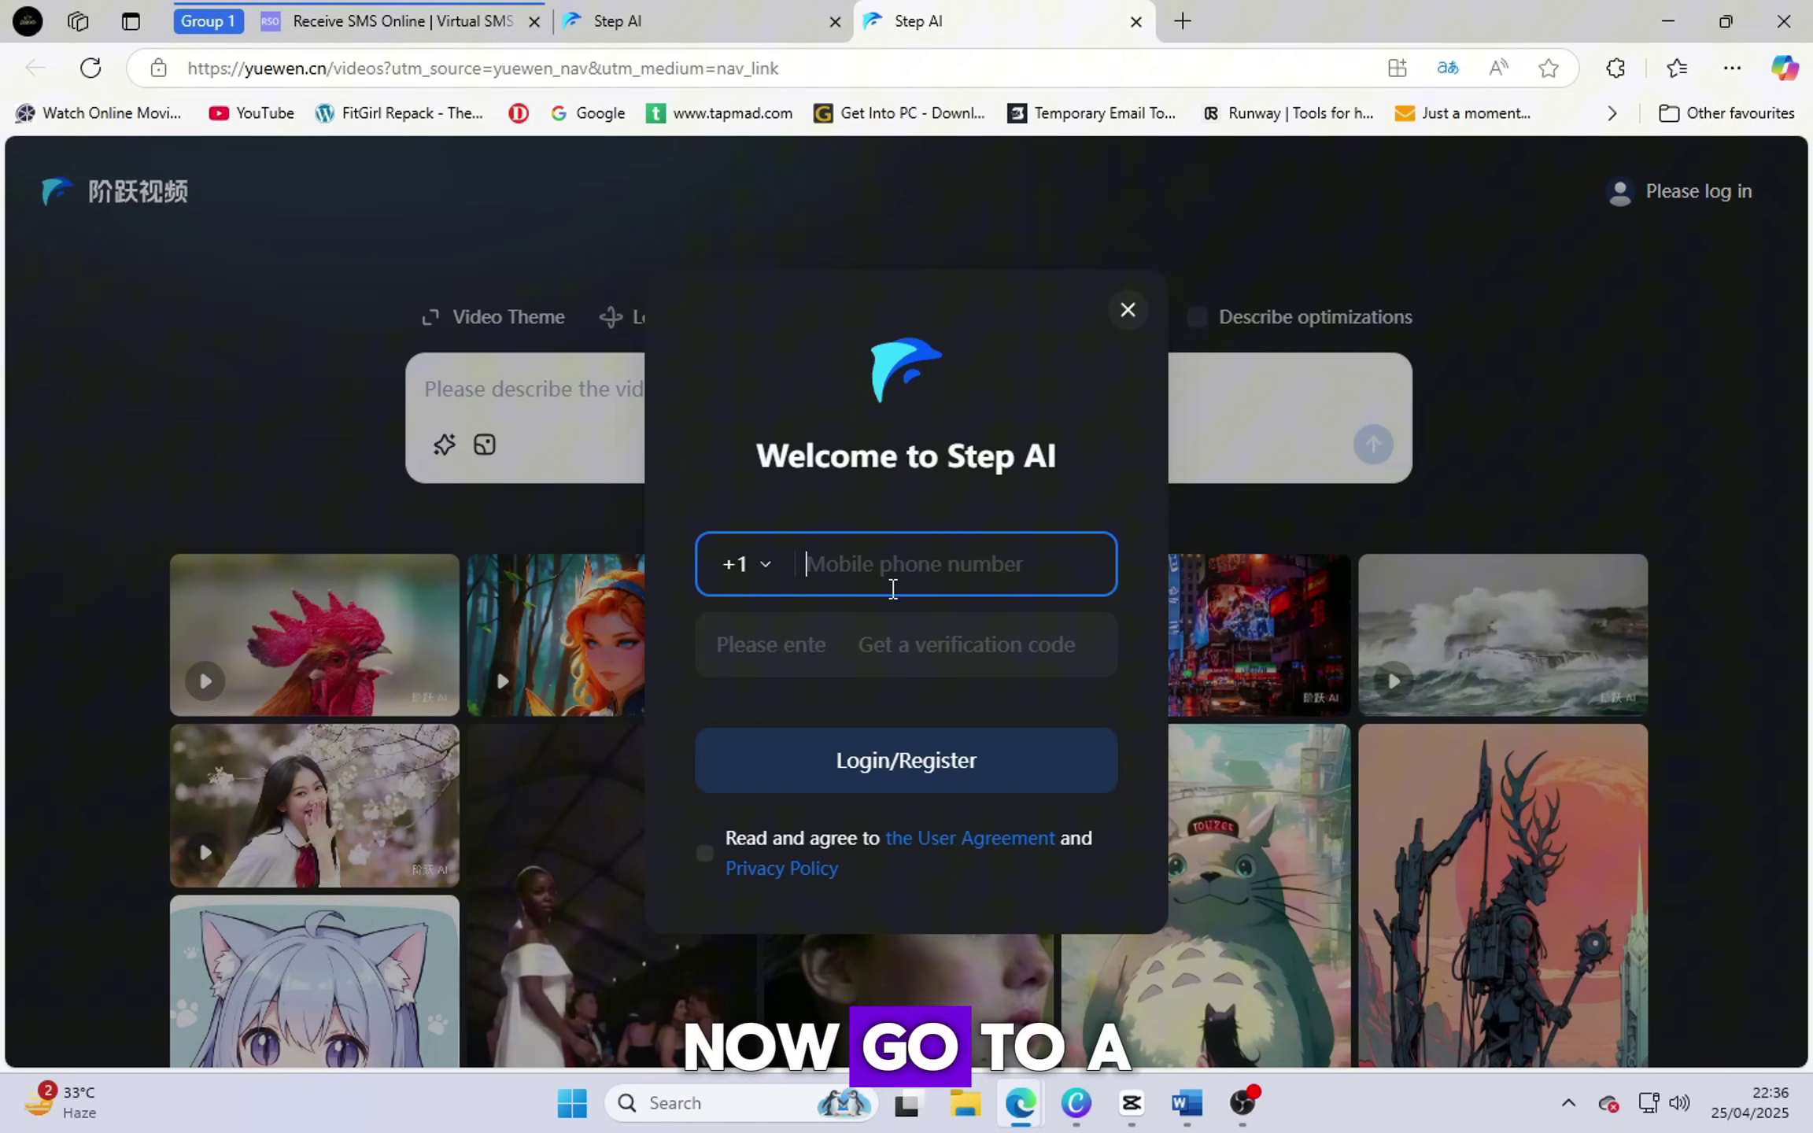
# Navigate to the free SMS receiving site smser.net.
pyautogui.click(455, 25)
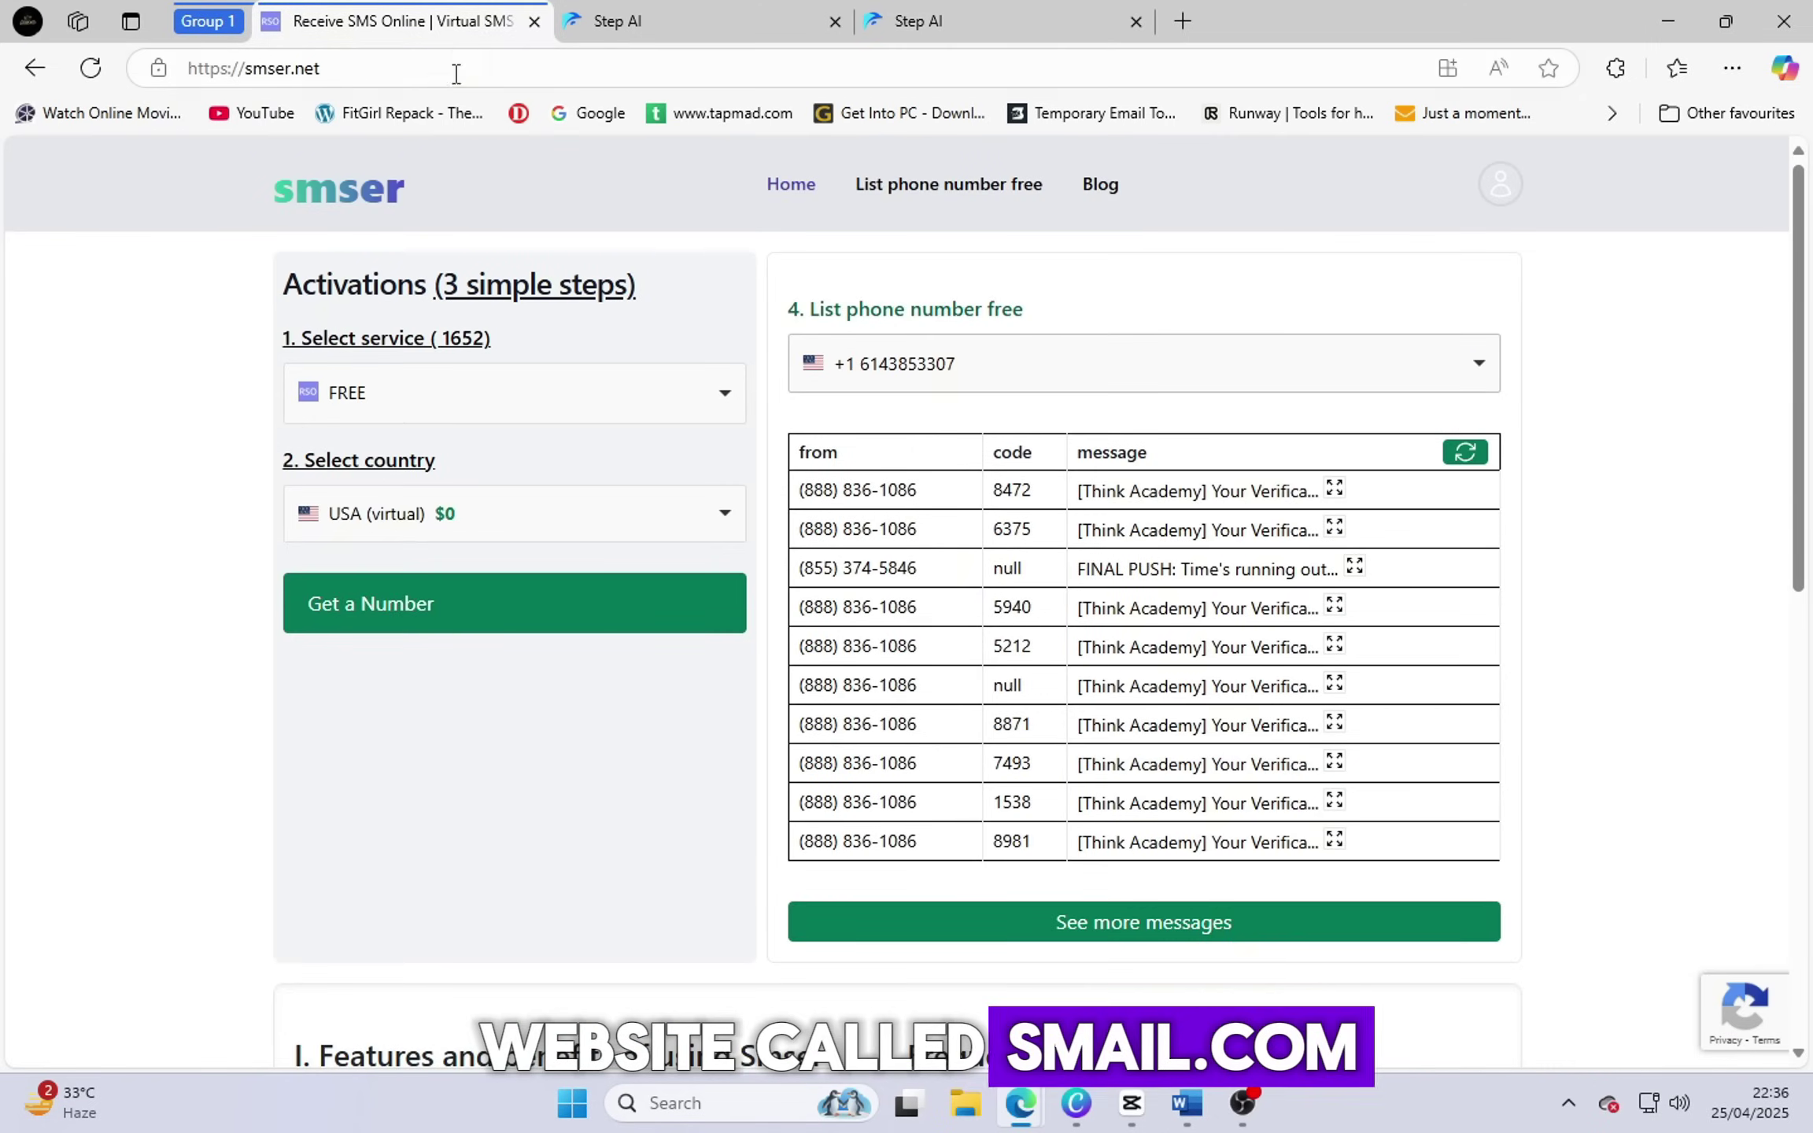
pyautogui.click(35, 68)
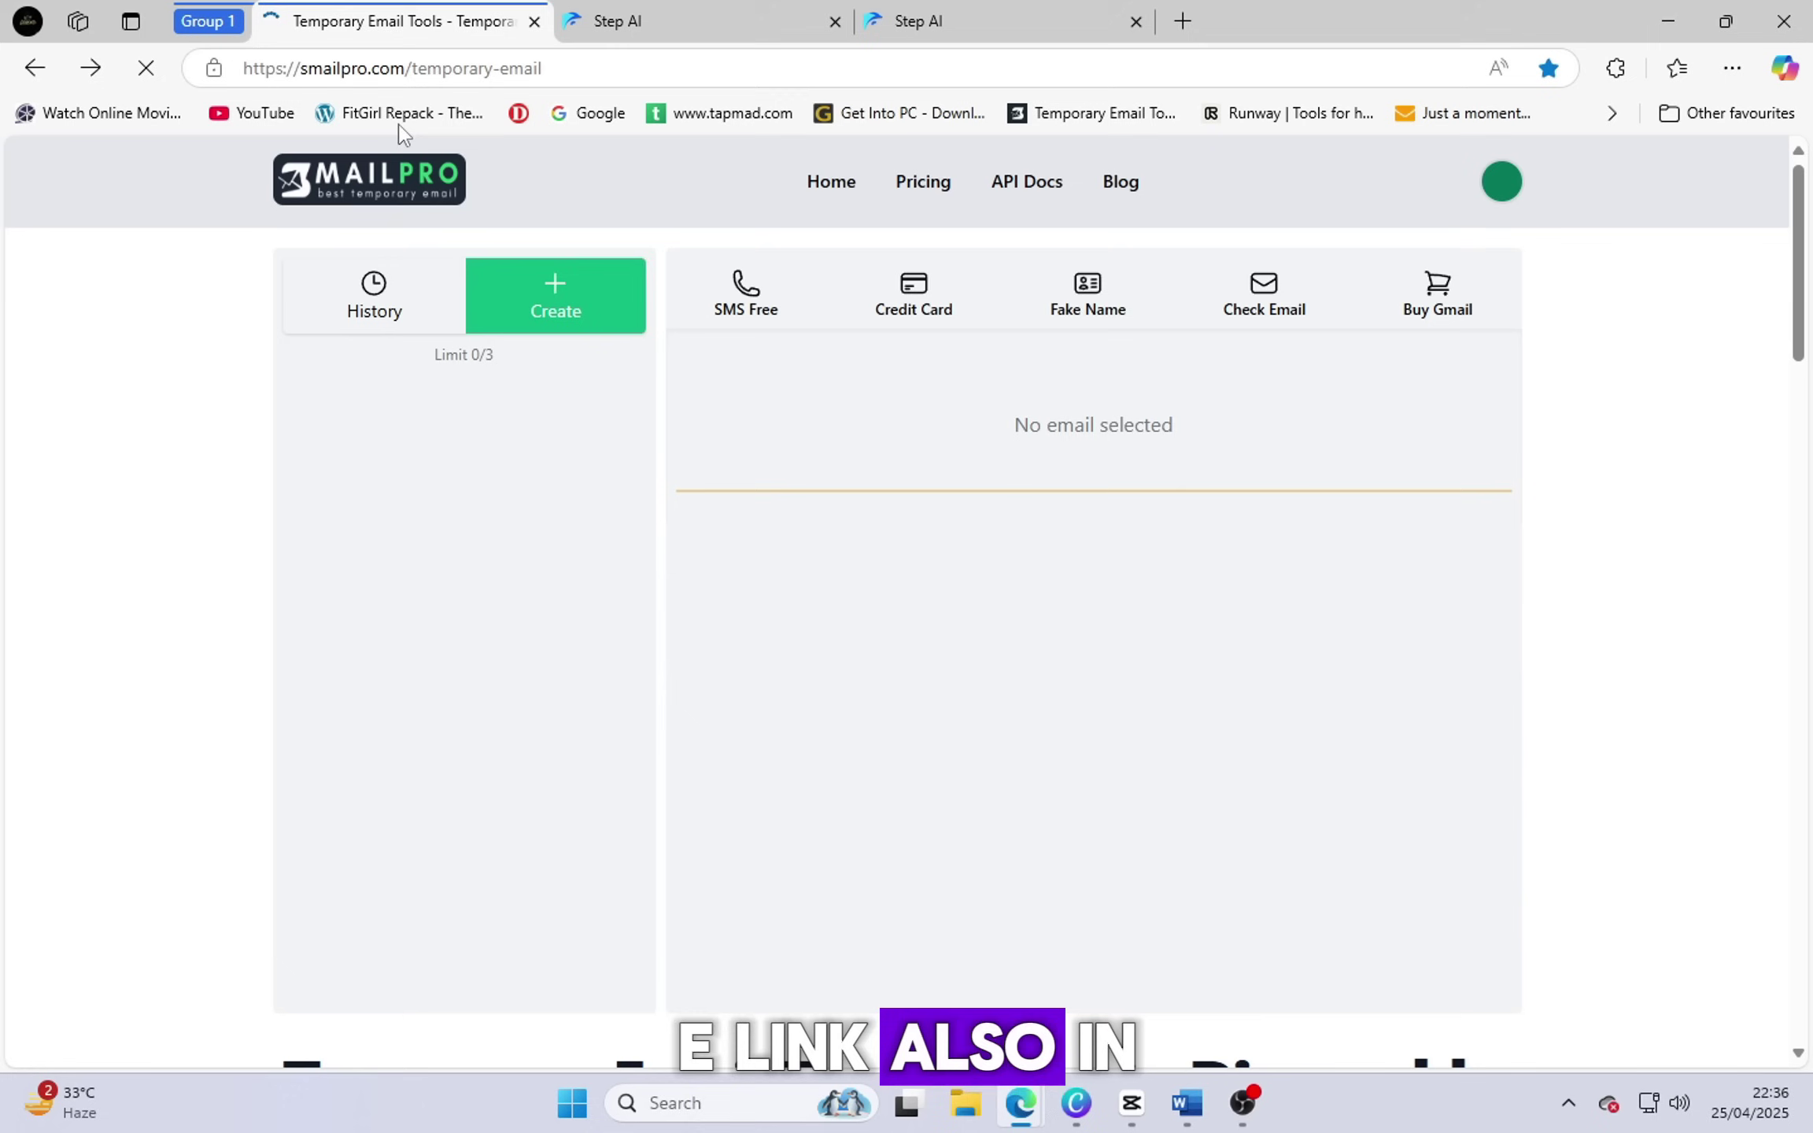
pyautogui.moveTo(493, 75); pyautogui.dragTo(239, 68)
pyautogui.click(62, 274)
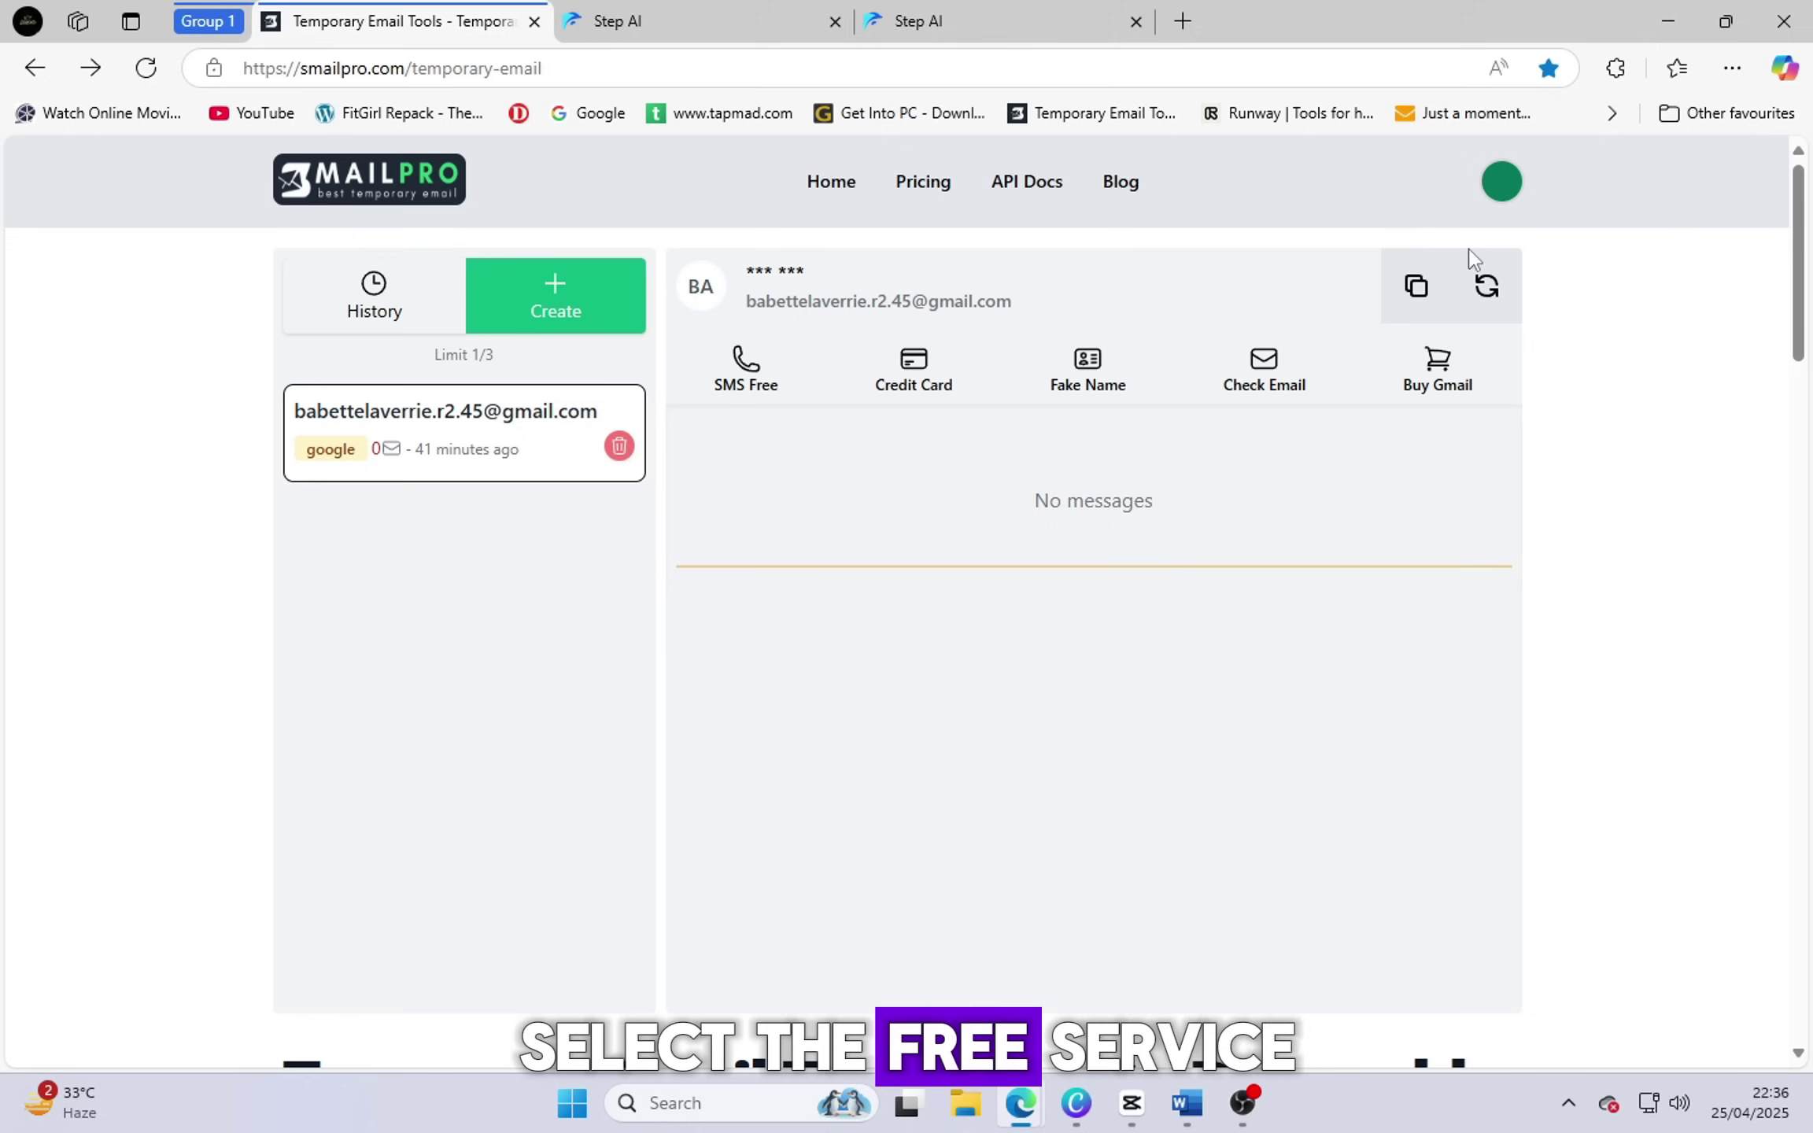
pyautogui.click(756, 384)
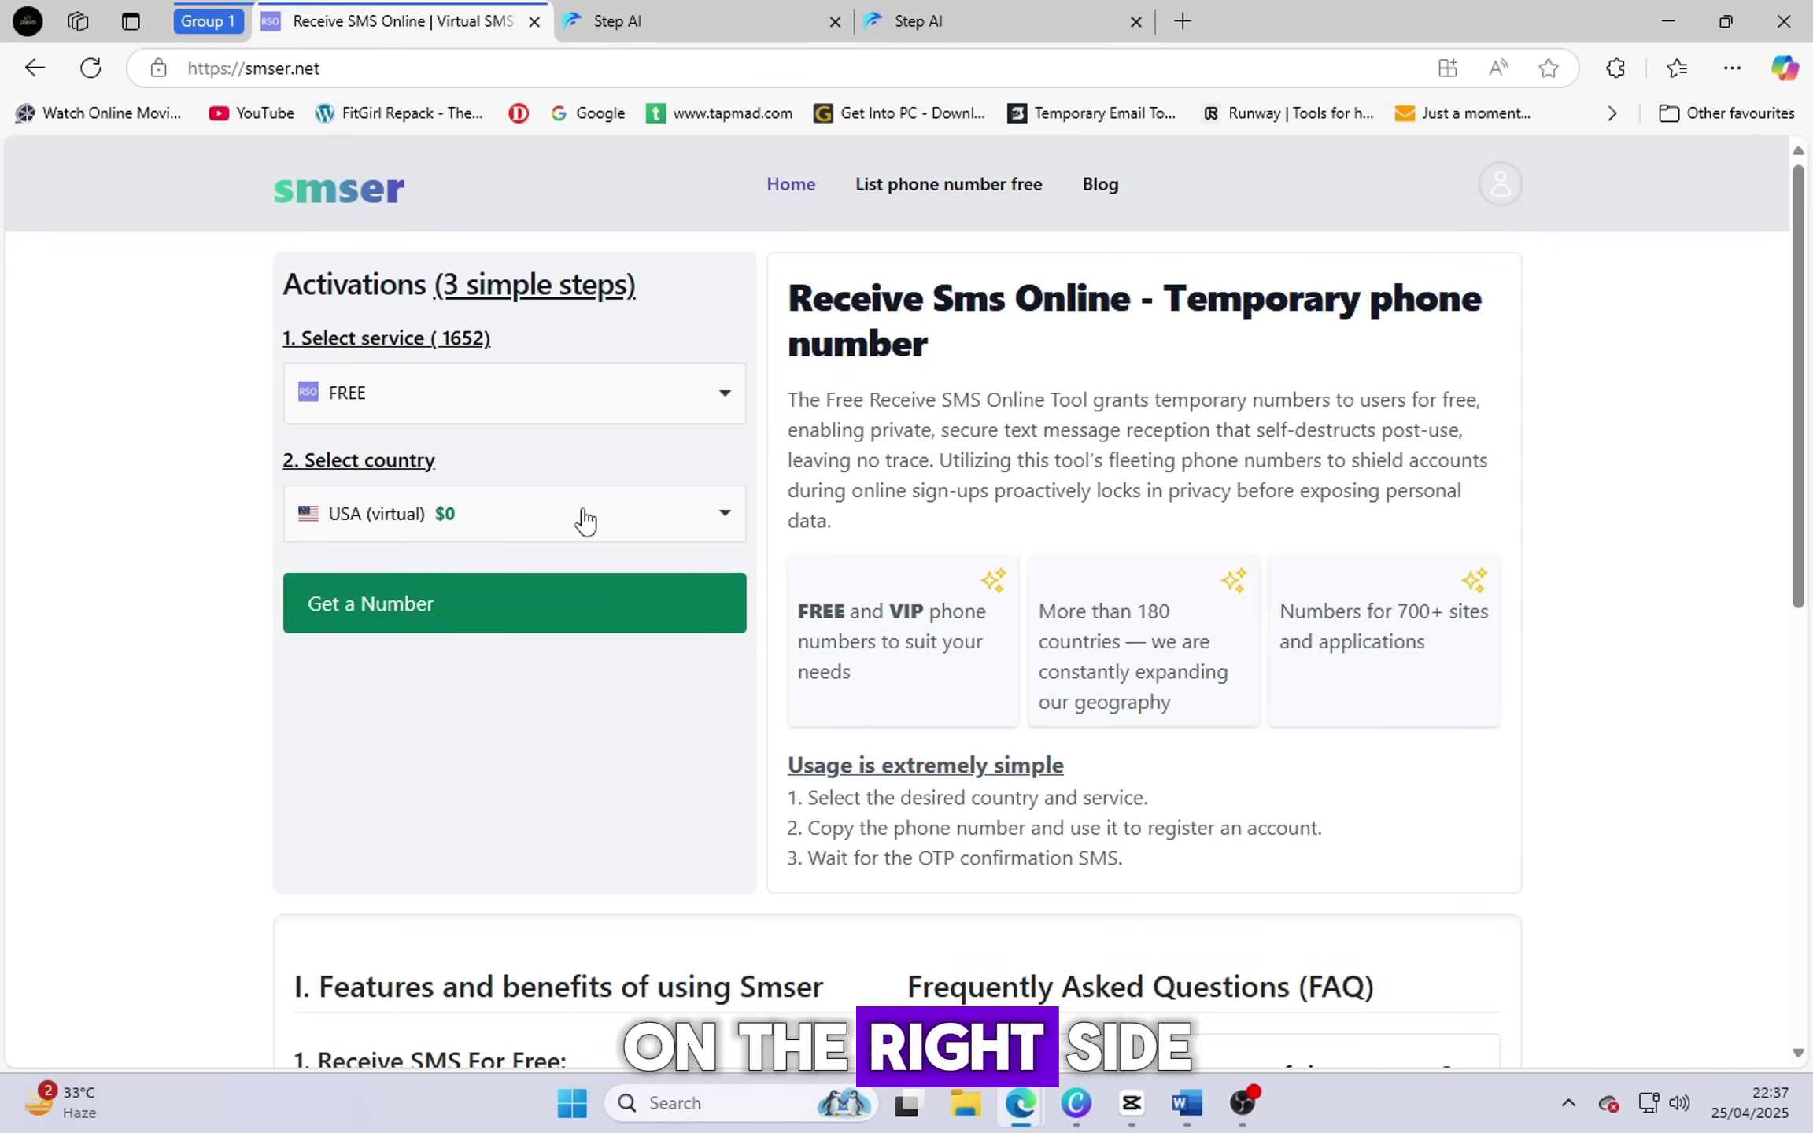
# Get a FREE USA (virtual) number and copy one from the number list.
pyautogui.click(351, 609)
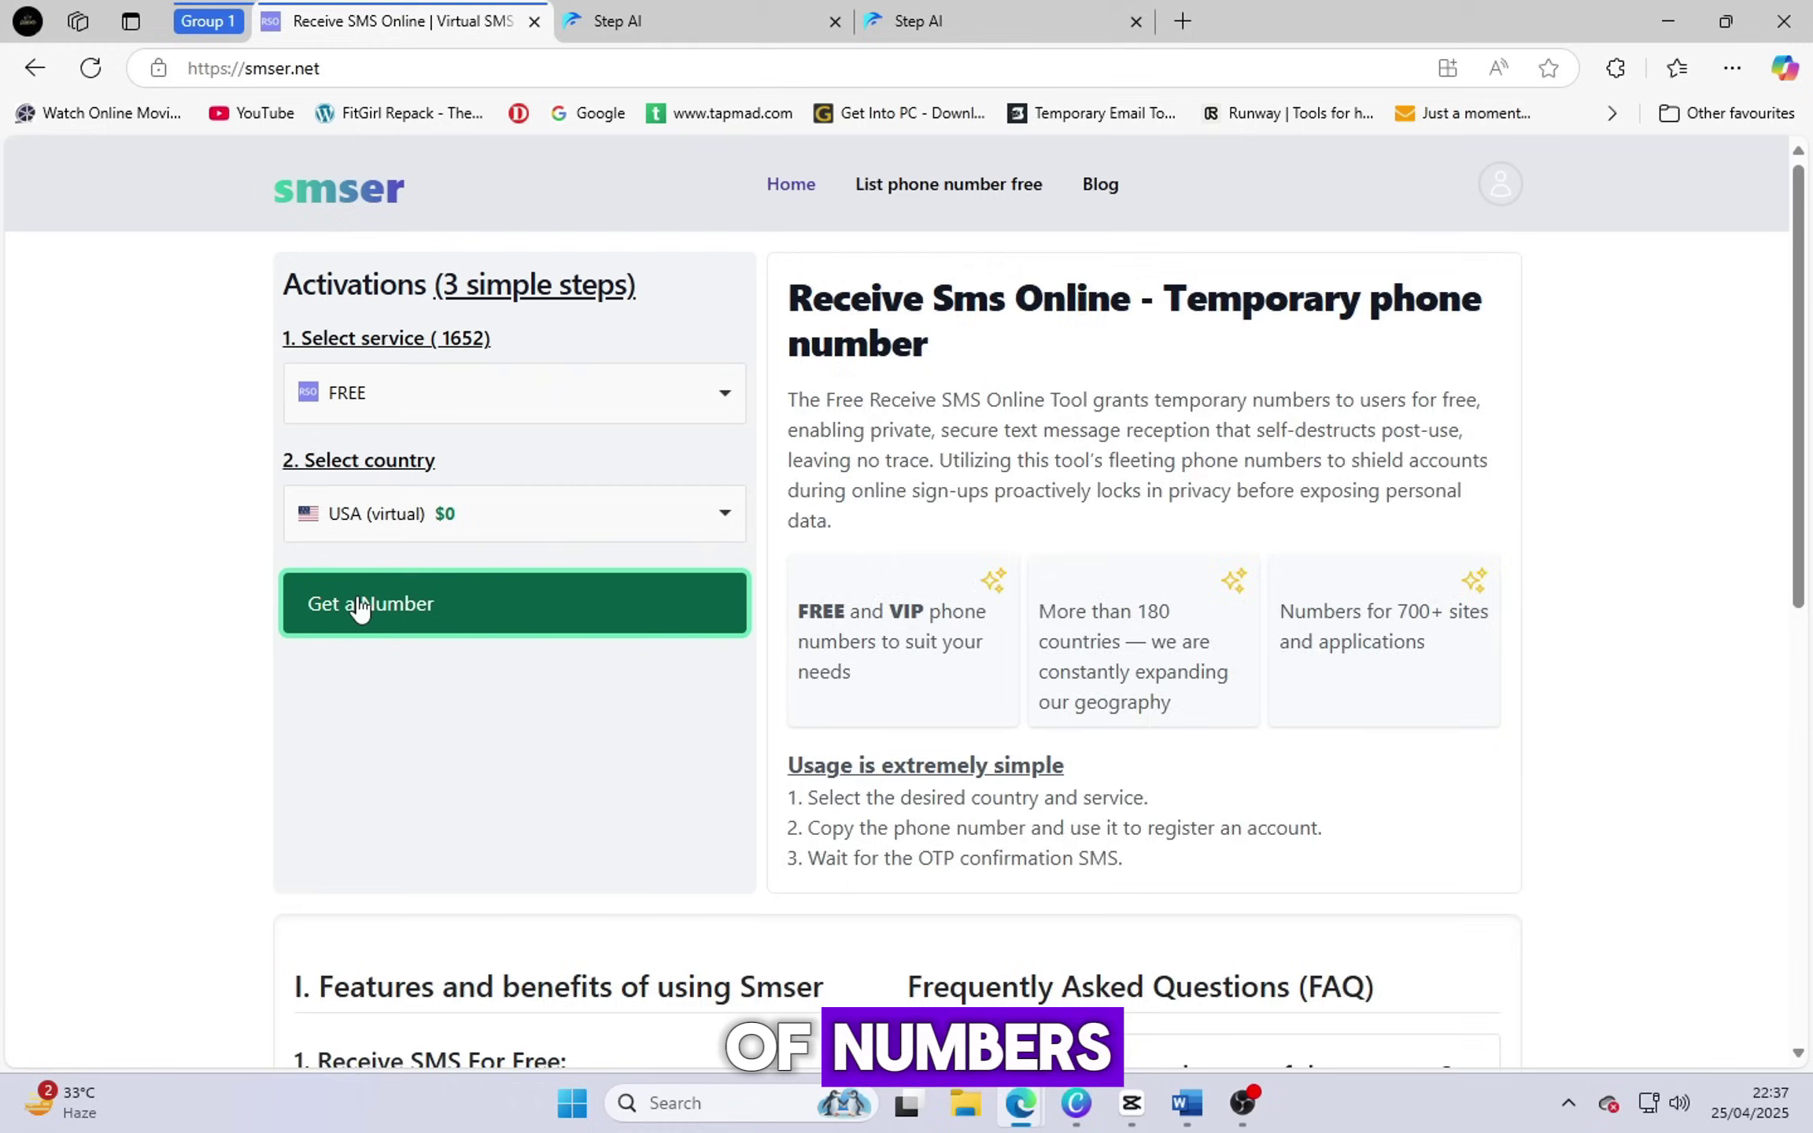
pyautogui.click(1403, 374)
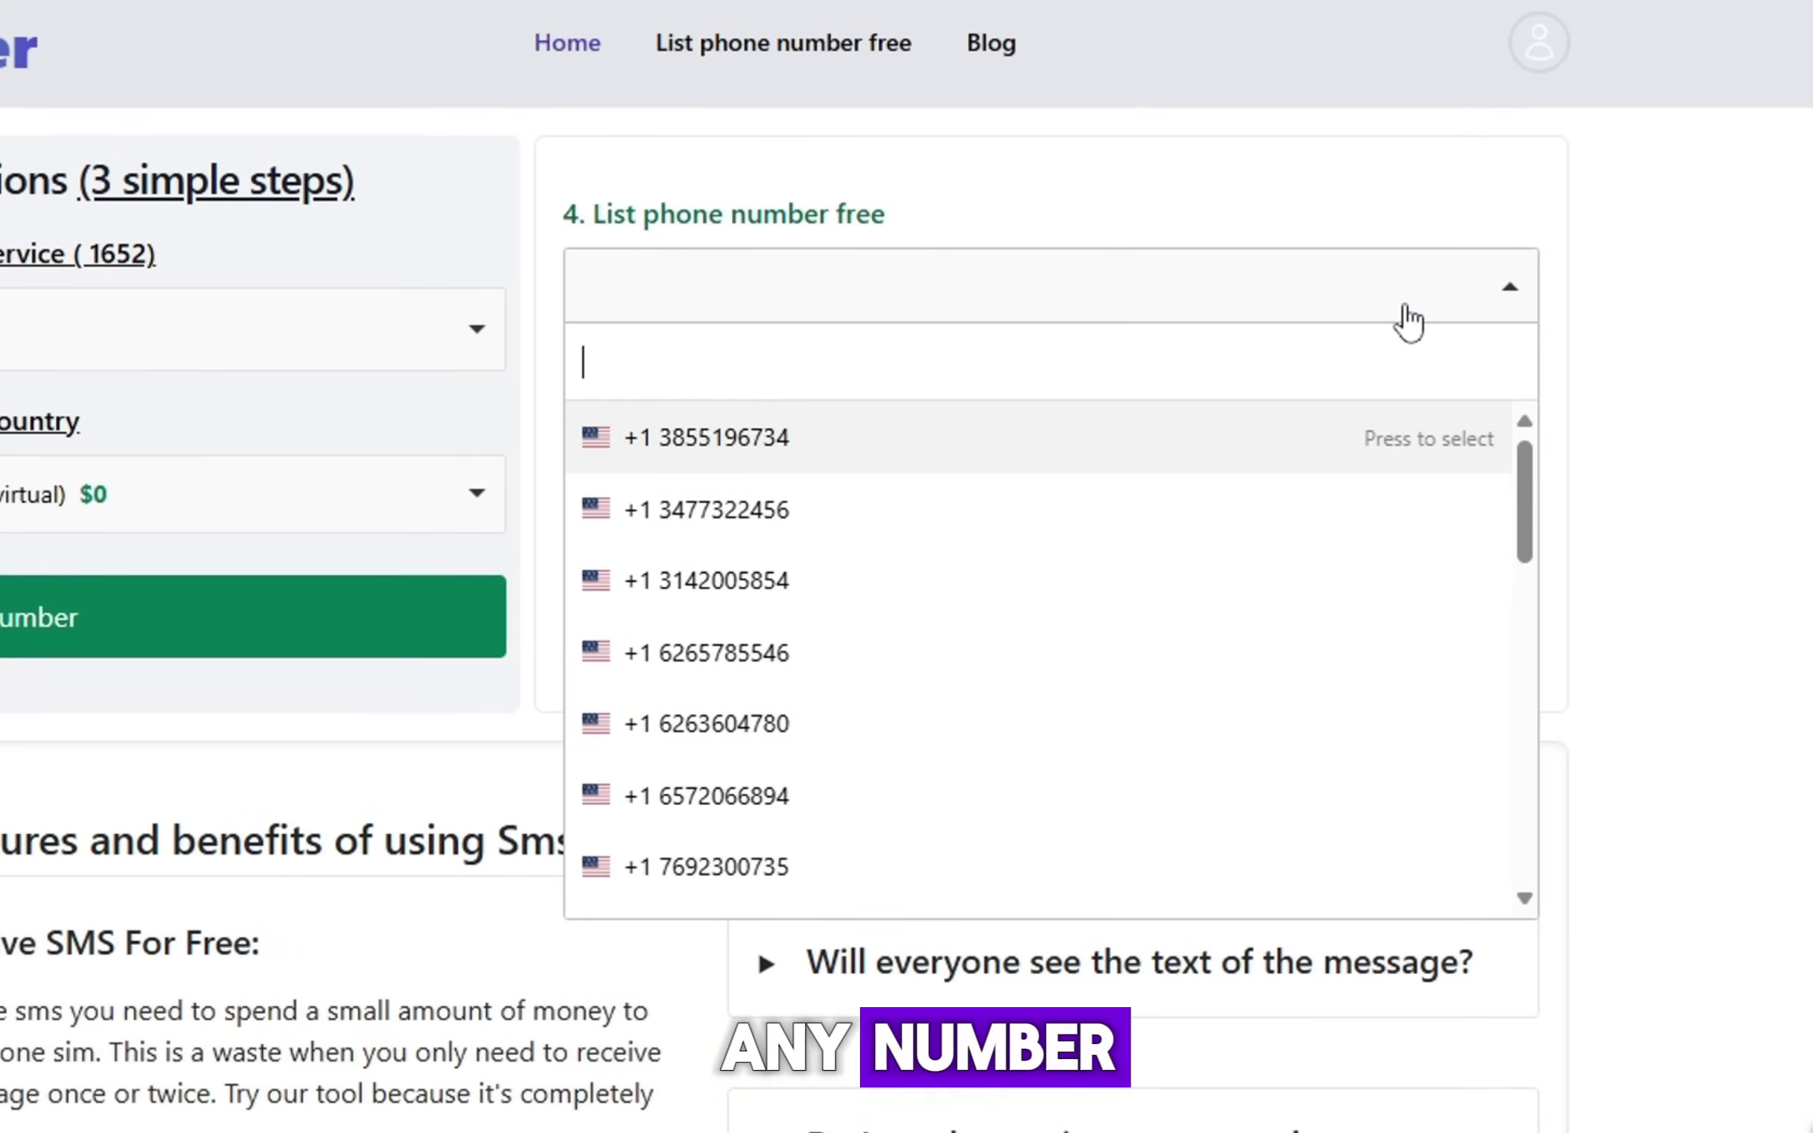
pyautogui.scroll(-12, 865, 709)
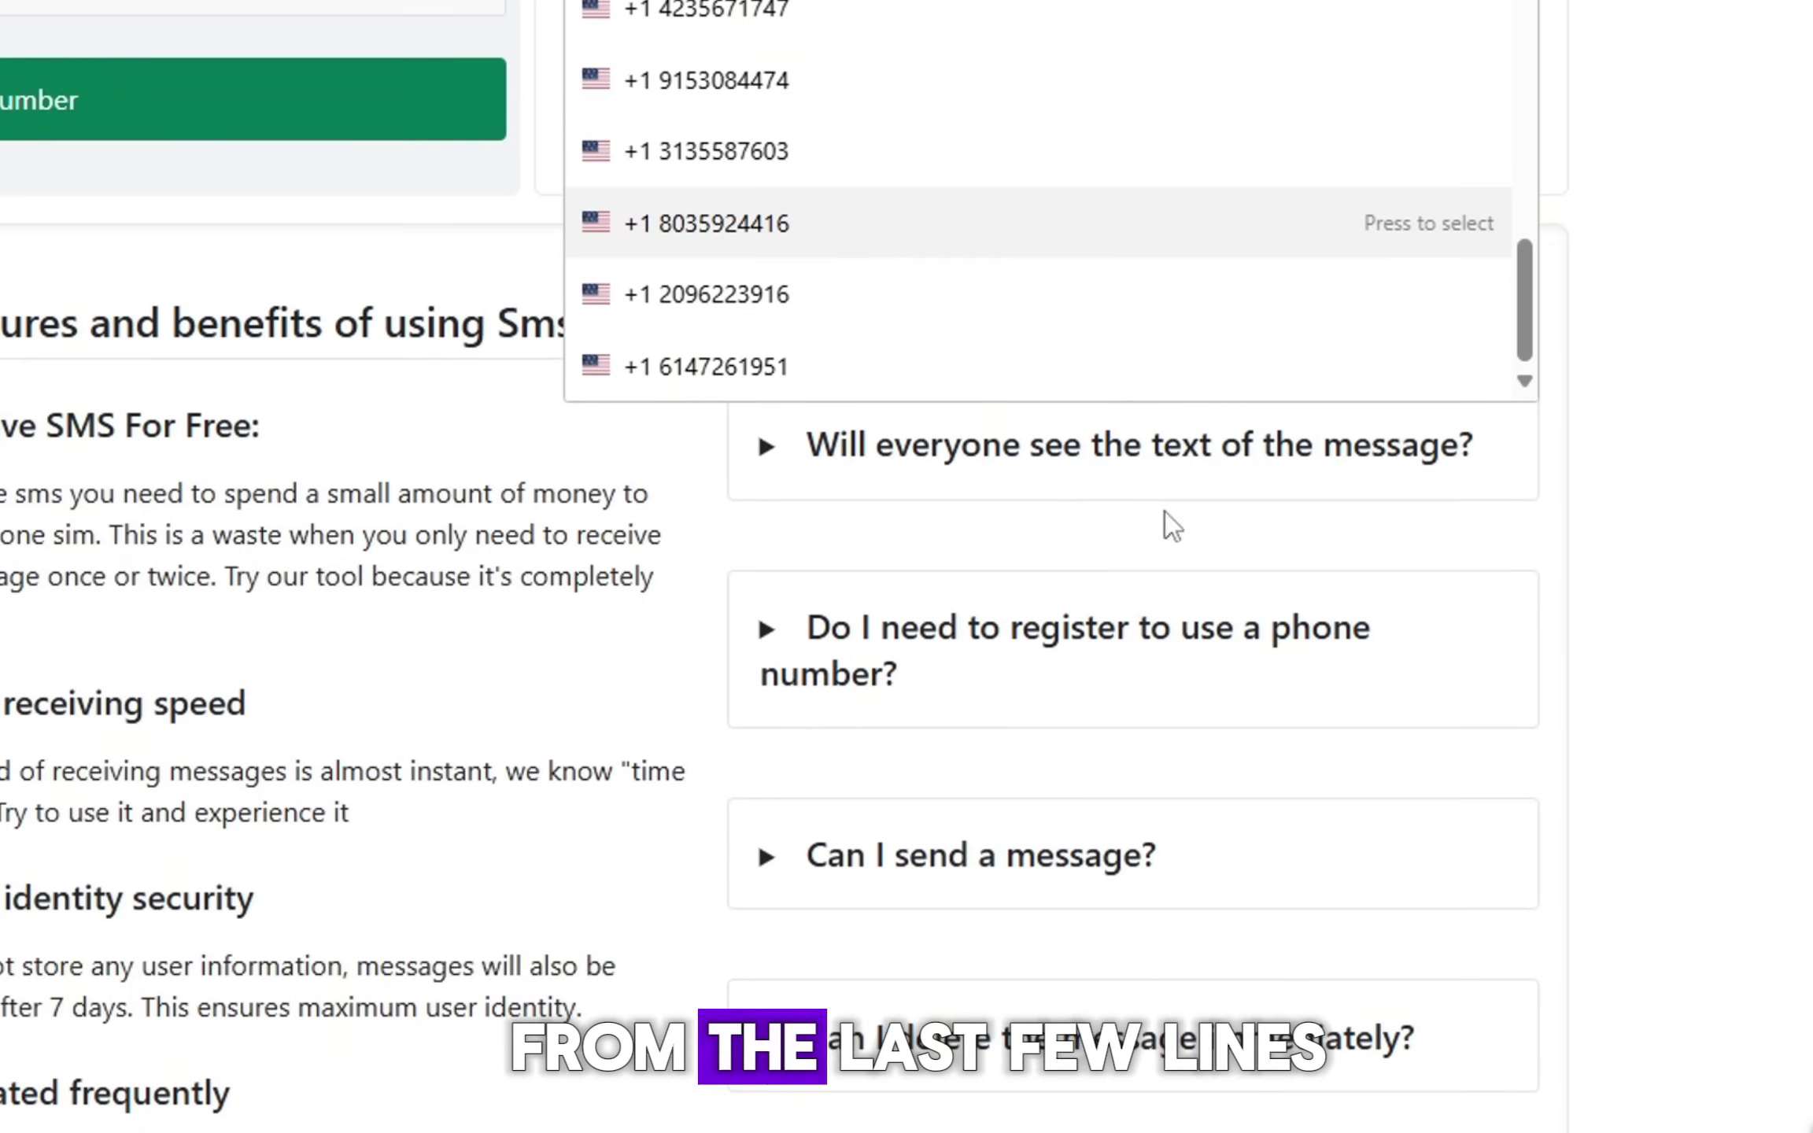
pyautogui.scroll(5, 1471, 362)
pyautogui.scroll(-4, 1703, 299)
pyautogui.scroll(8, 1708, 324)
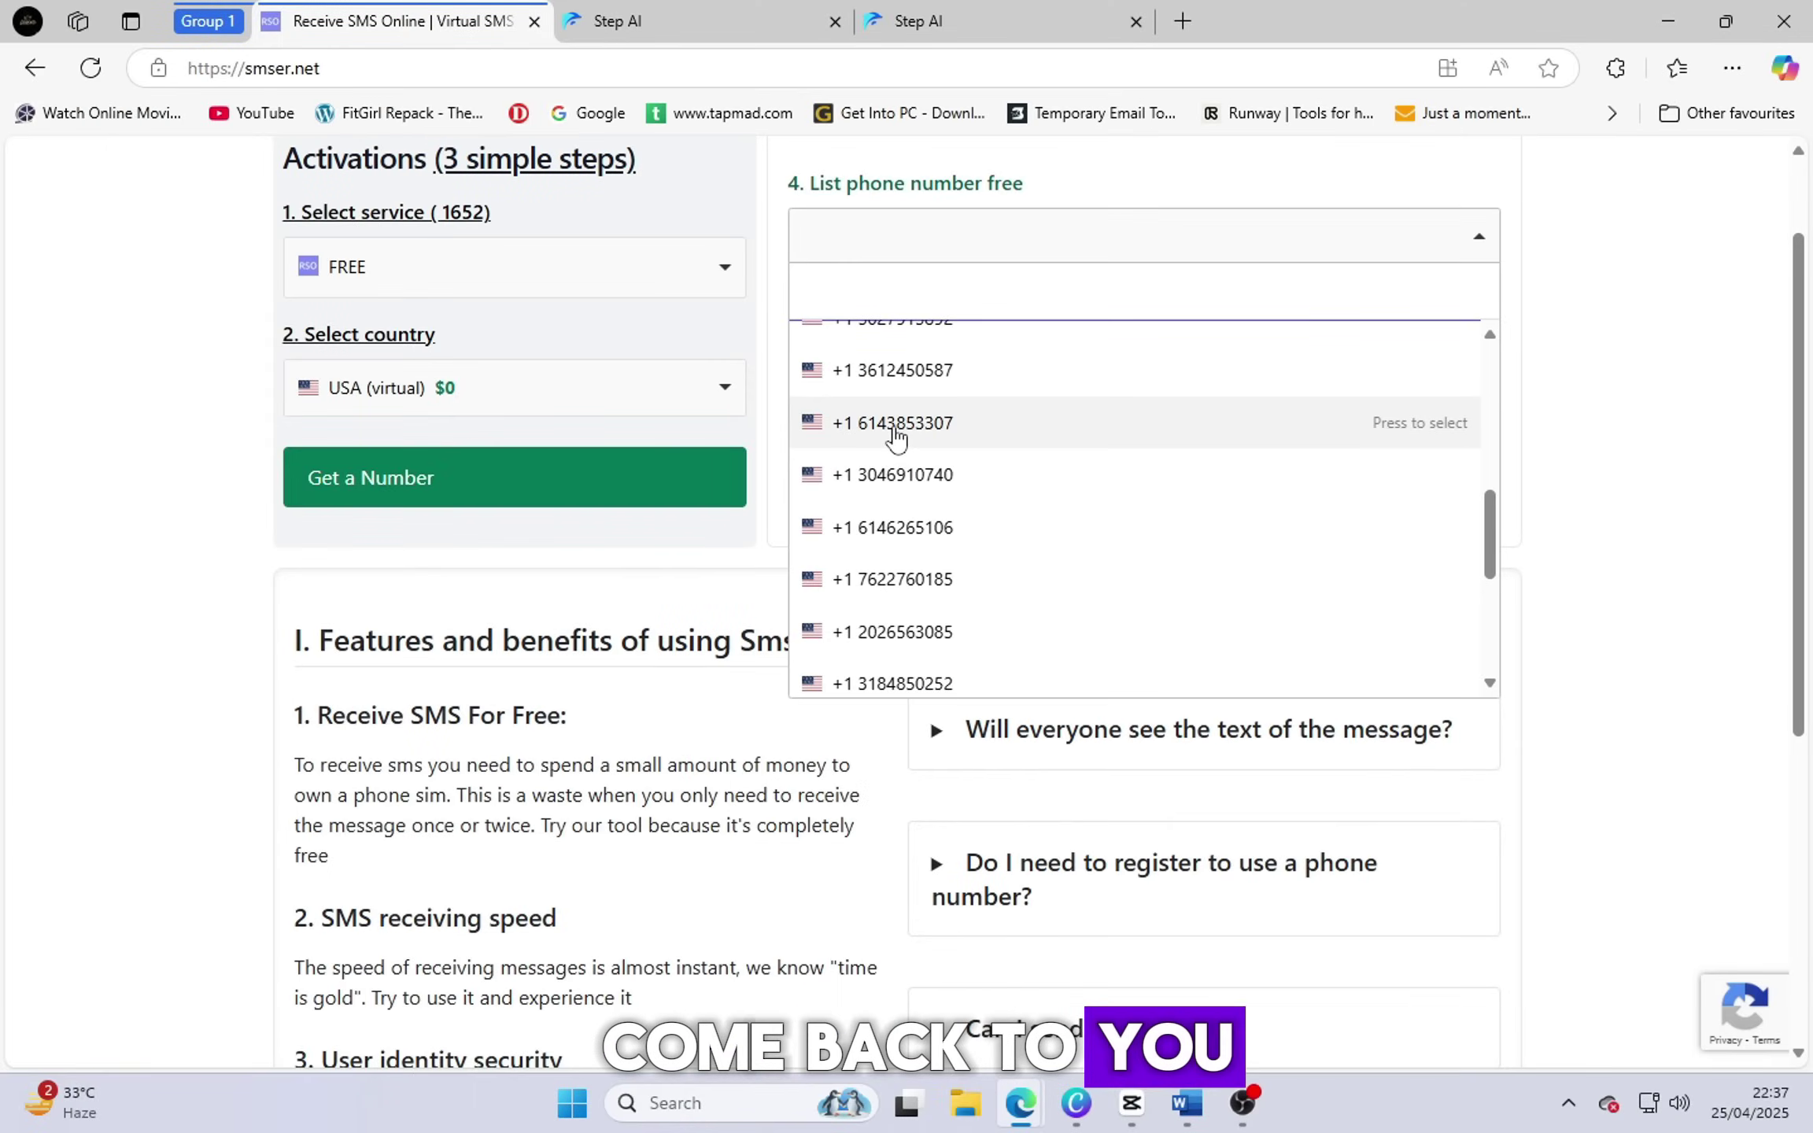
pyautogui.click(718, 370)
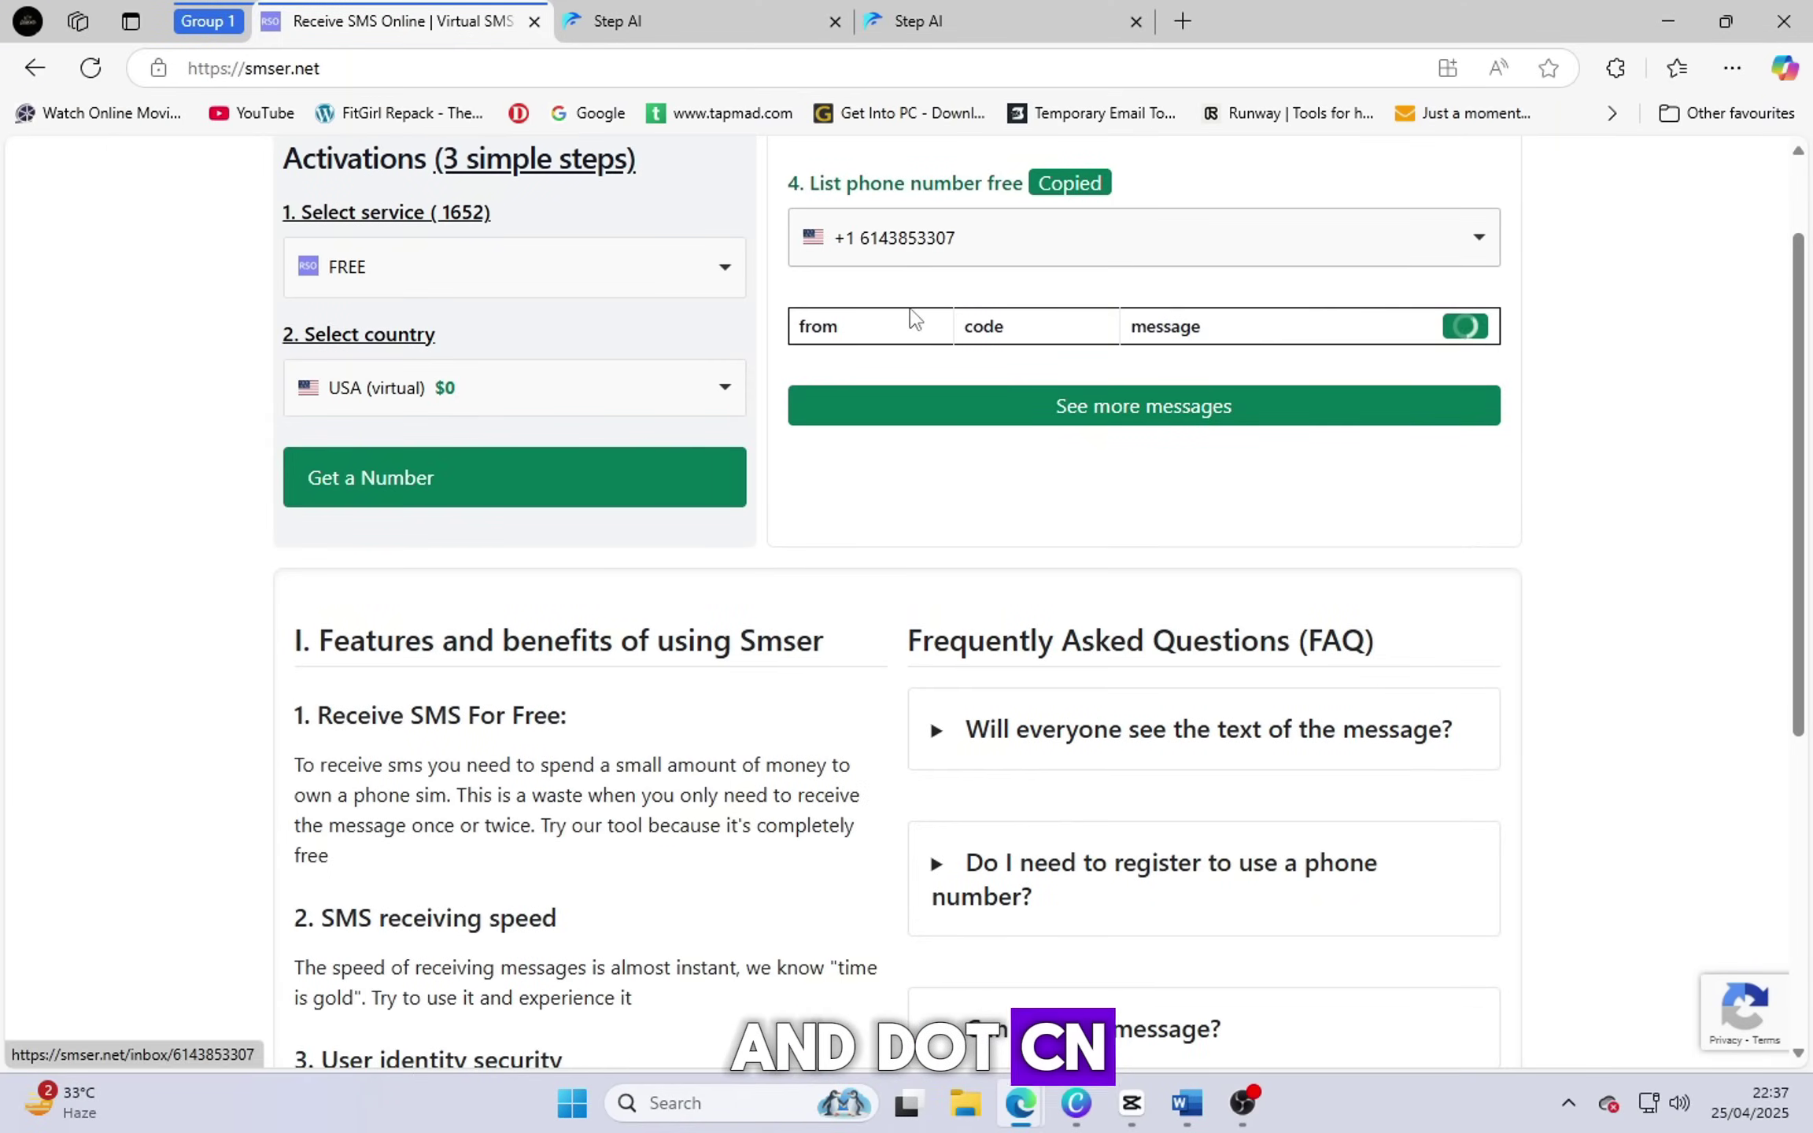
pyautogui.scroll(2, 1306, 384)
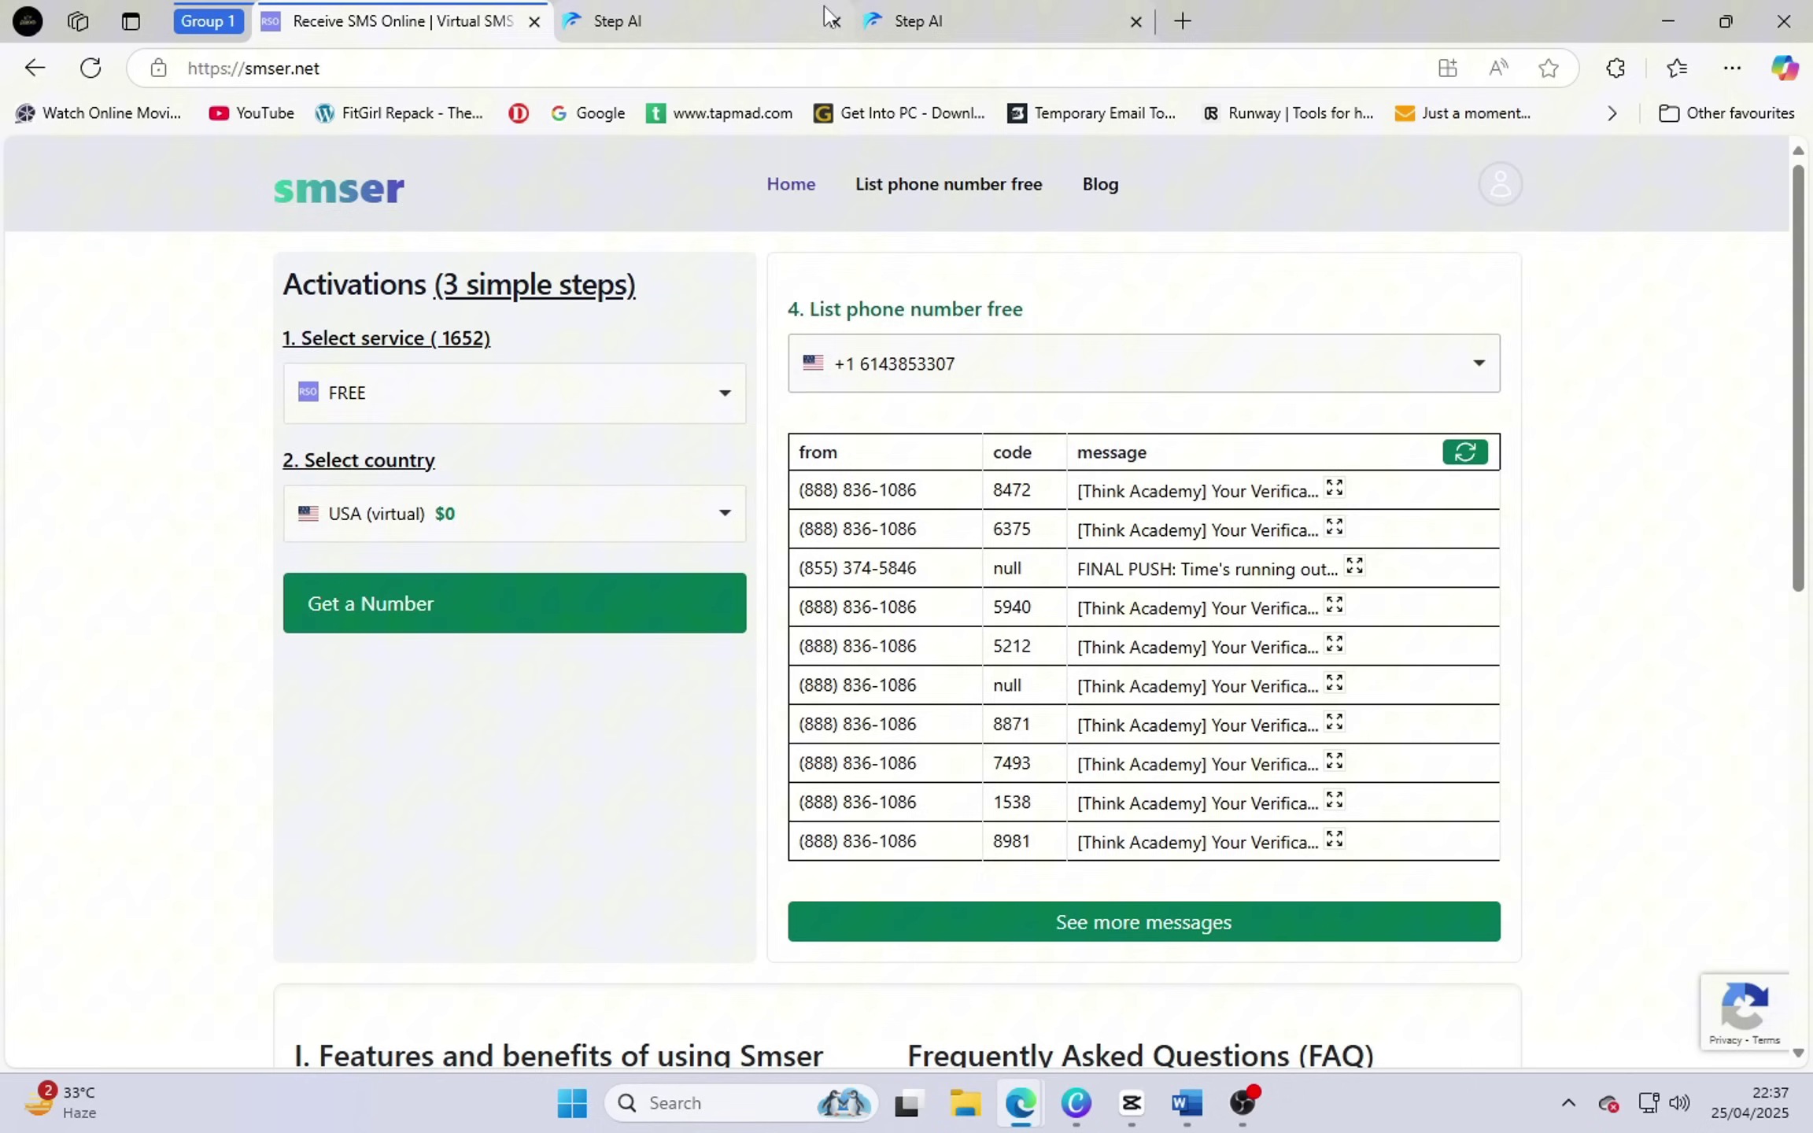
# Enter the virtual mobile number in Step AI's login form and request a verification code.
pyautogui.click(944, 21)
pyautogui.click(850, 565)
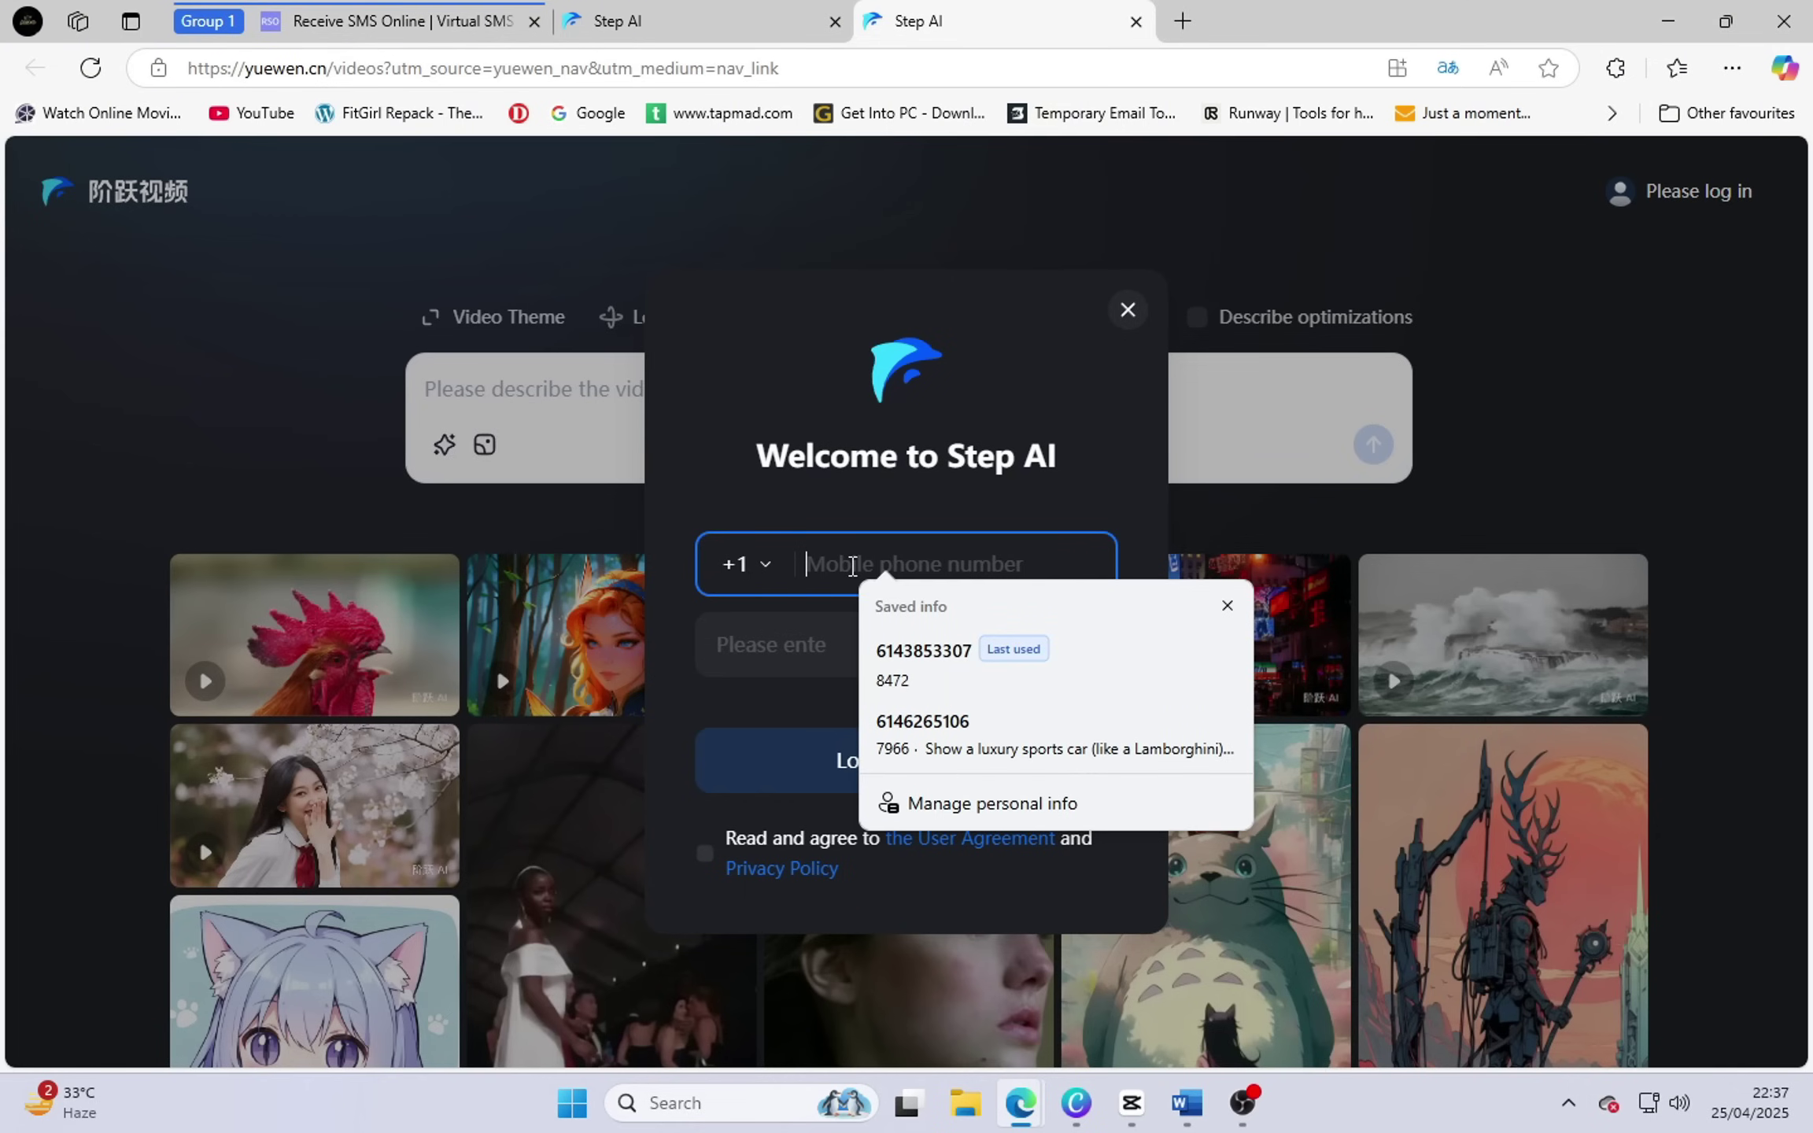
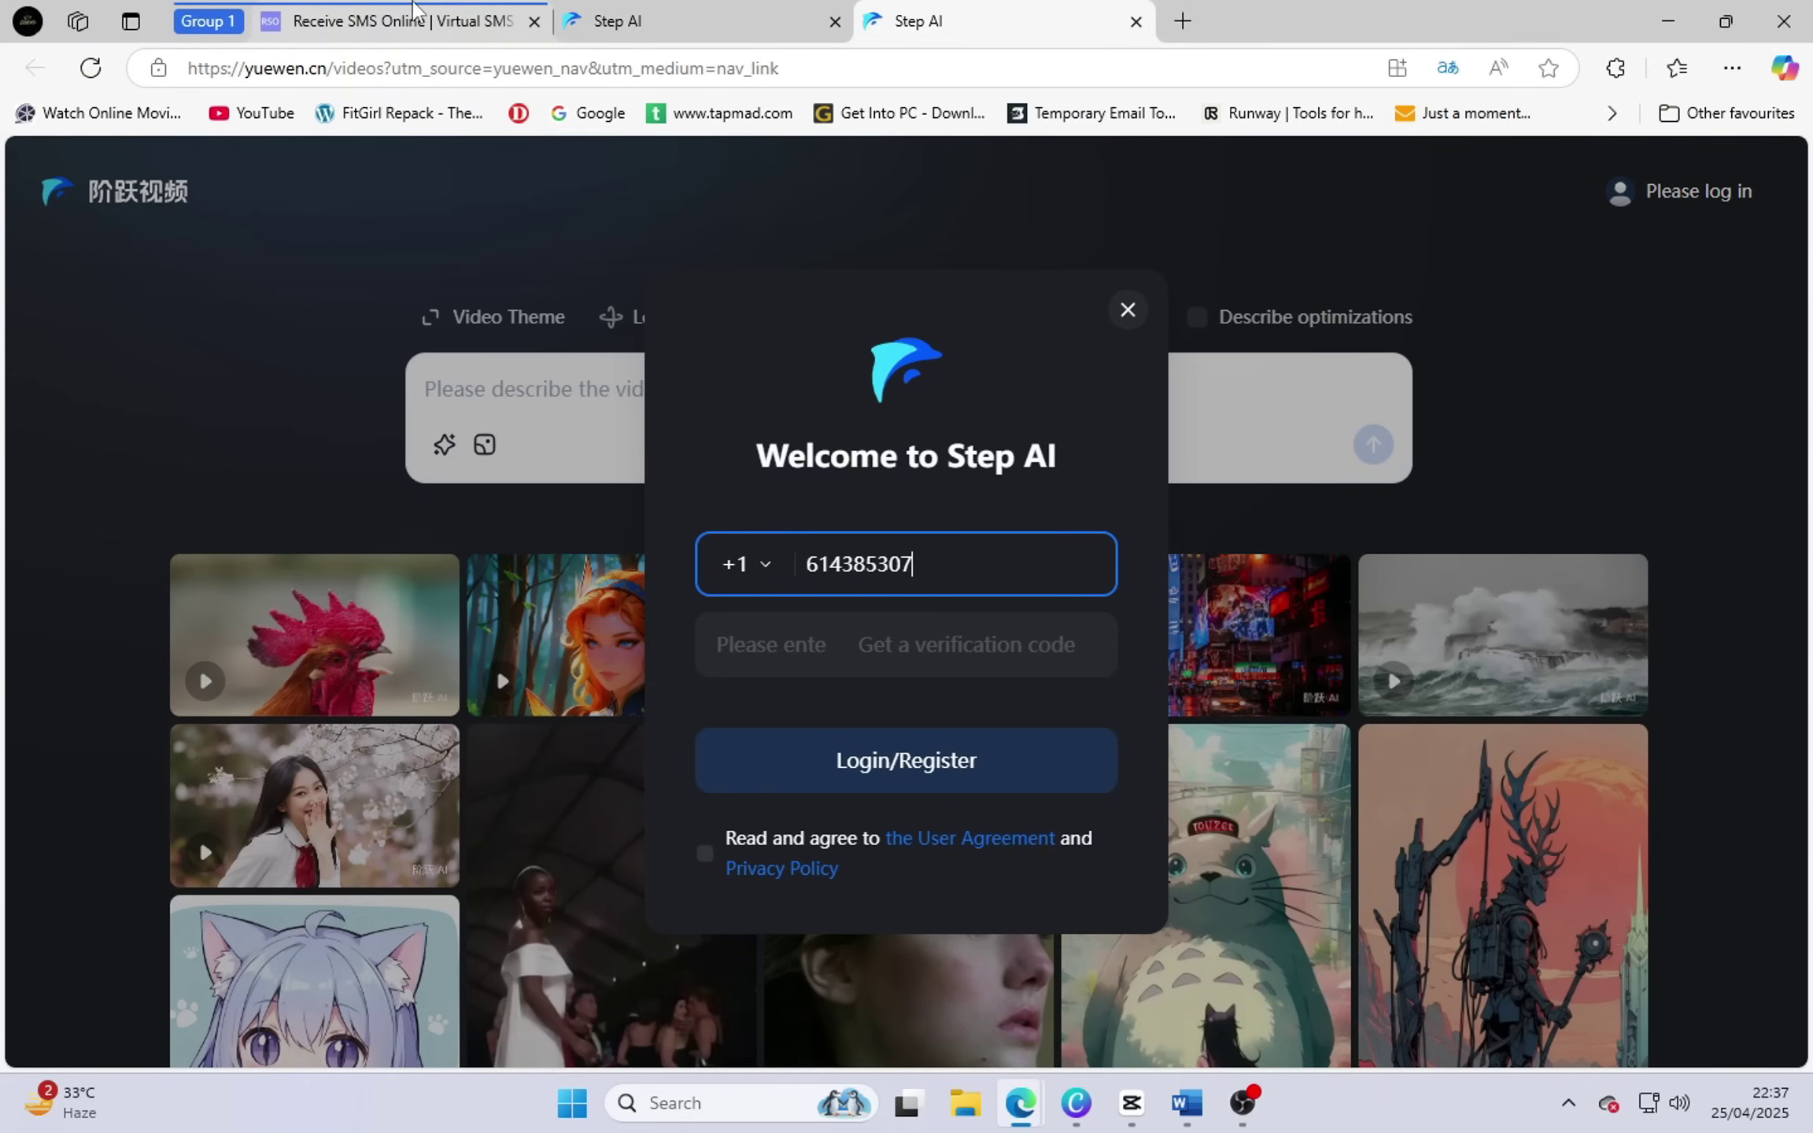
pyautogui.click(488, 24)
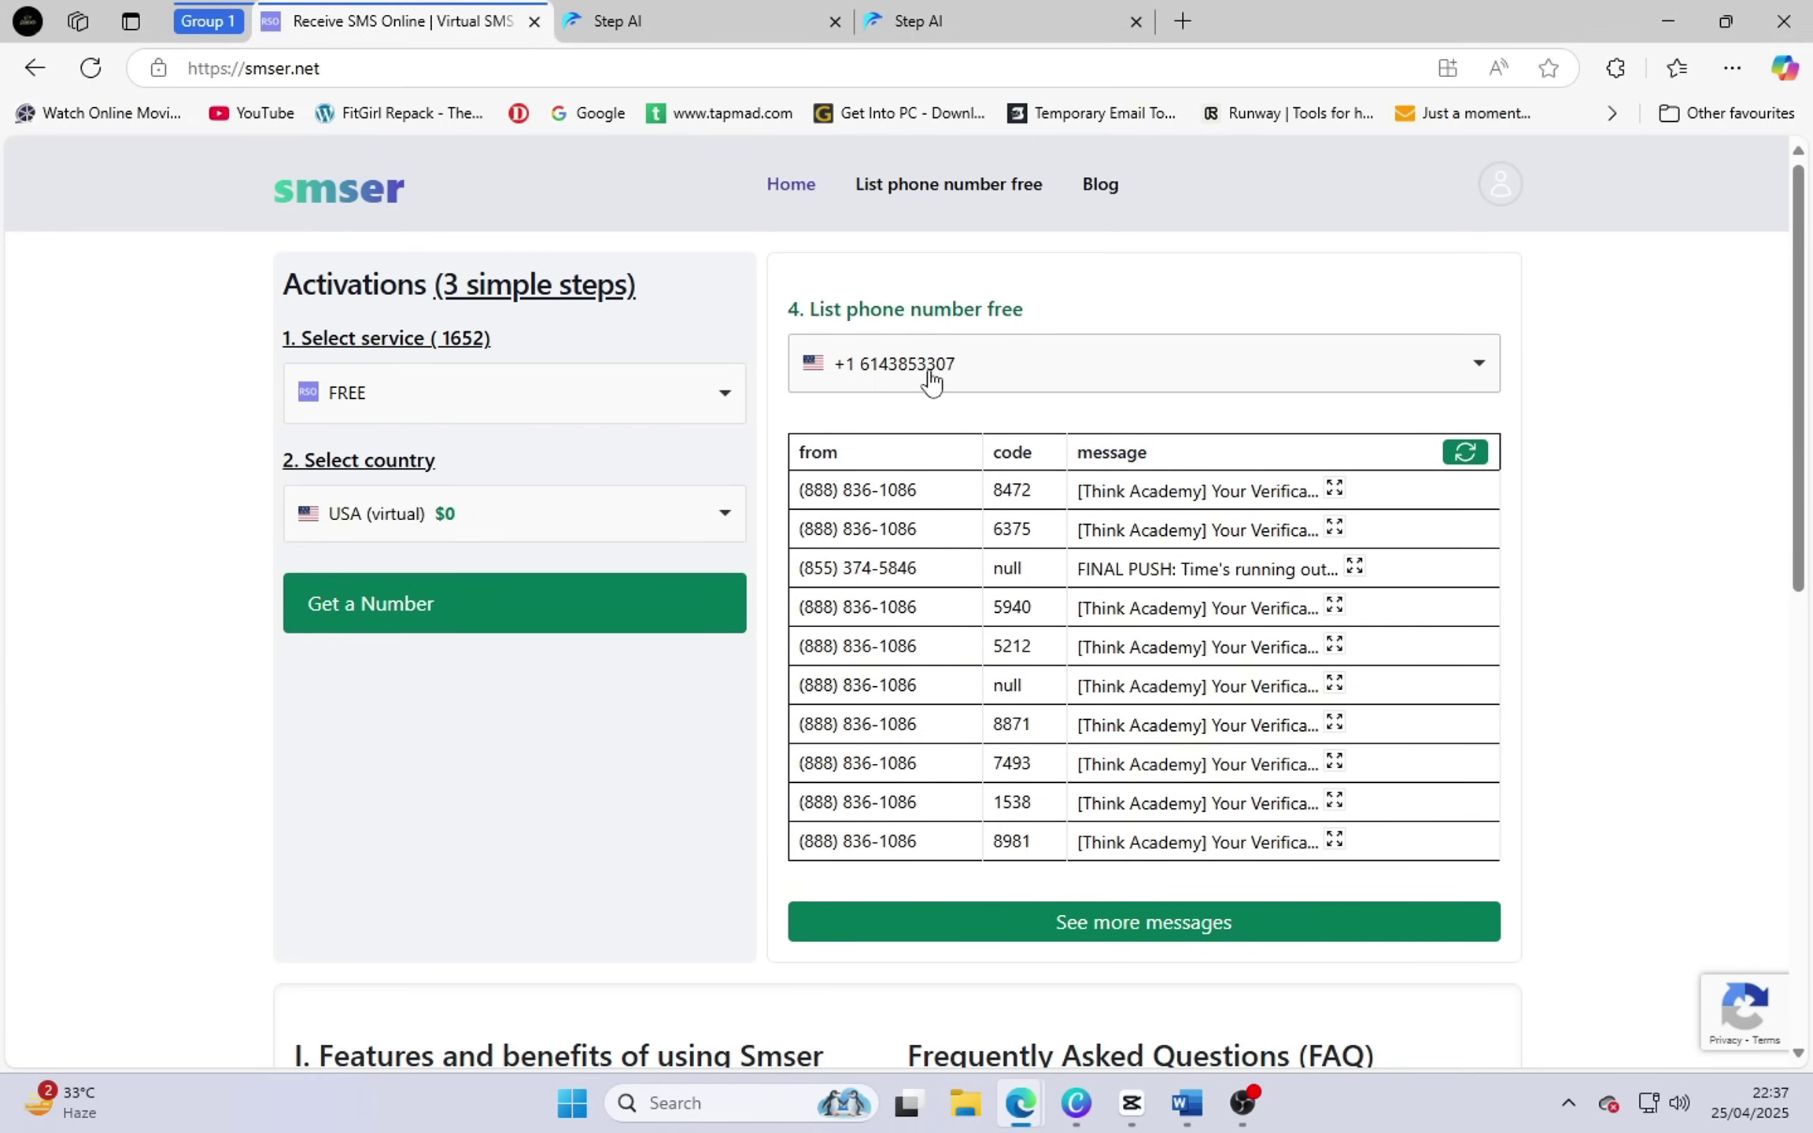
pyautogui.click(945, 21)
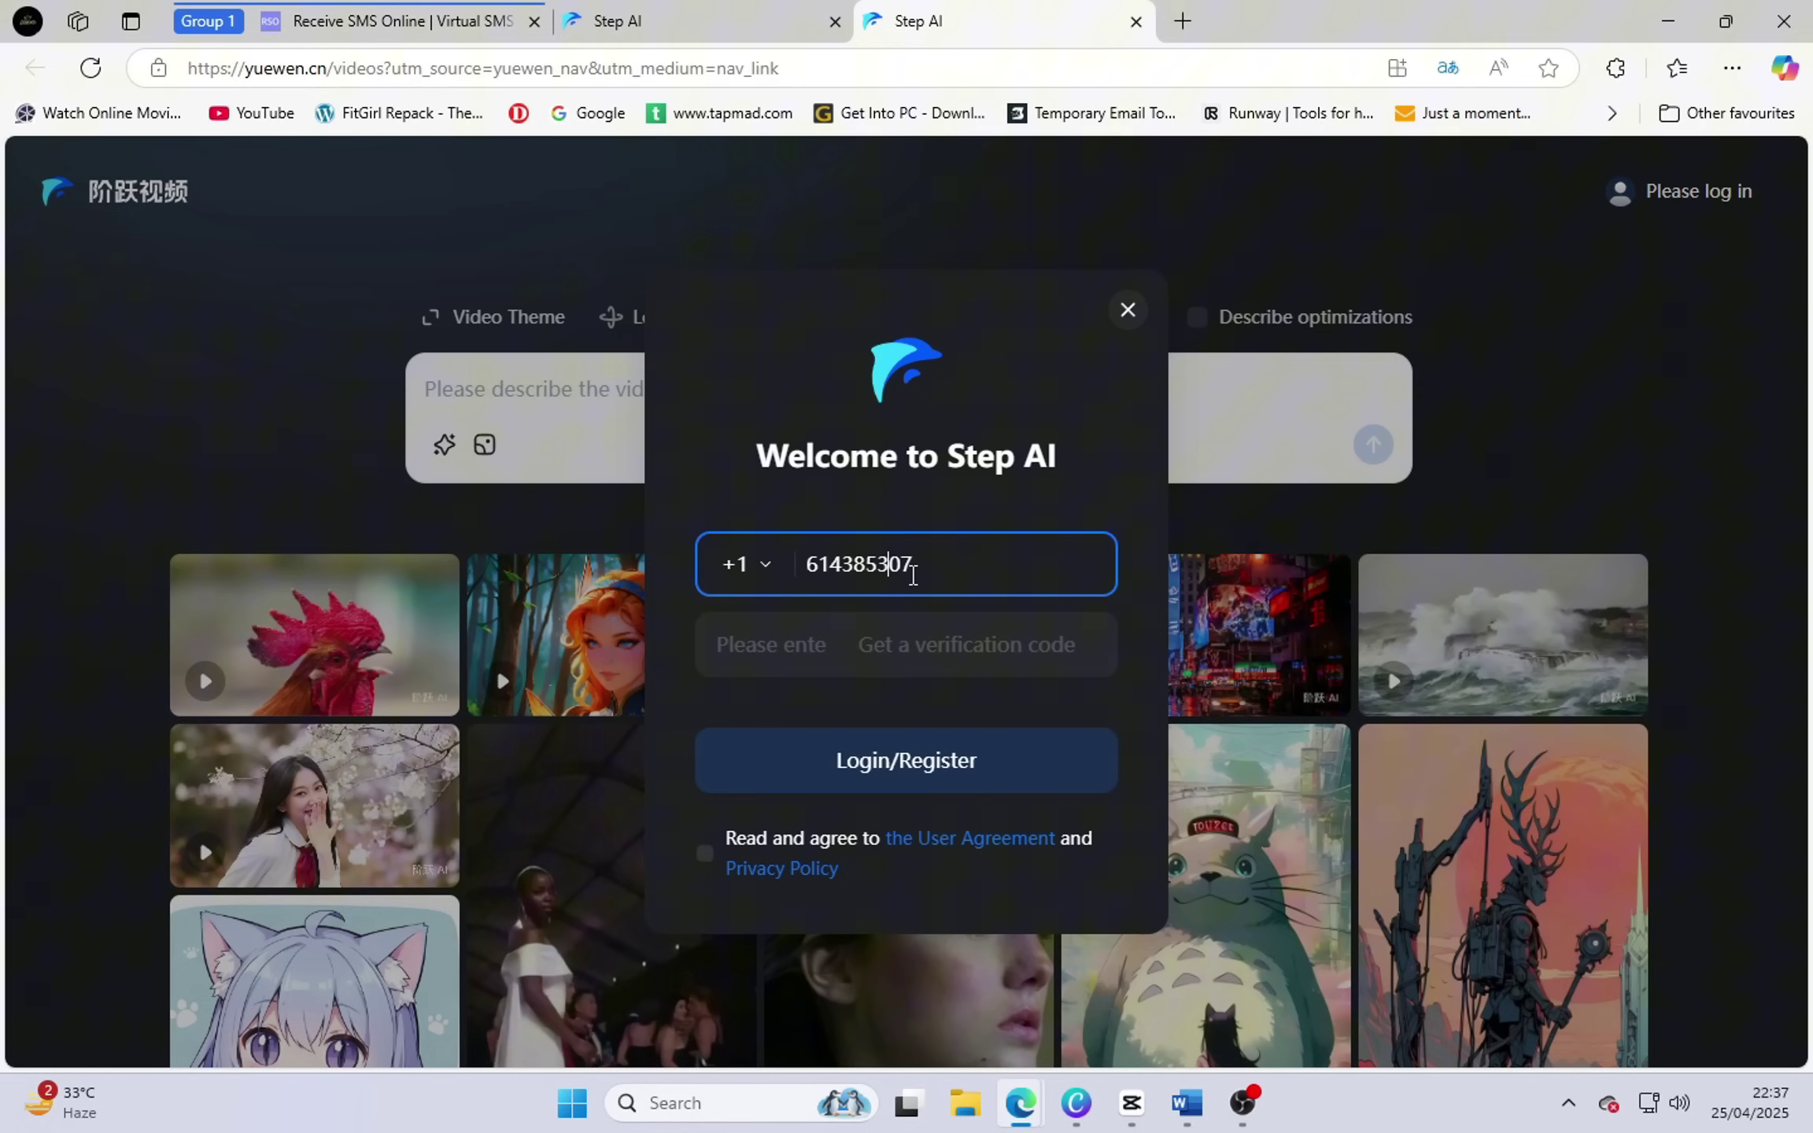
pyautogui.click(923, 641)
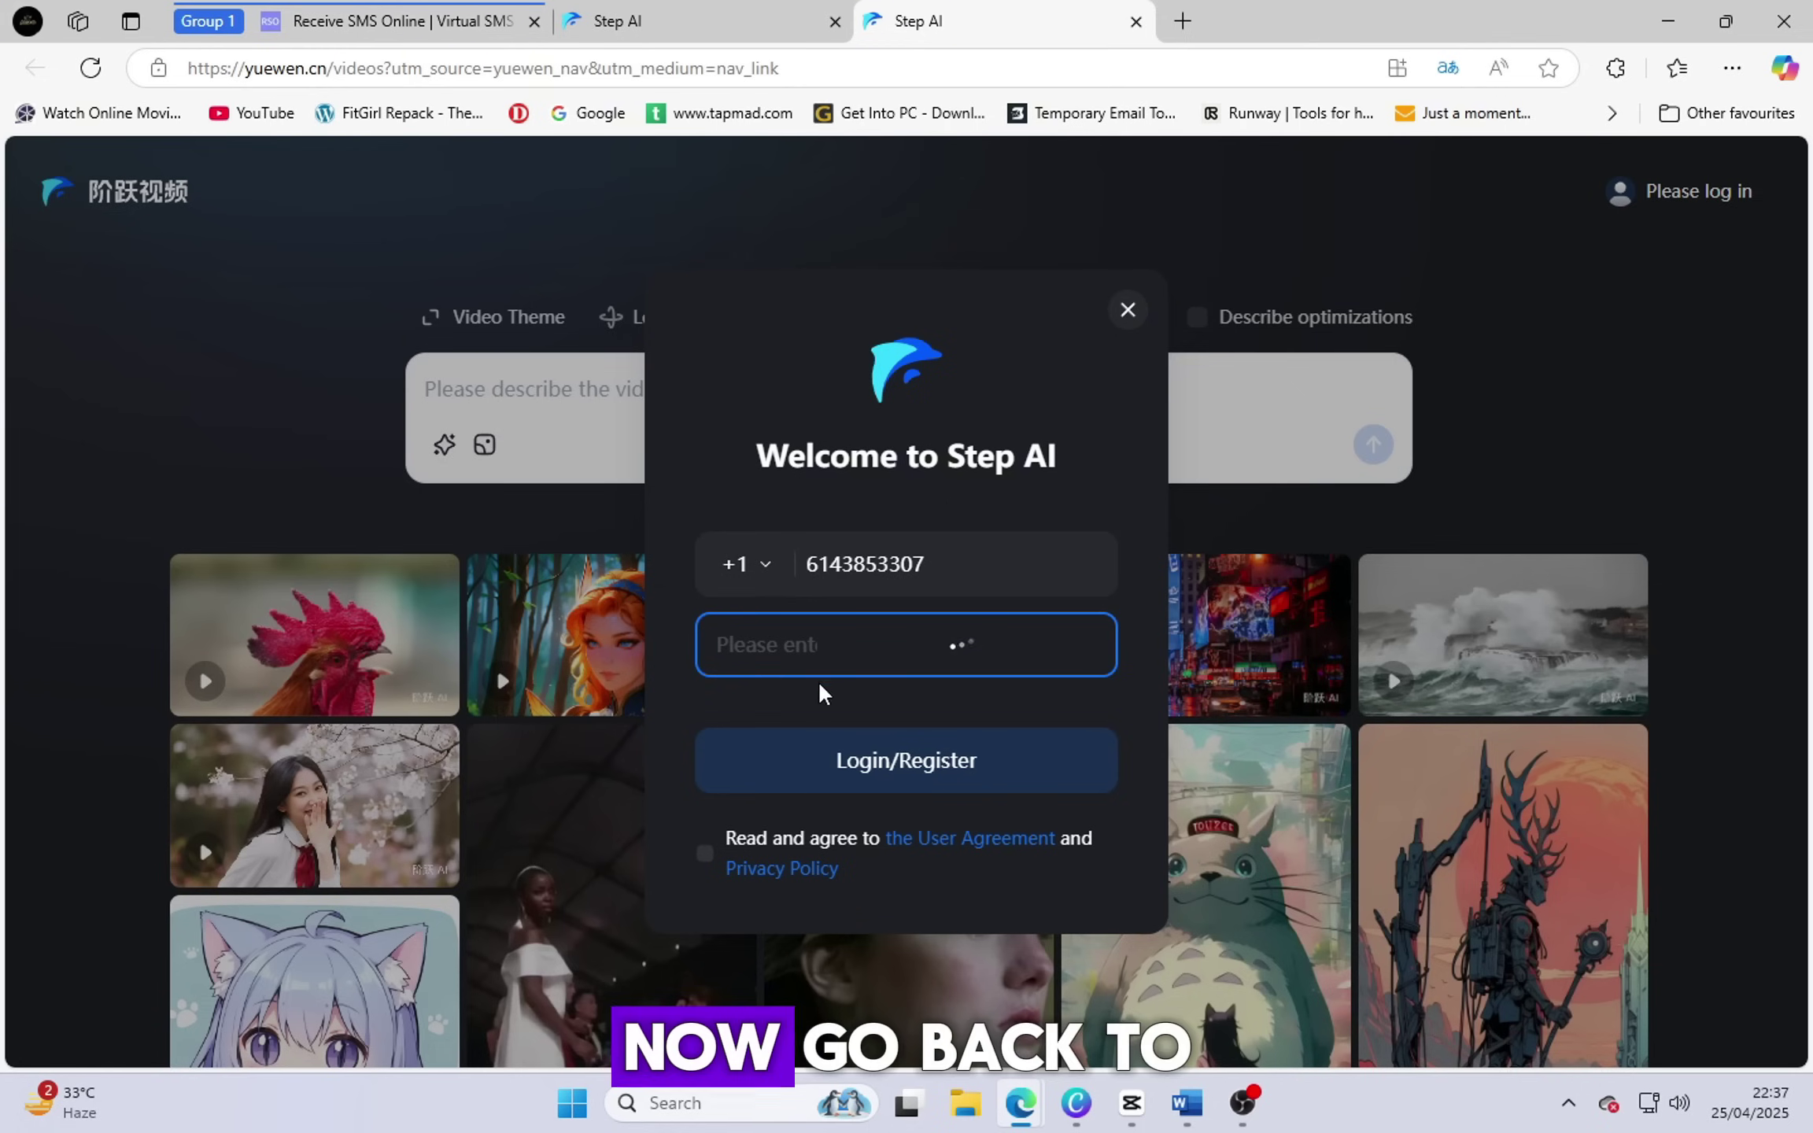
# Copy the received verification code from Smser, enter it, accept the agreement and log in.
pyautogui.click(401, 21)
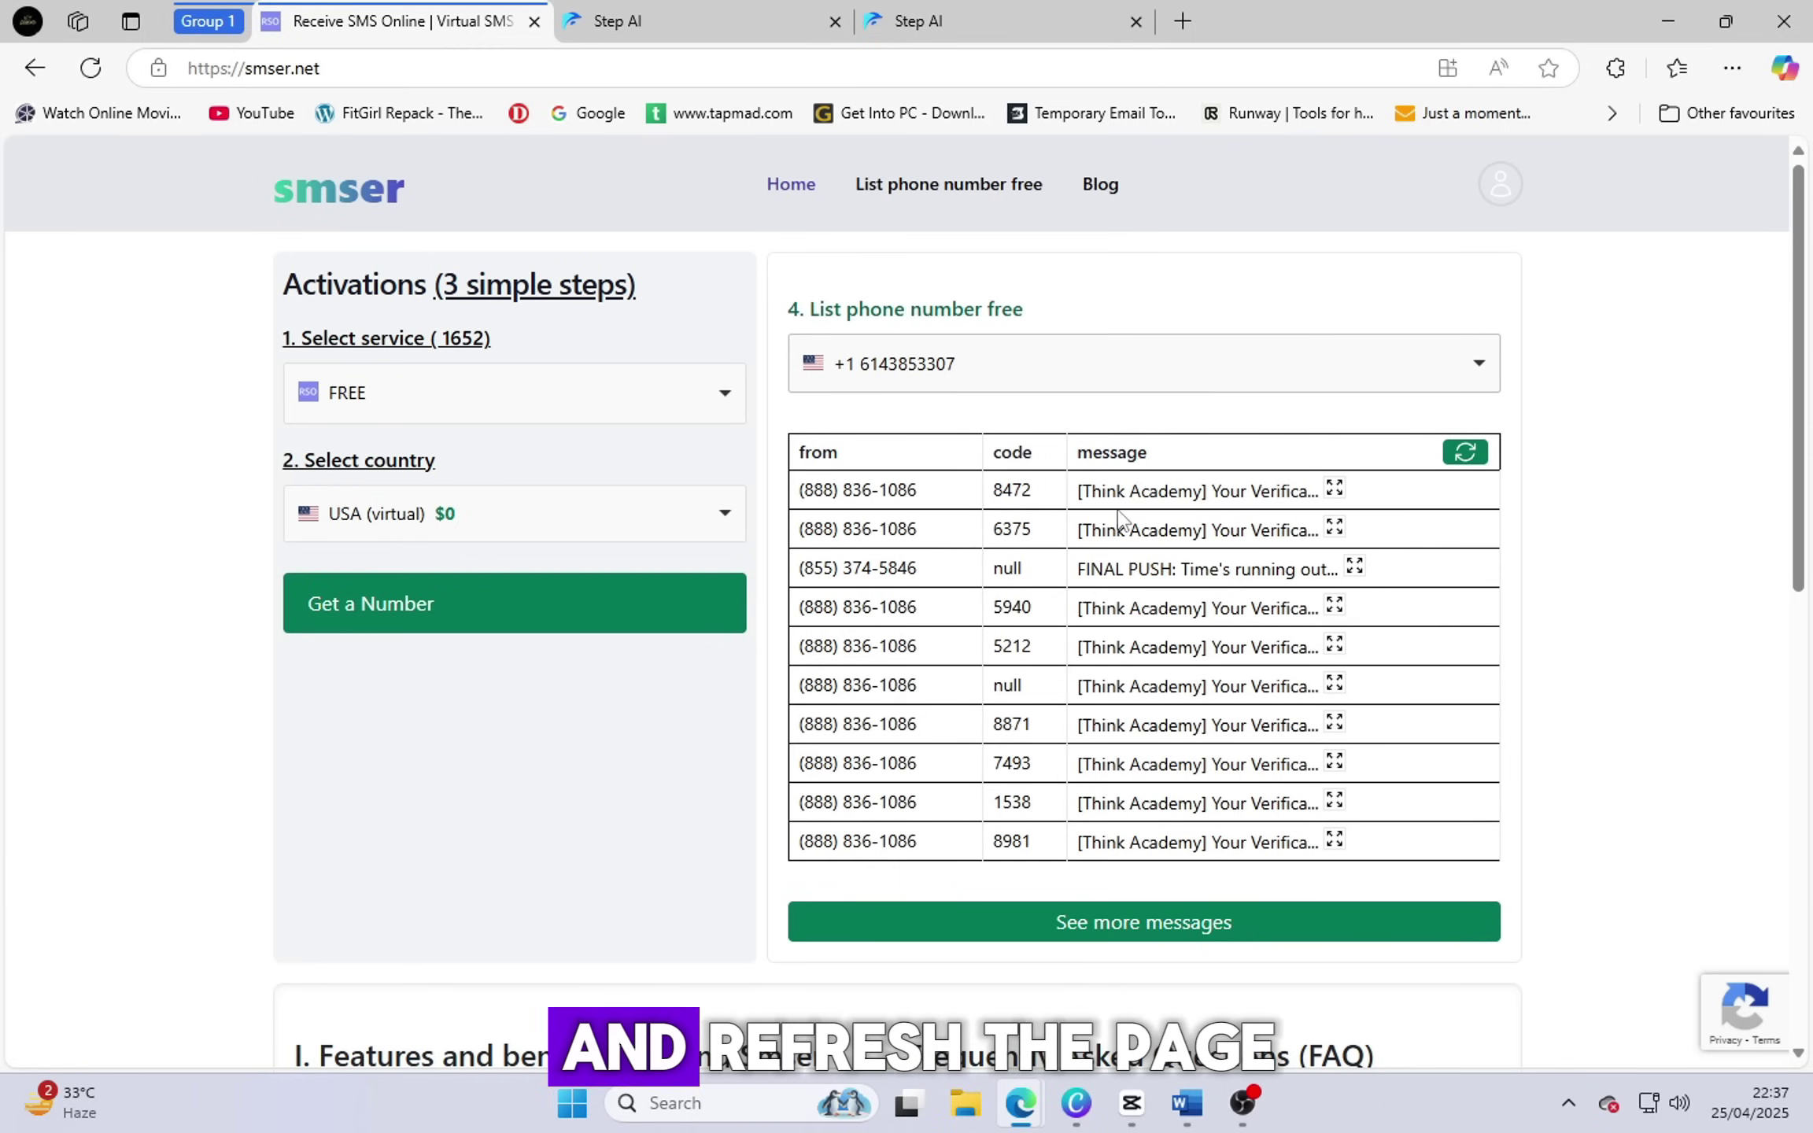
pyautogui.click(1464, 454)
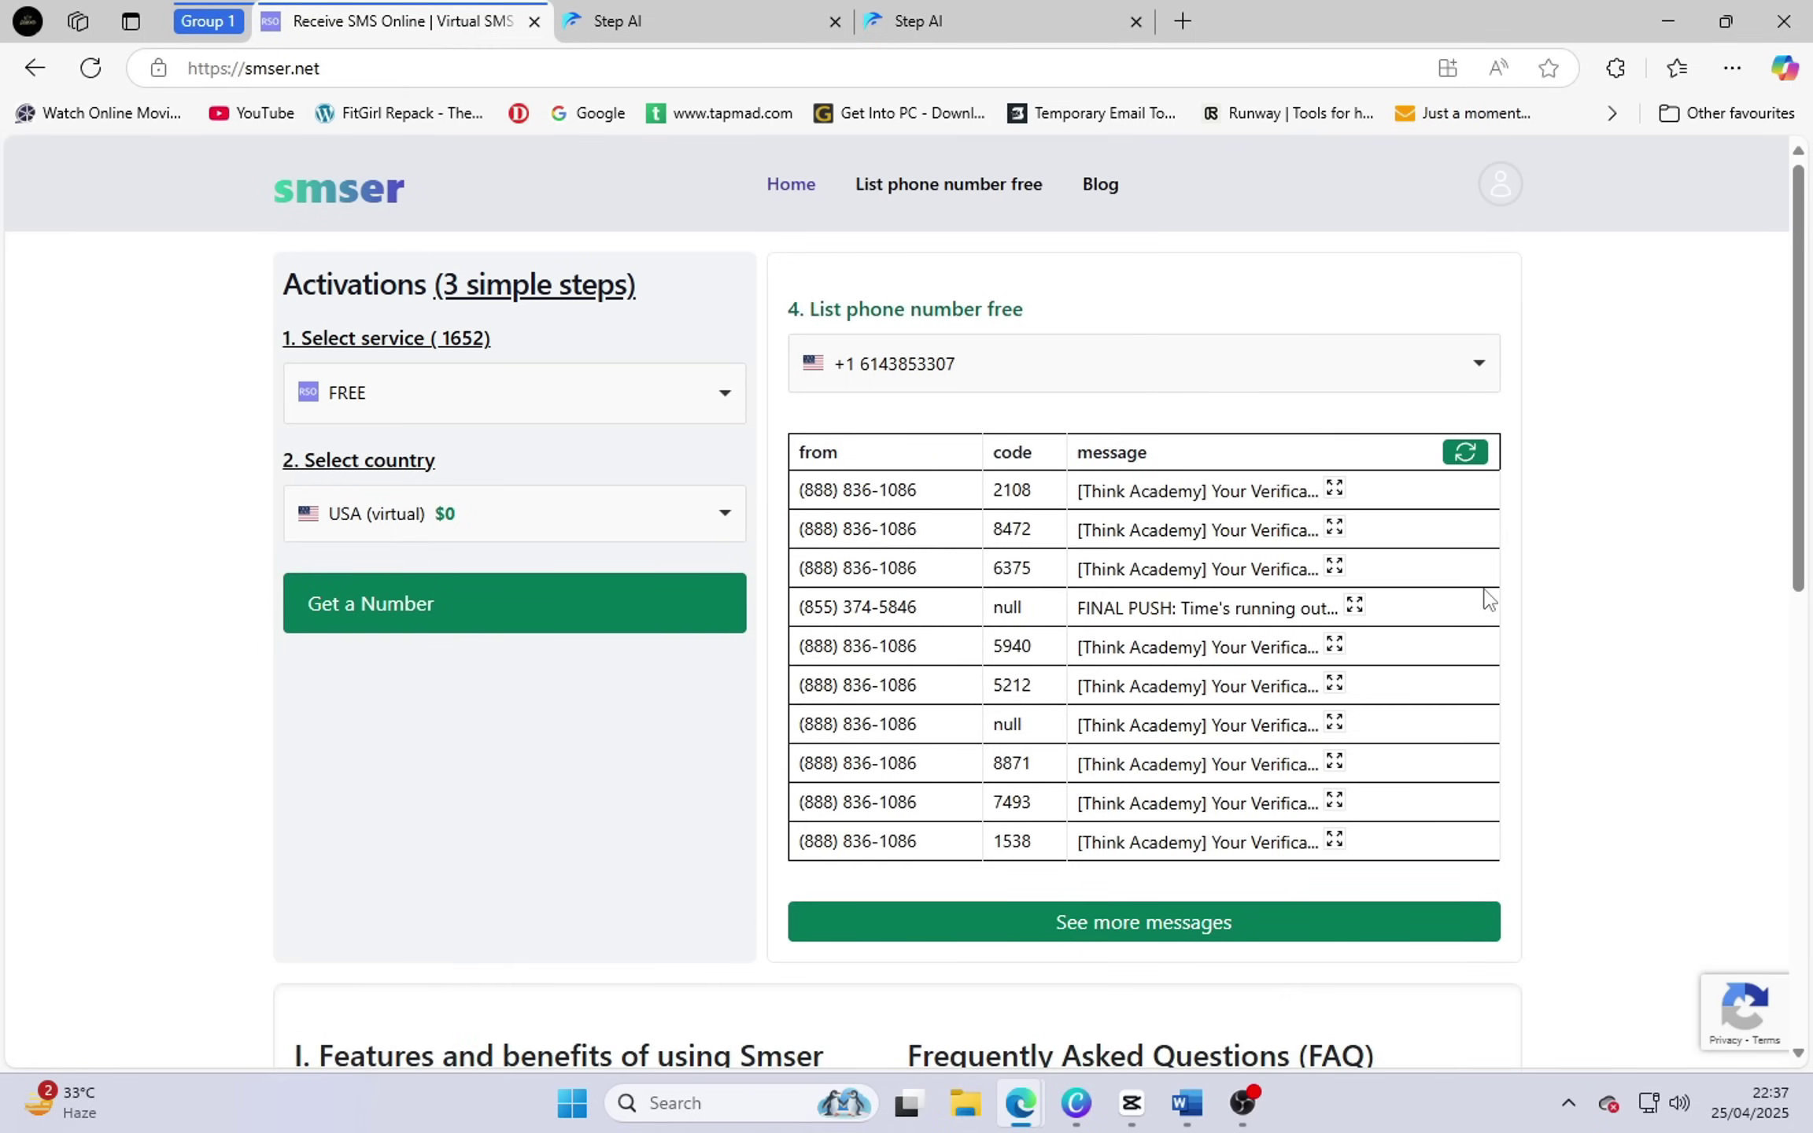
pyautogui.doubleClick(1012, 489)
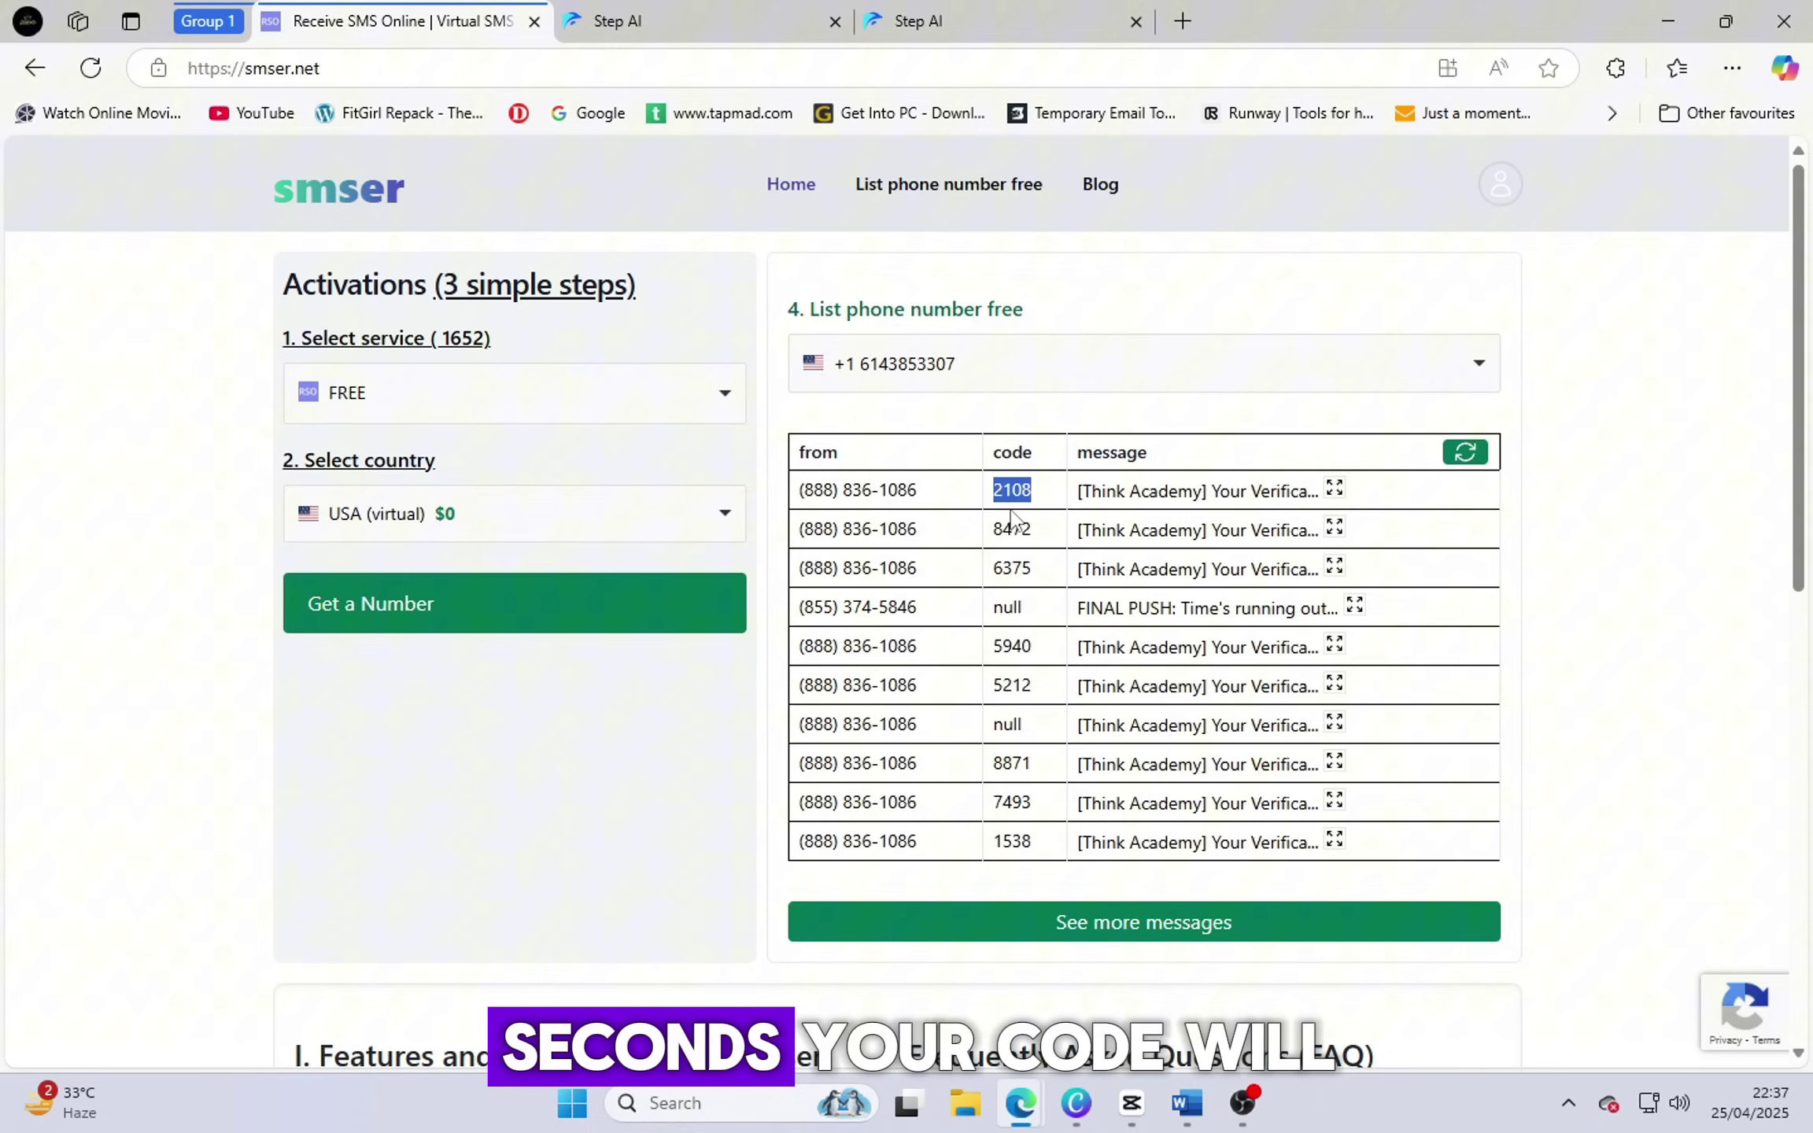
pyautogui.click(919, 21)
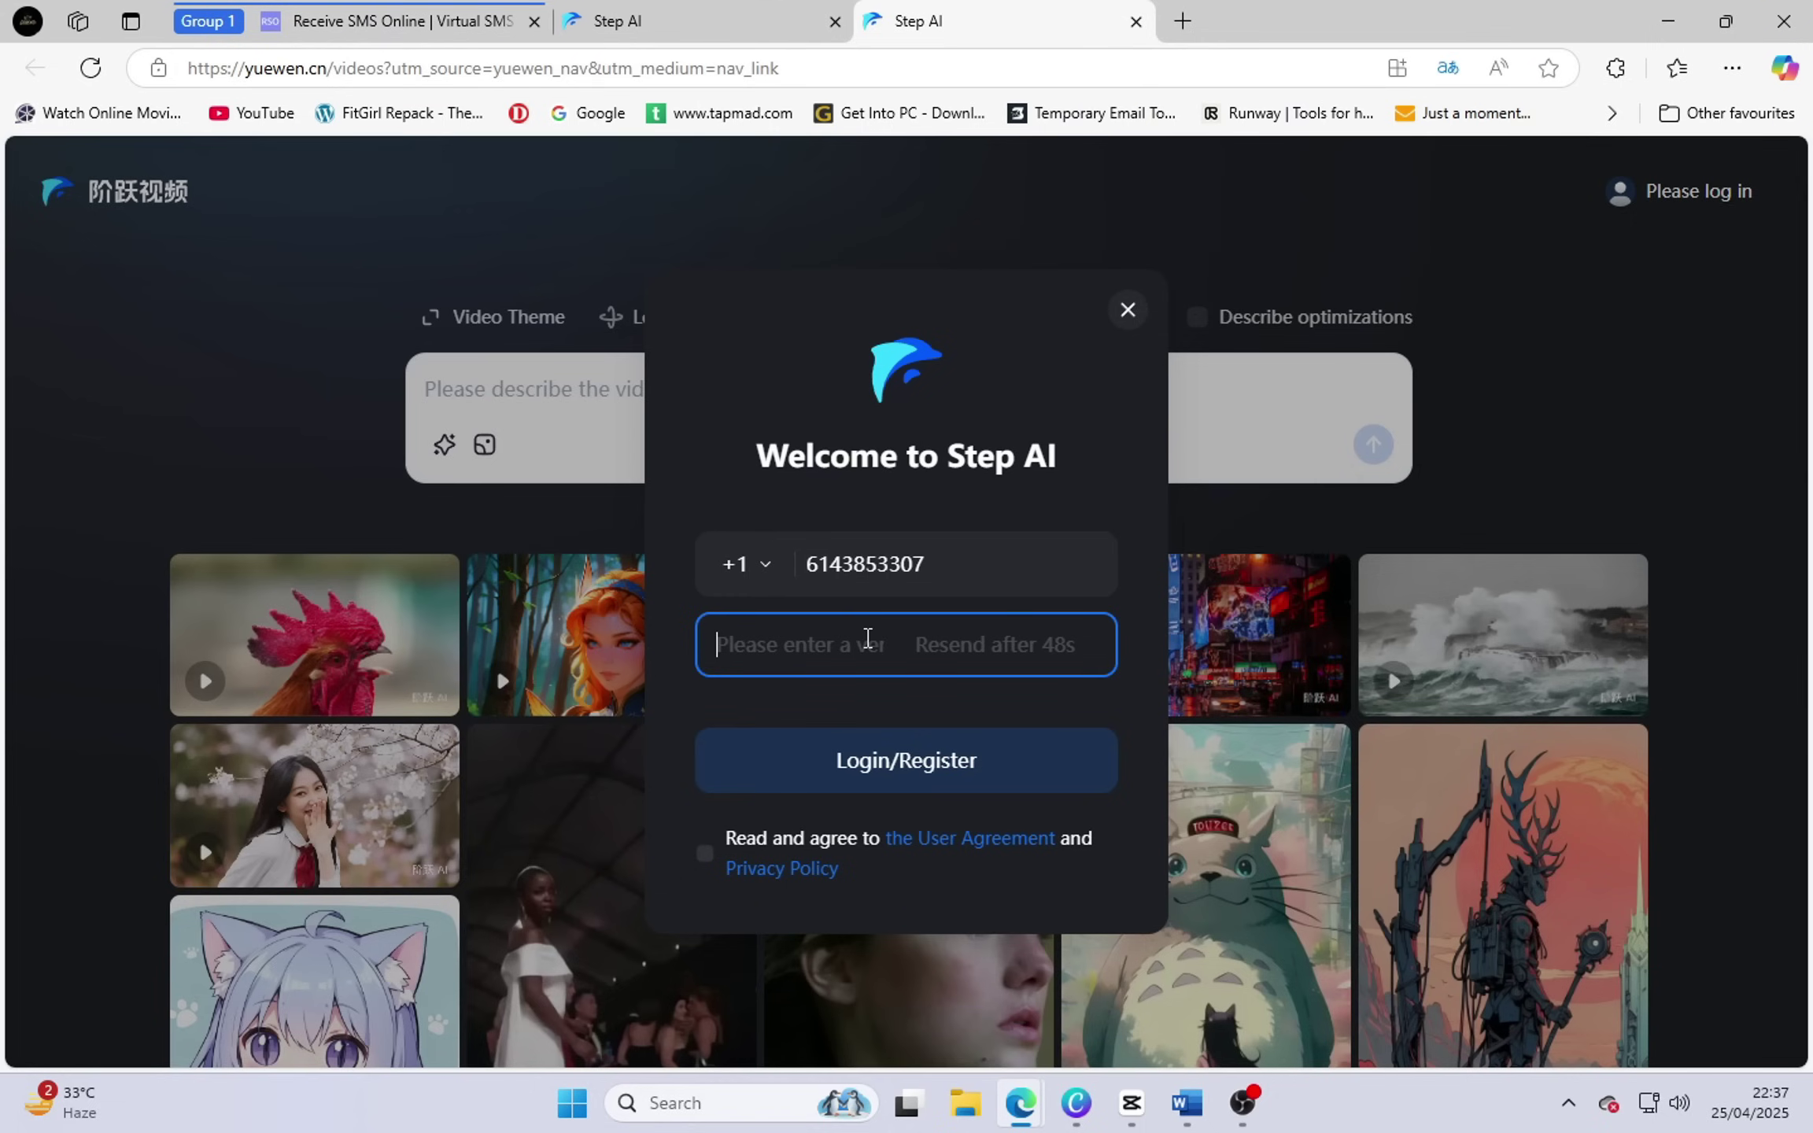
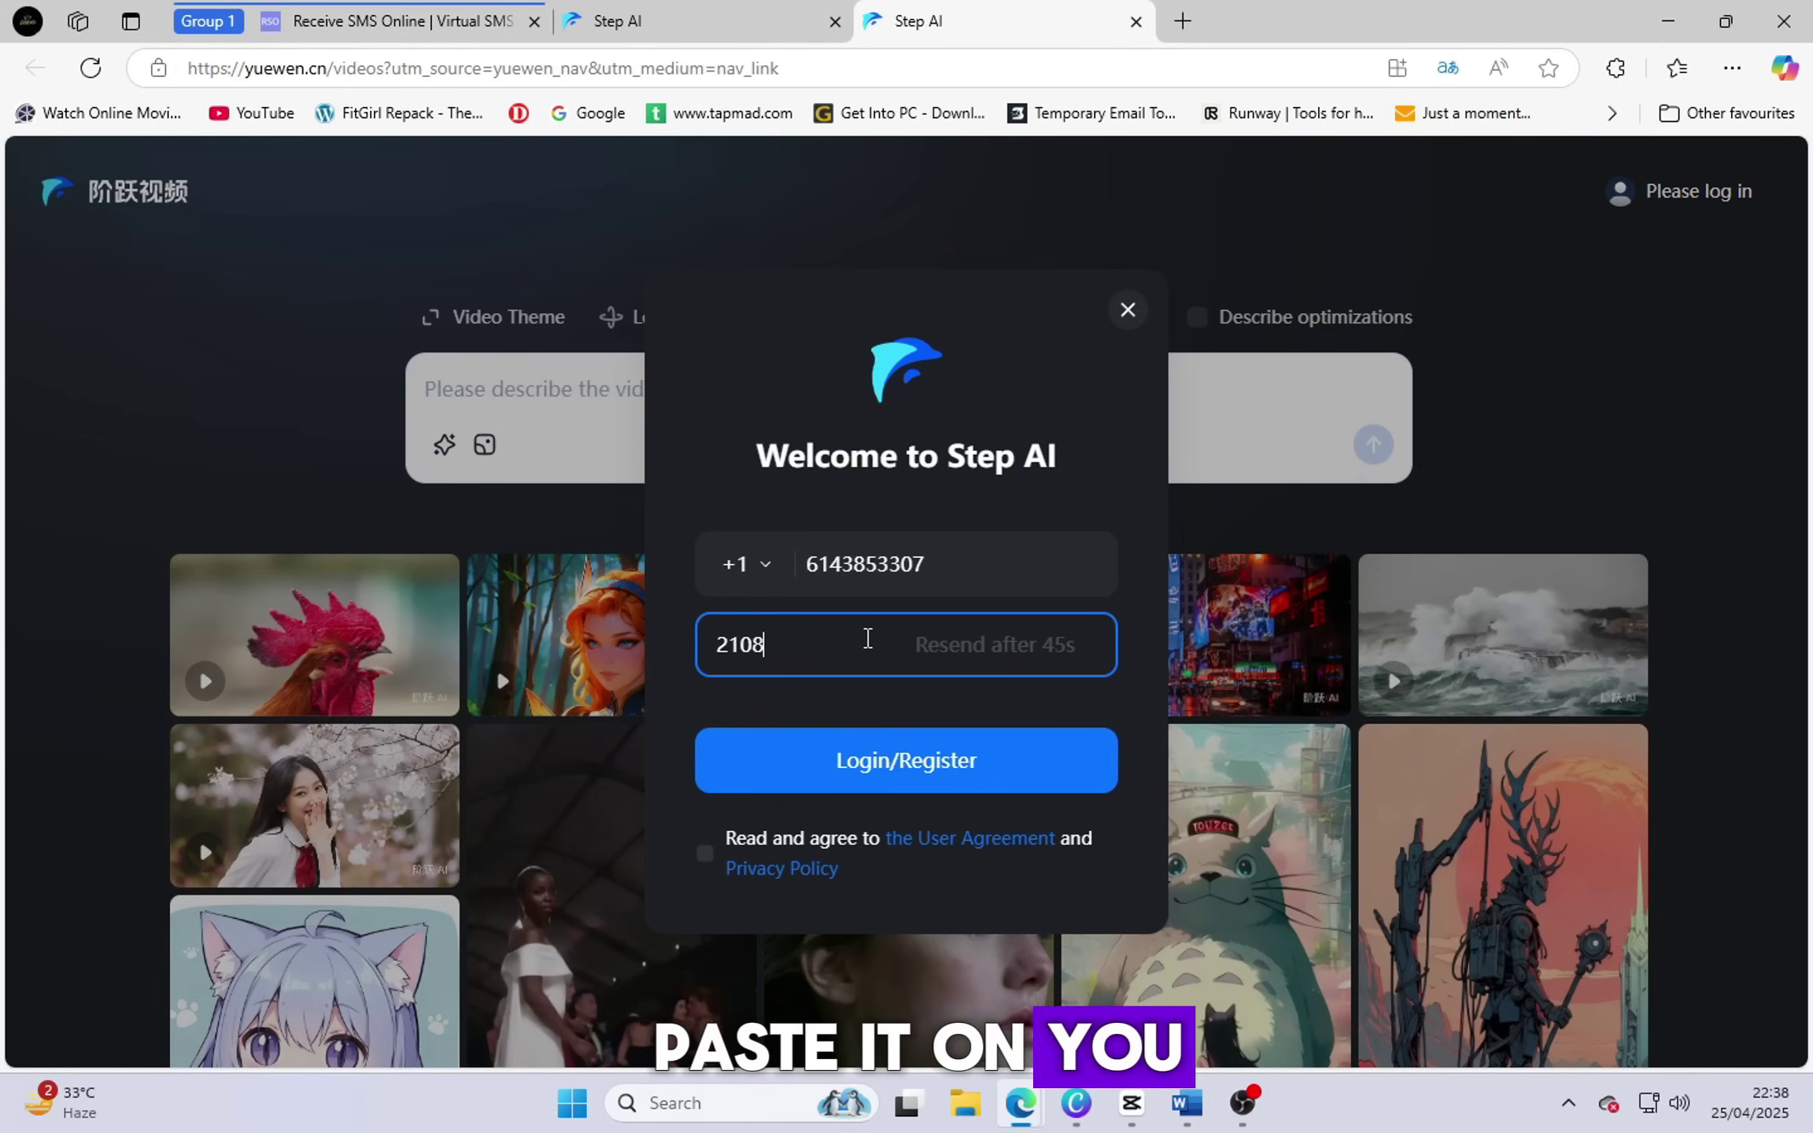
pyautogui.click(717, 858)
pyautogui.click(968, 783)
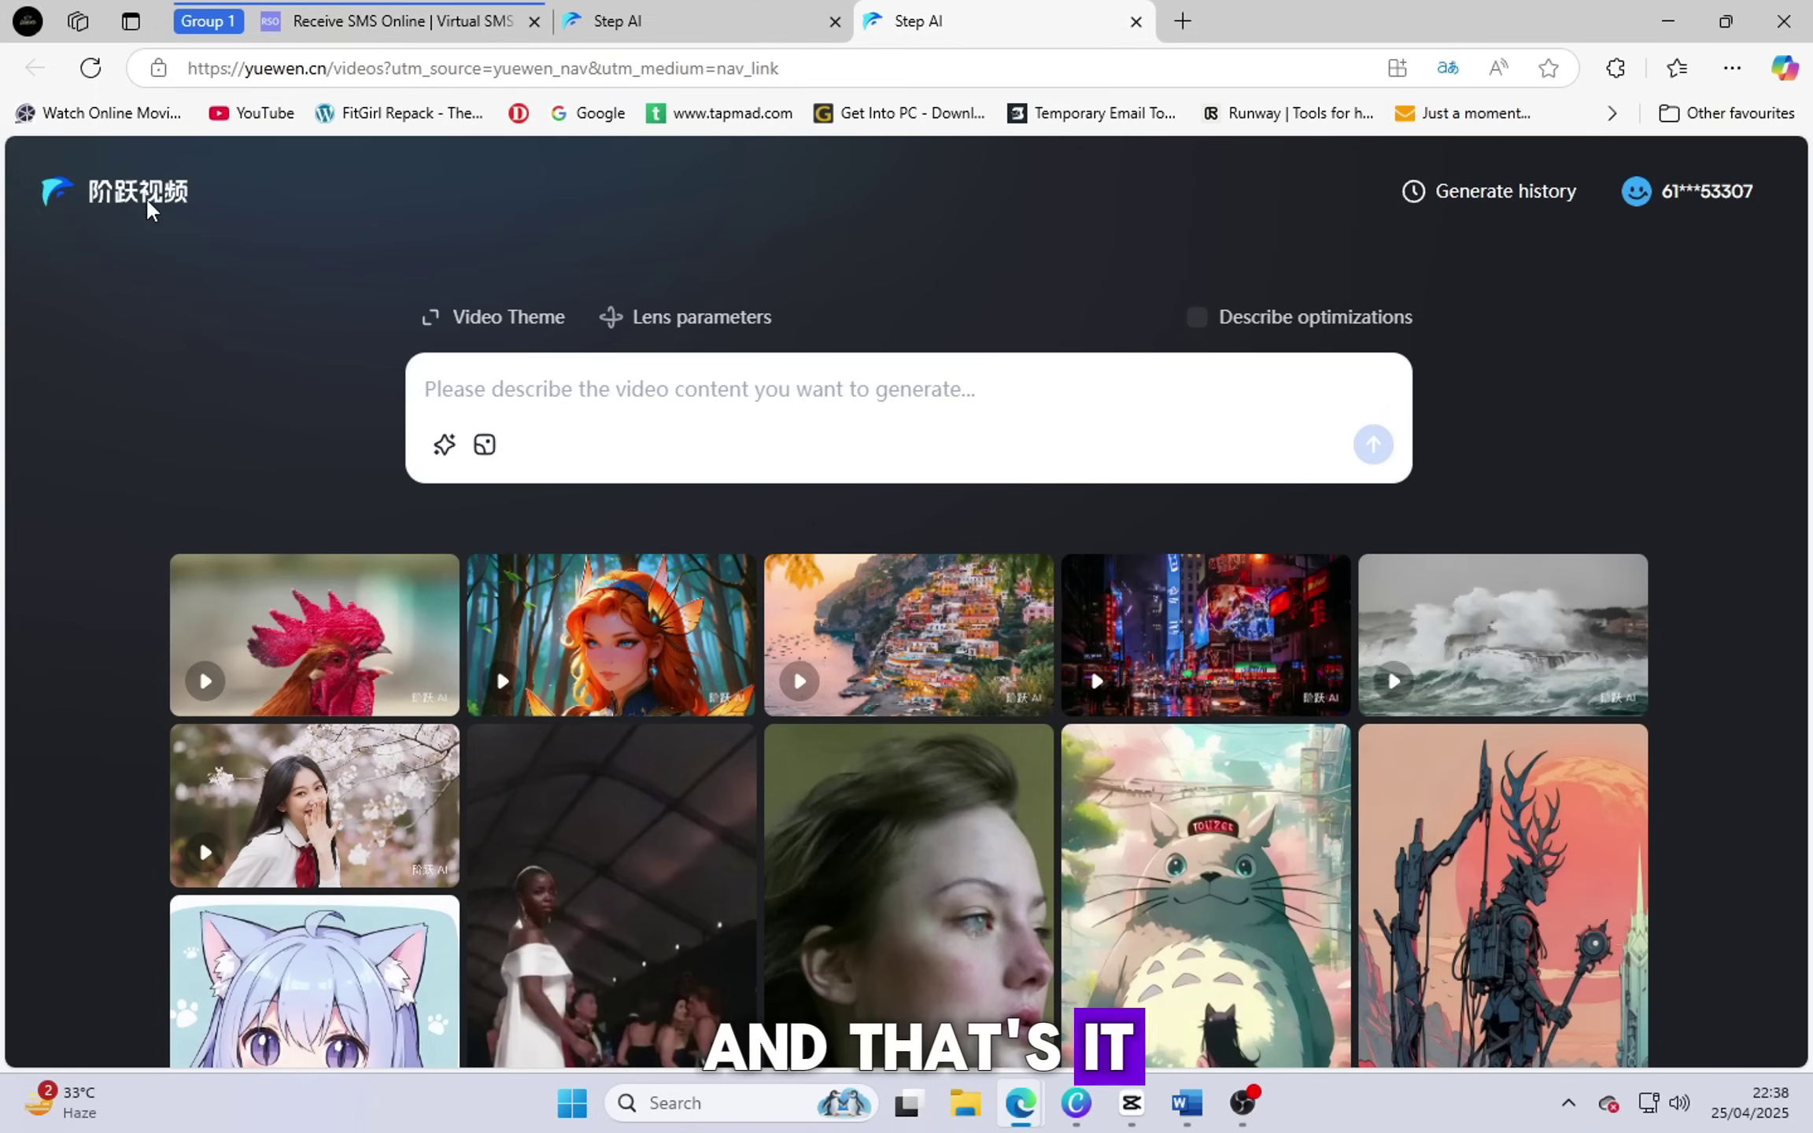
# Generate a prompt from the city video theme, attach the first car image, and cut the Chinese prompt.
pyautogui.click(495, 337)
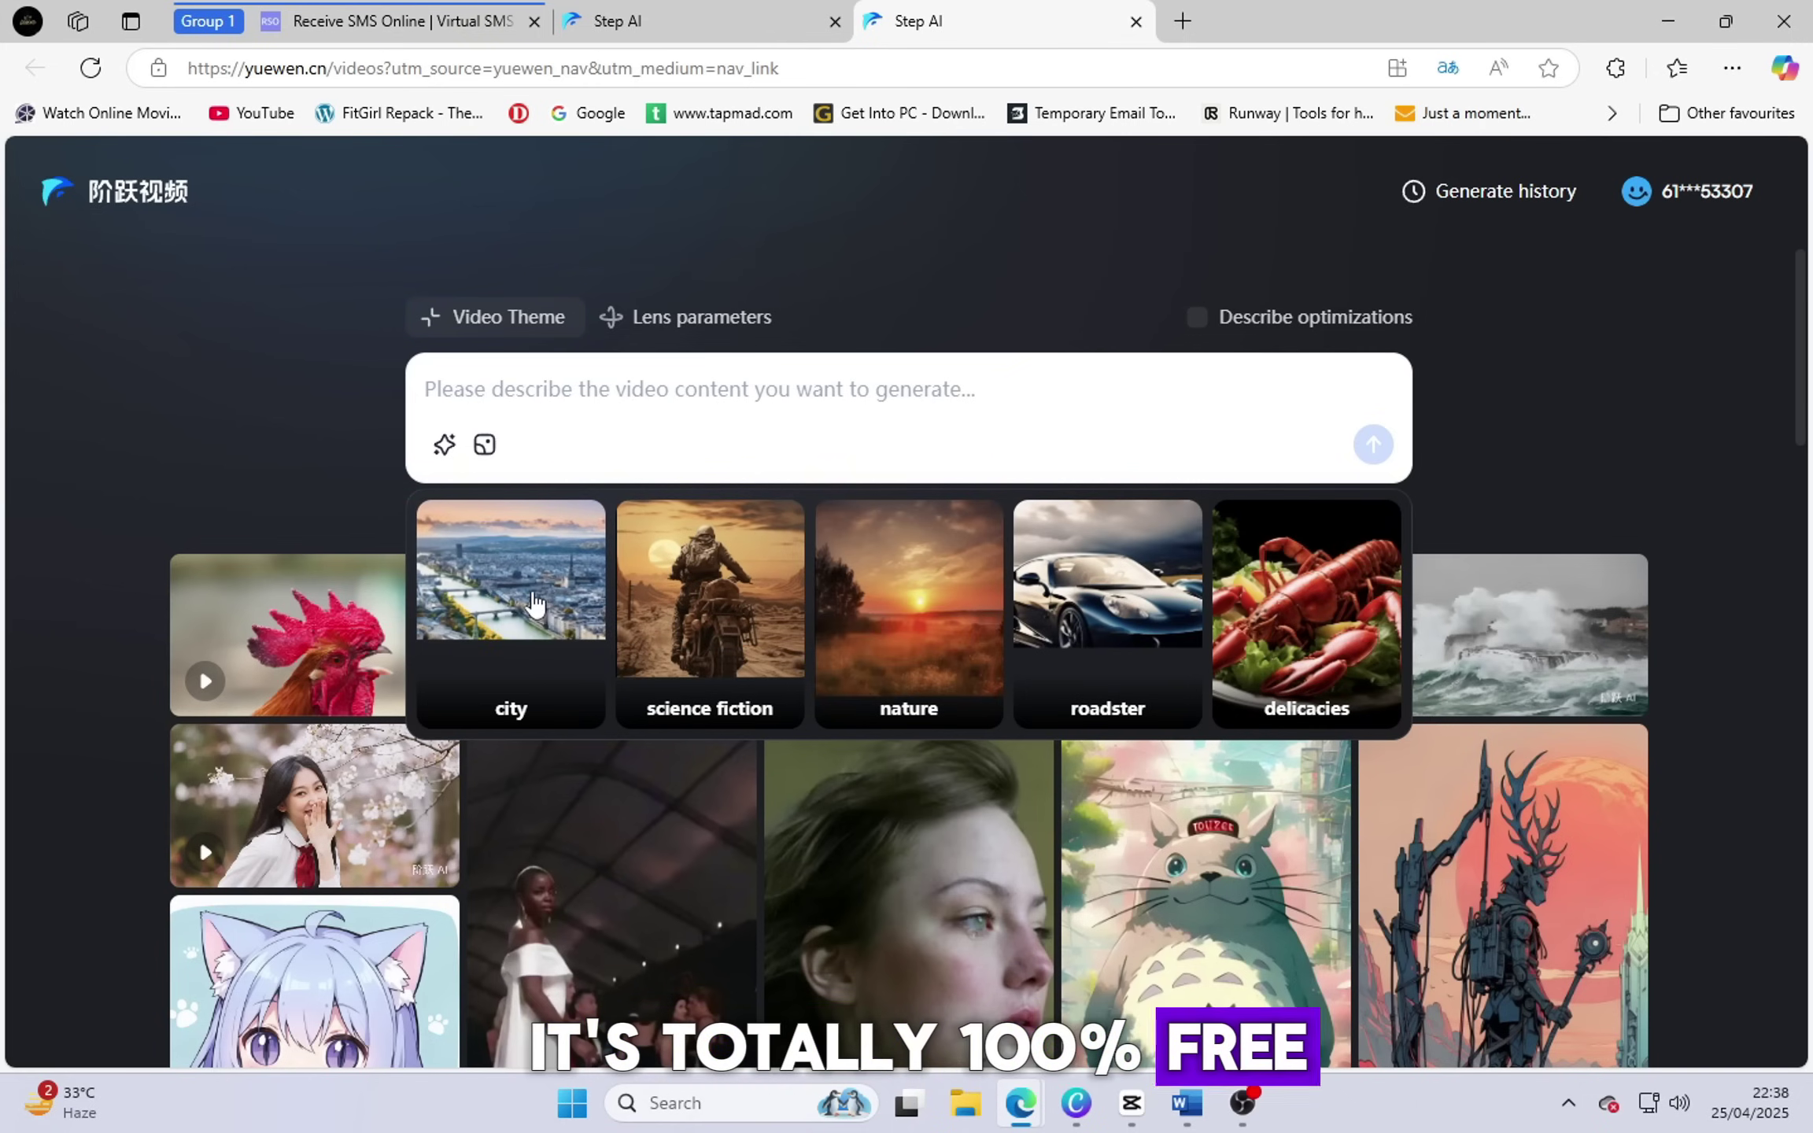
pyautogui.click(525, 606)
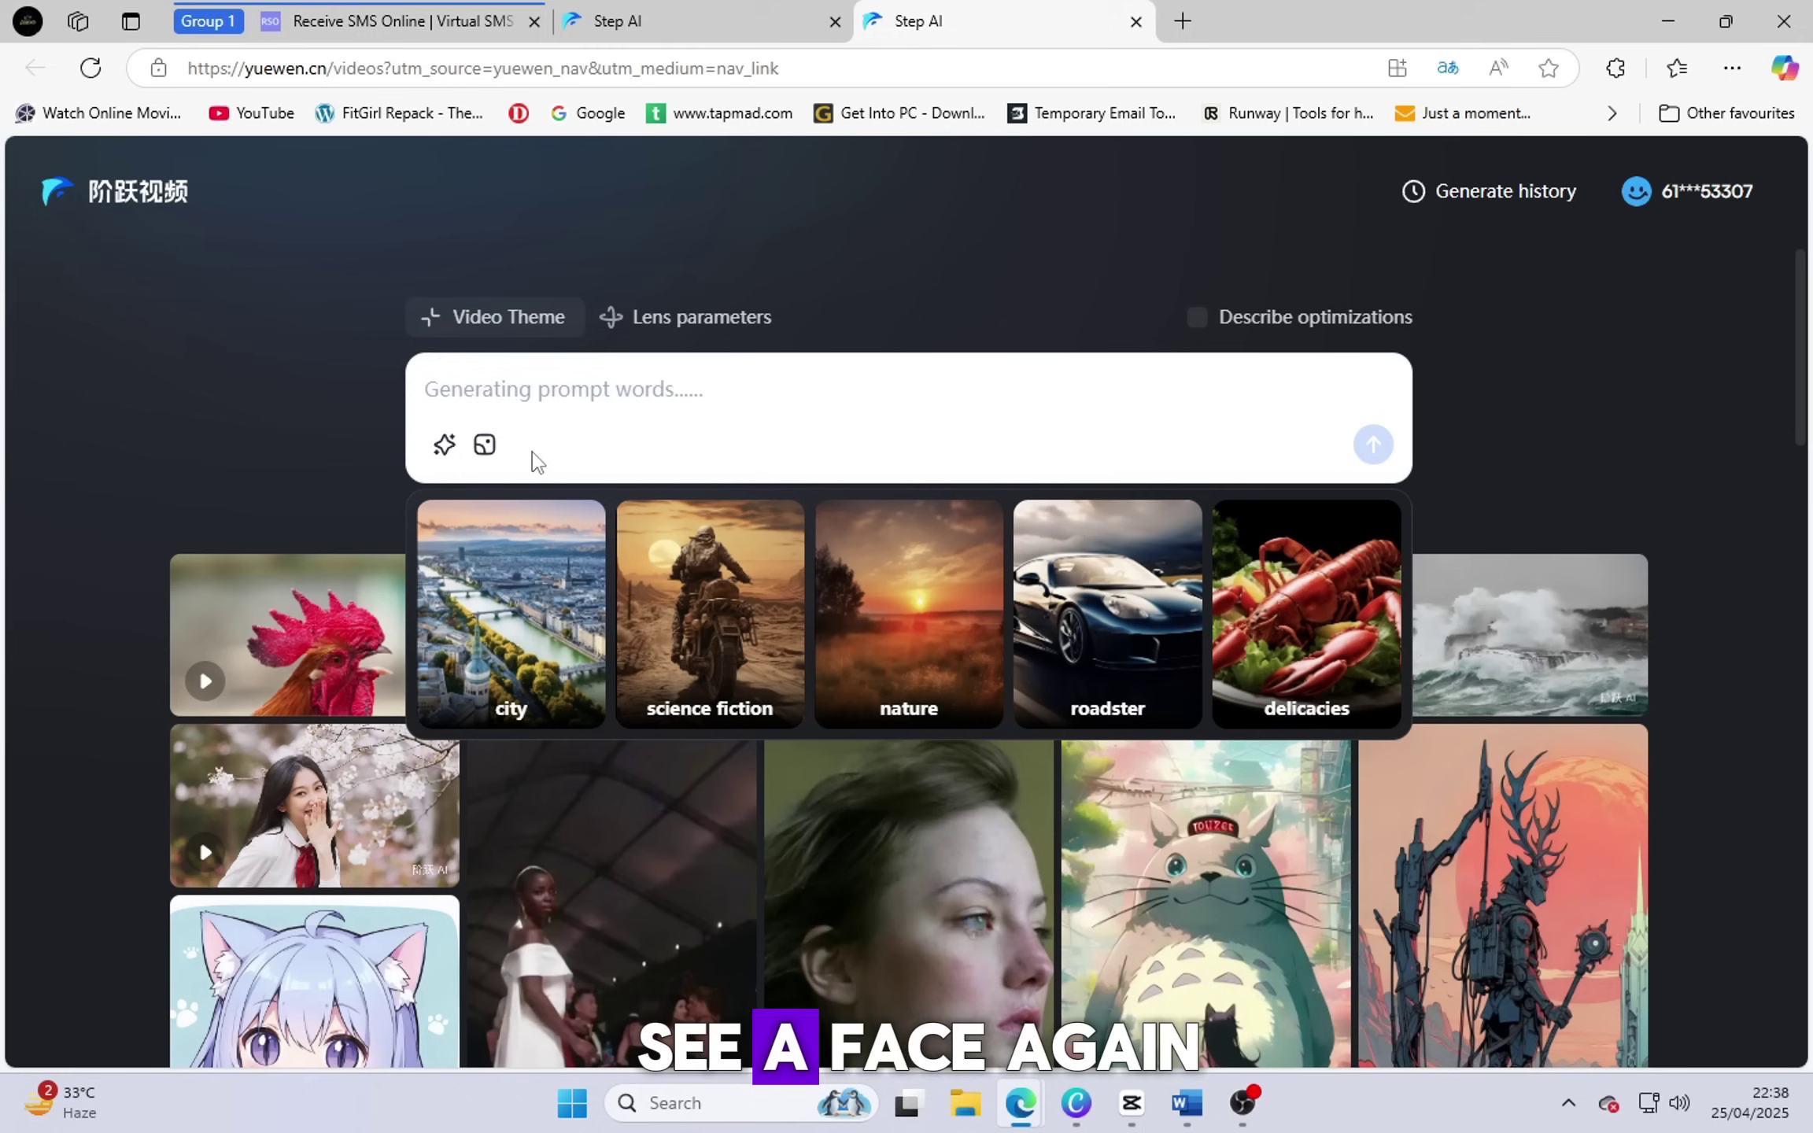
pyautogui.click(486, 446)
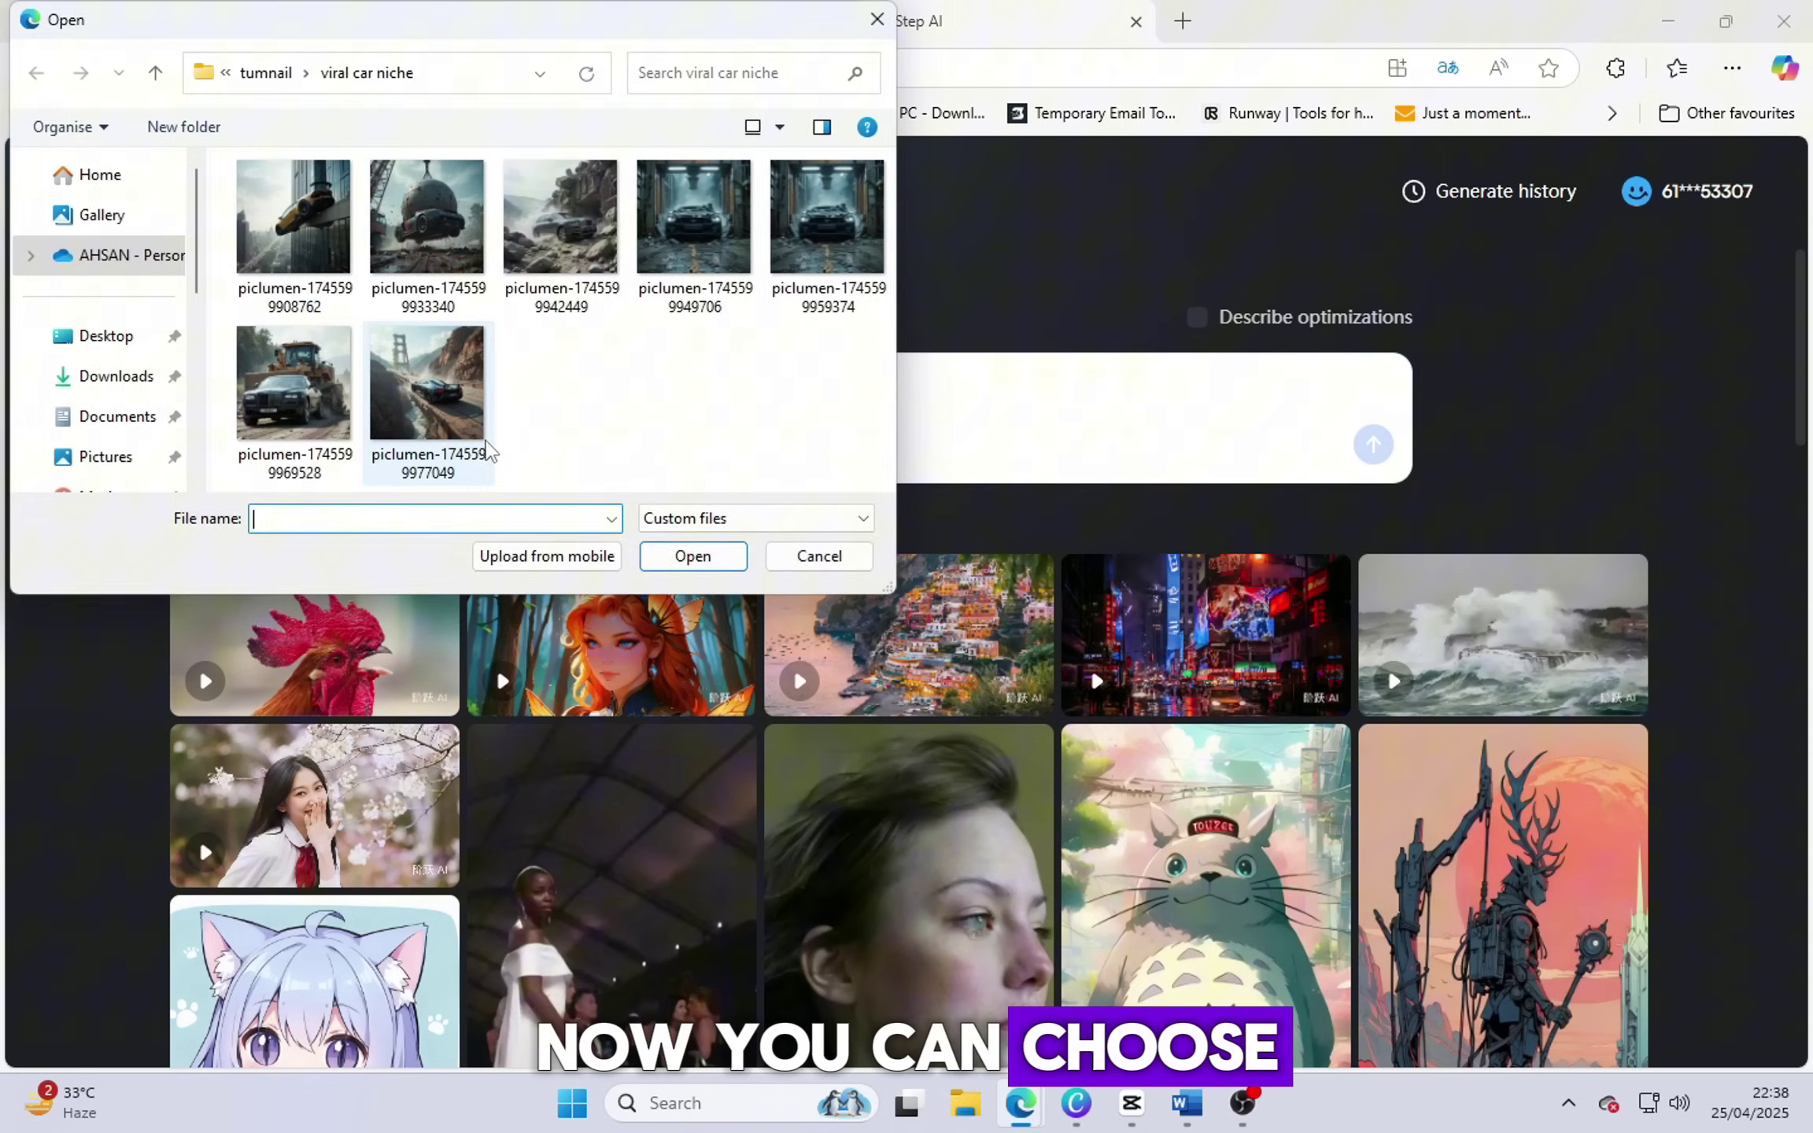
pyautogui.doubleClick(277, 275)
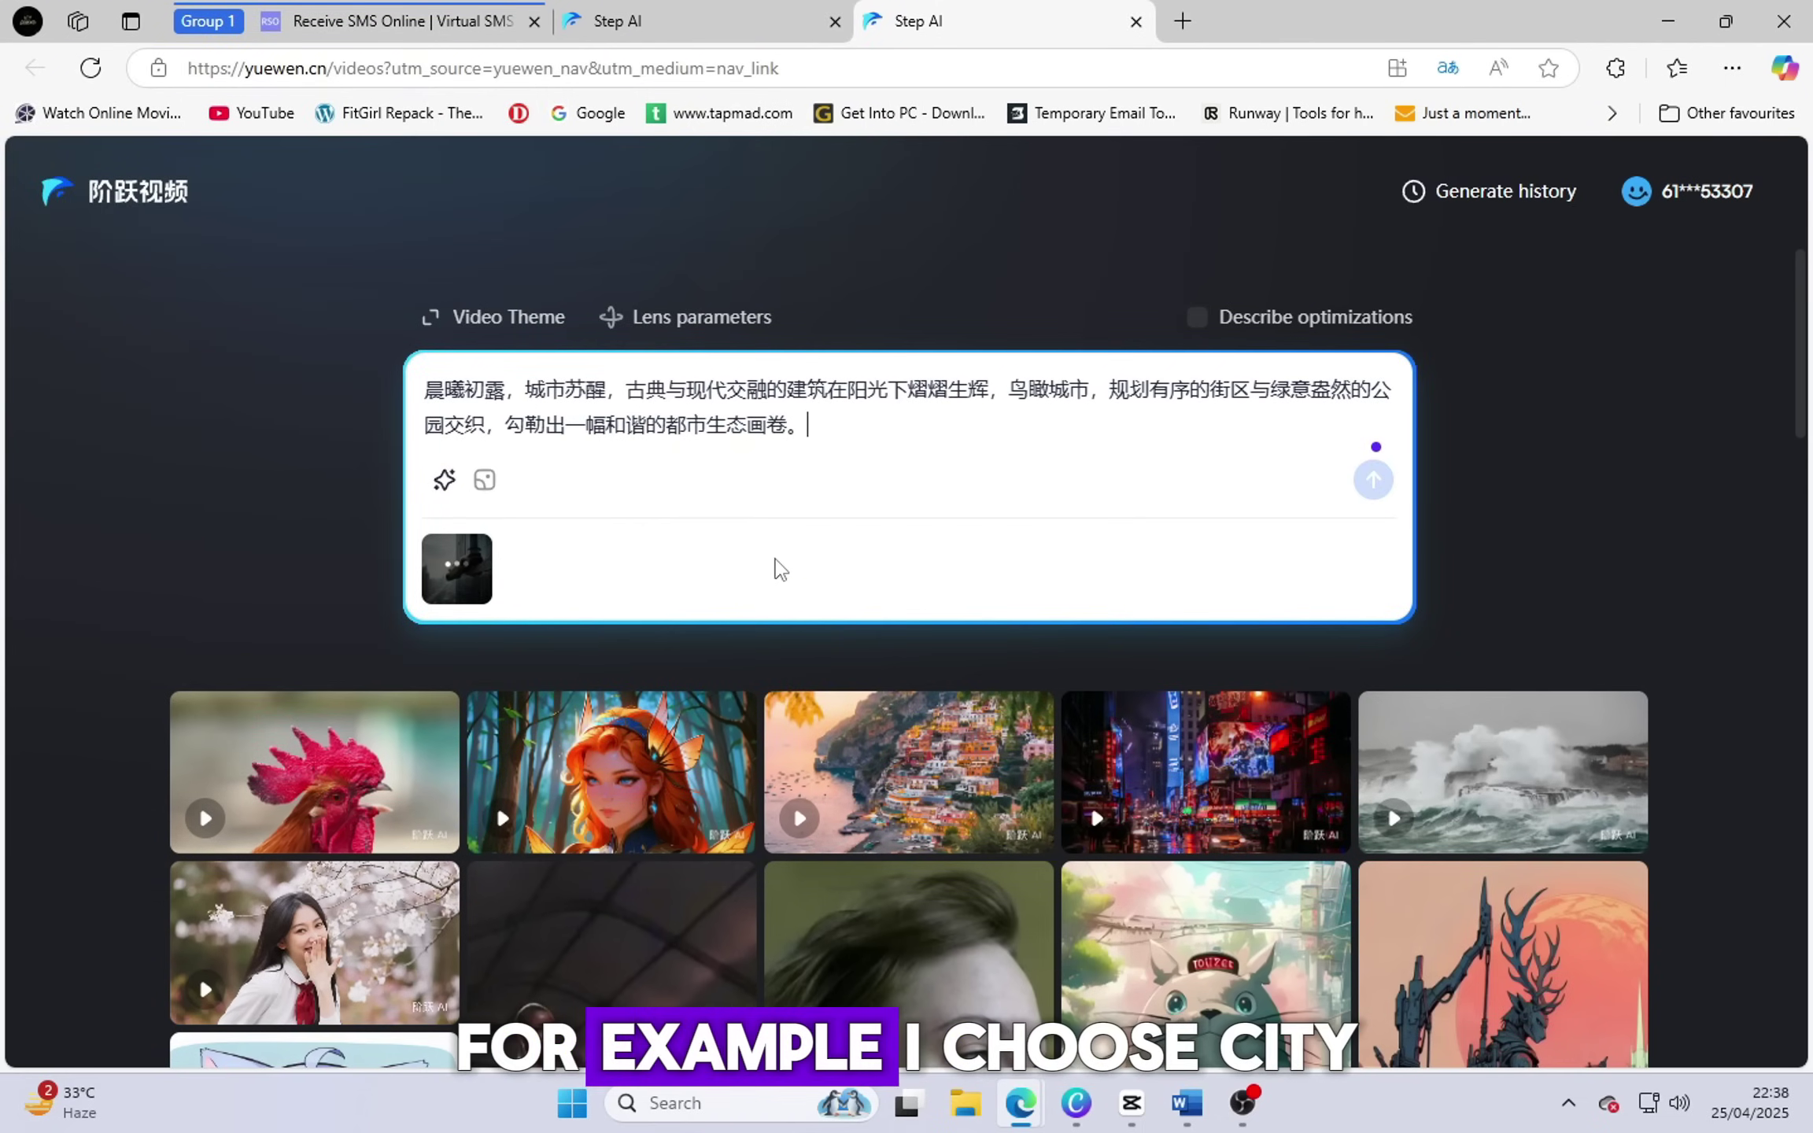
pyautogui.moveTo(826, 436); pyautogui.dragTo(291, 373)
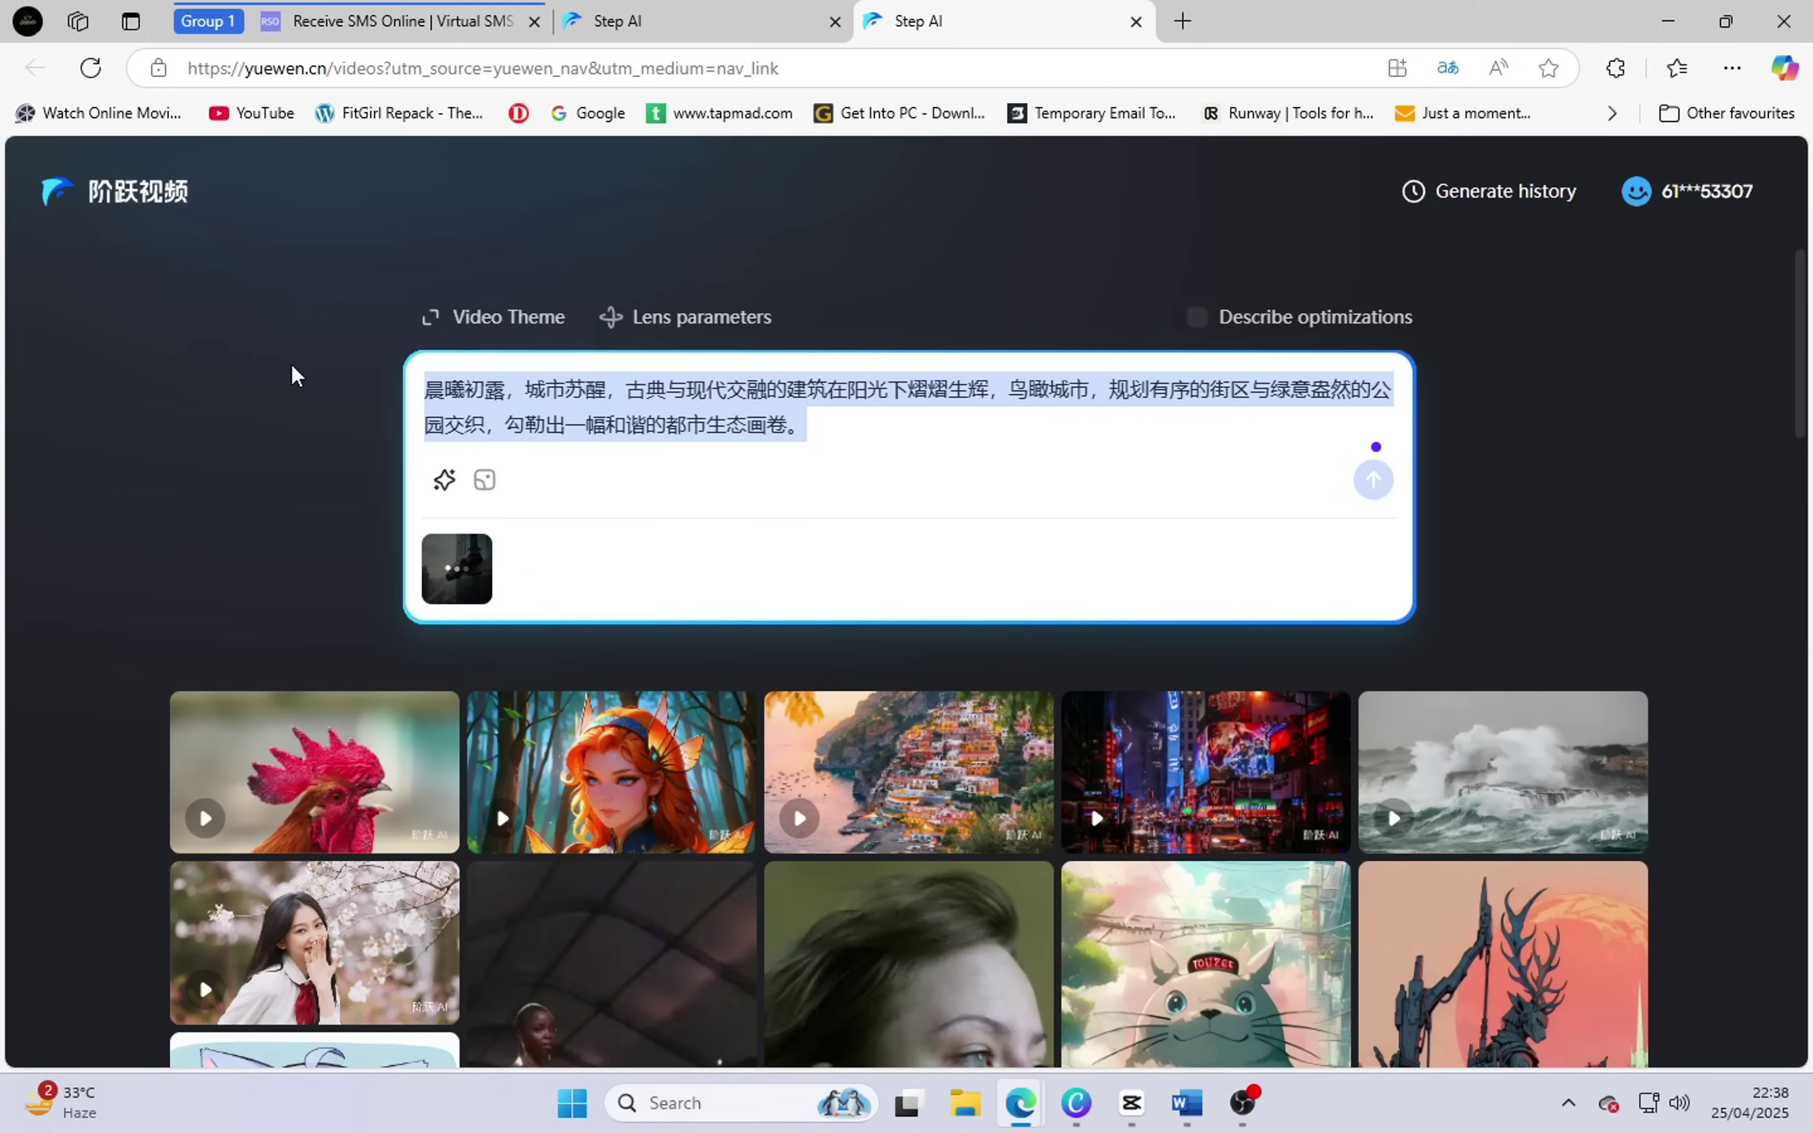
pyautogui.hotkey('ctrl', 'x')
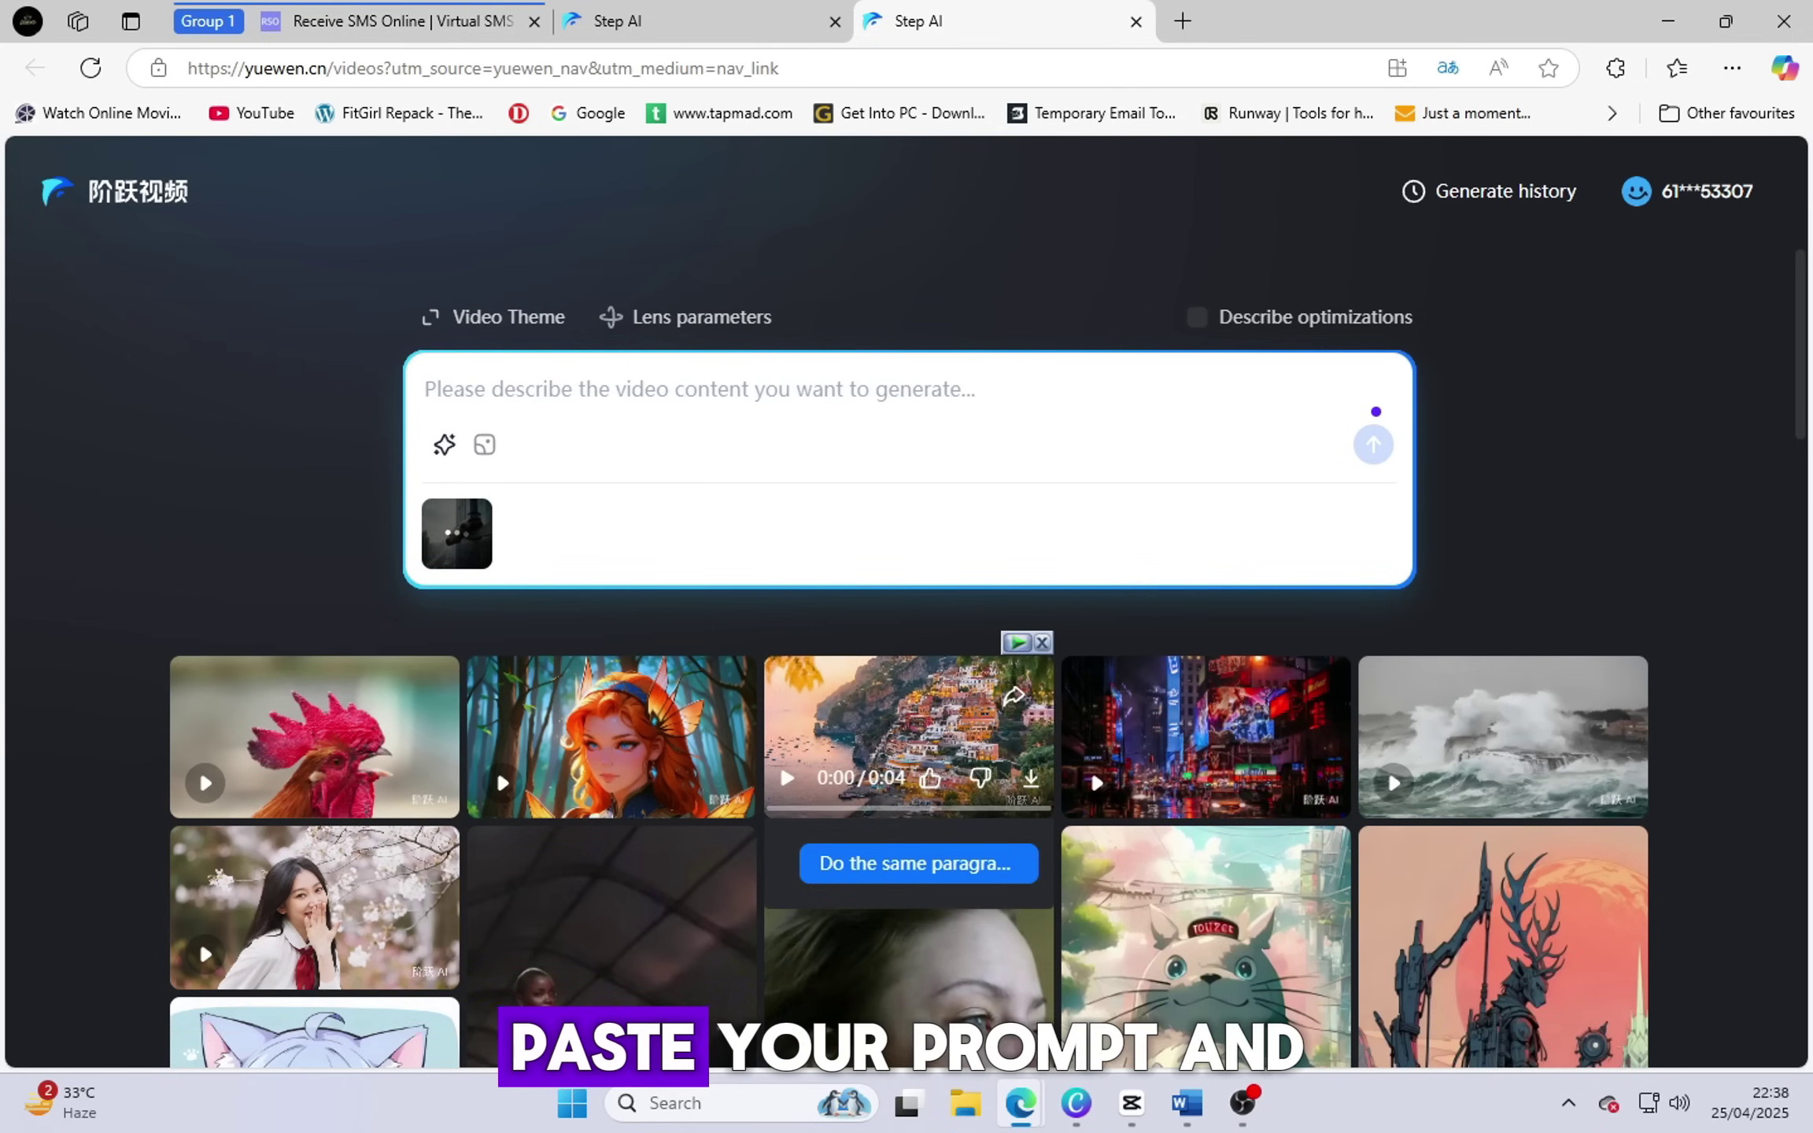
# Copy the Prompt 1 Lamborghini description from Word and paste it into the prompt box.
pyautogui.click(1185, 1103)
pyautogui.click(508, 551)
pyautogui.scroll(2, 534, 526)
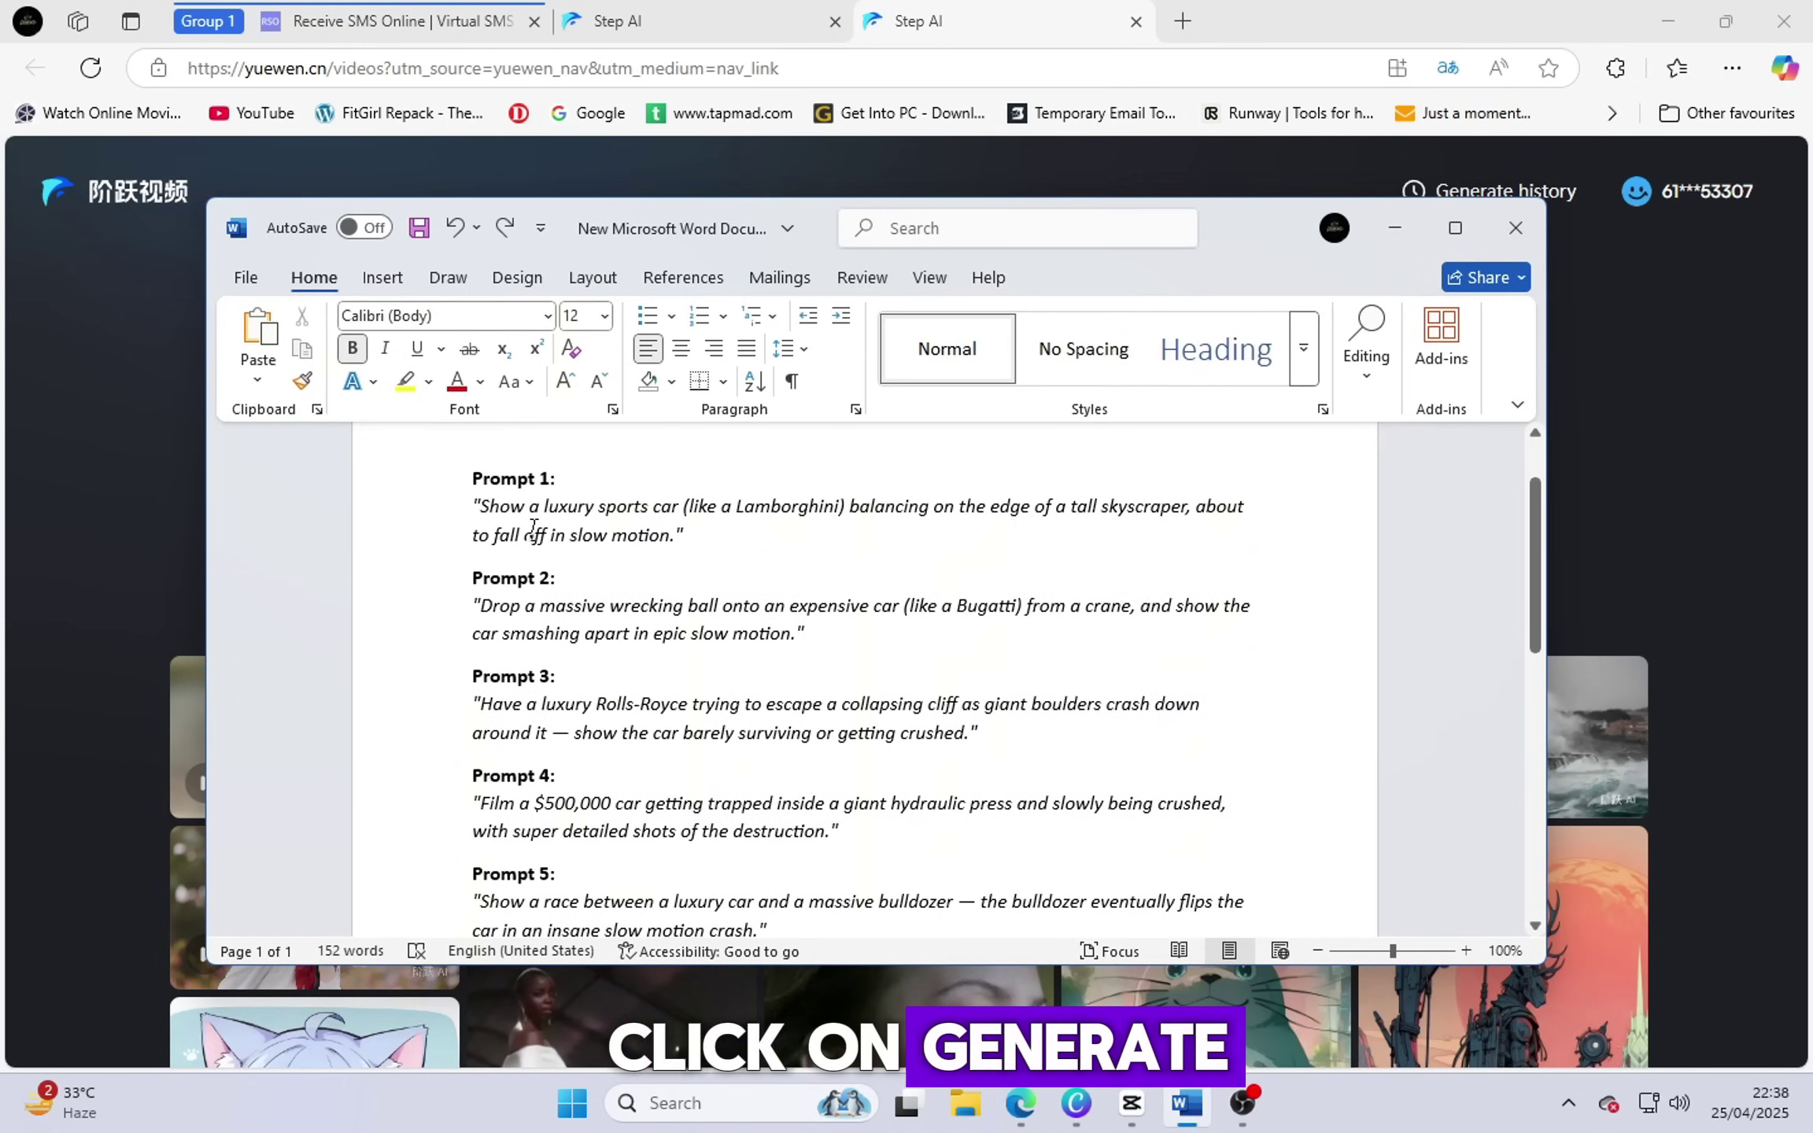
pyautogui.tripleClick(519, 516)
pyautogui.rightClick(614, 519)
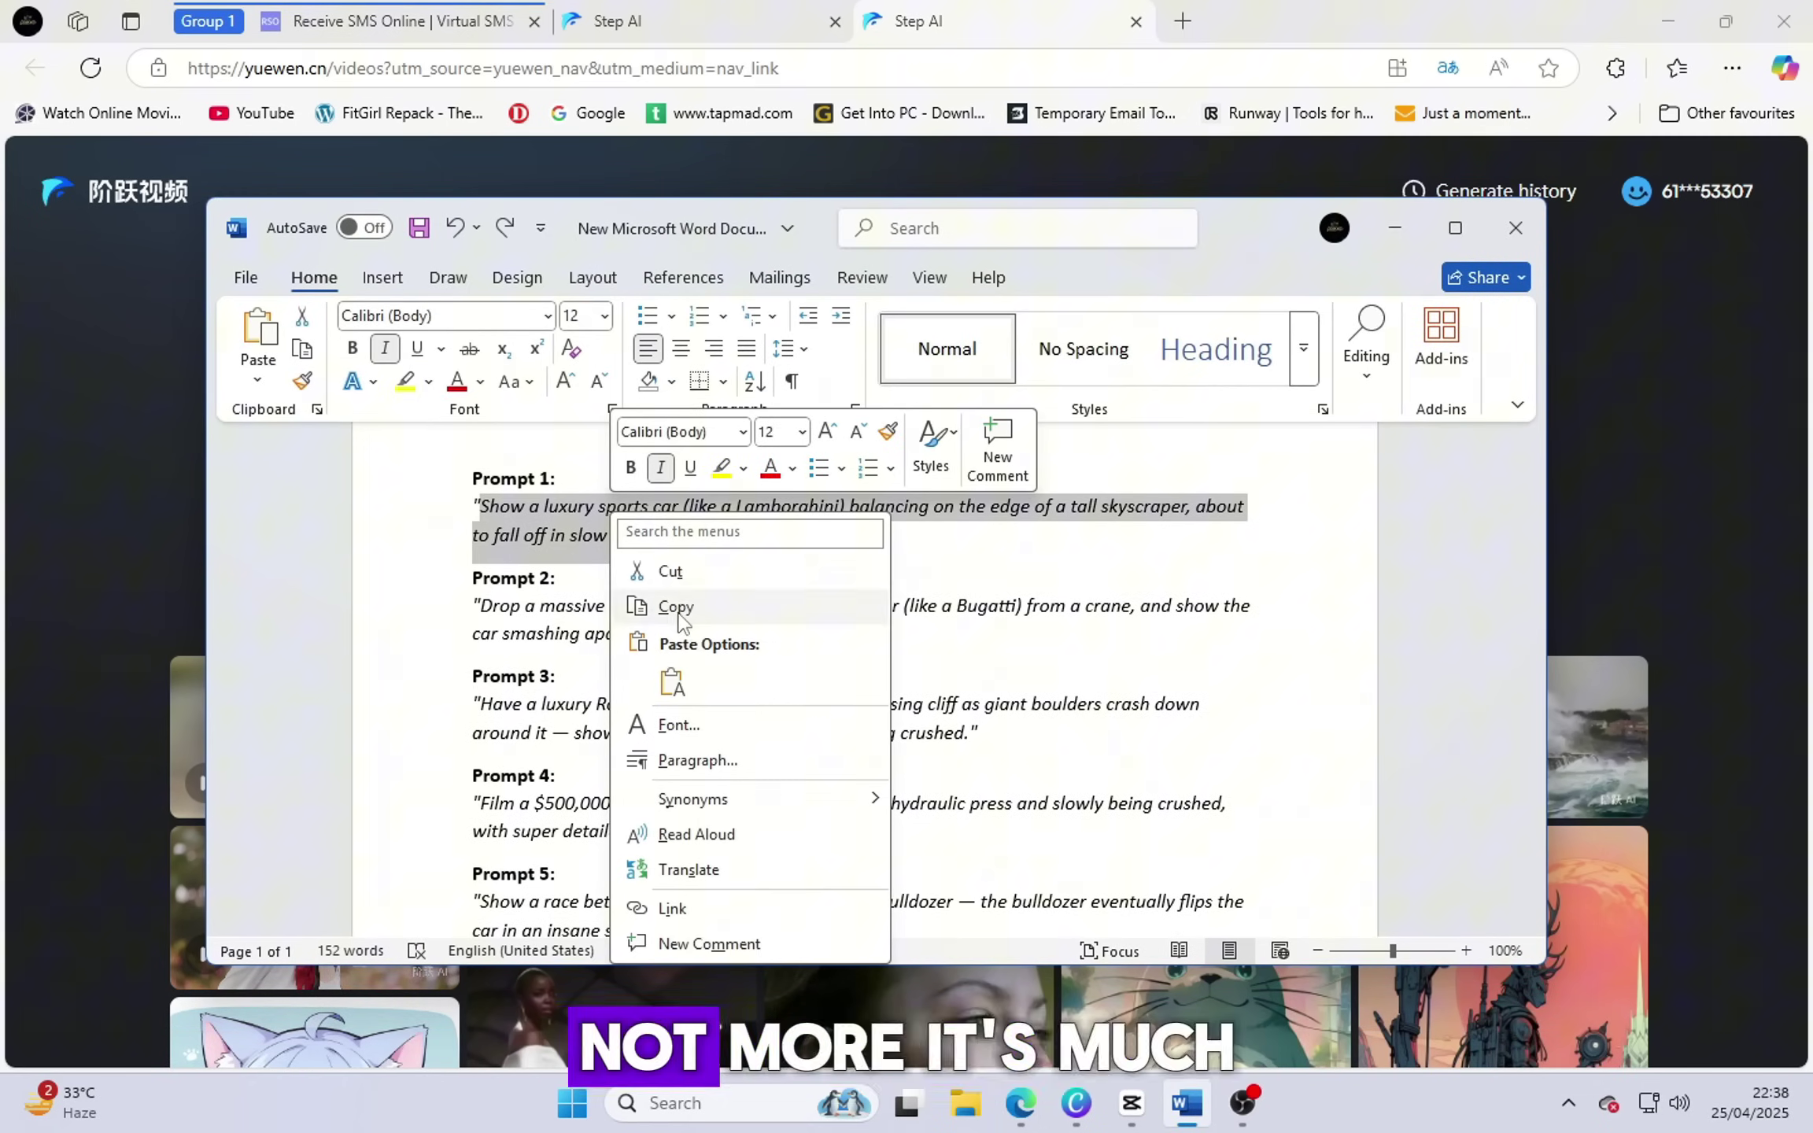
pyautogui.click(675, 607)
pyautogui.click(1394, 228)
pyautogui.rightClick(707, 400)
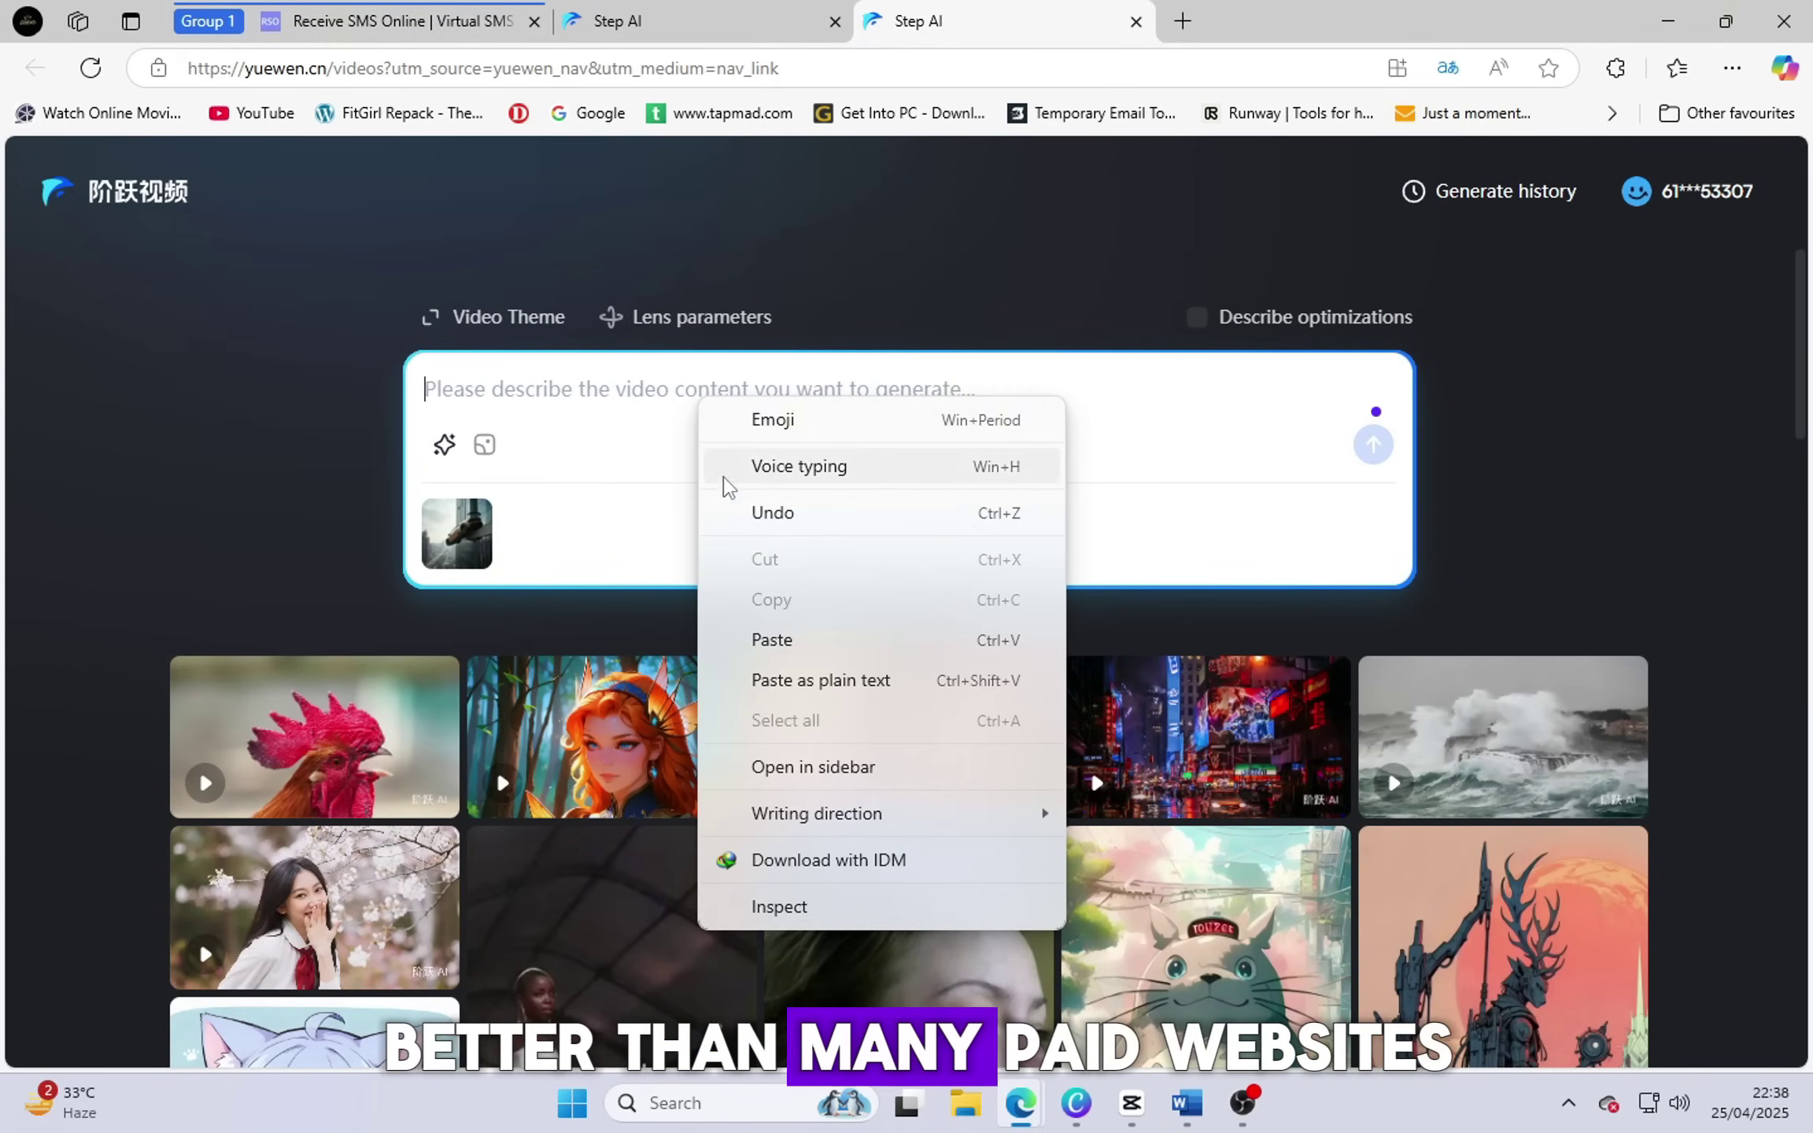
pyautogui.click(771, 640)
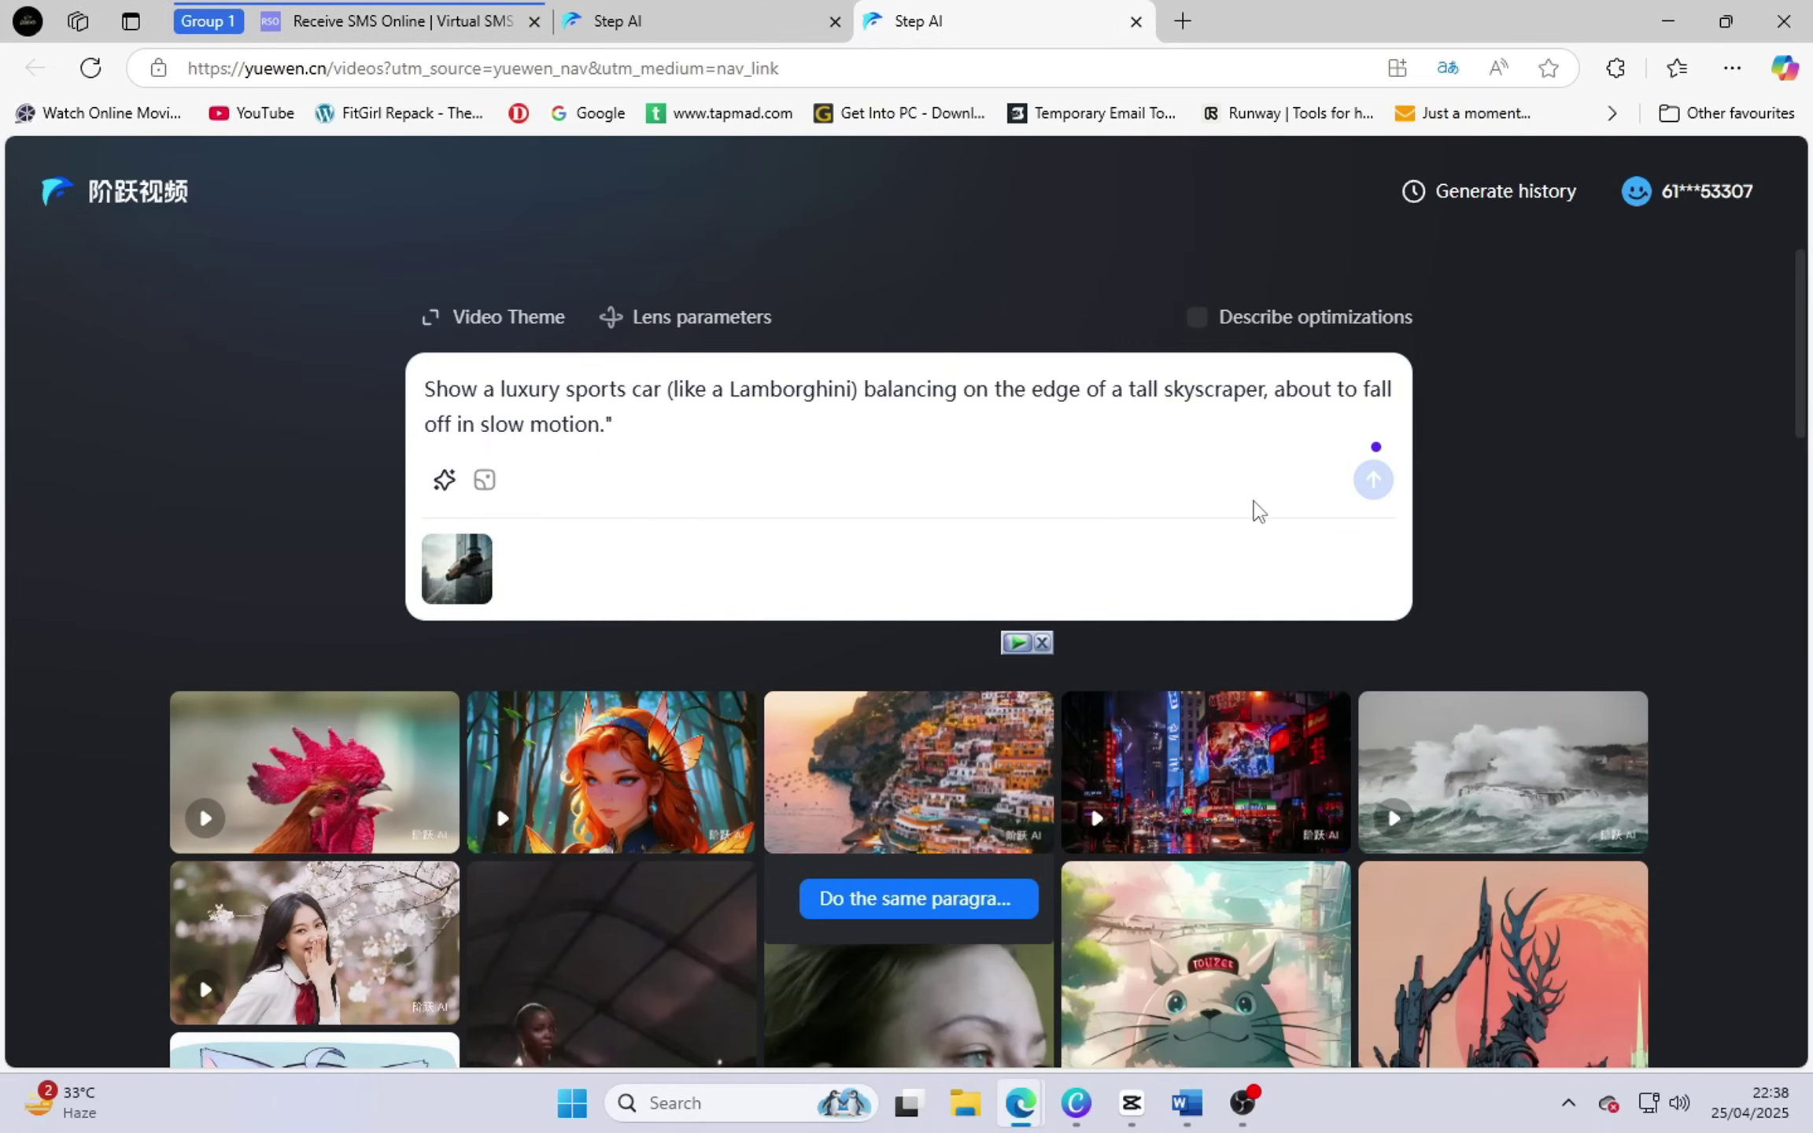
# Submit the Lamborghini prompt, then paste Prompt 2's wrecking-ball description from Word and submit it.
pyautogui.press('Return')
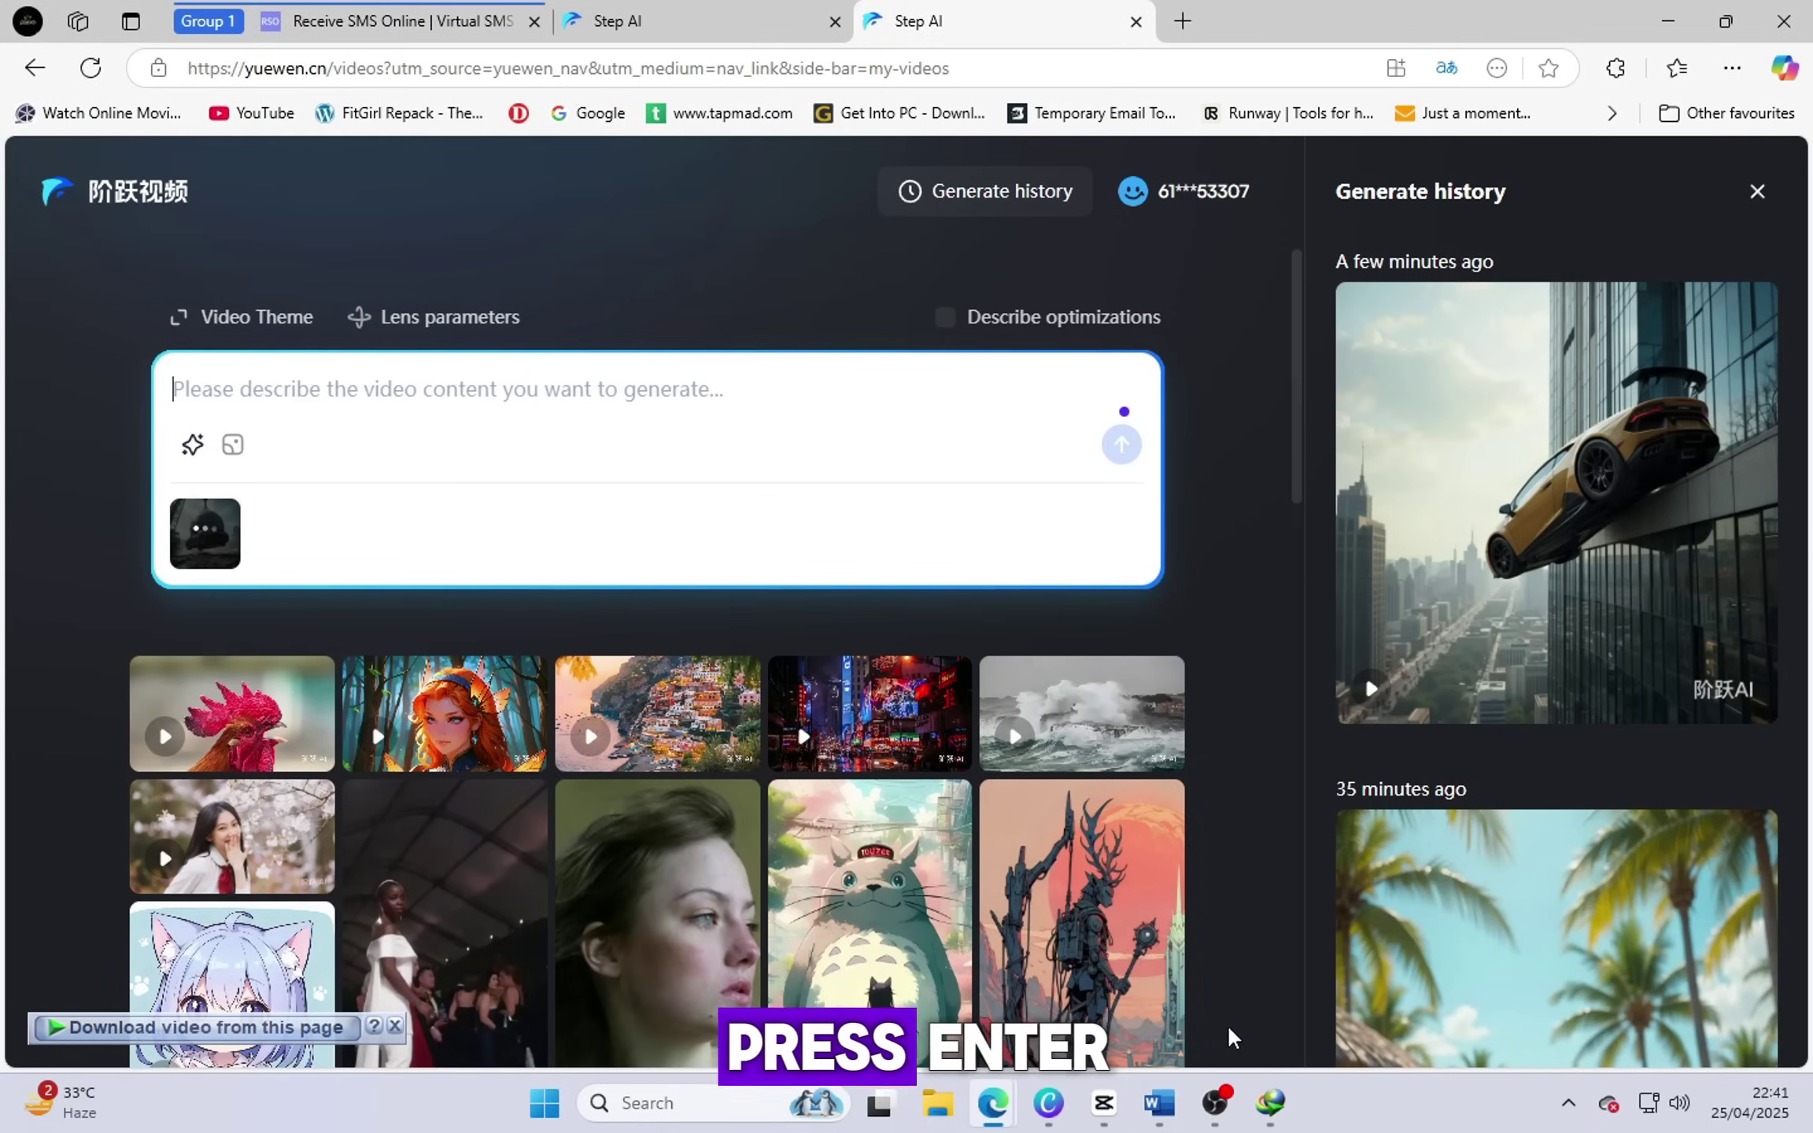
pyautogui.click(937, 926)
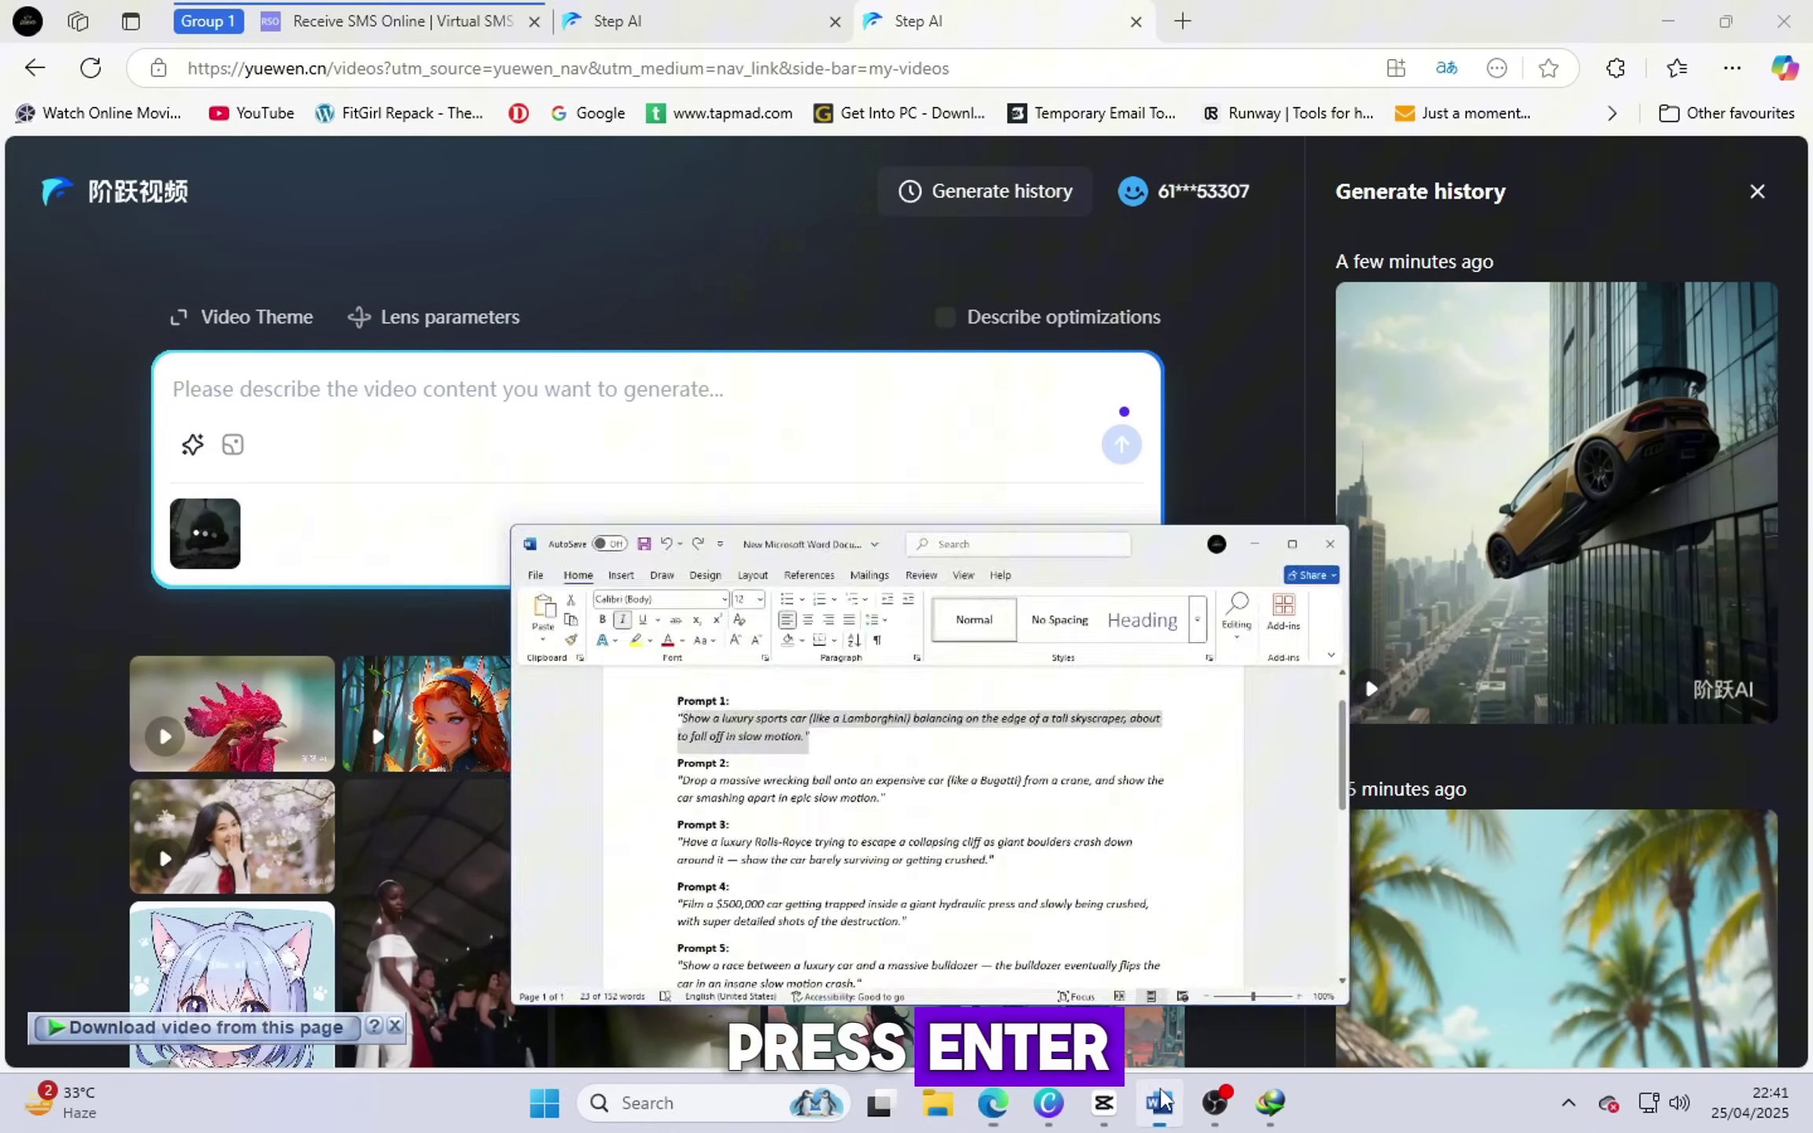
pyautogui.click(762, 606)
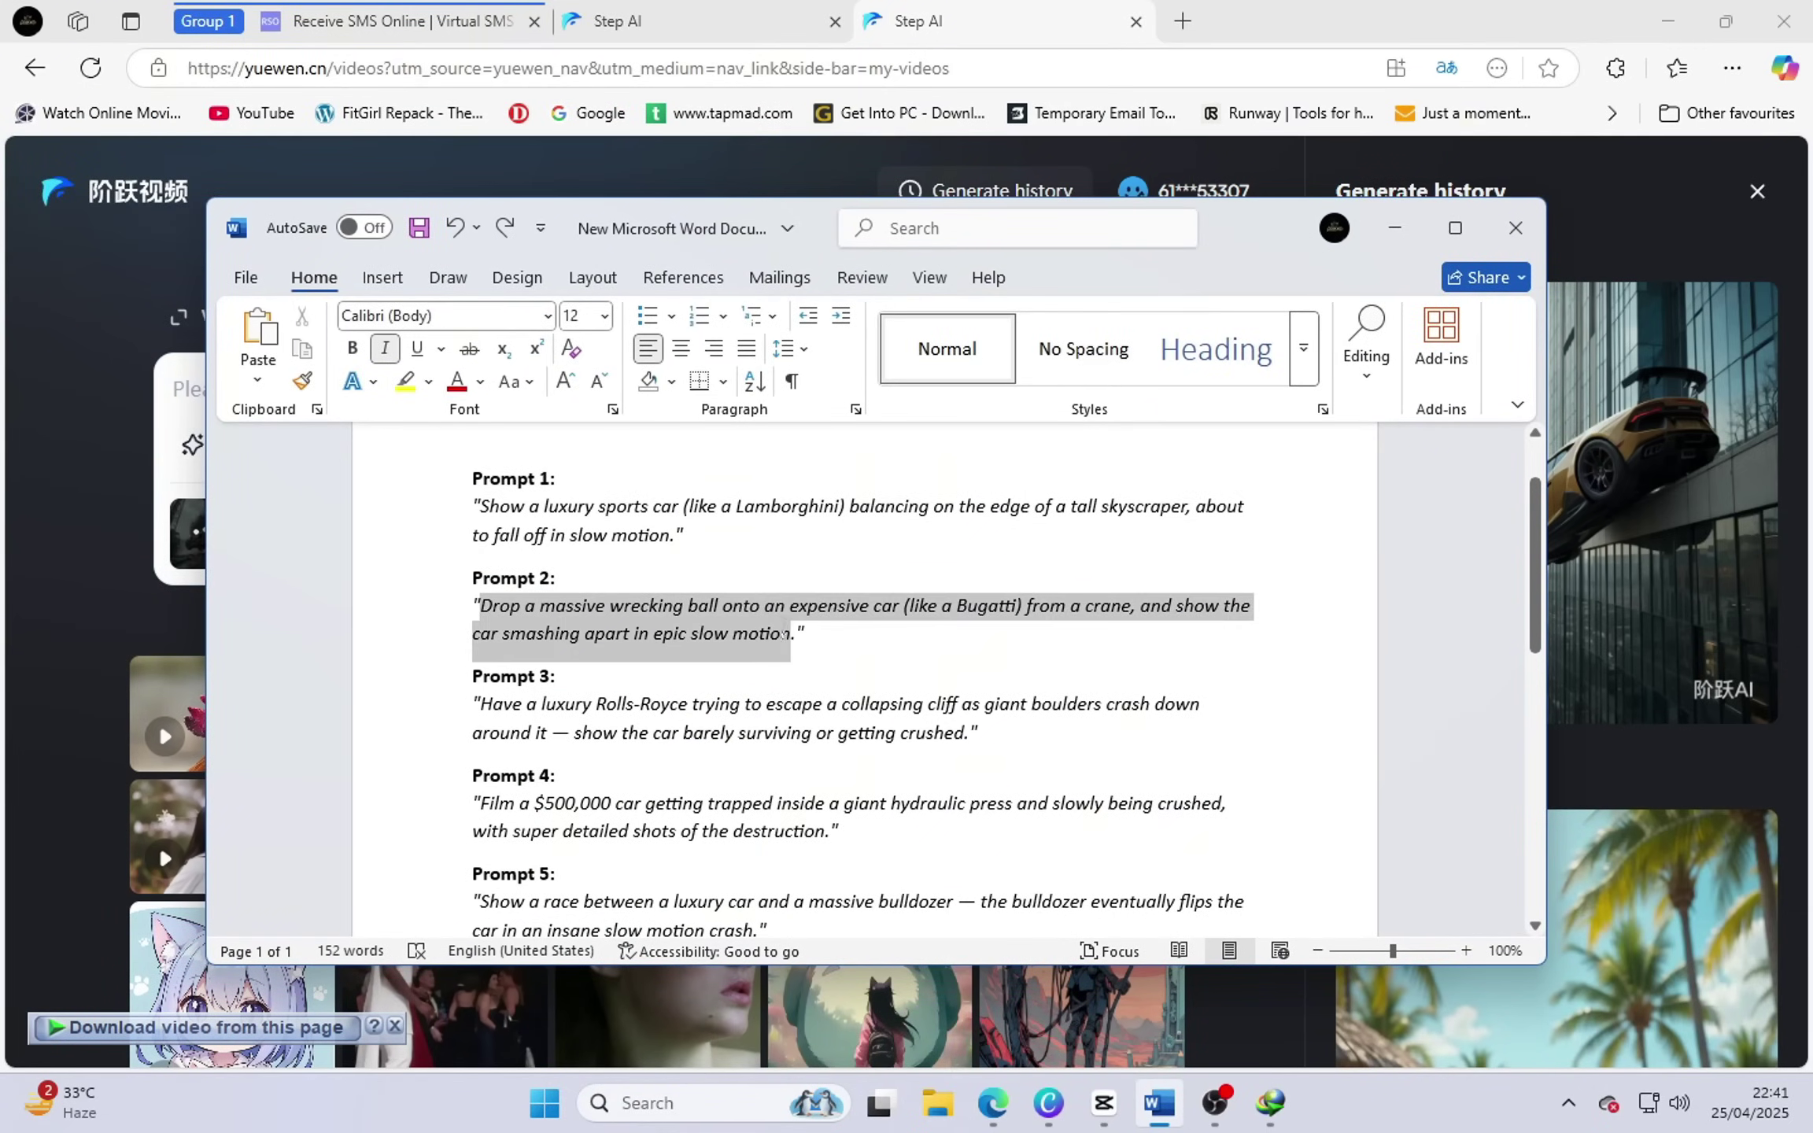
pyautogui.rightClick(755, 624)
pyautogui.click(819, 710)
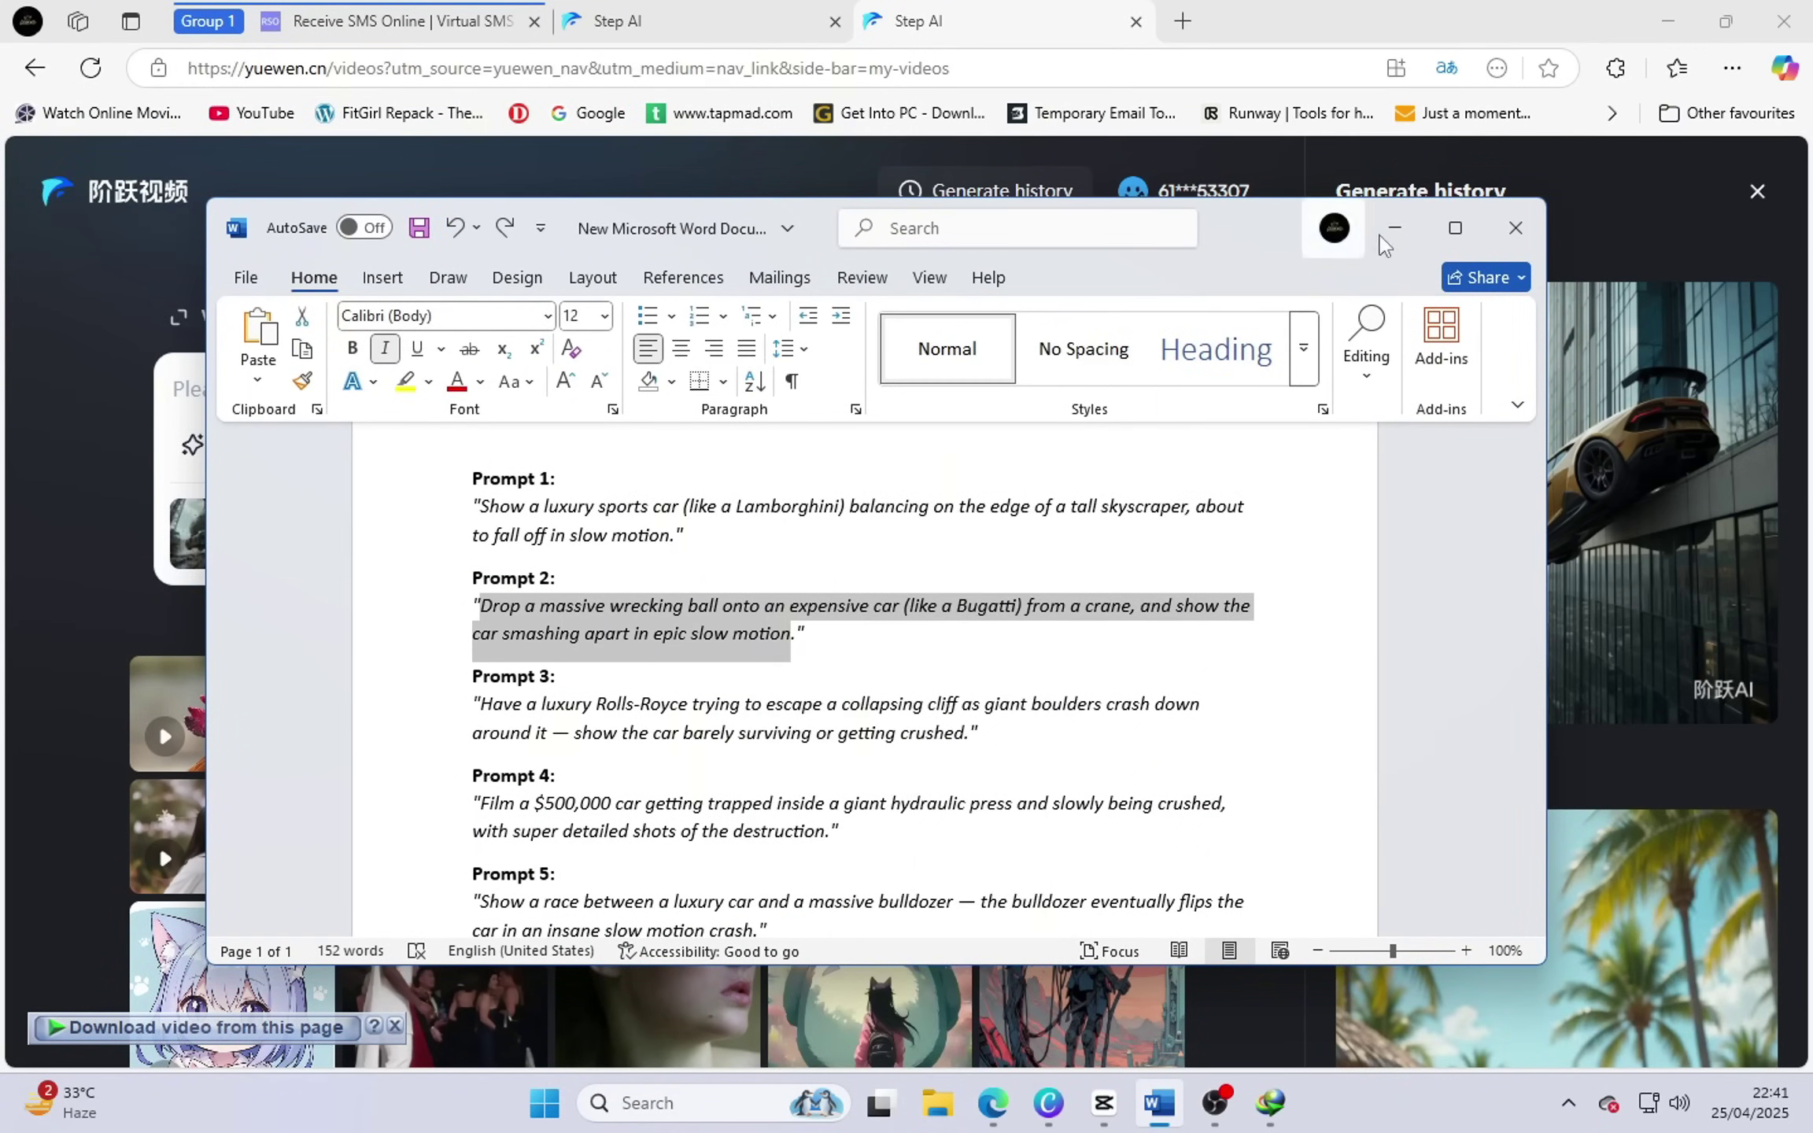
pyautogui.click(1395, 227)
pyautogui.write('Drop a massive wrecking ball onto an expensive car (like a Bugatti) from a crane, and show the car smashing apart in epic slow motion')
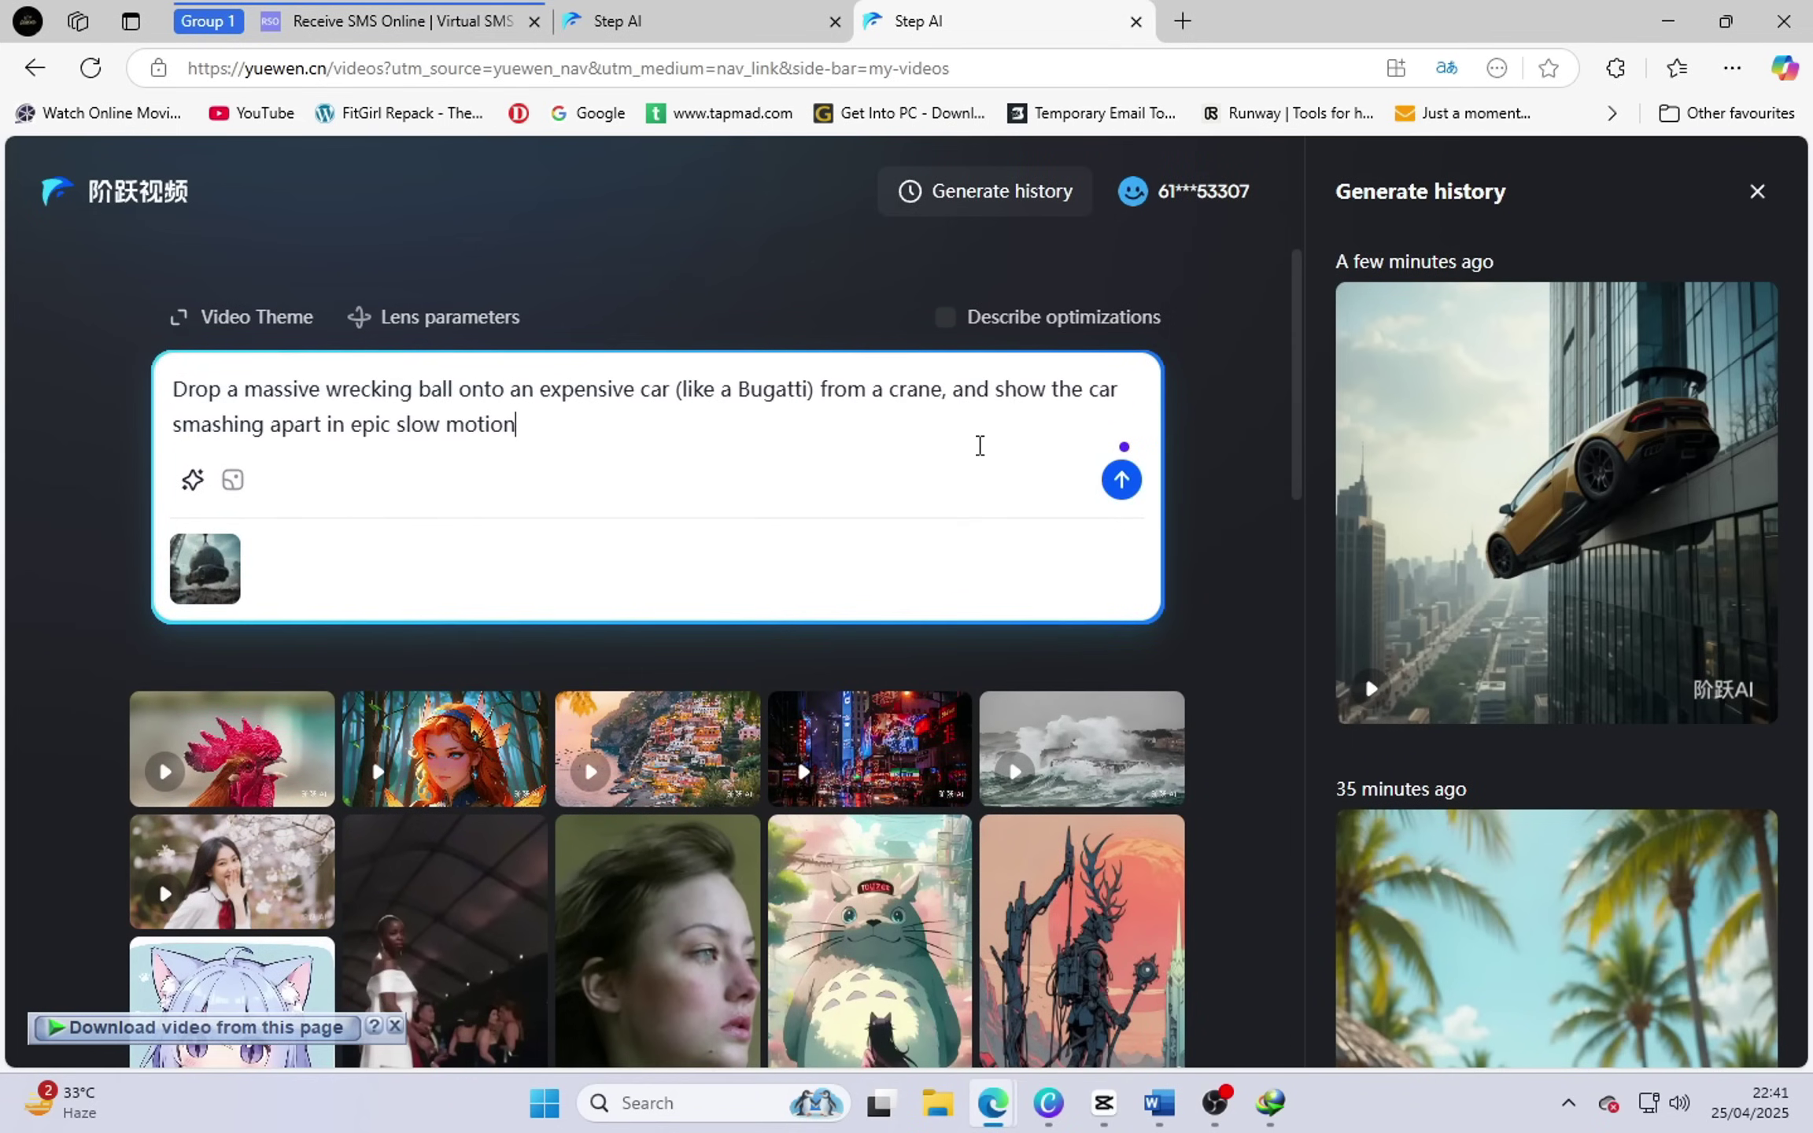
pyautogui.click(1121, 479)
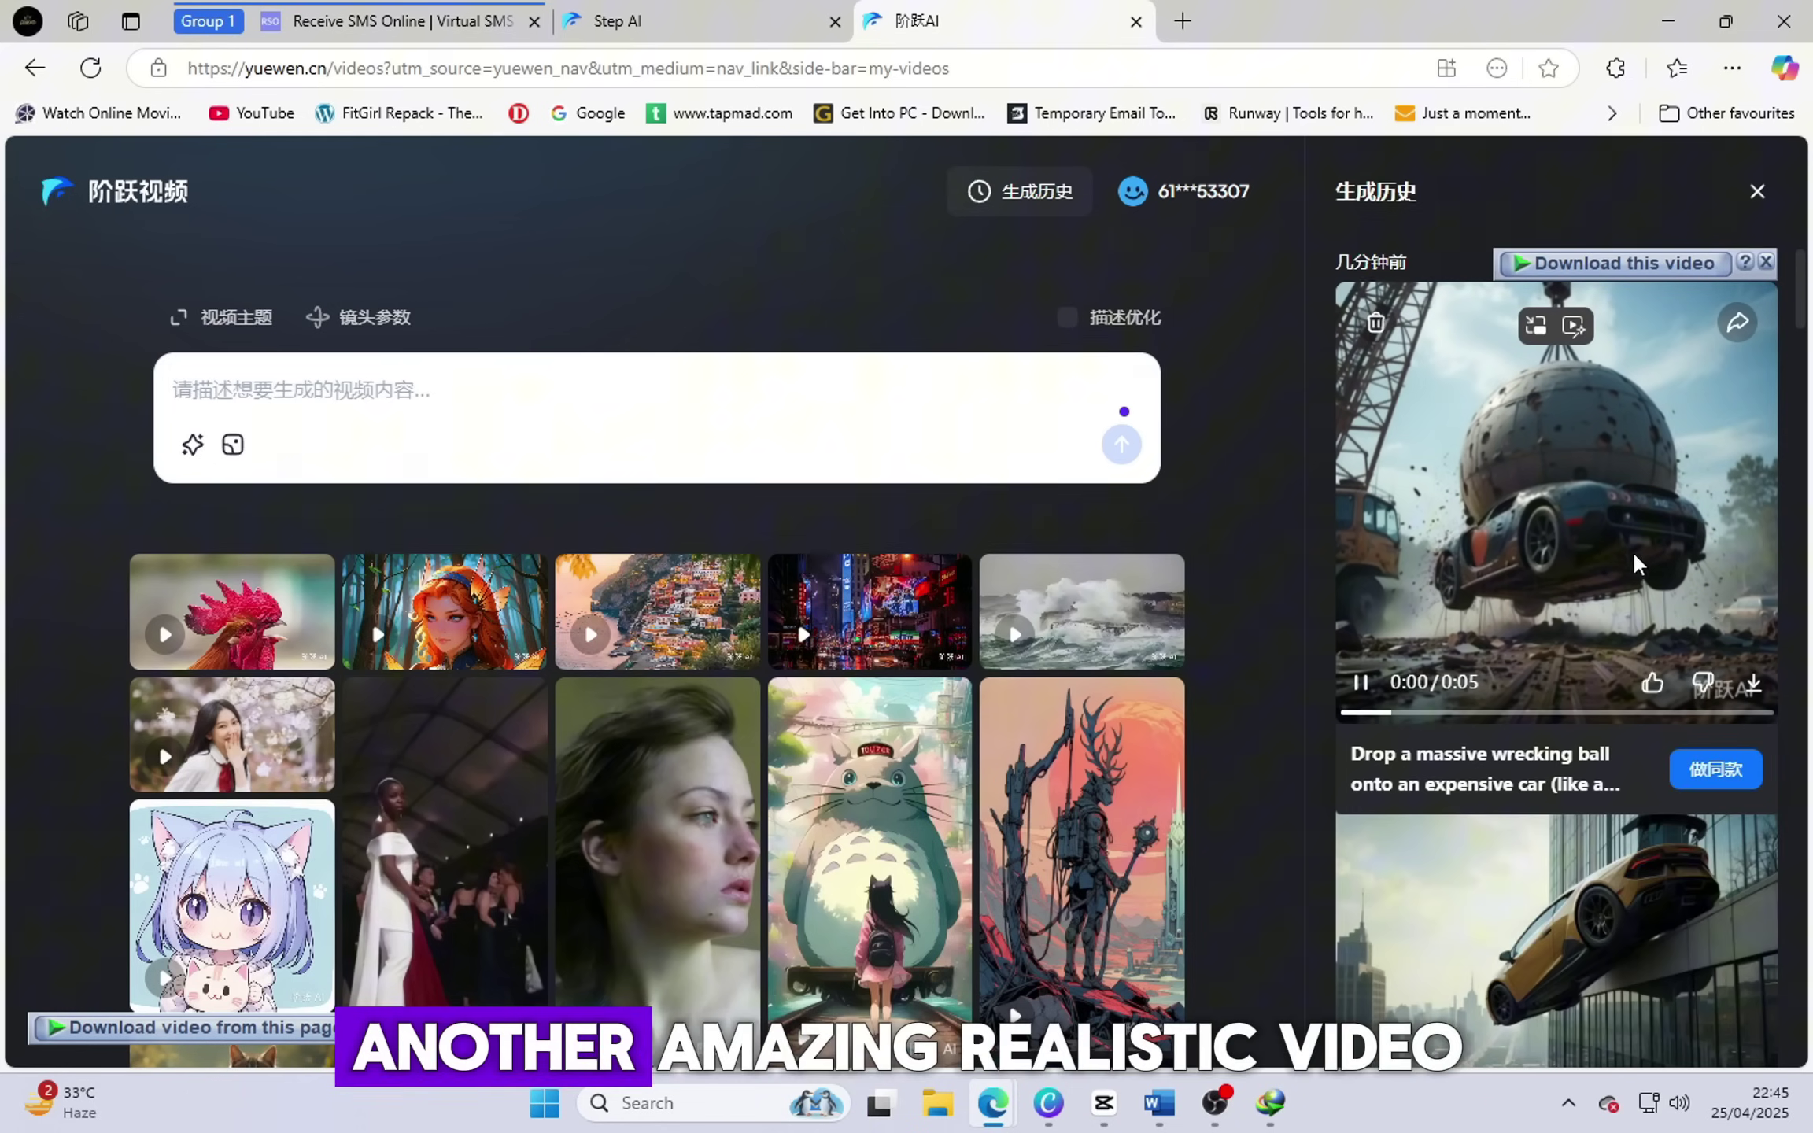
# Preview the finished wrecking-ball video from Generate history, close it, and translate the page to English.
pyautogui.click(1555, 526)
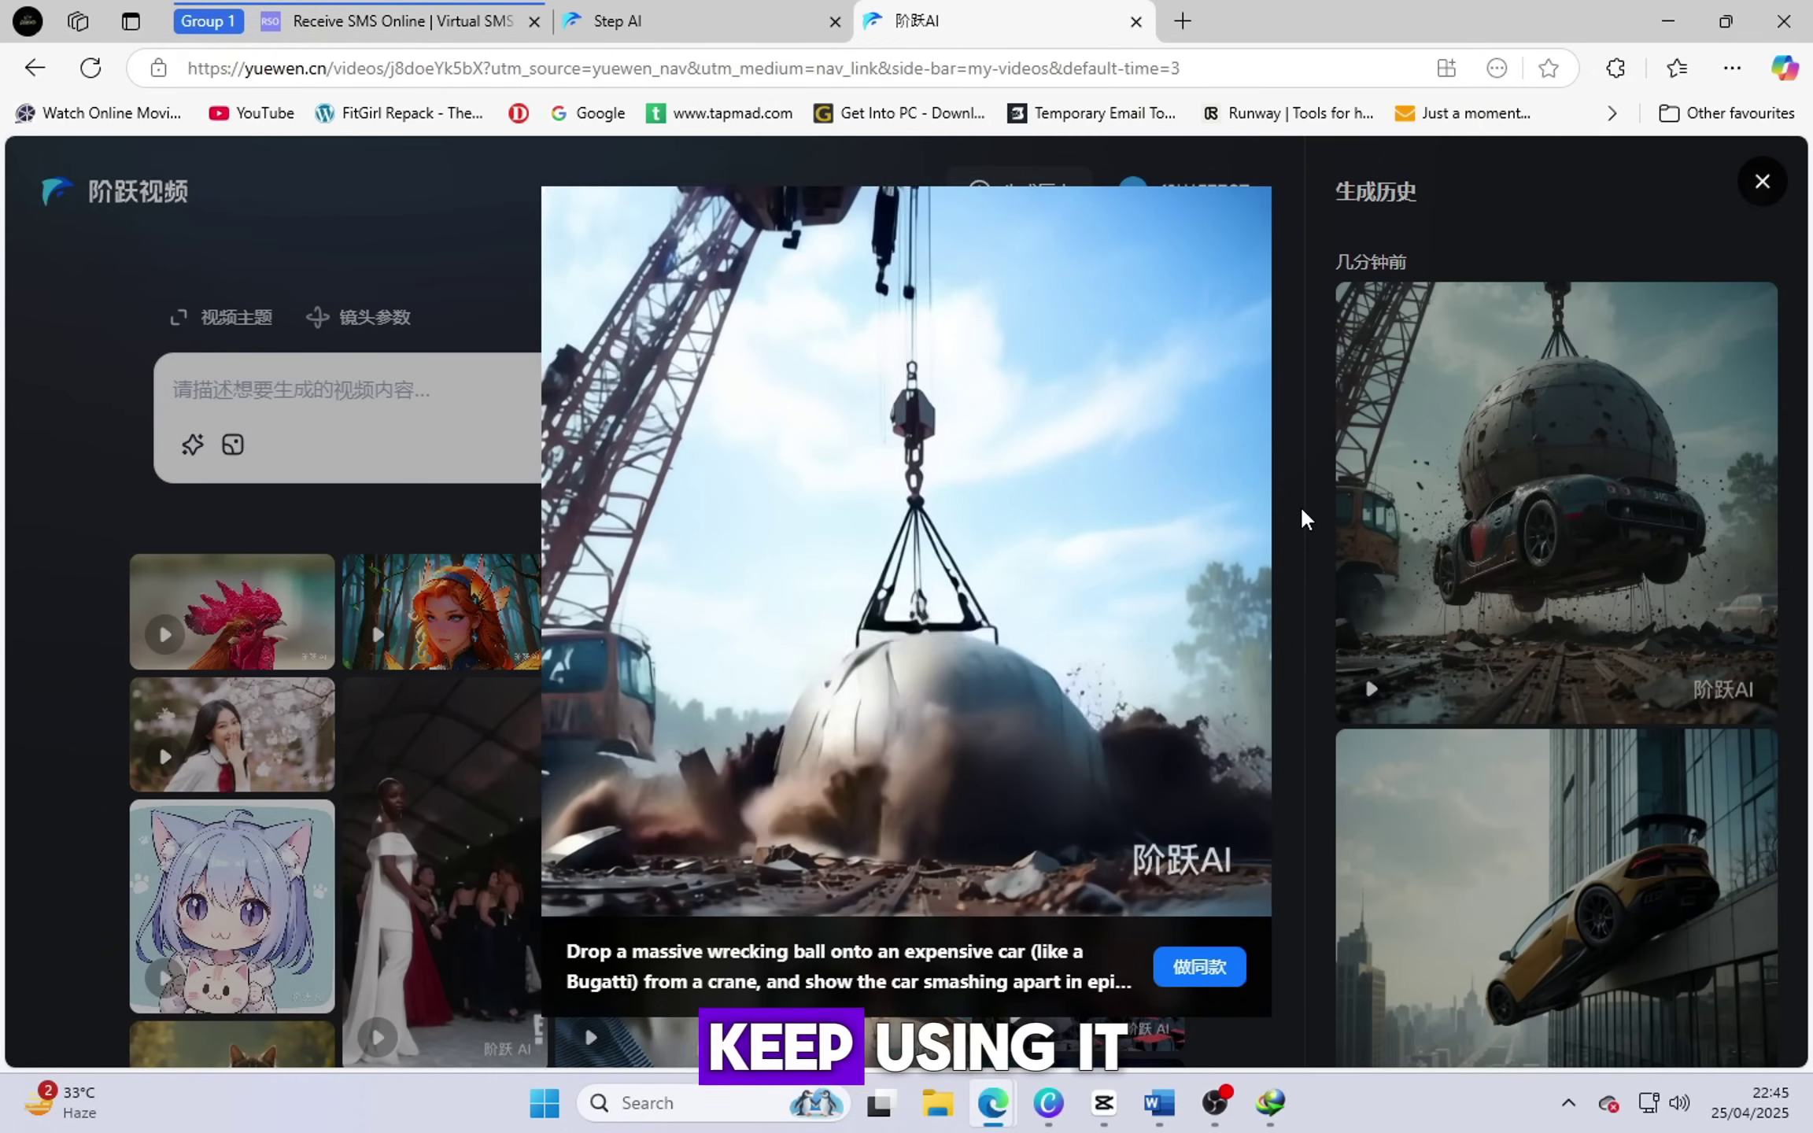
pyautogui.moveTo(1234, 227)
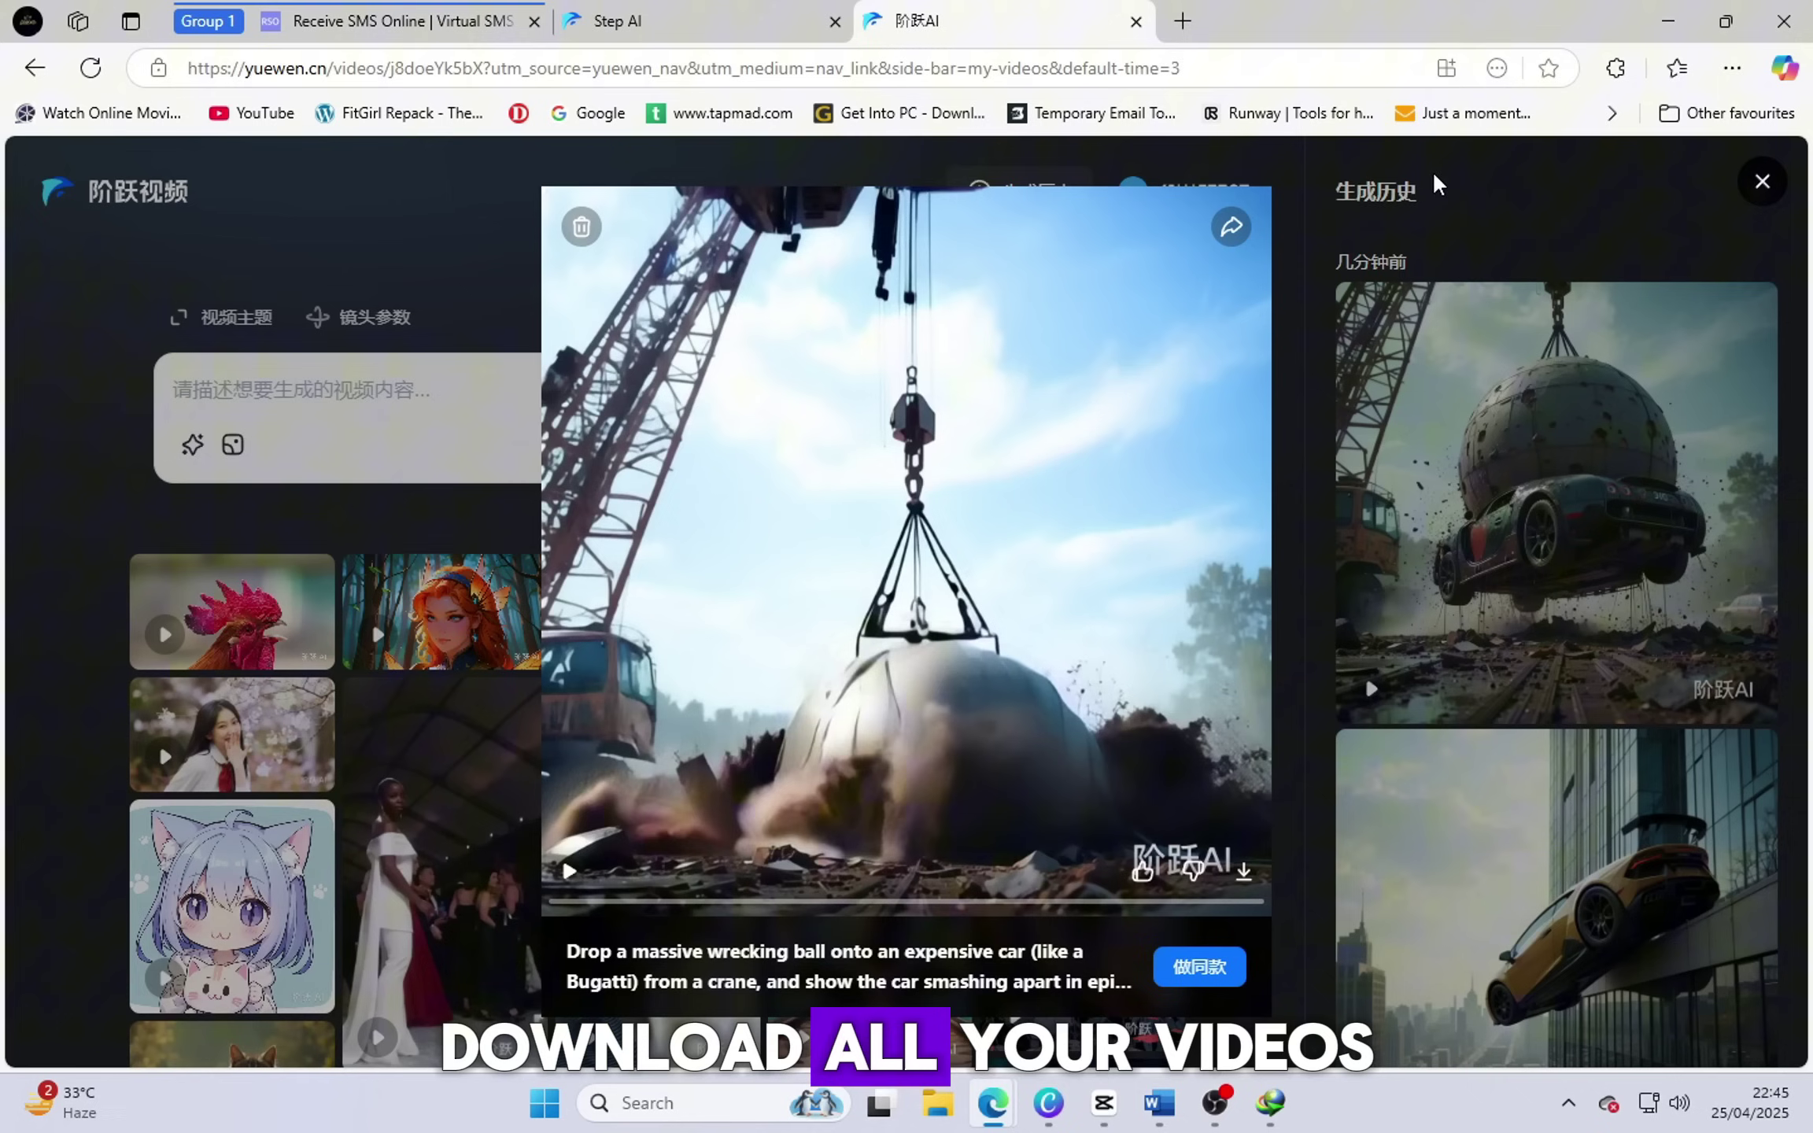
pyautogui.press('Escape')
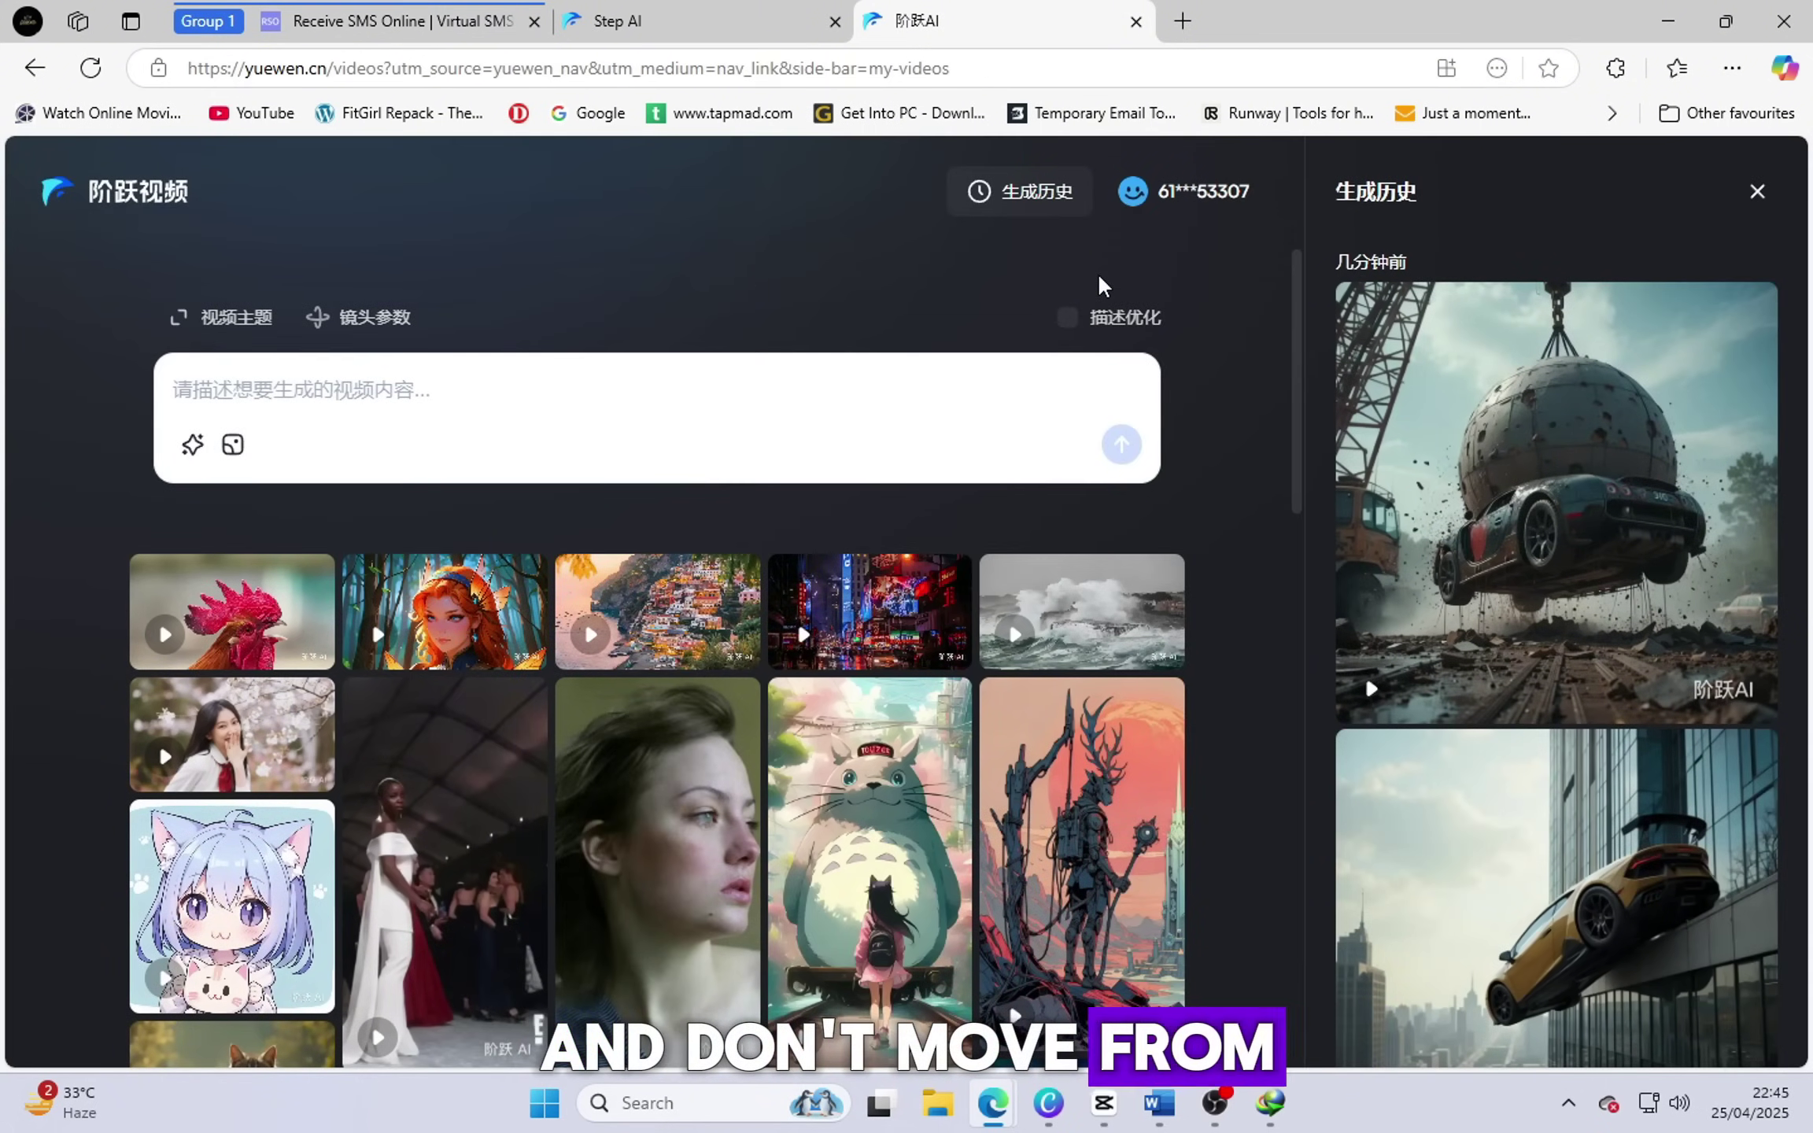
pyautogui.rightClick(644, 268)
pyautogui.click(771, 590)
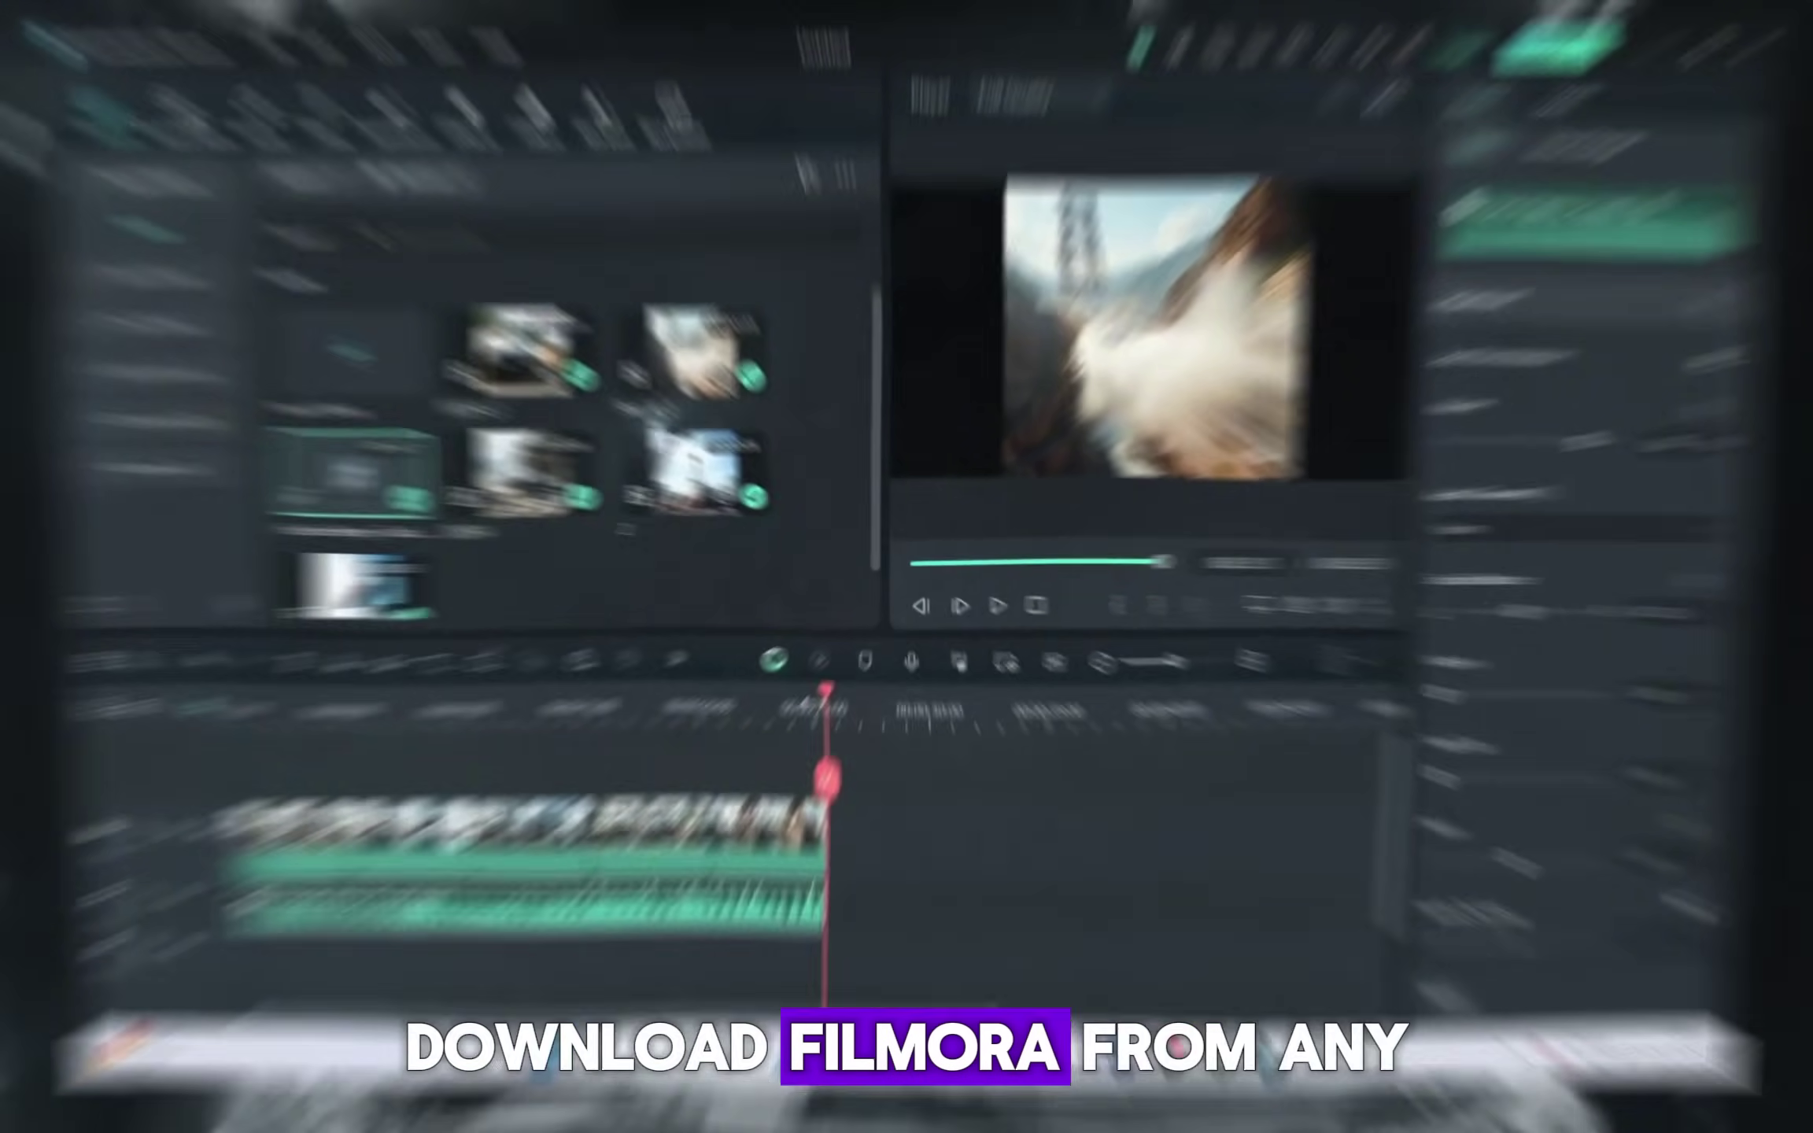
# Return to the timeline start and lower the I Had a Feeling music volume to -25.83 dB.
pyautogui.press('Home')
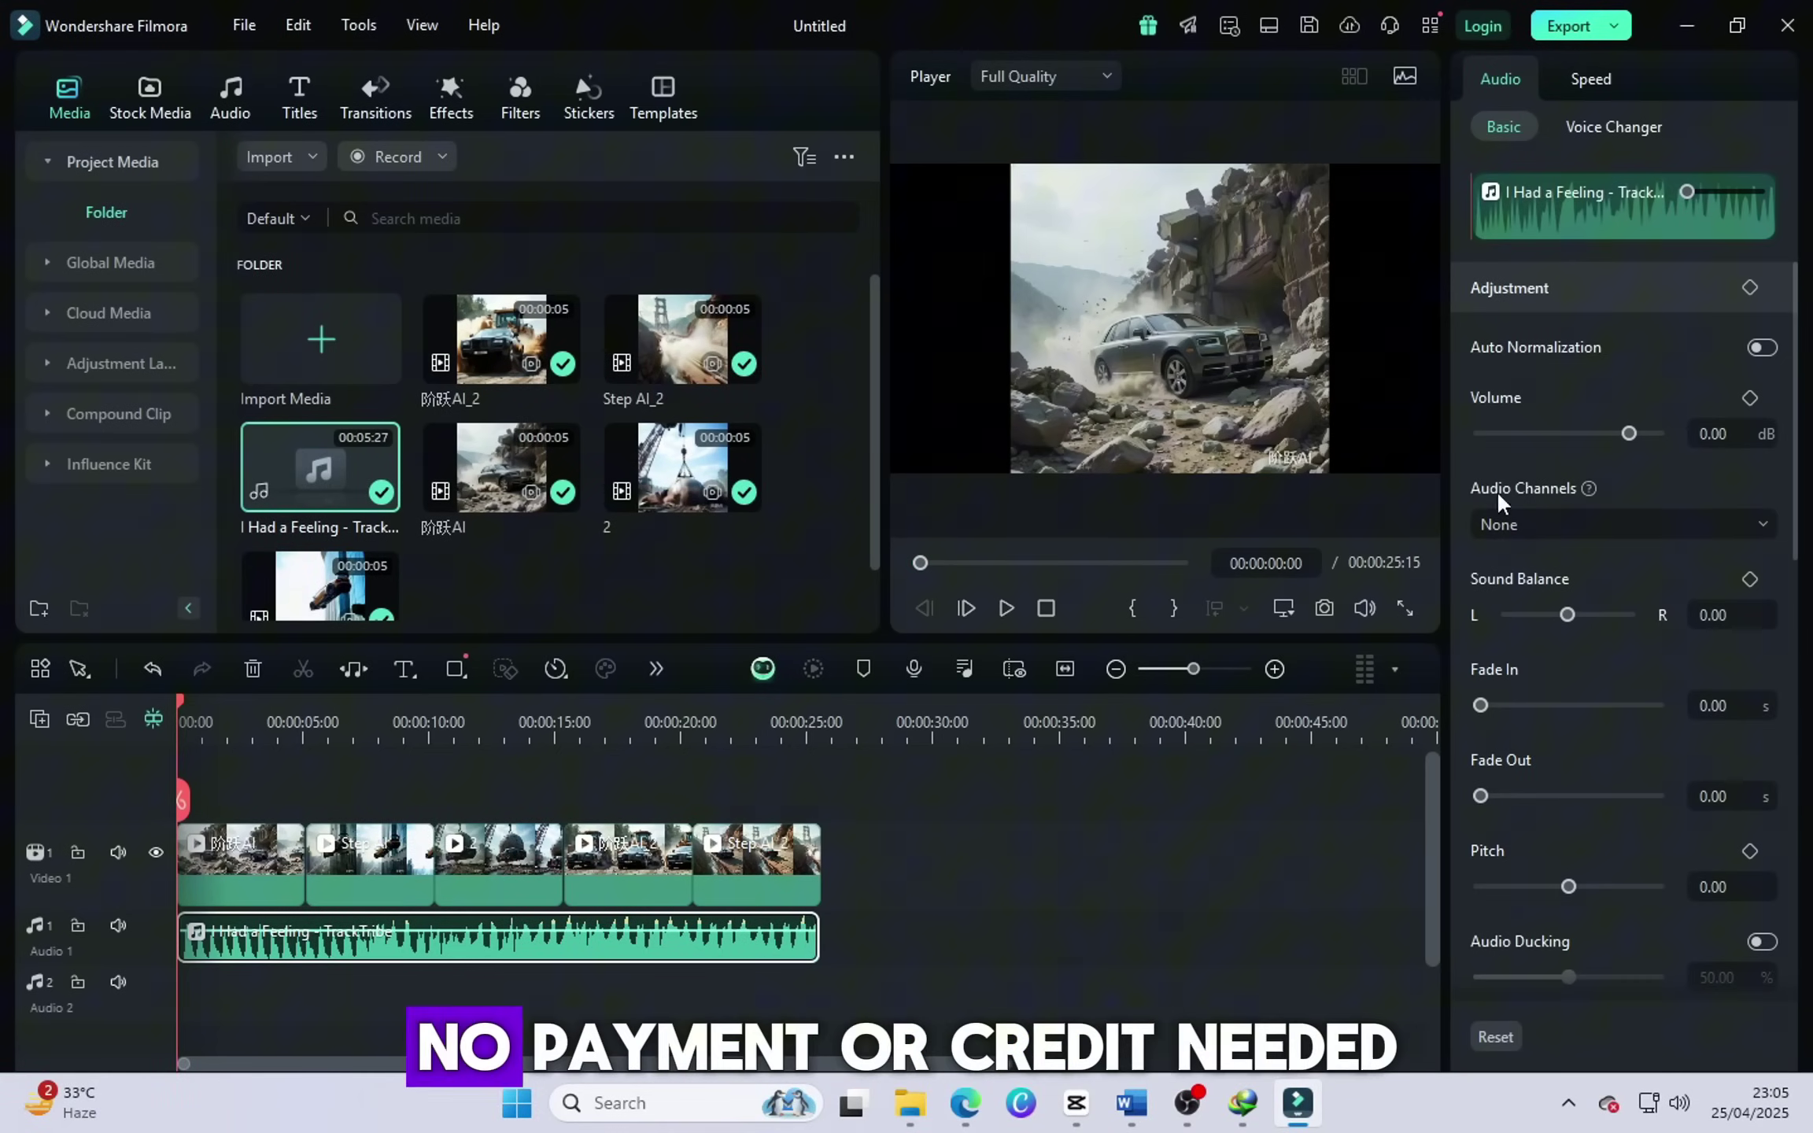
pyautogui.click(1574, 438)
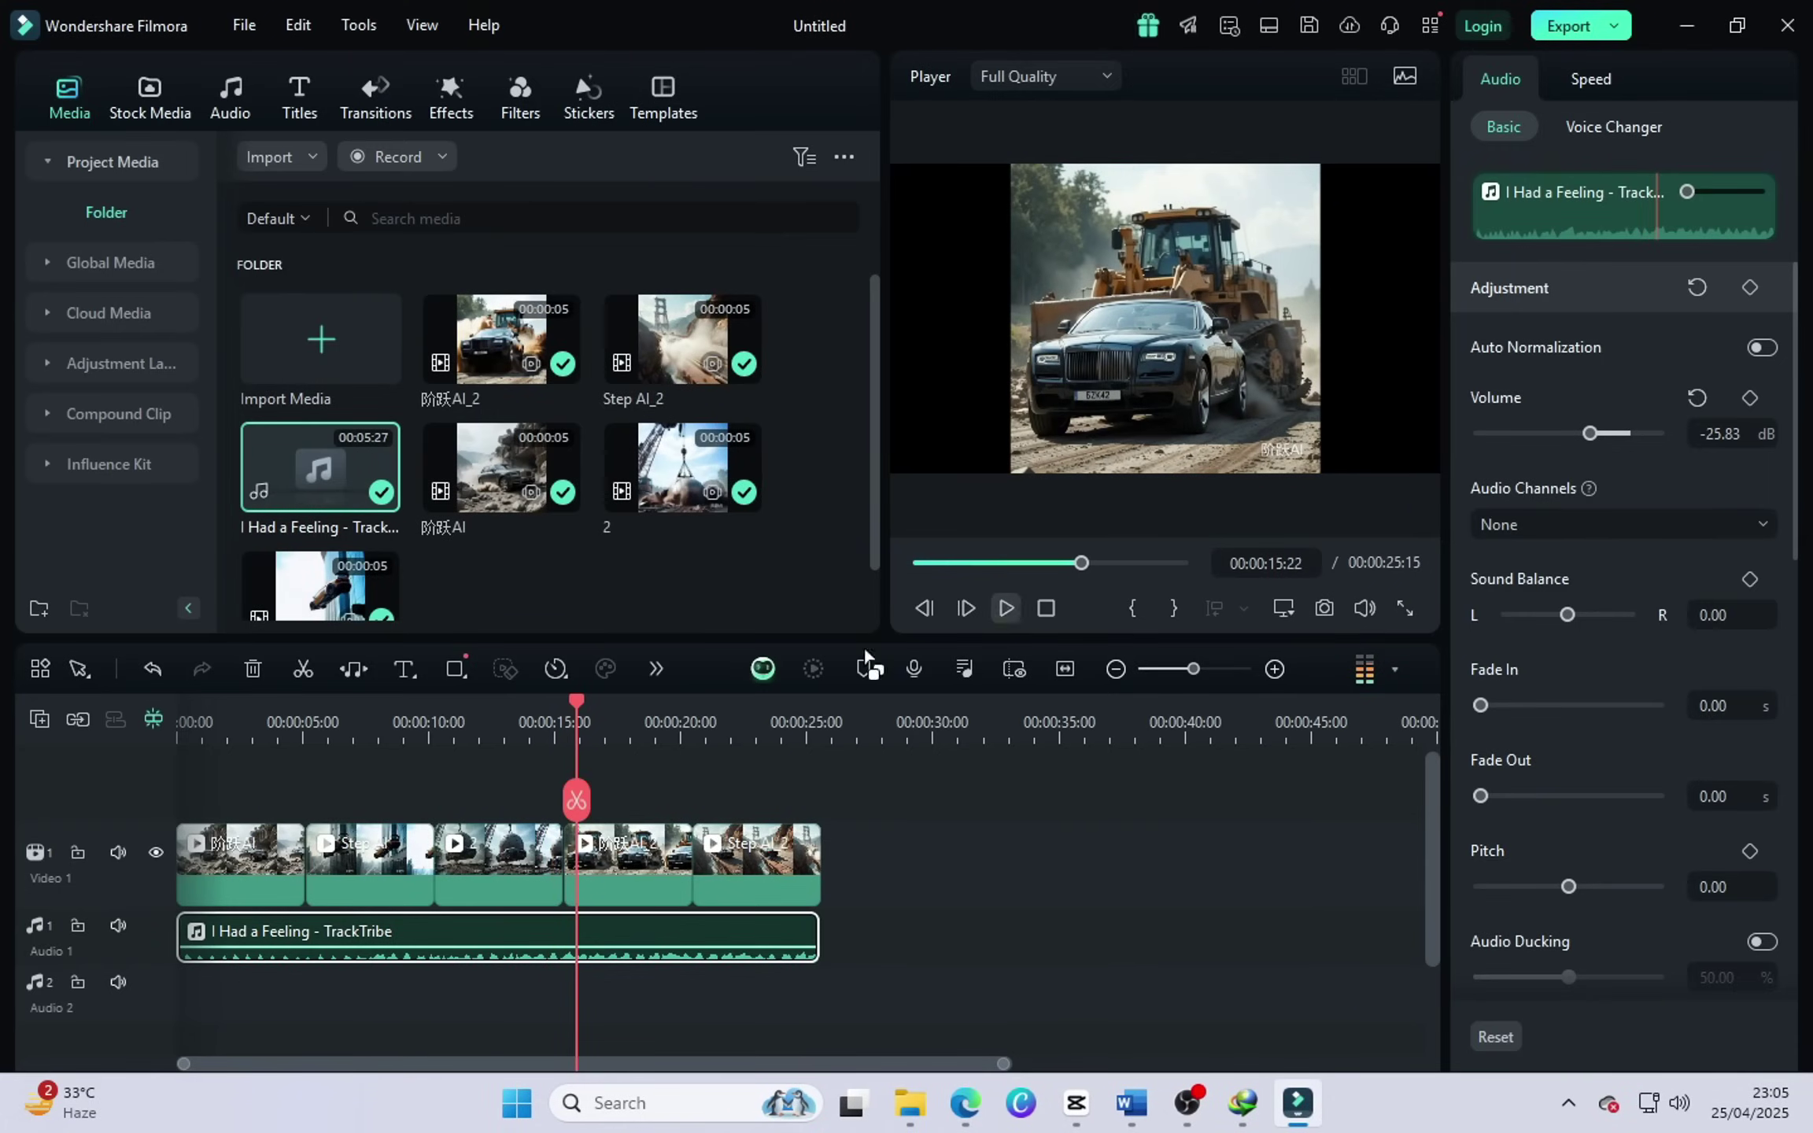
# Scale up the first and second stunt clips in the Player to crop out the watermark.
pyautogui.click(184, 721)
pyautogui.click(241, 858)
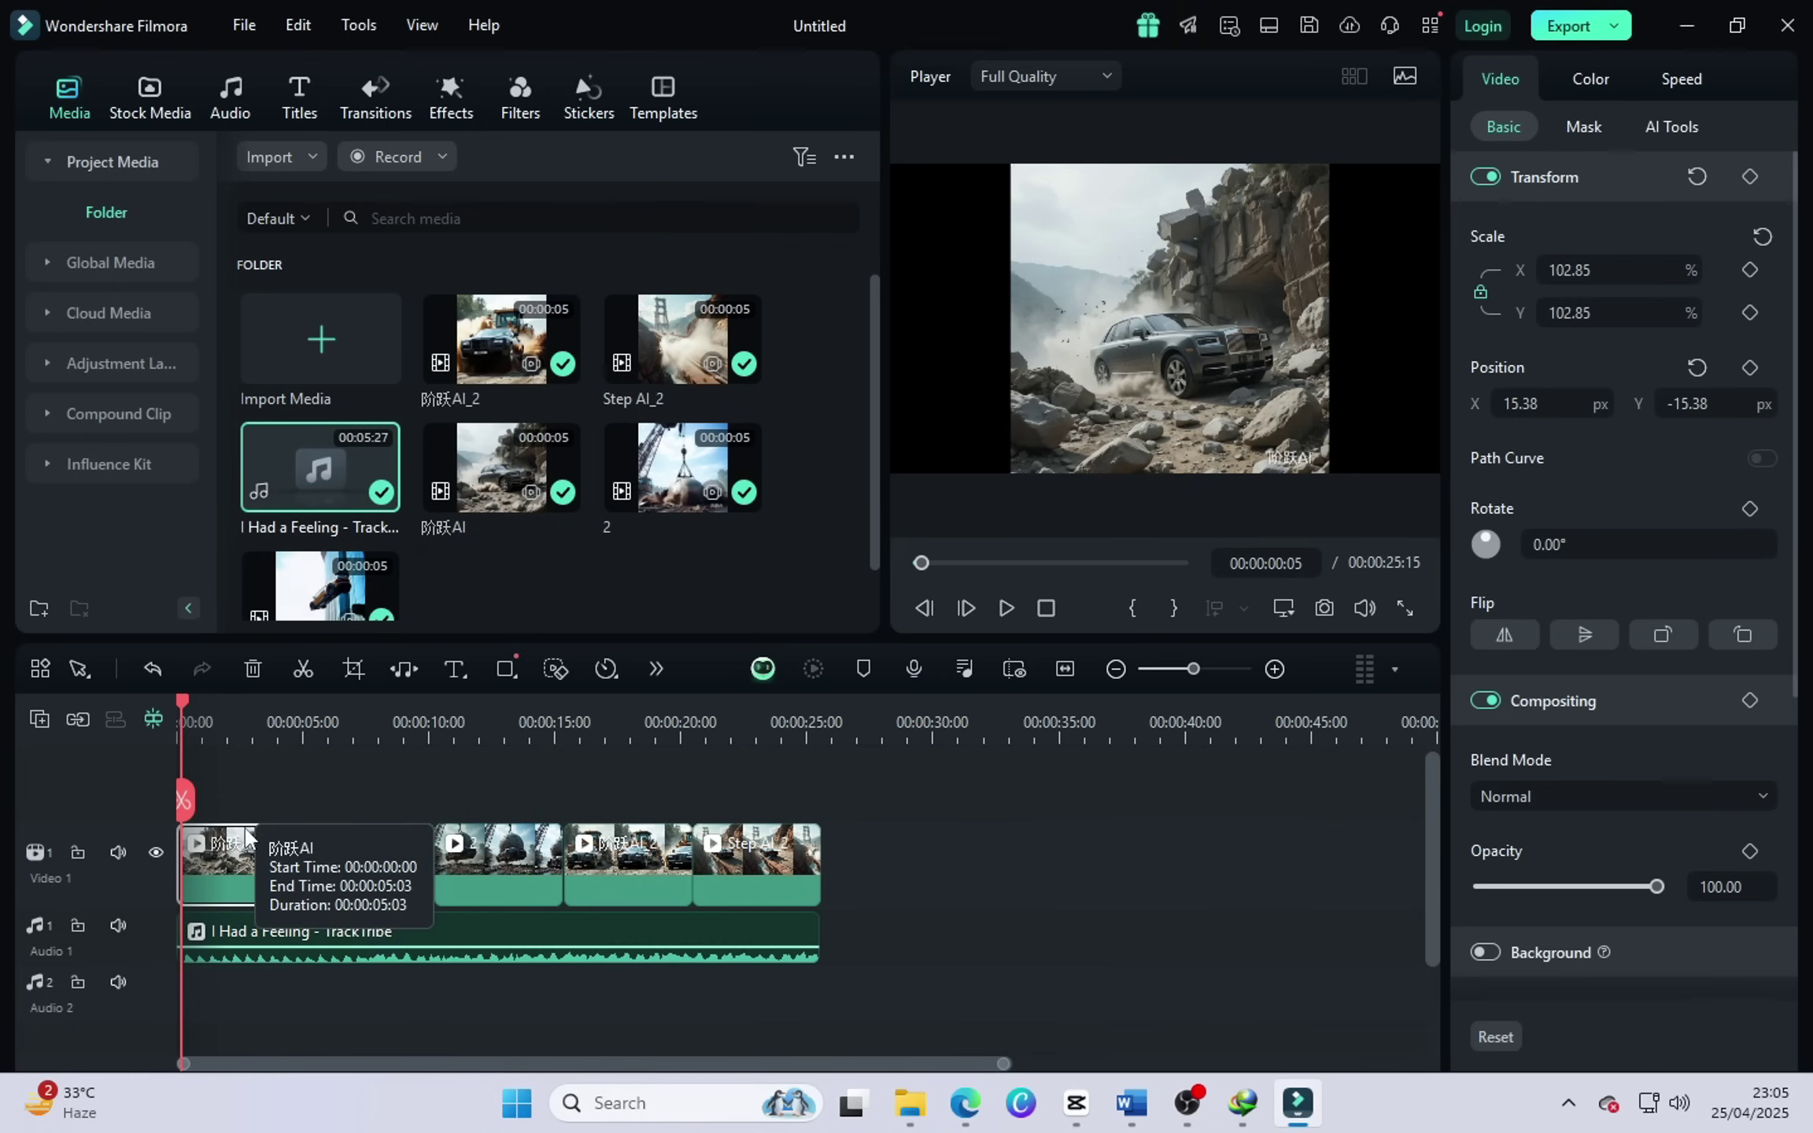
pyautogui.moveTo(1328, 484); pyautogui.dragTo(1360, 514)
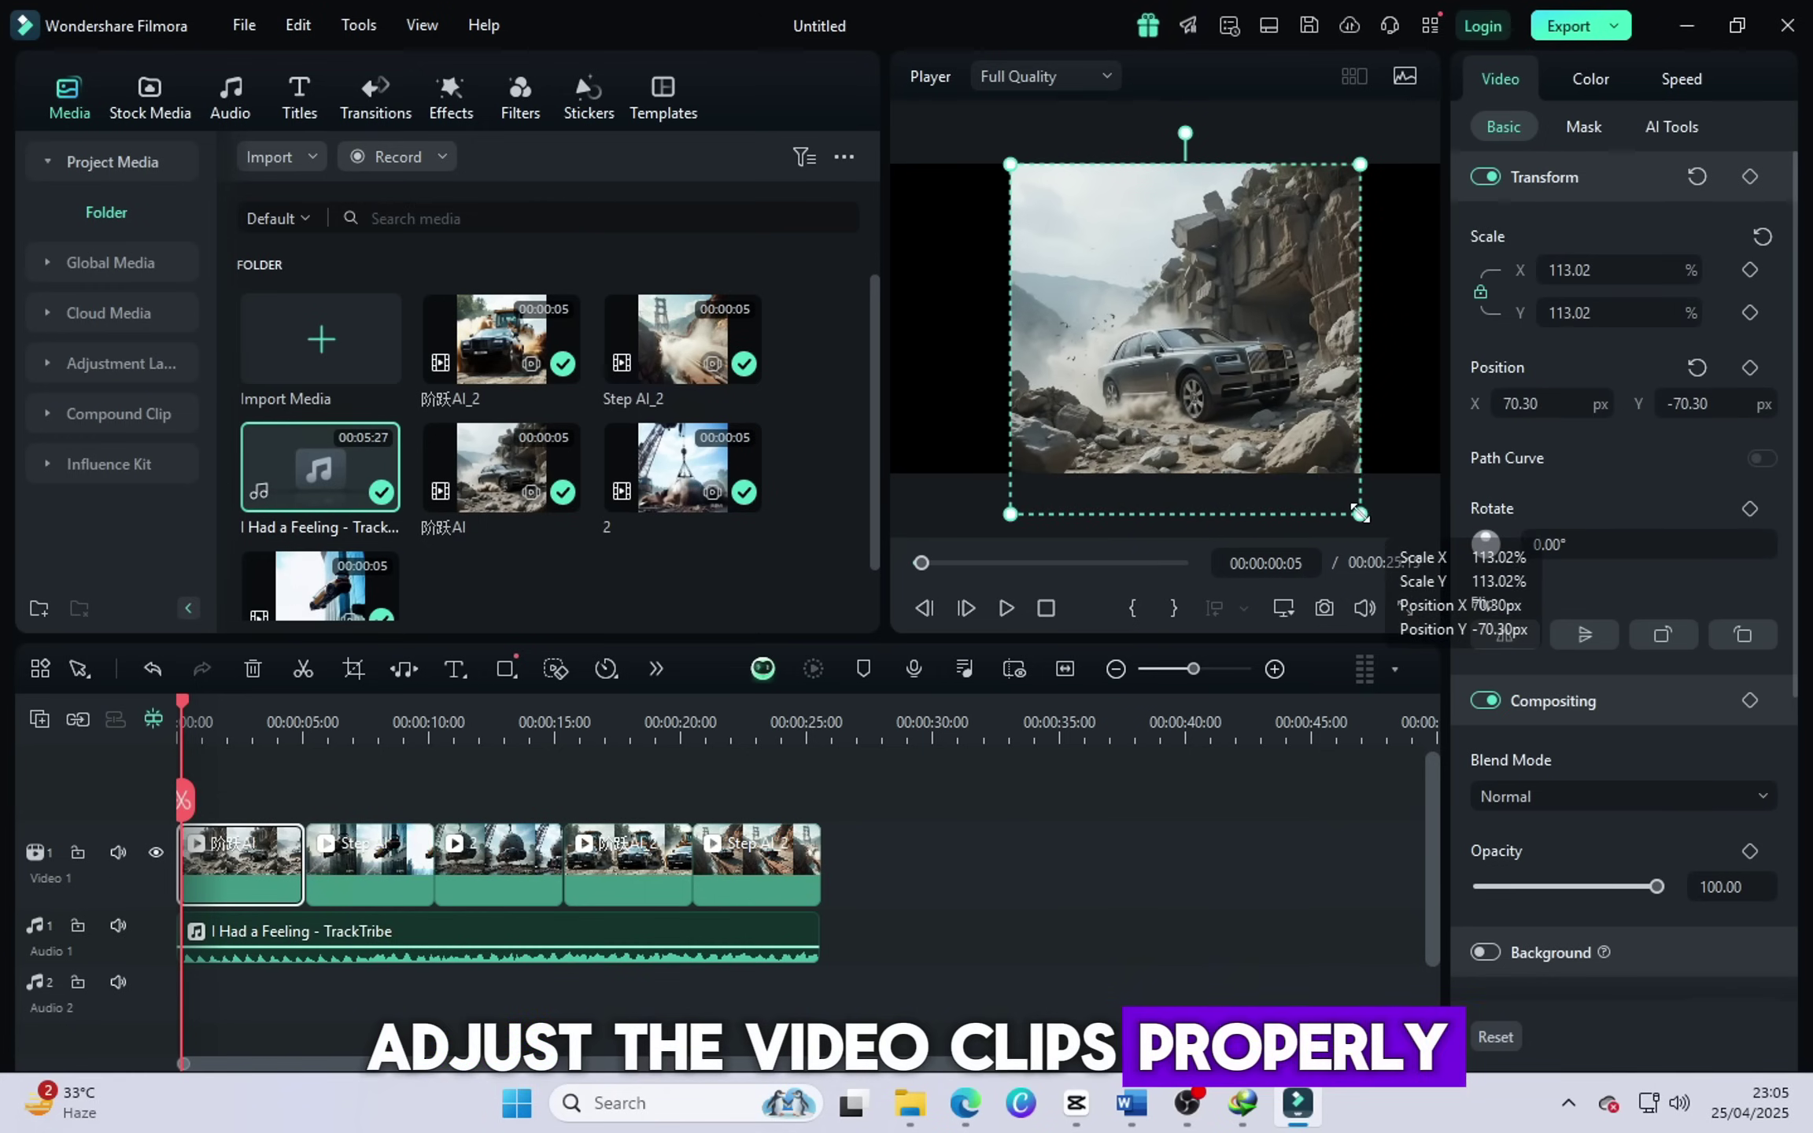
pyautogui.moveTo(183, 721); pyautogui.dragTo(322, 722)
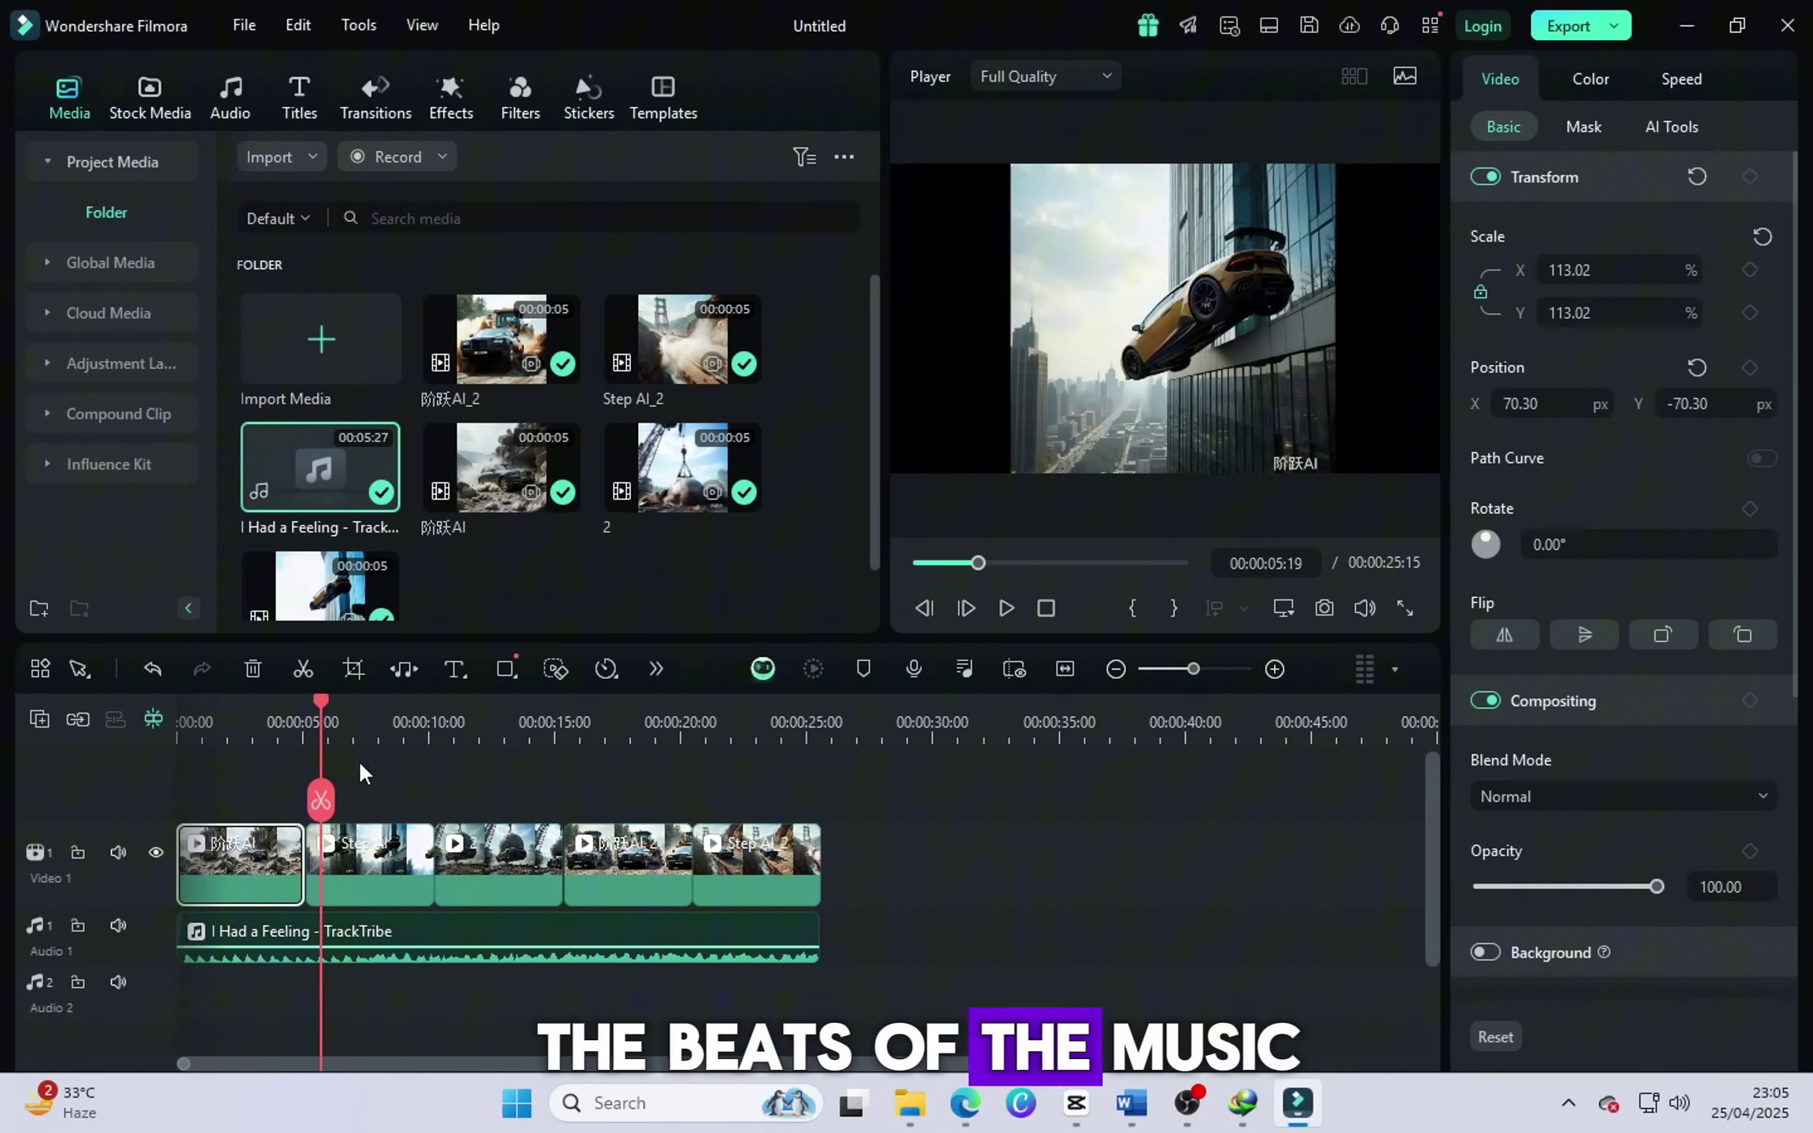
pyautogui.click(370, 862)
pyautogui.moveTo(1335, 489); pyautogui.dragTo(1356, 522)
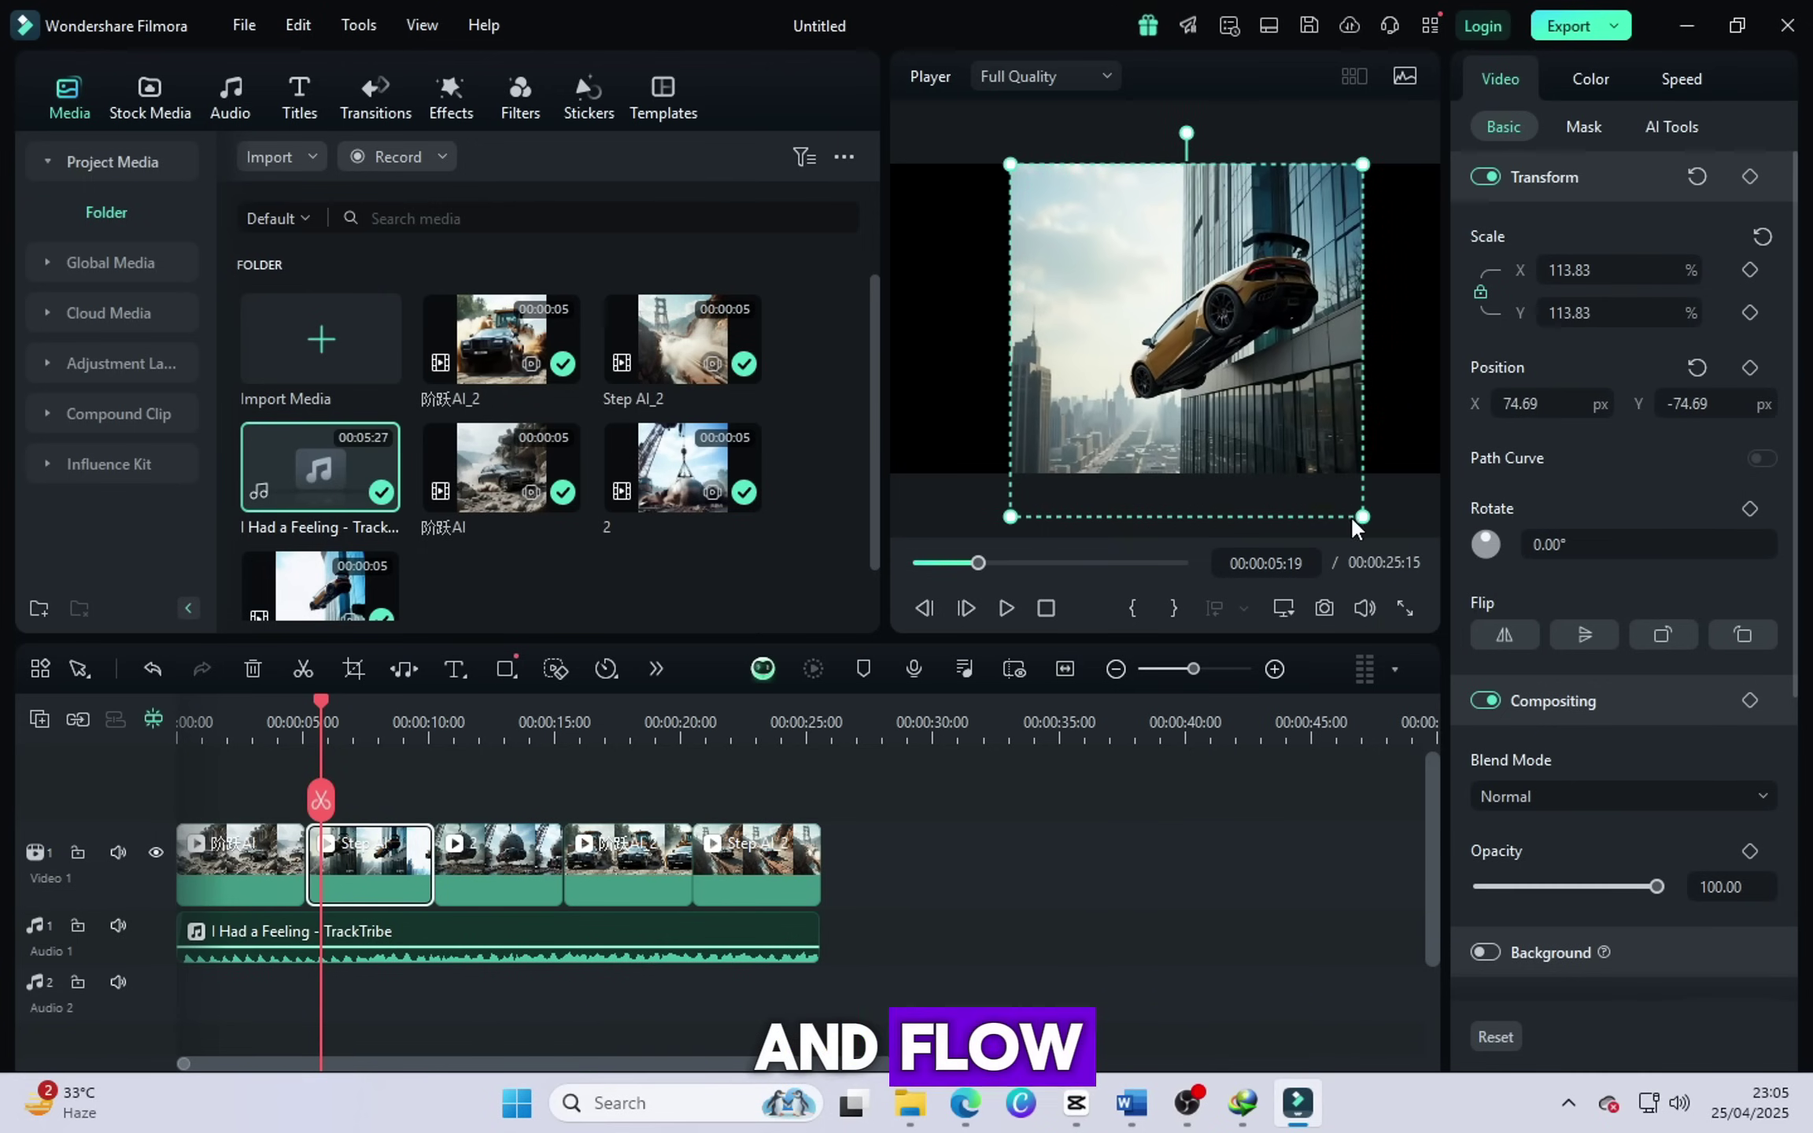
# Enlarge the third, fourth and Step AI_2 clips to about 112–118%, then return to the start.
pyautogui.moveTo(321, 722); pyautogui.dragTo(492, 722)
pyautogui.click(515, 858)
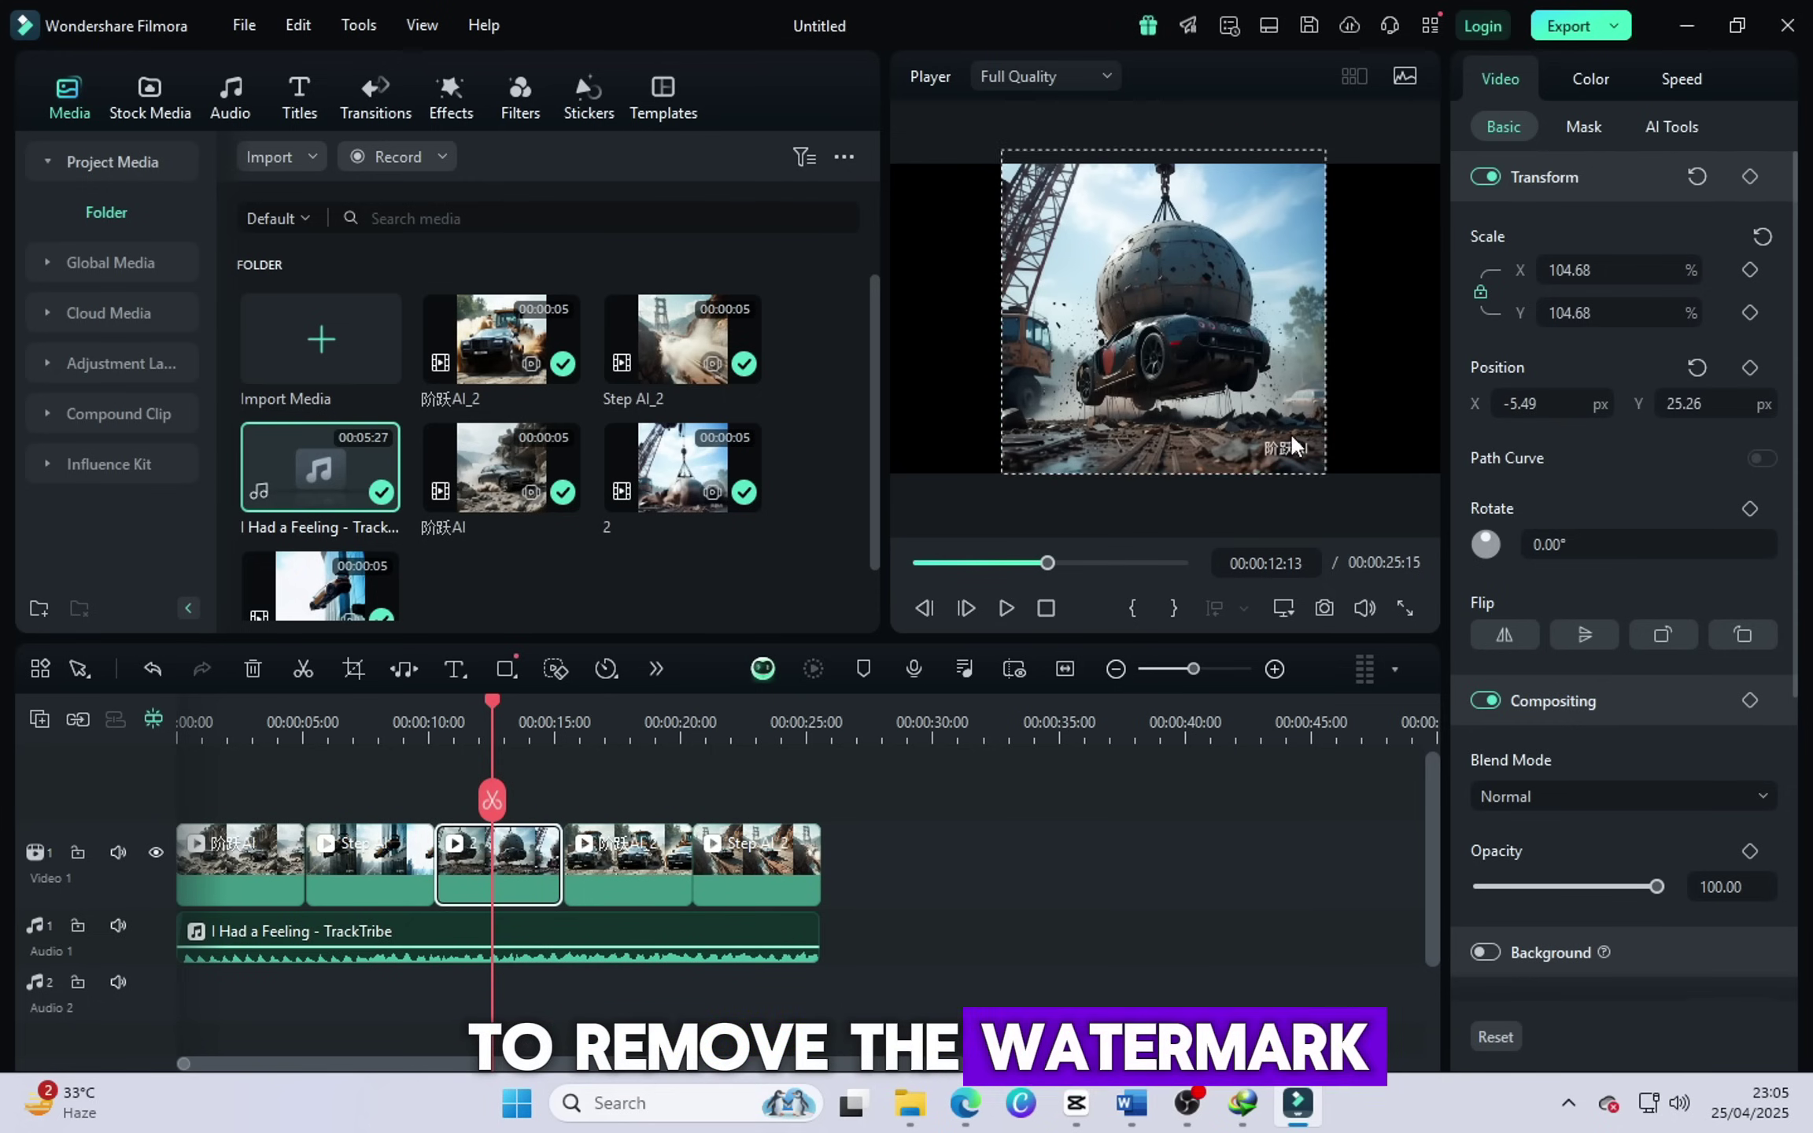
pyautogui.moveTo(1325, 475); pyautogui.dragTo(1366, 513)
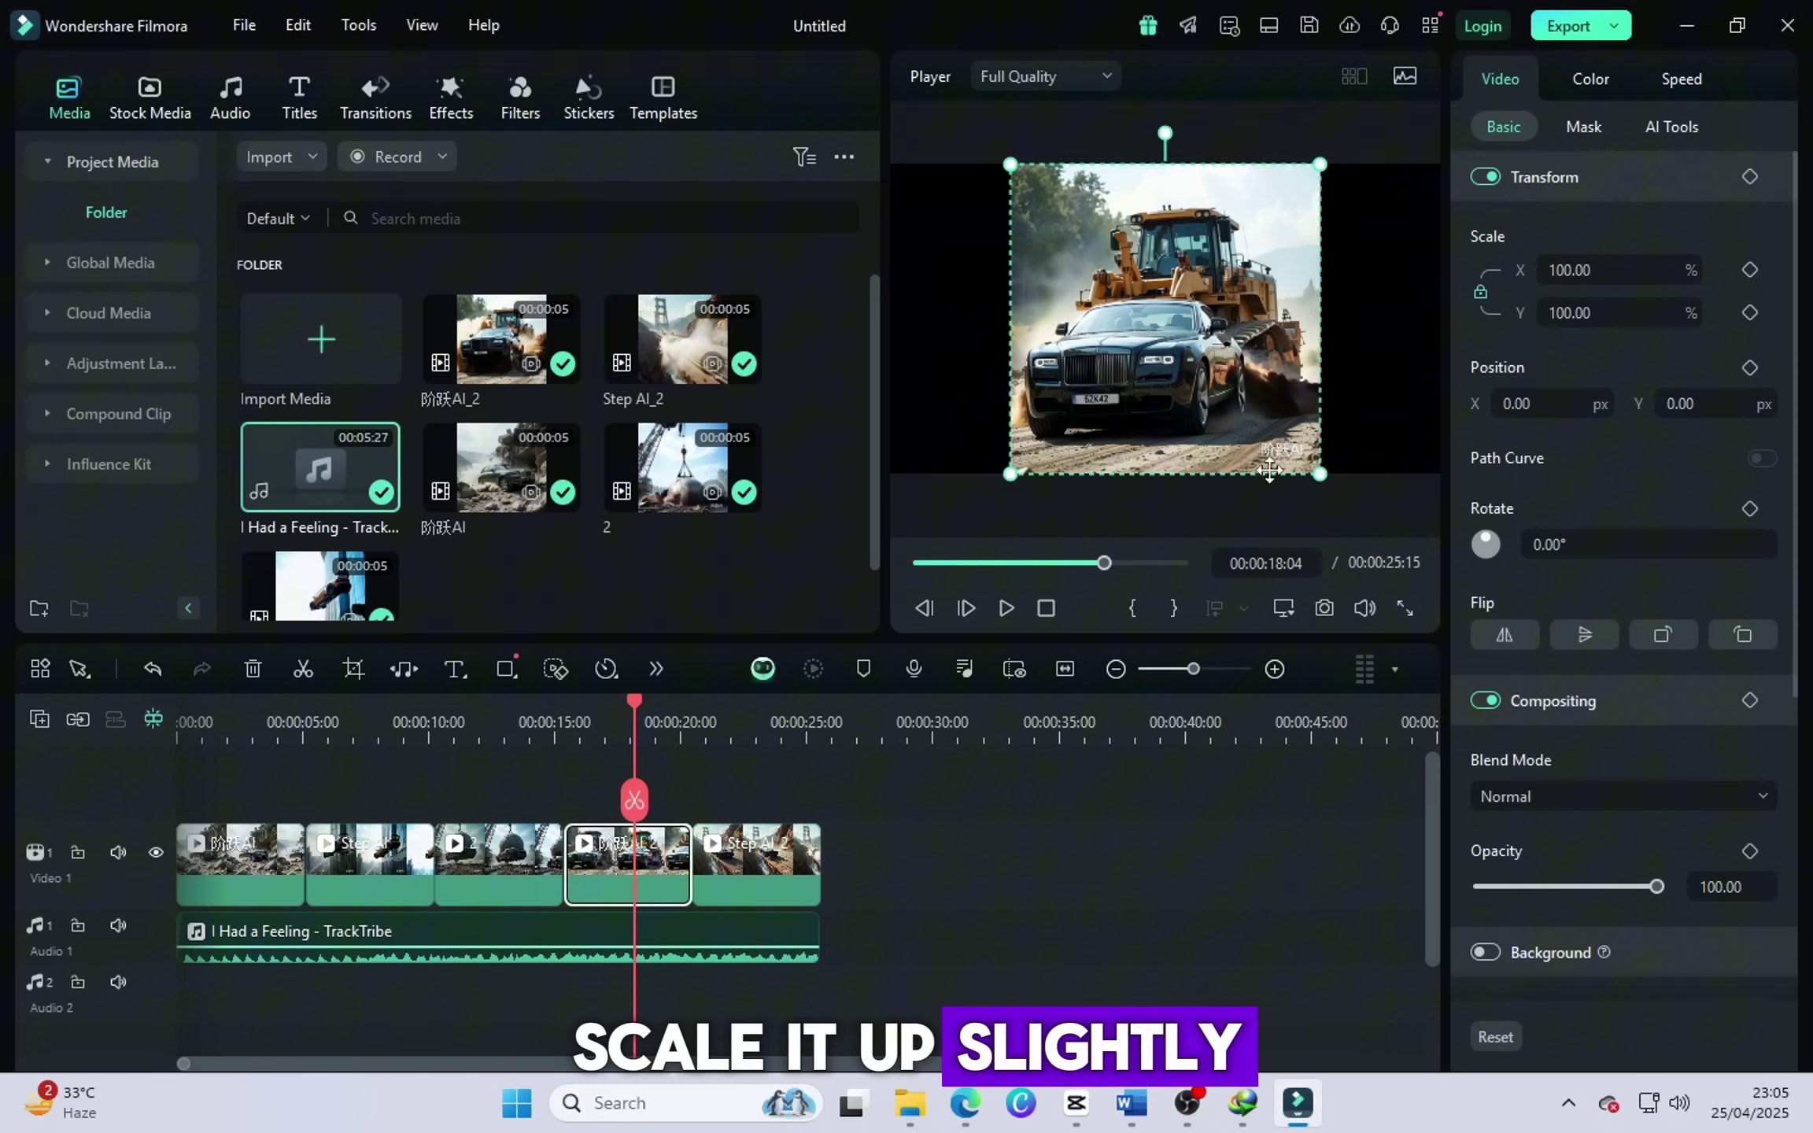
pyautogui.moveTo(1324, 486); pyautogui.dragTo(1359, 517)
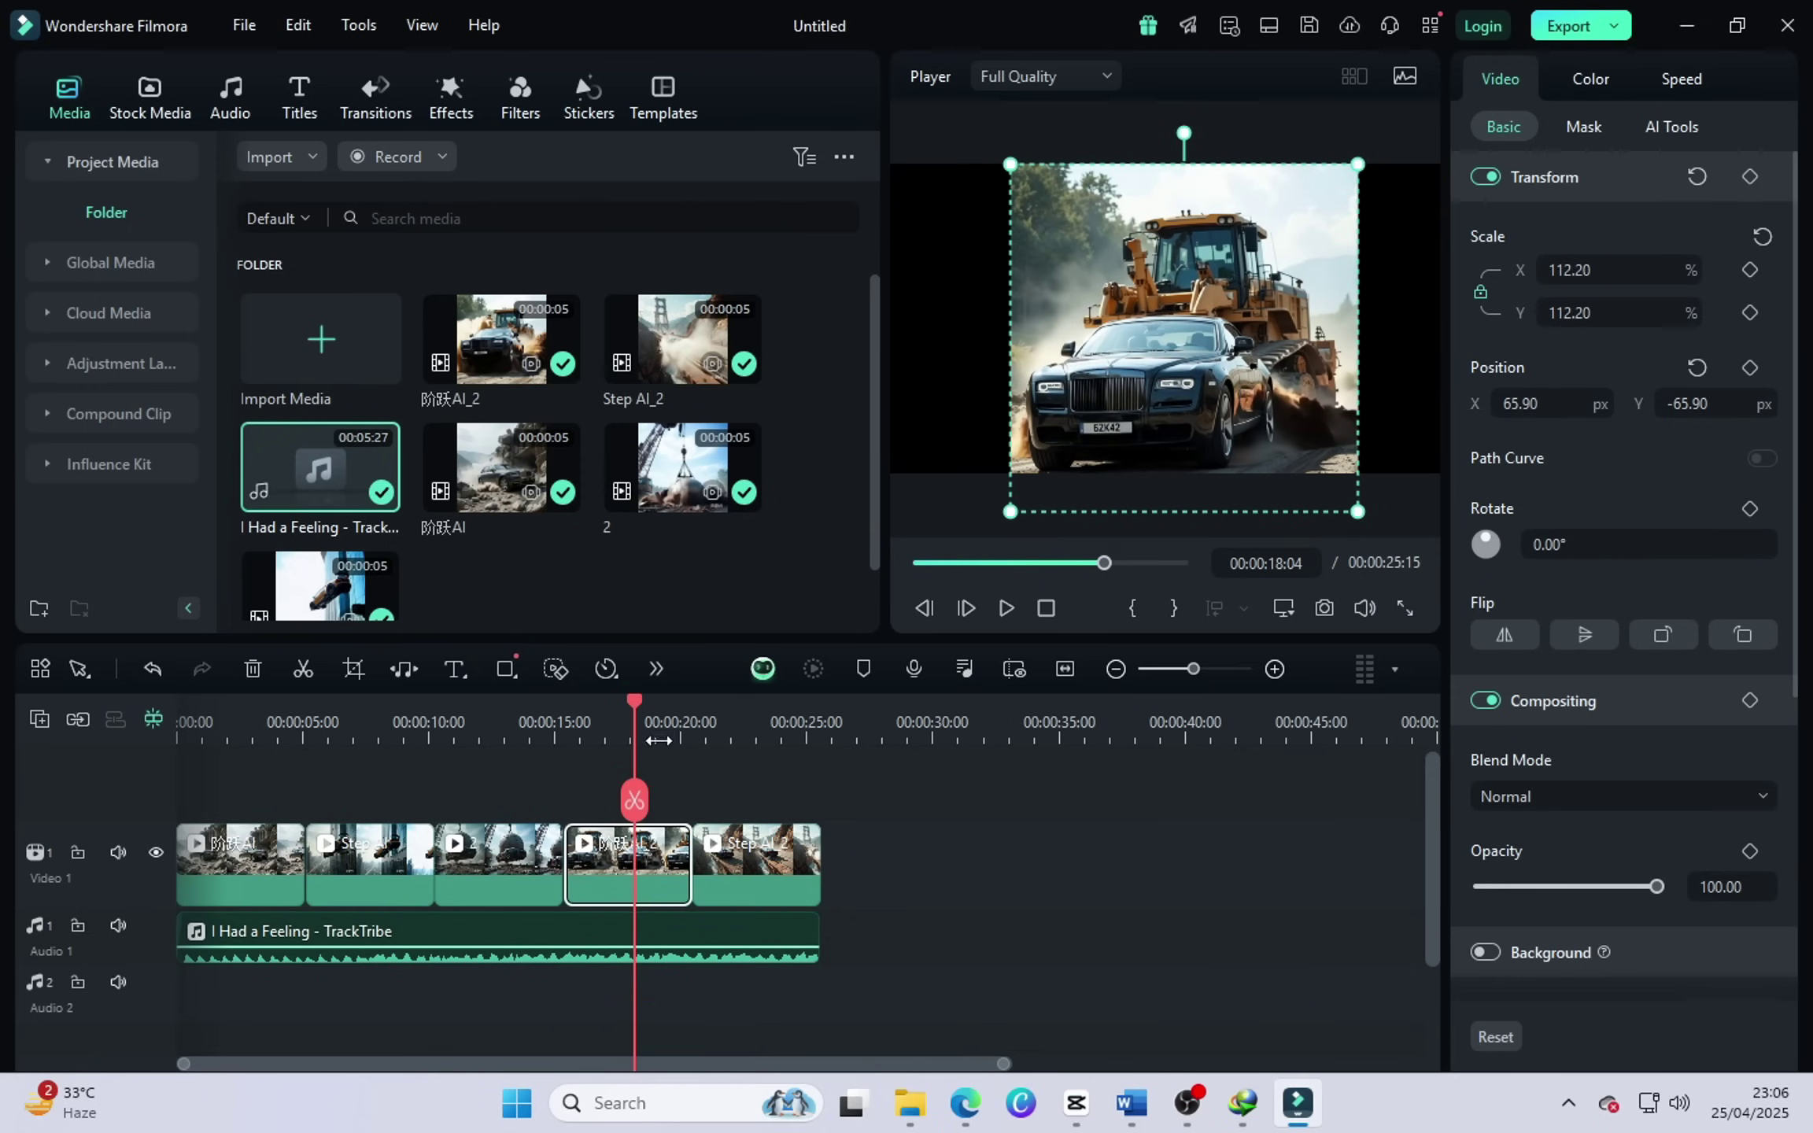
pyautogui.click(777, 846)
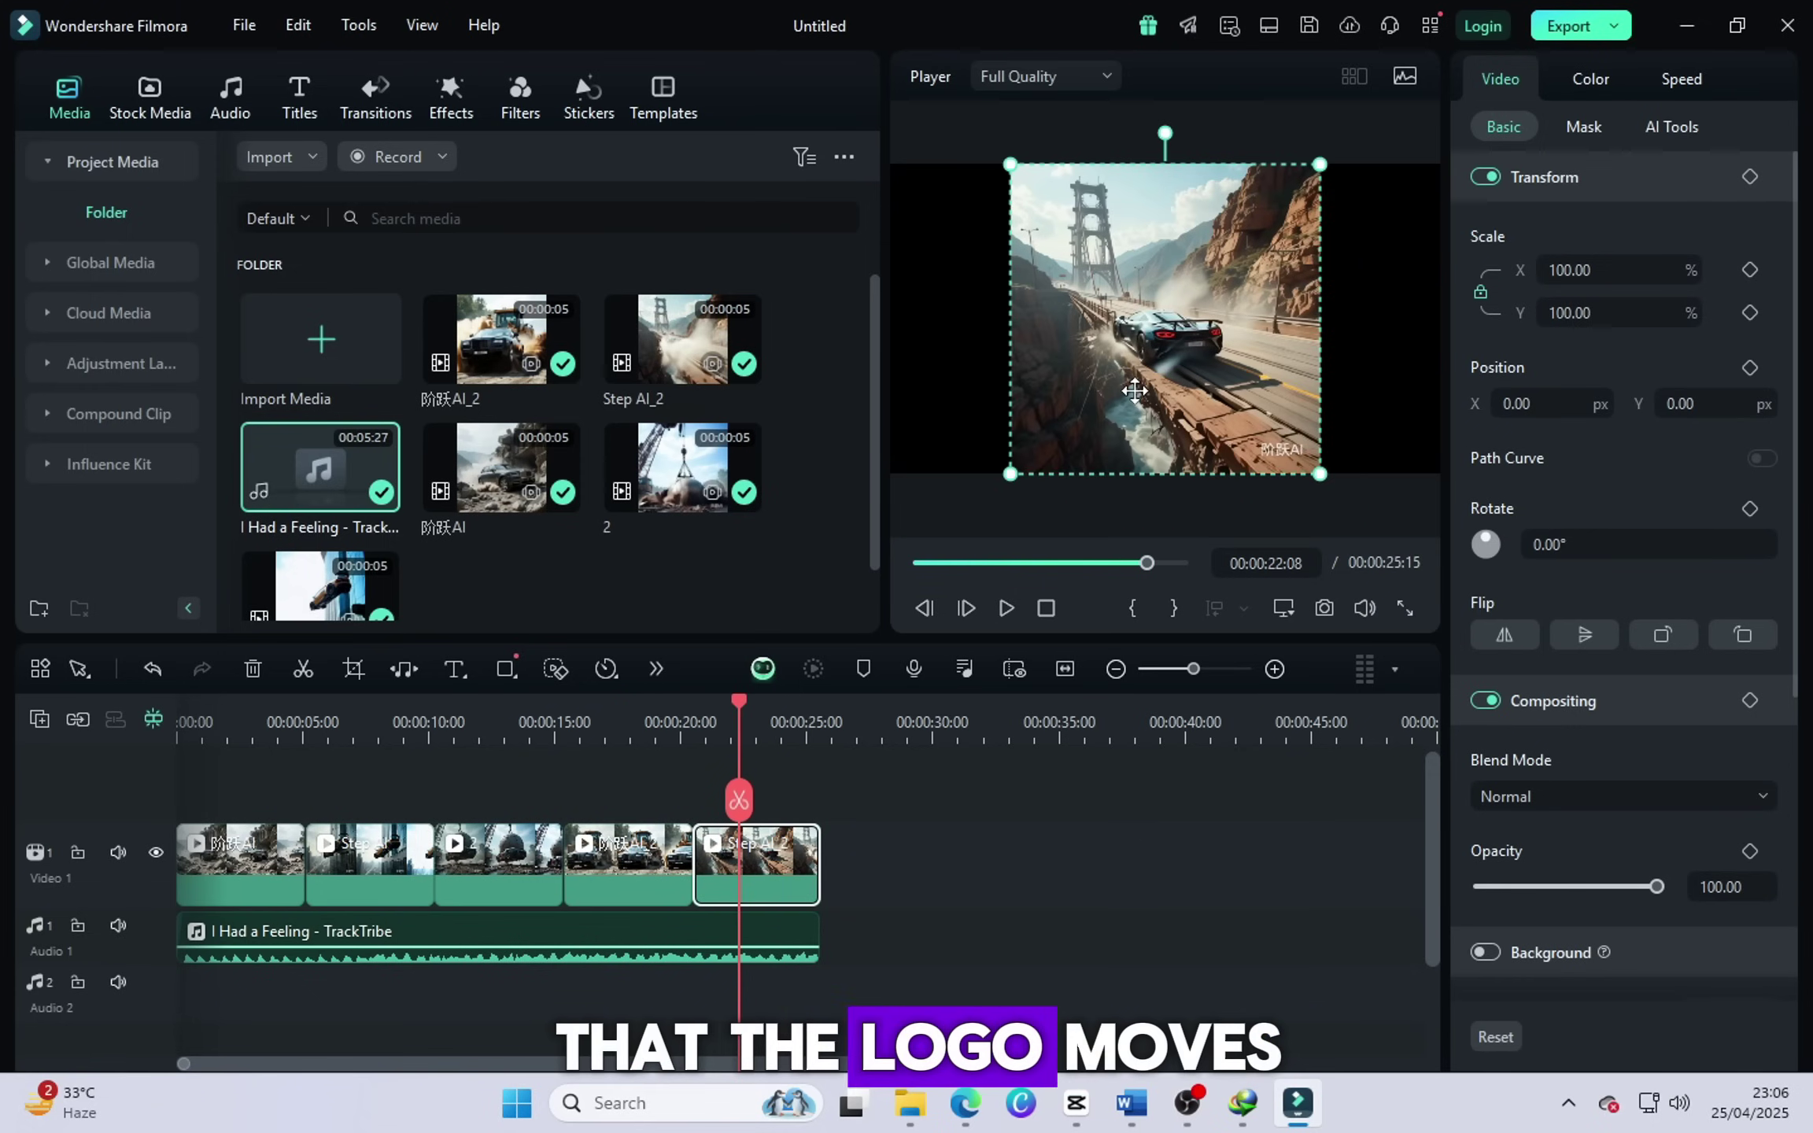
pyautogui.moveTo(1330, 480); pyautogui.dragTo(1359, 513)
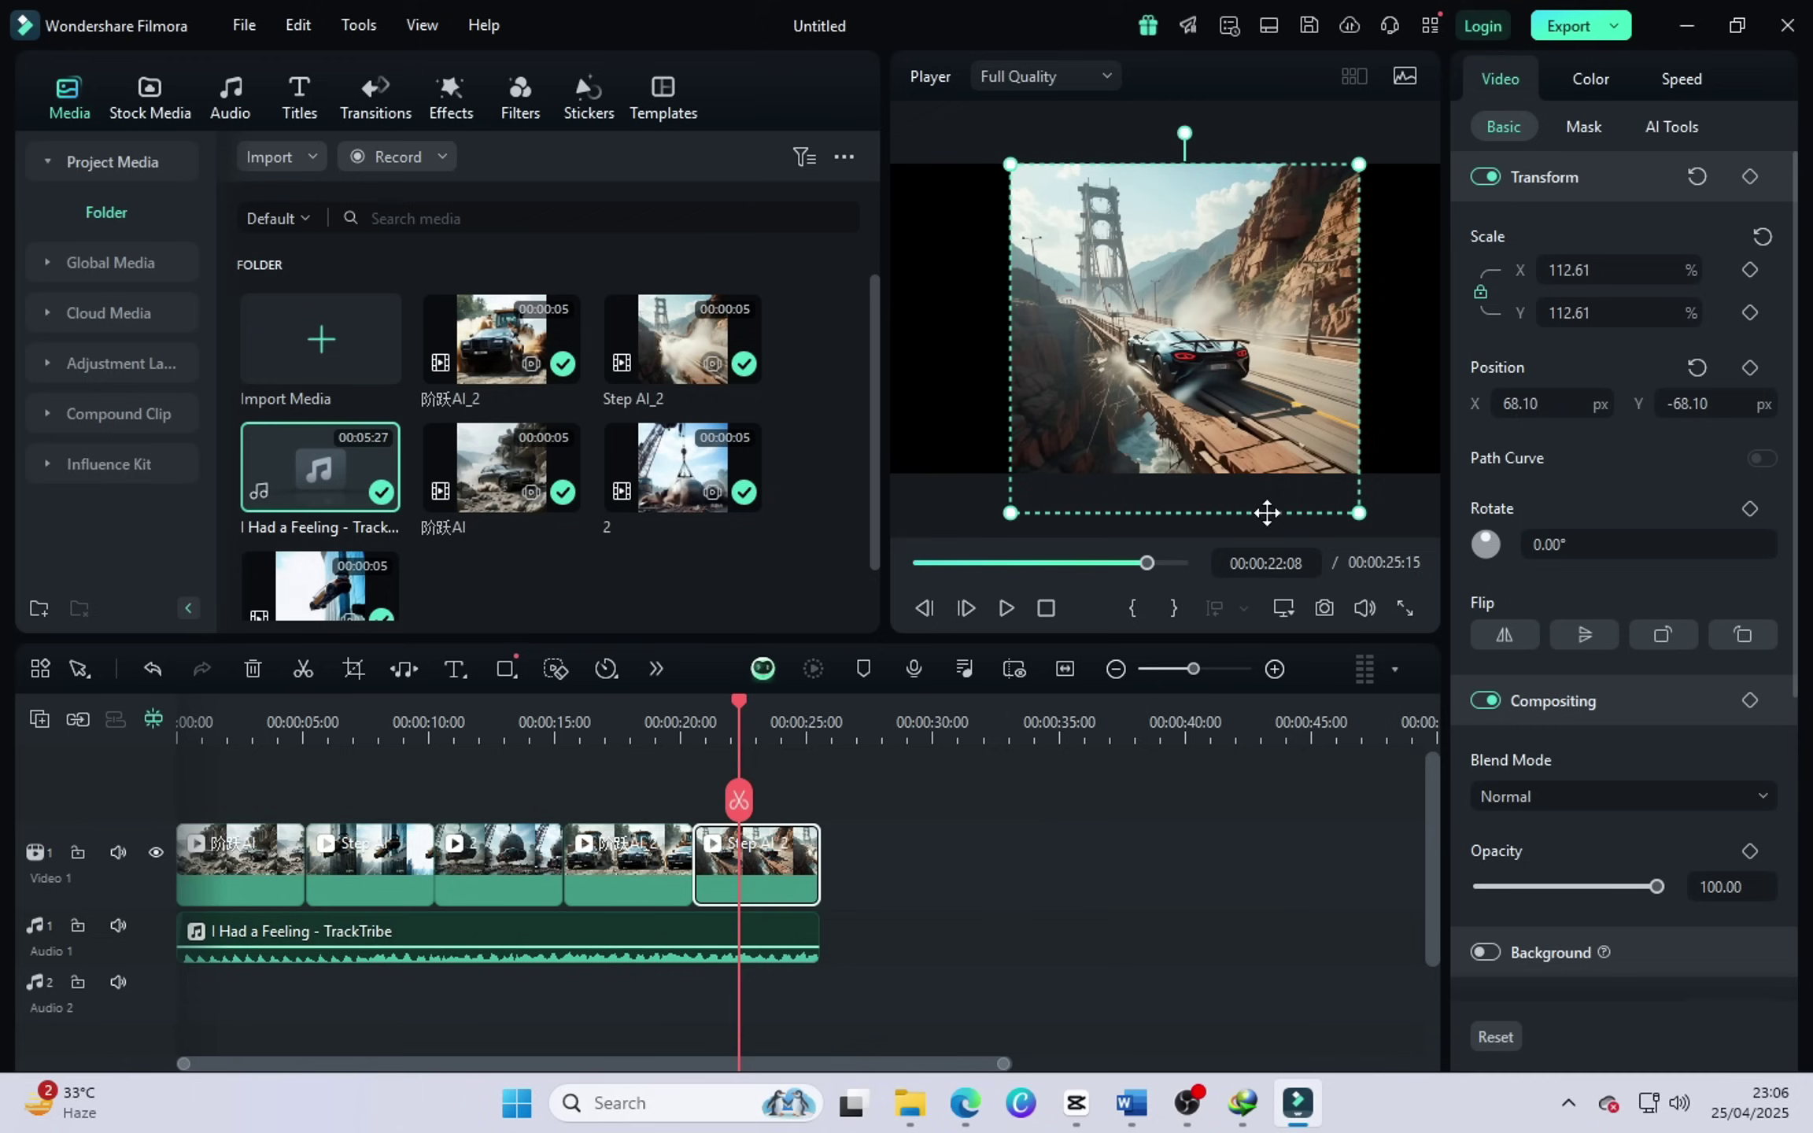
pyautogui.press('Home')
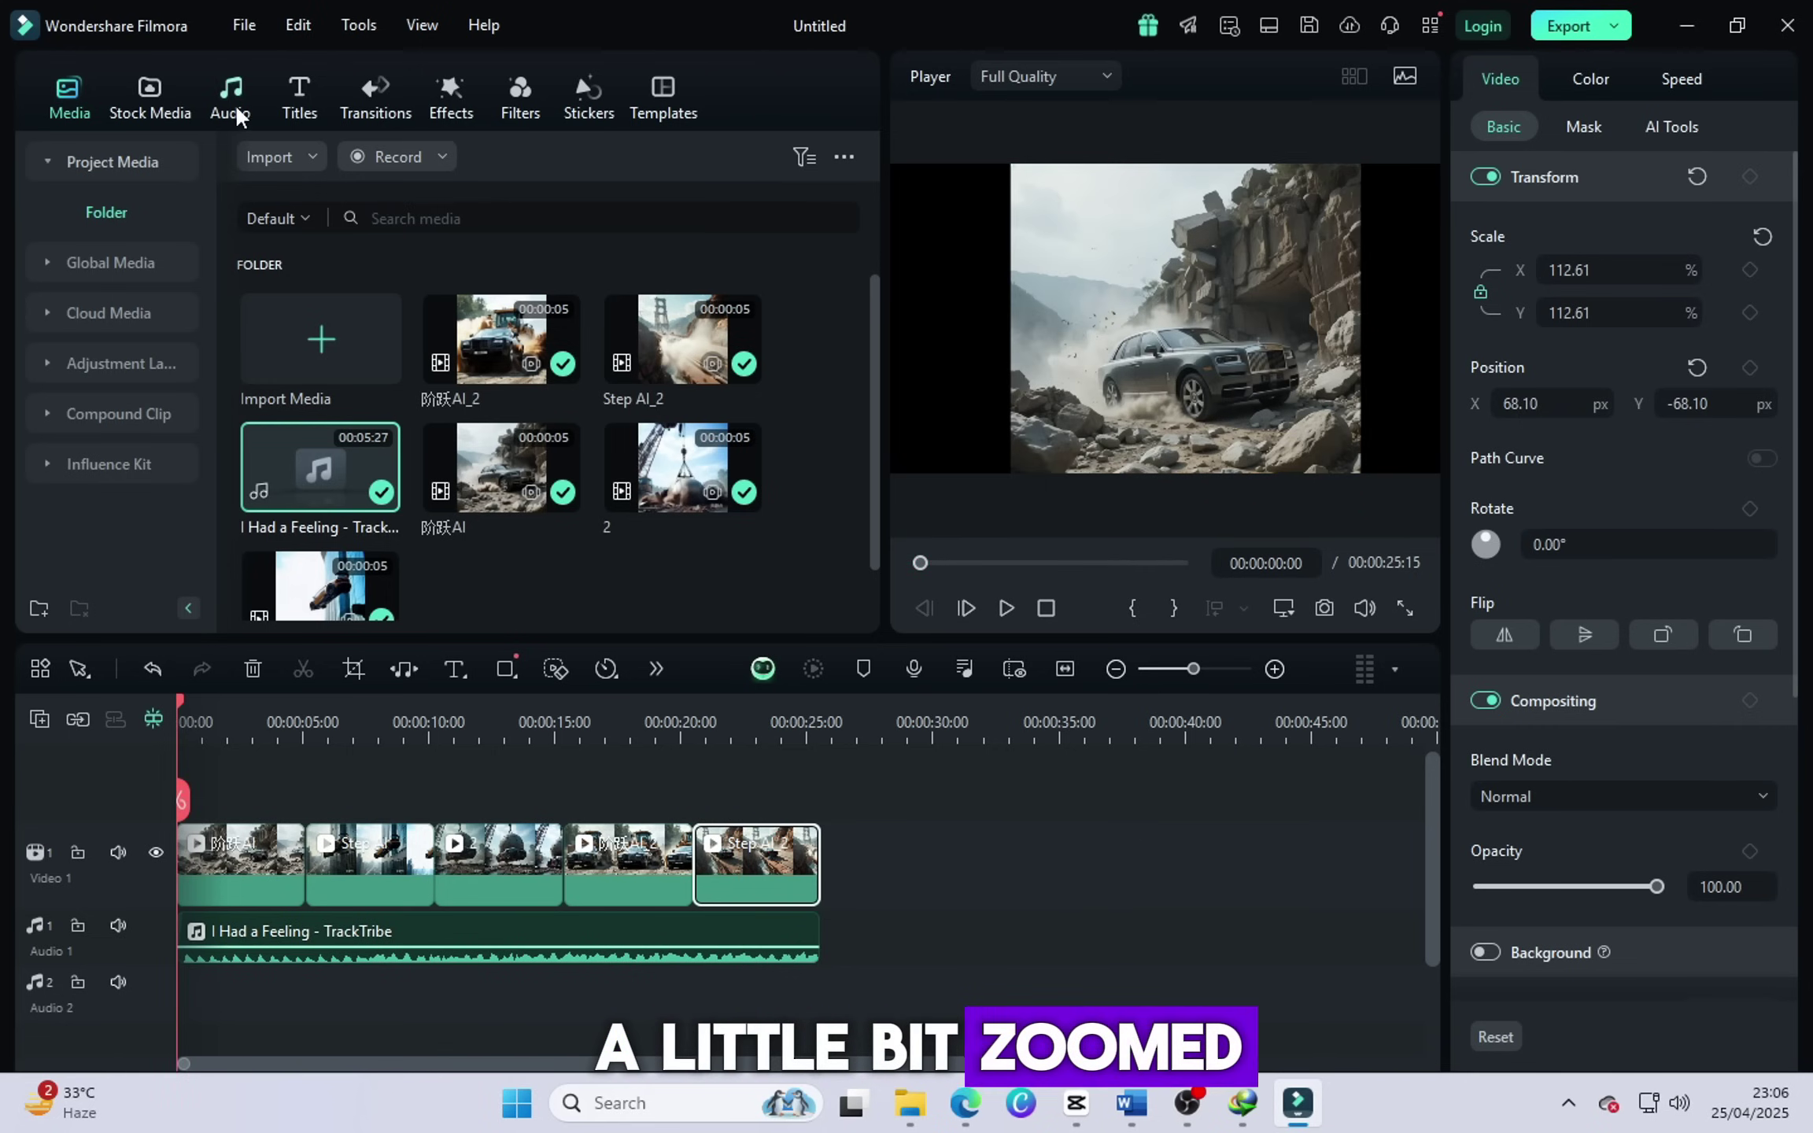
# Open the Effects library and drag the 3D Motion Right effect onto the timeline.
pyautogui.click(375, 102)
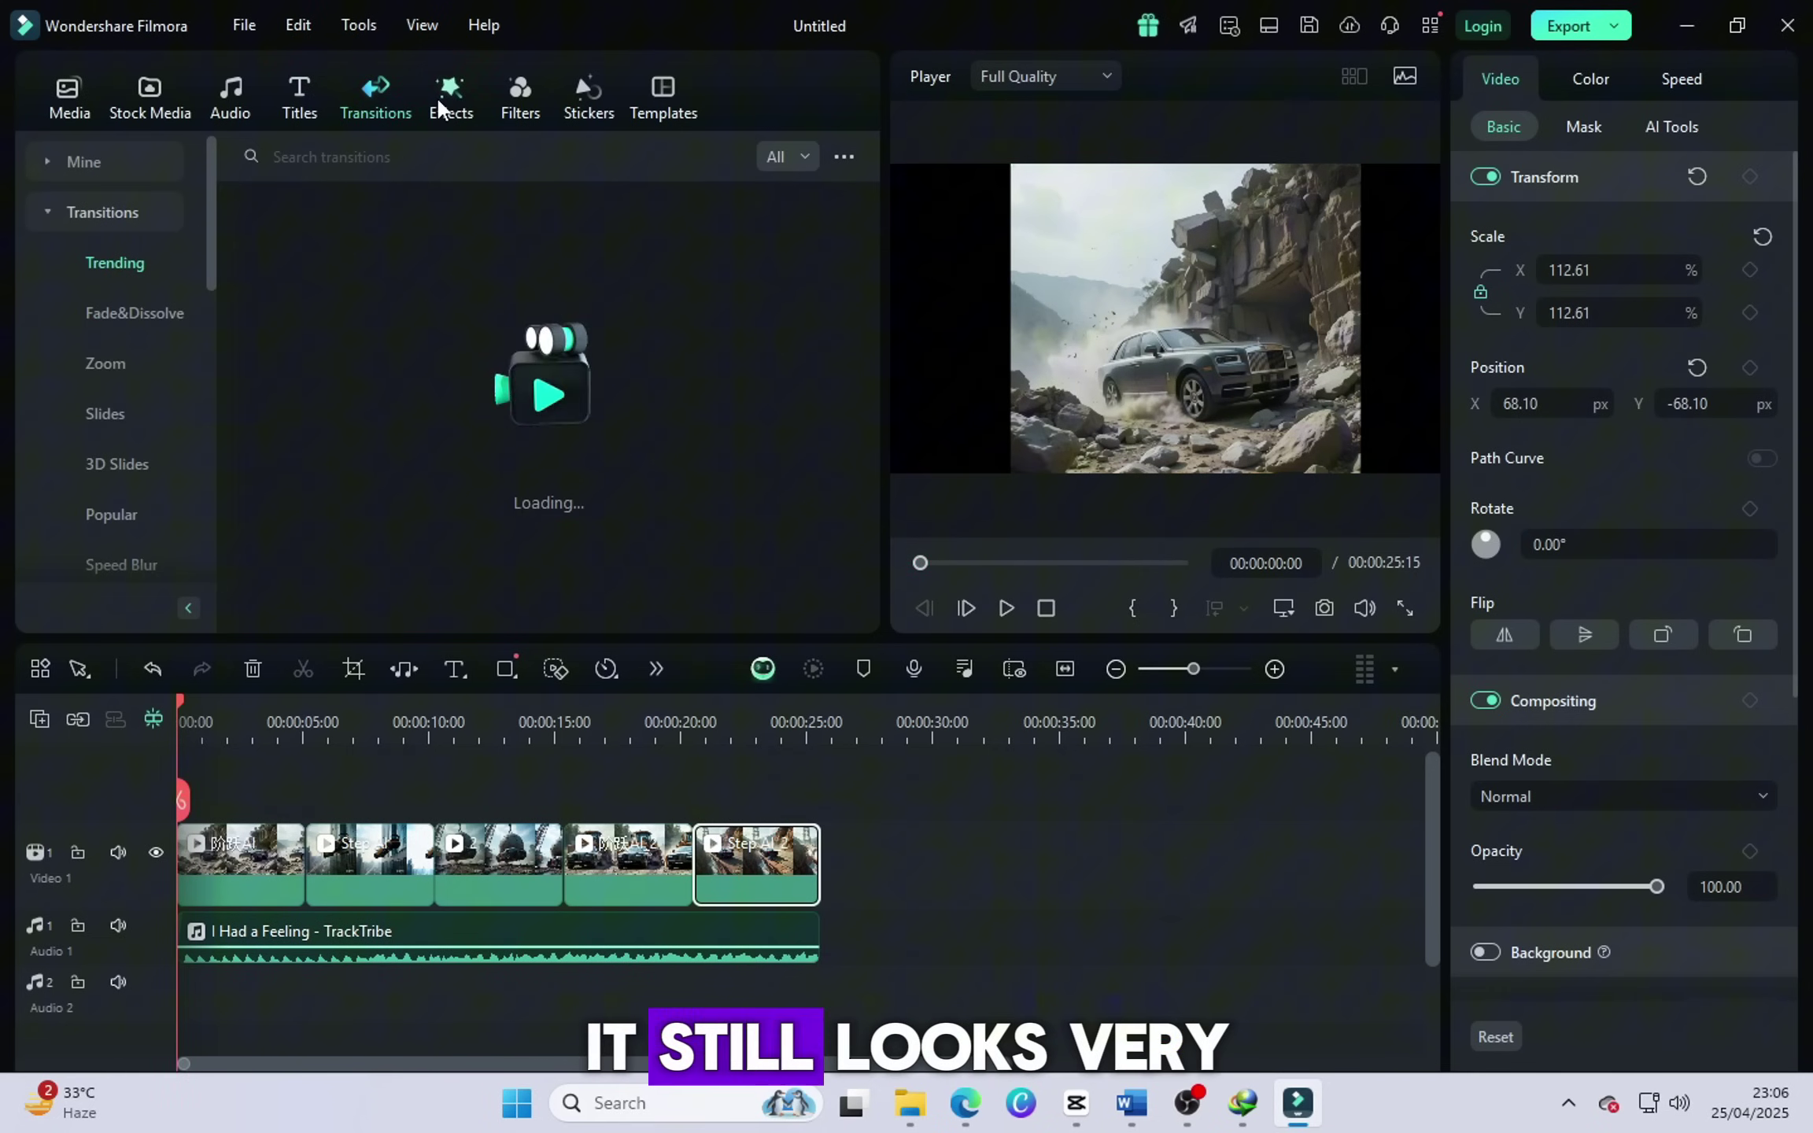
pyautogui.click(440, 109)
pyautogui.moveTo(317, 325); pyautogui.dragTo(289, 856)
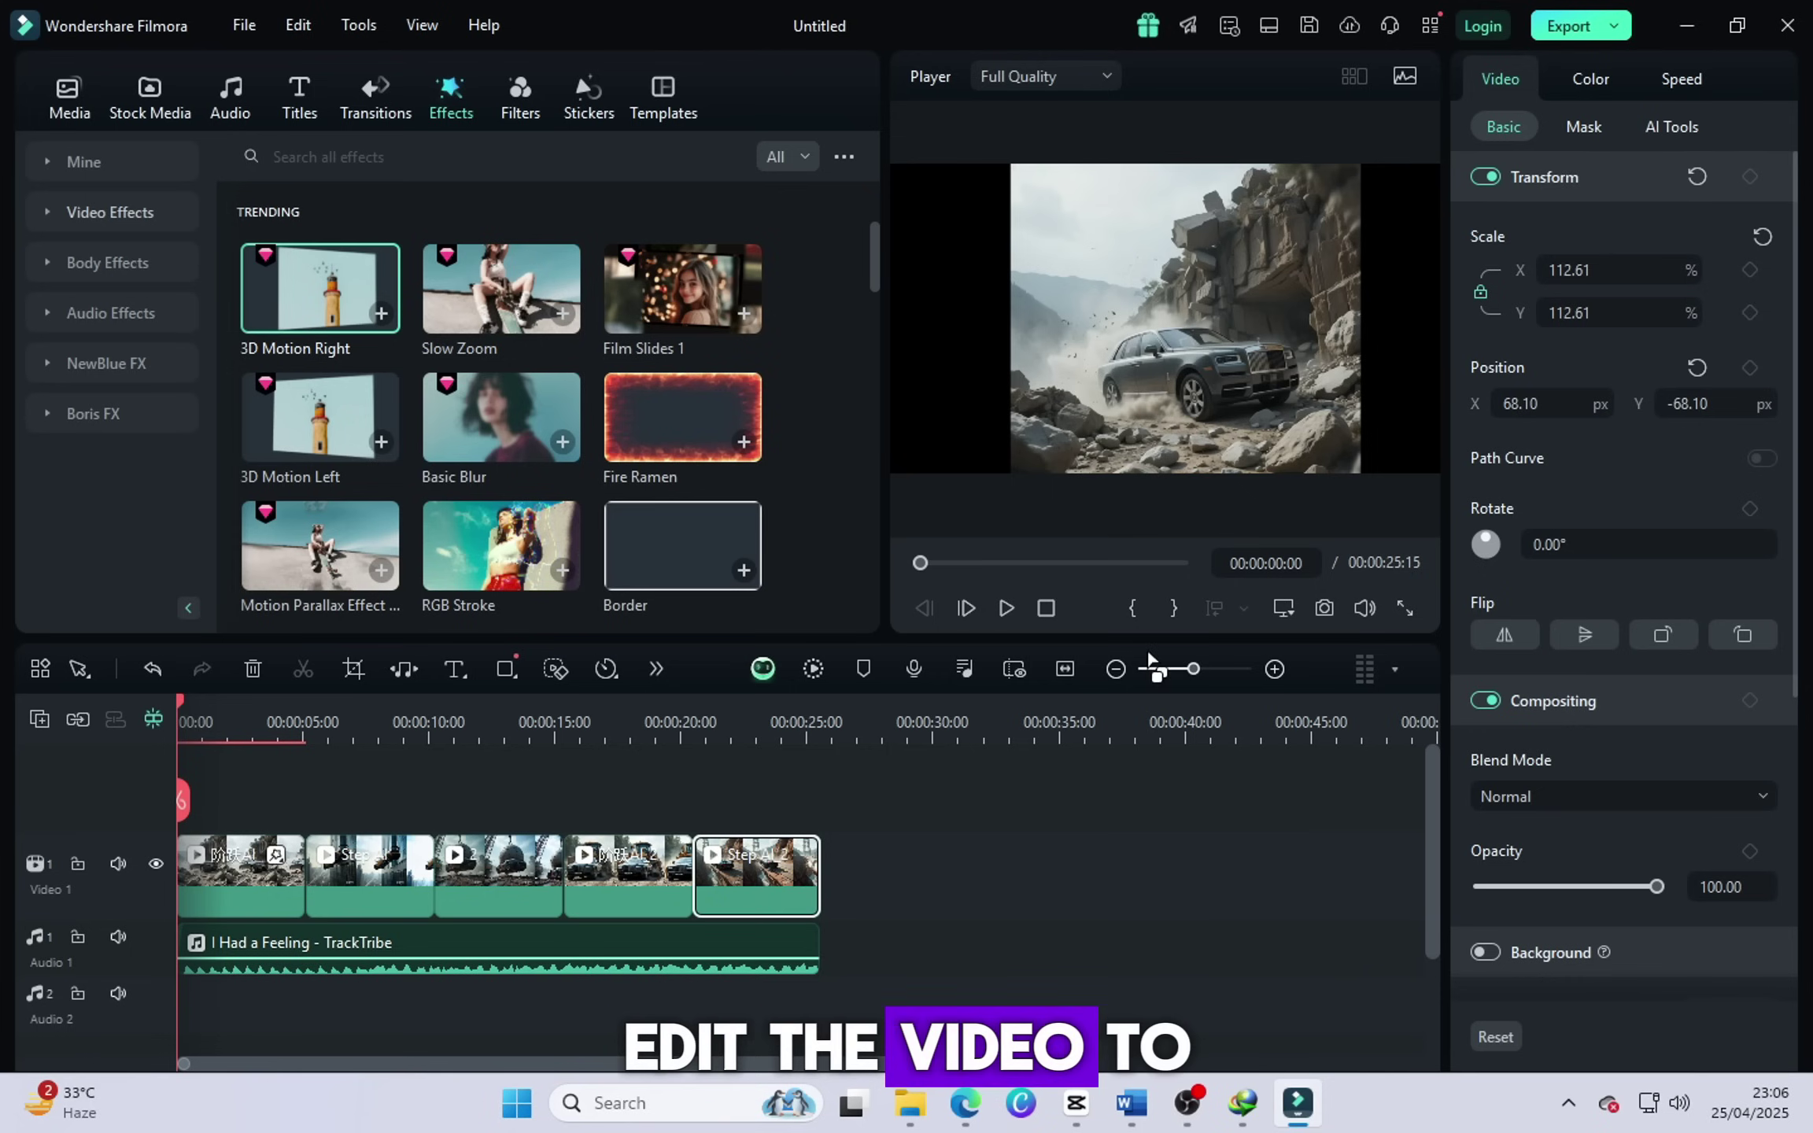
# Play the edit from near the beginning and stop it around 00:00:02.
pyautogui.click(1006, 608)
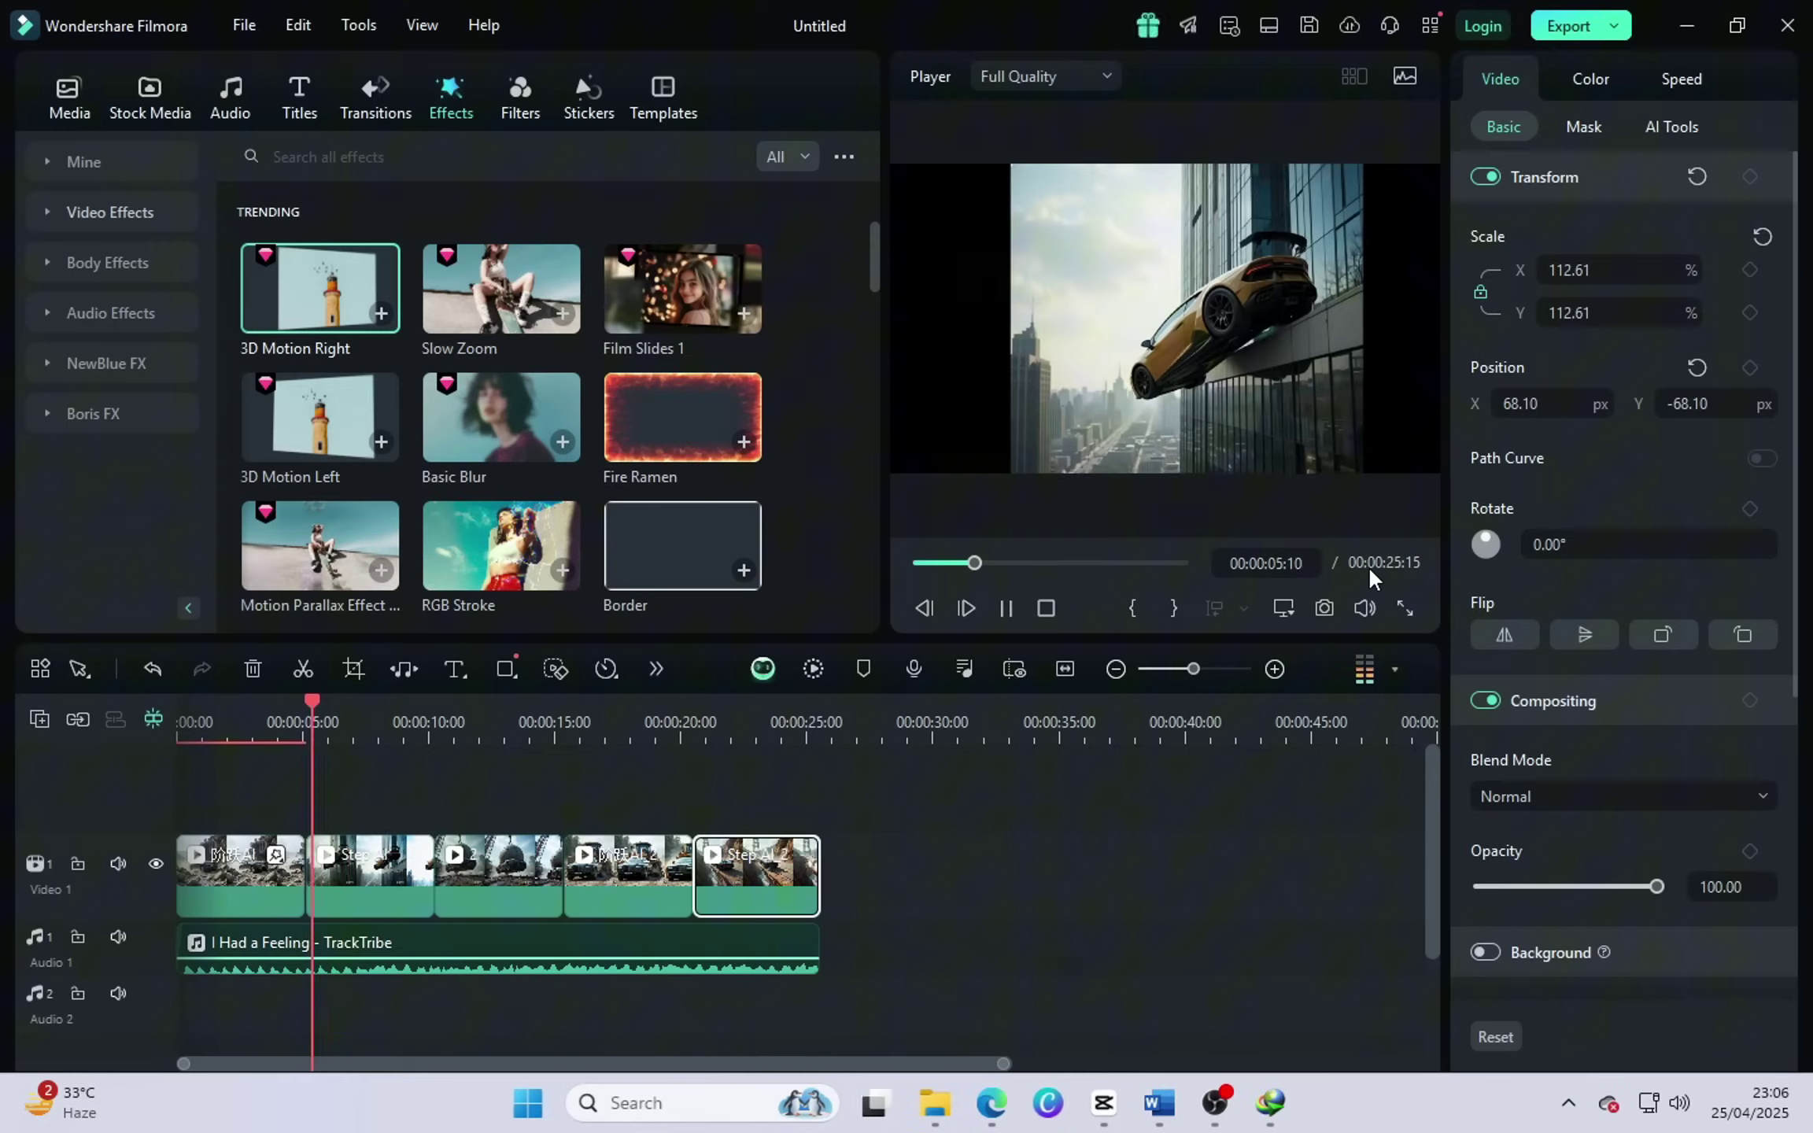
pyautogui.click(202, 717)
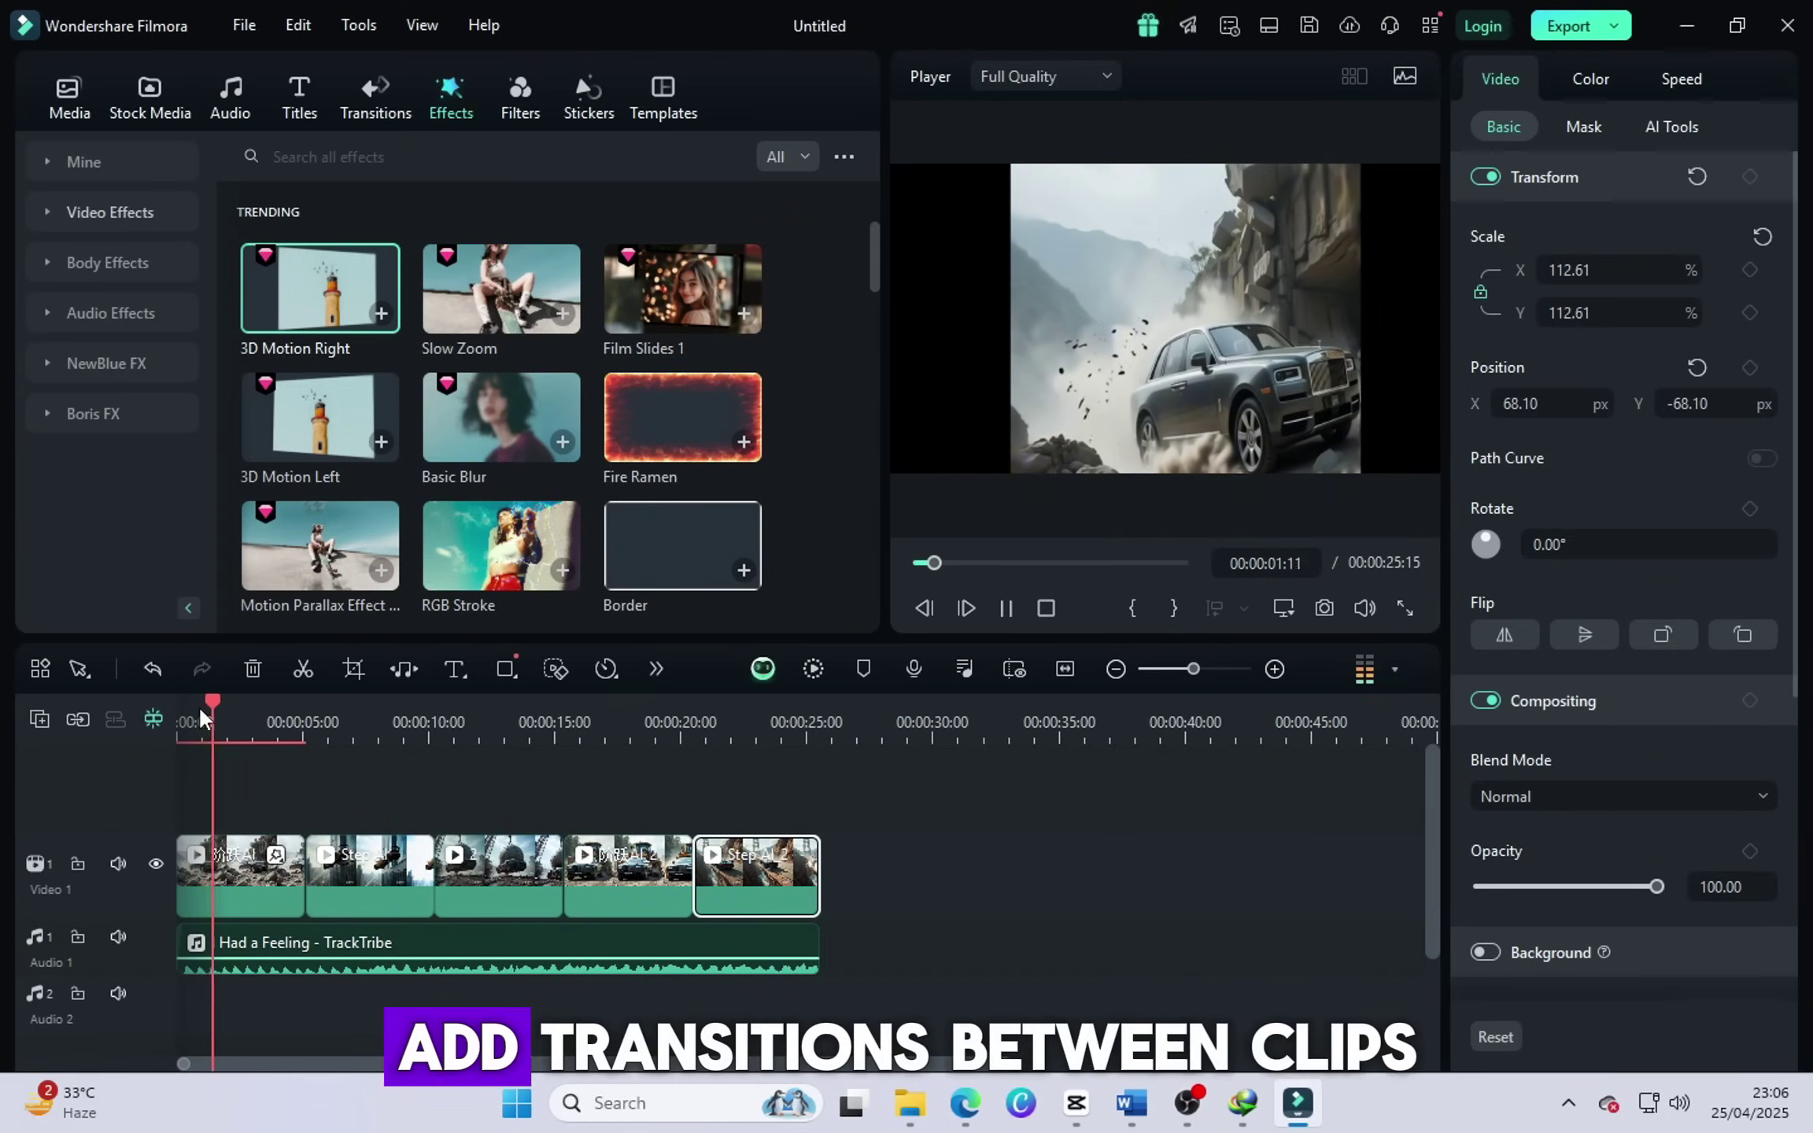
pyautogui.press('space')
pyautogui.scroll(-3, 553, 358)
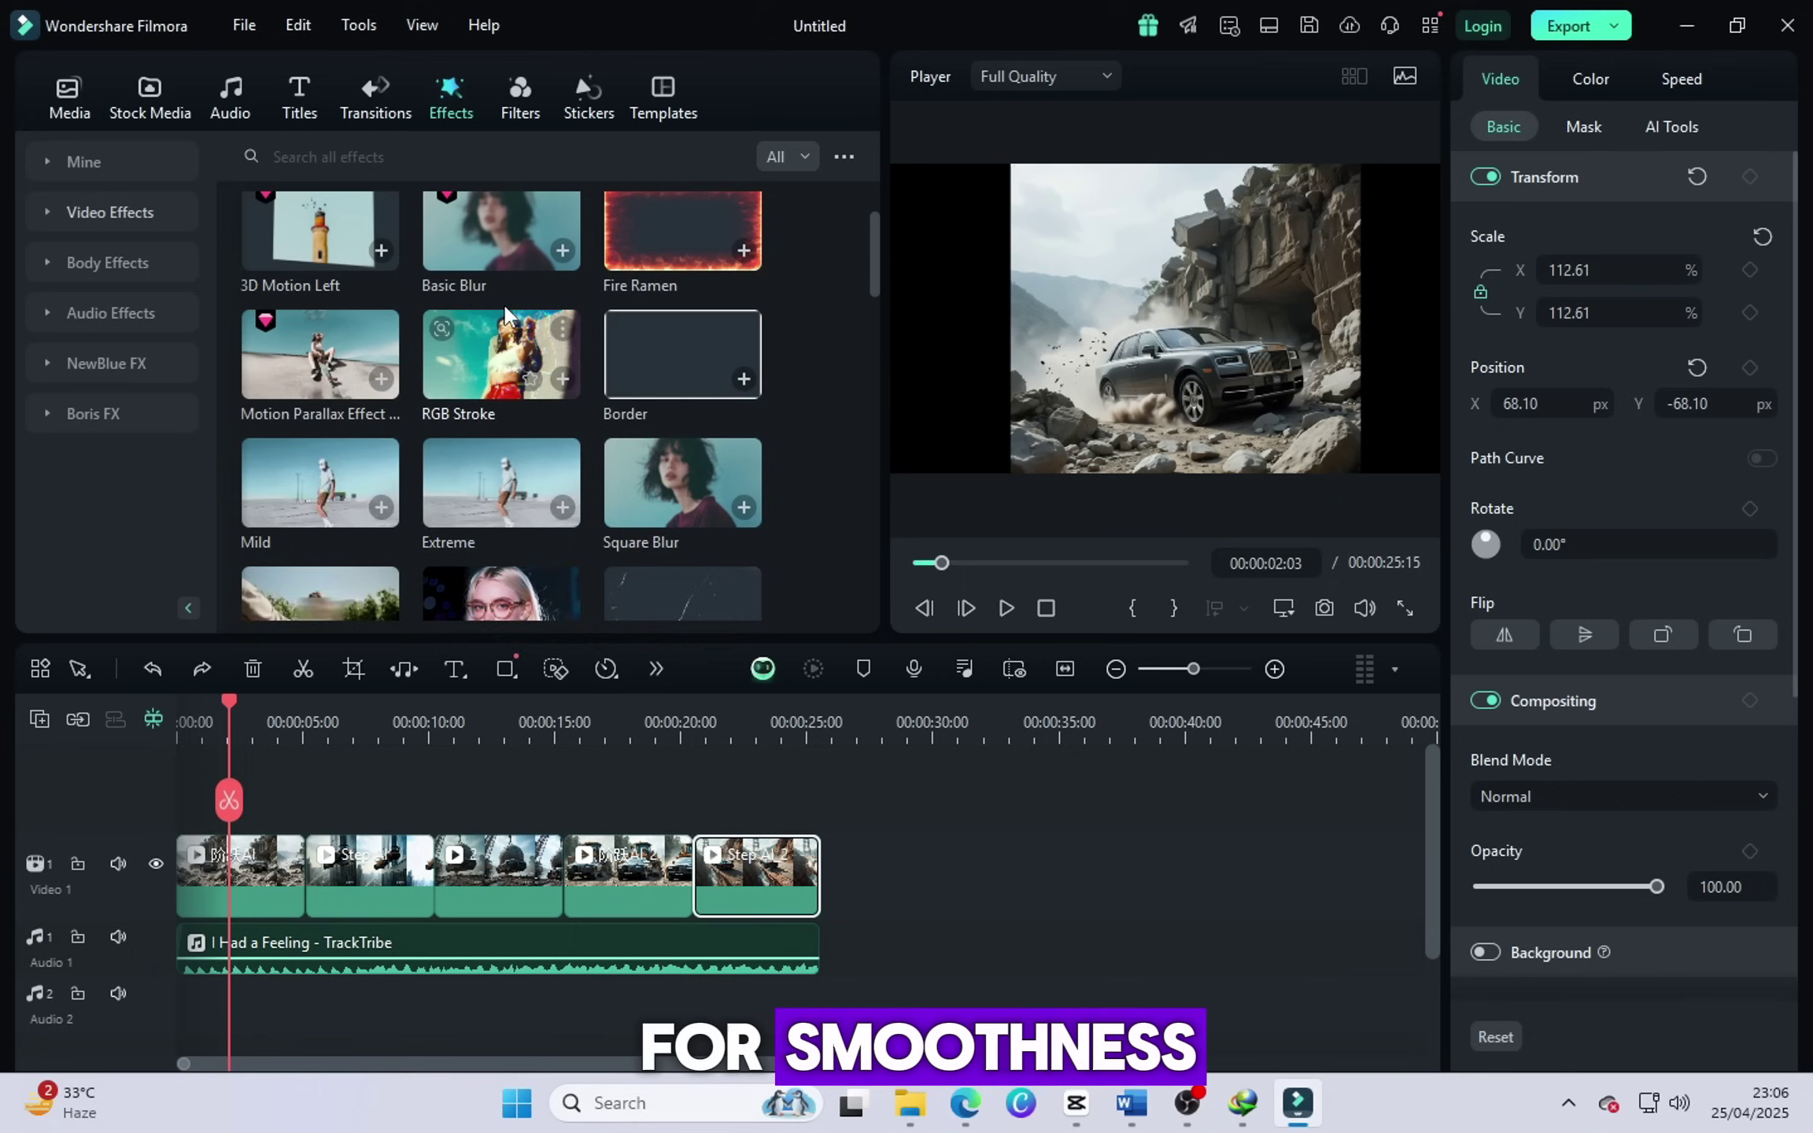
pyautogui.scroll(3, 508, 303)
# Layer the Slow Zoom and Fire Ramen effects on track 2 over the second clip.
pyautogui.moveTo(298, 827); pyautogui.dragTo(317, 823)
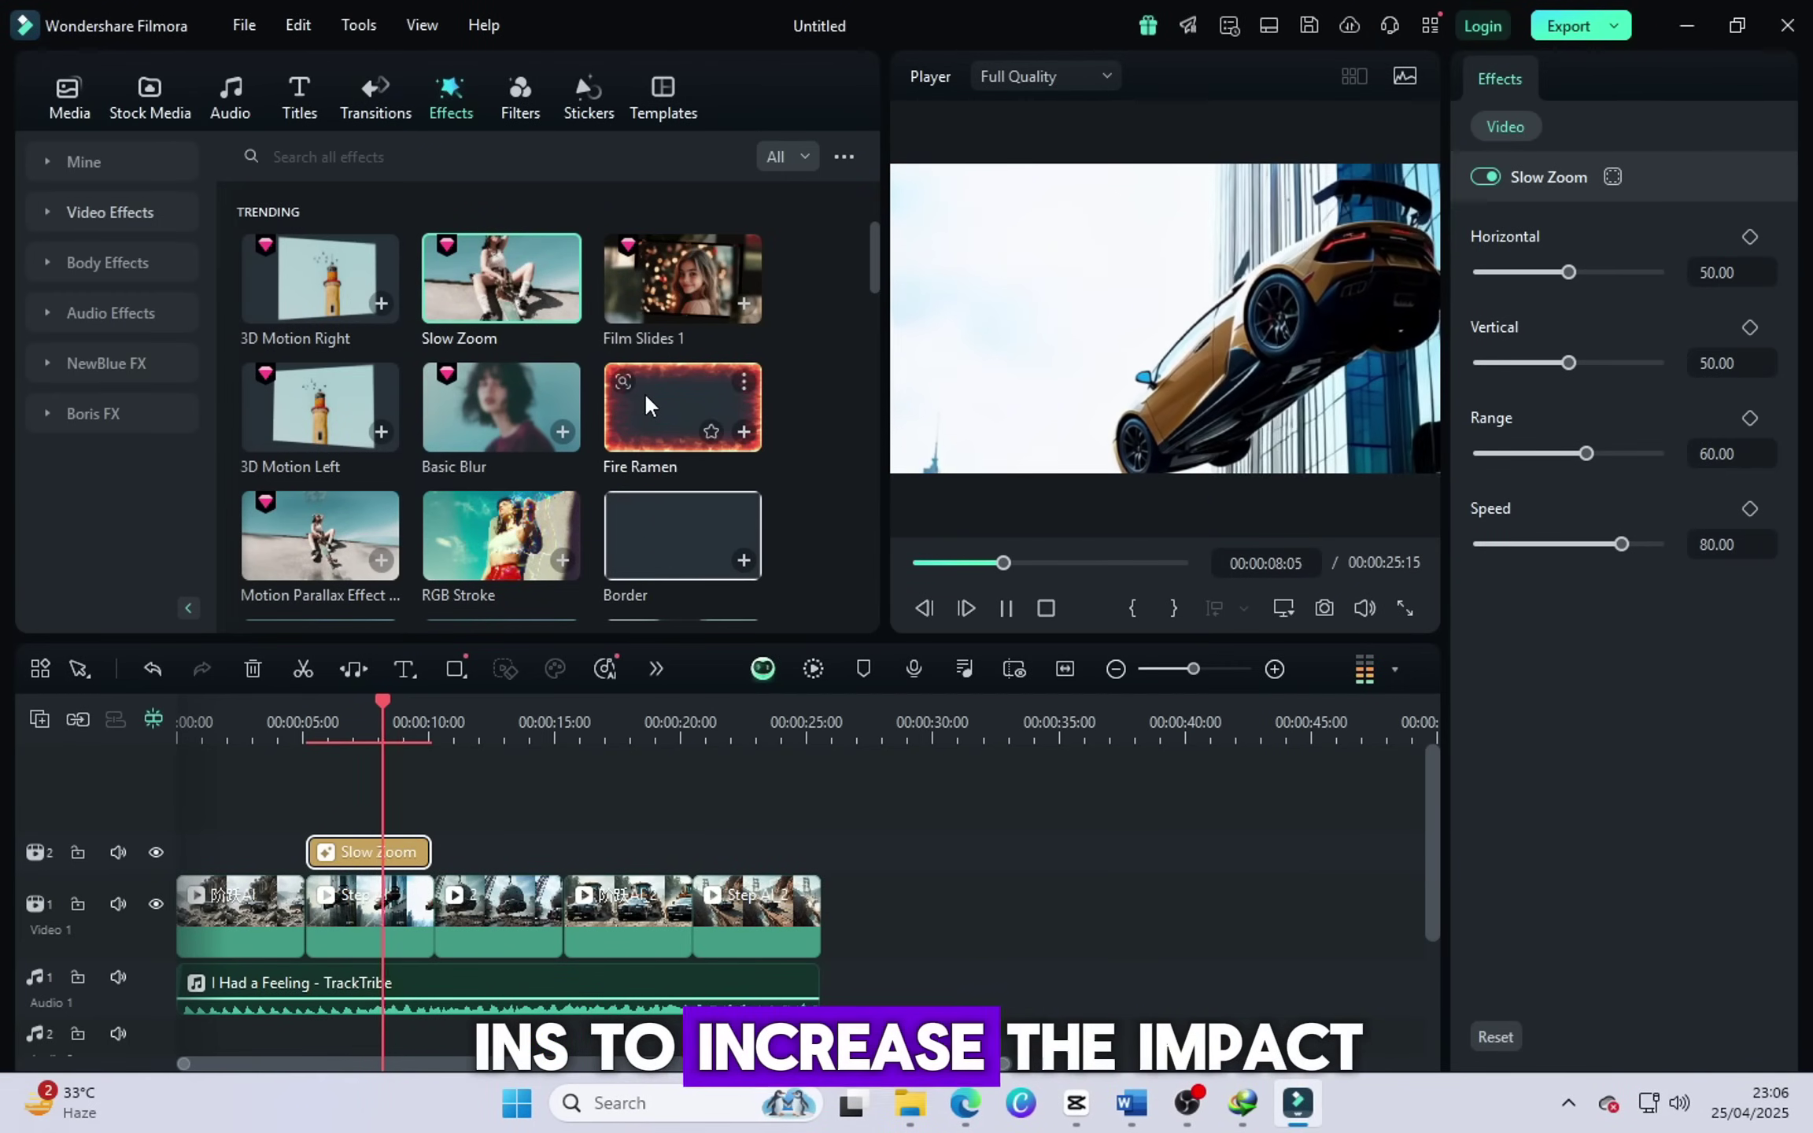
pyautogui.moveTo(645, 406); pyautogui.dragTo(464, 834)
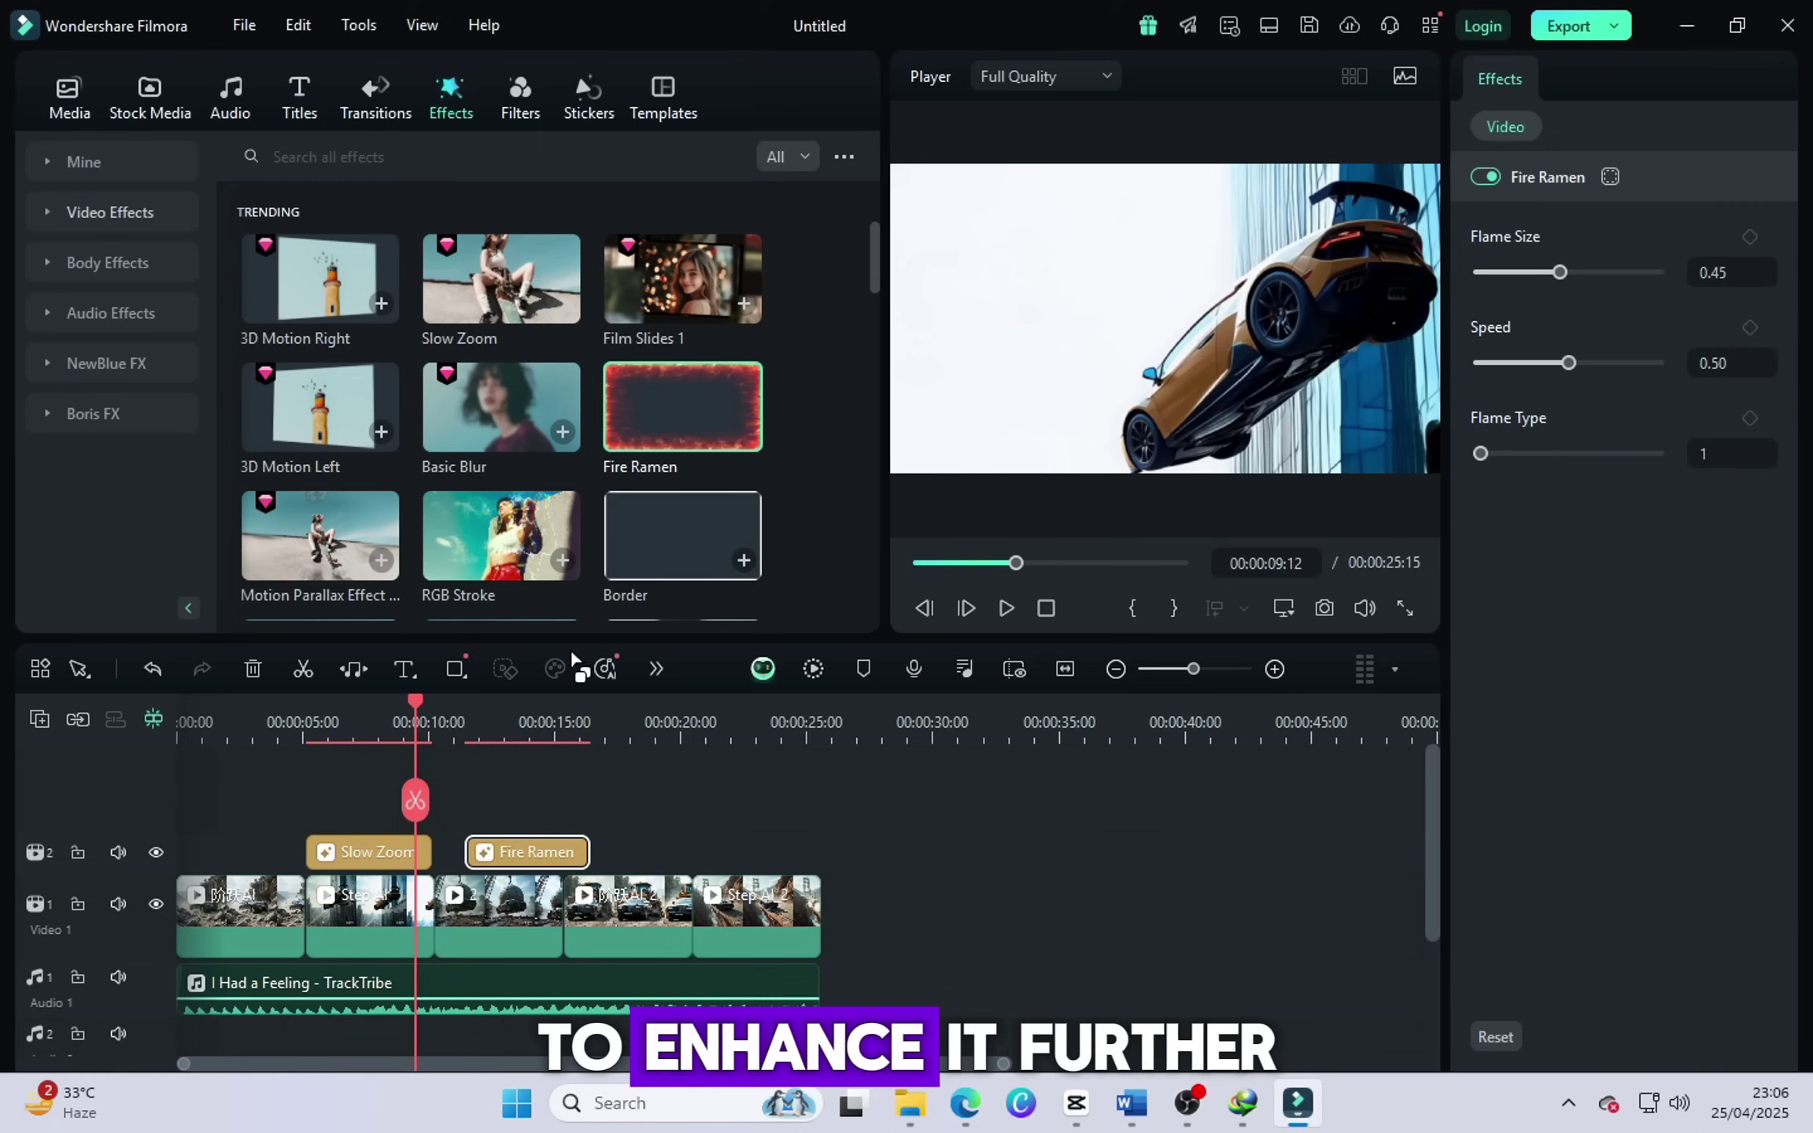
pyautogui.moveTo(423, 721); pyautogui.dragTo(488, 743)
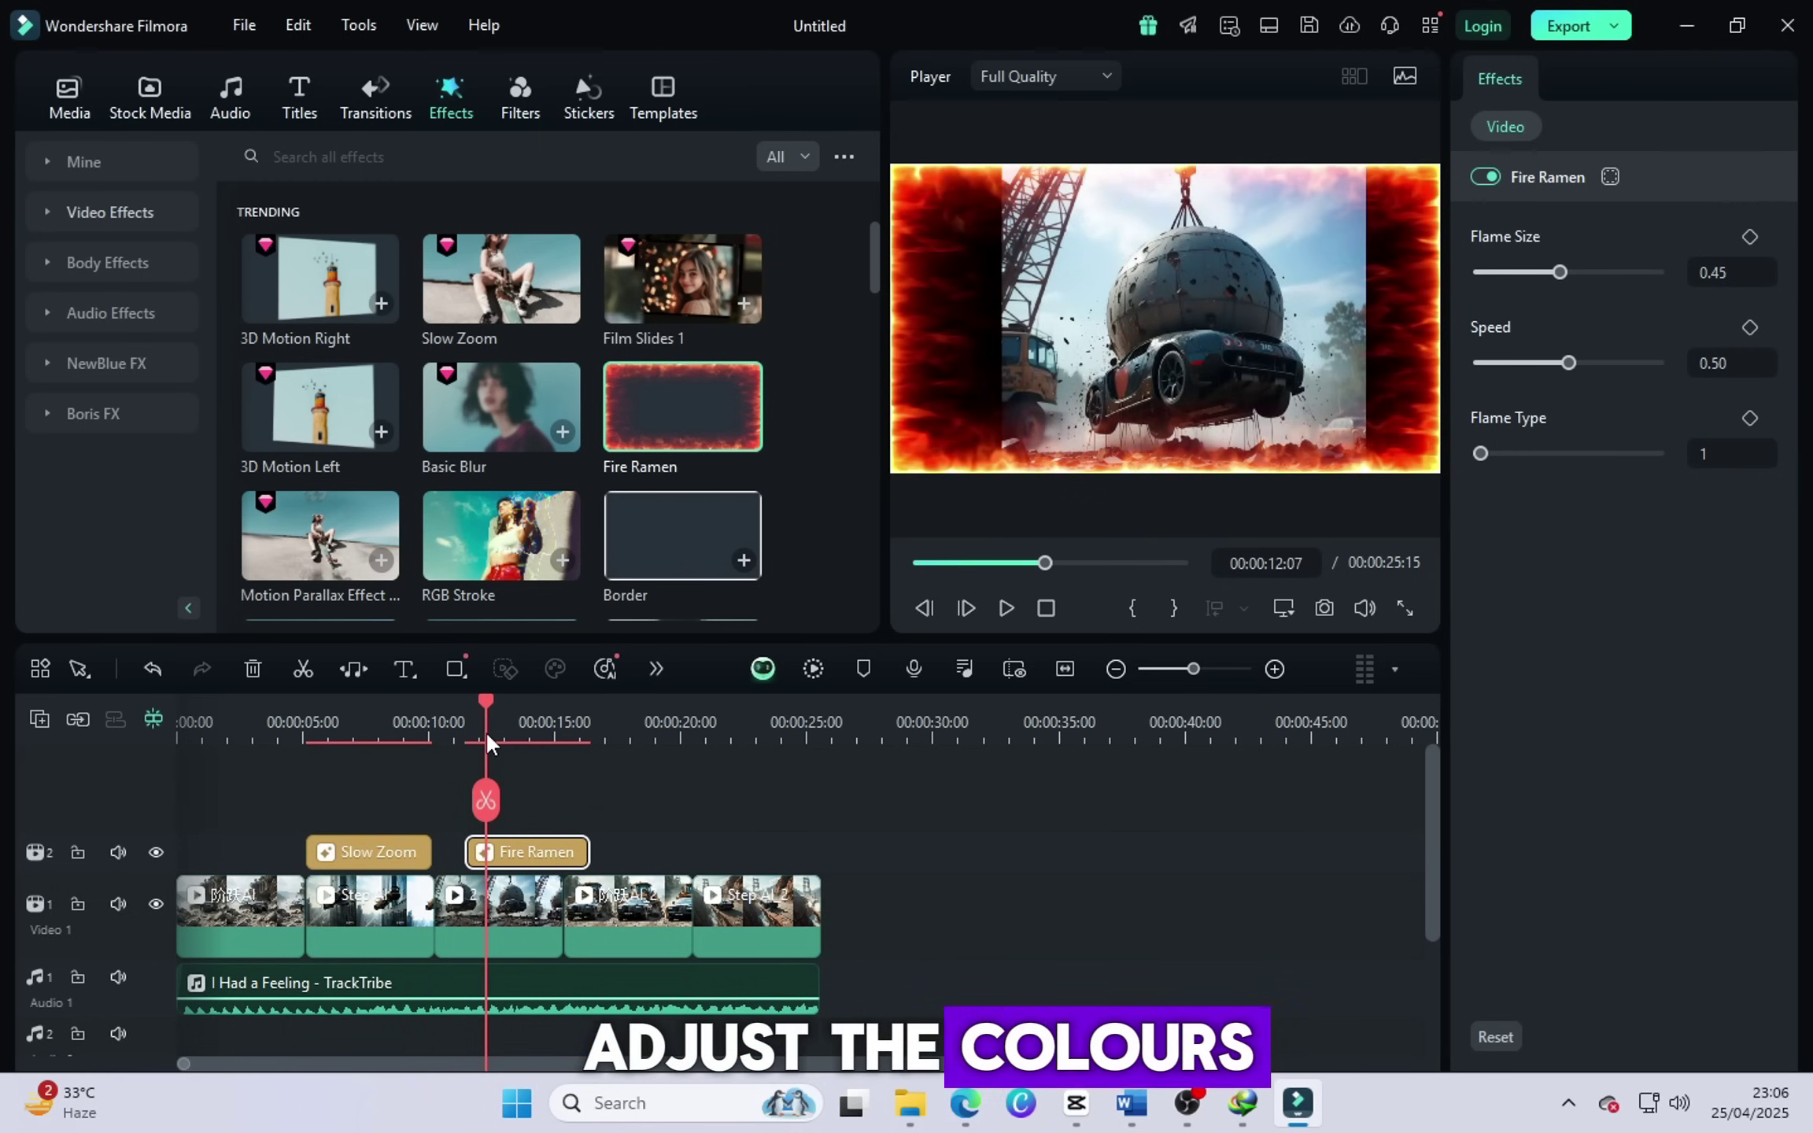
# Preview the Fire Ramen flame effect full screen, then rewind to an earlier point.
pyautogui.click(1405, 608)
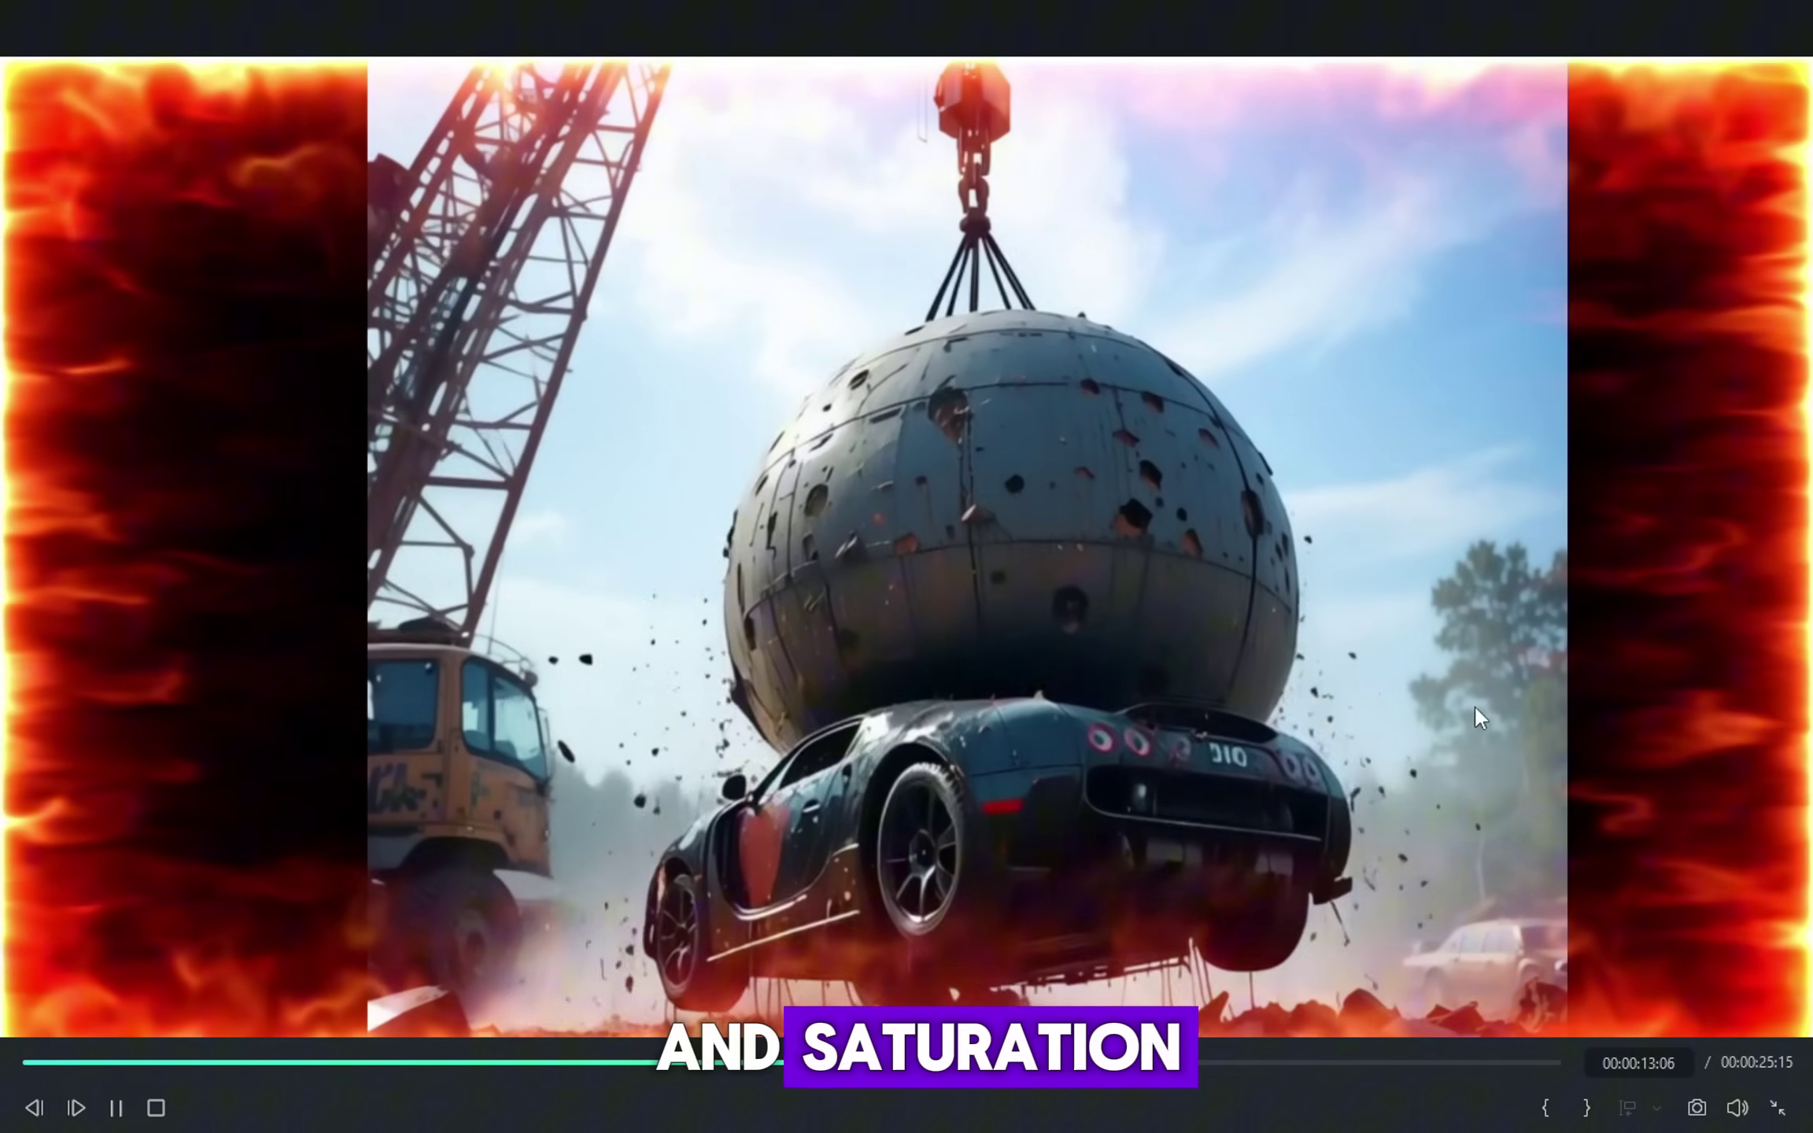
pyautogui.press('Escape')
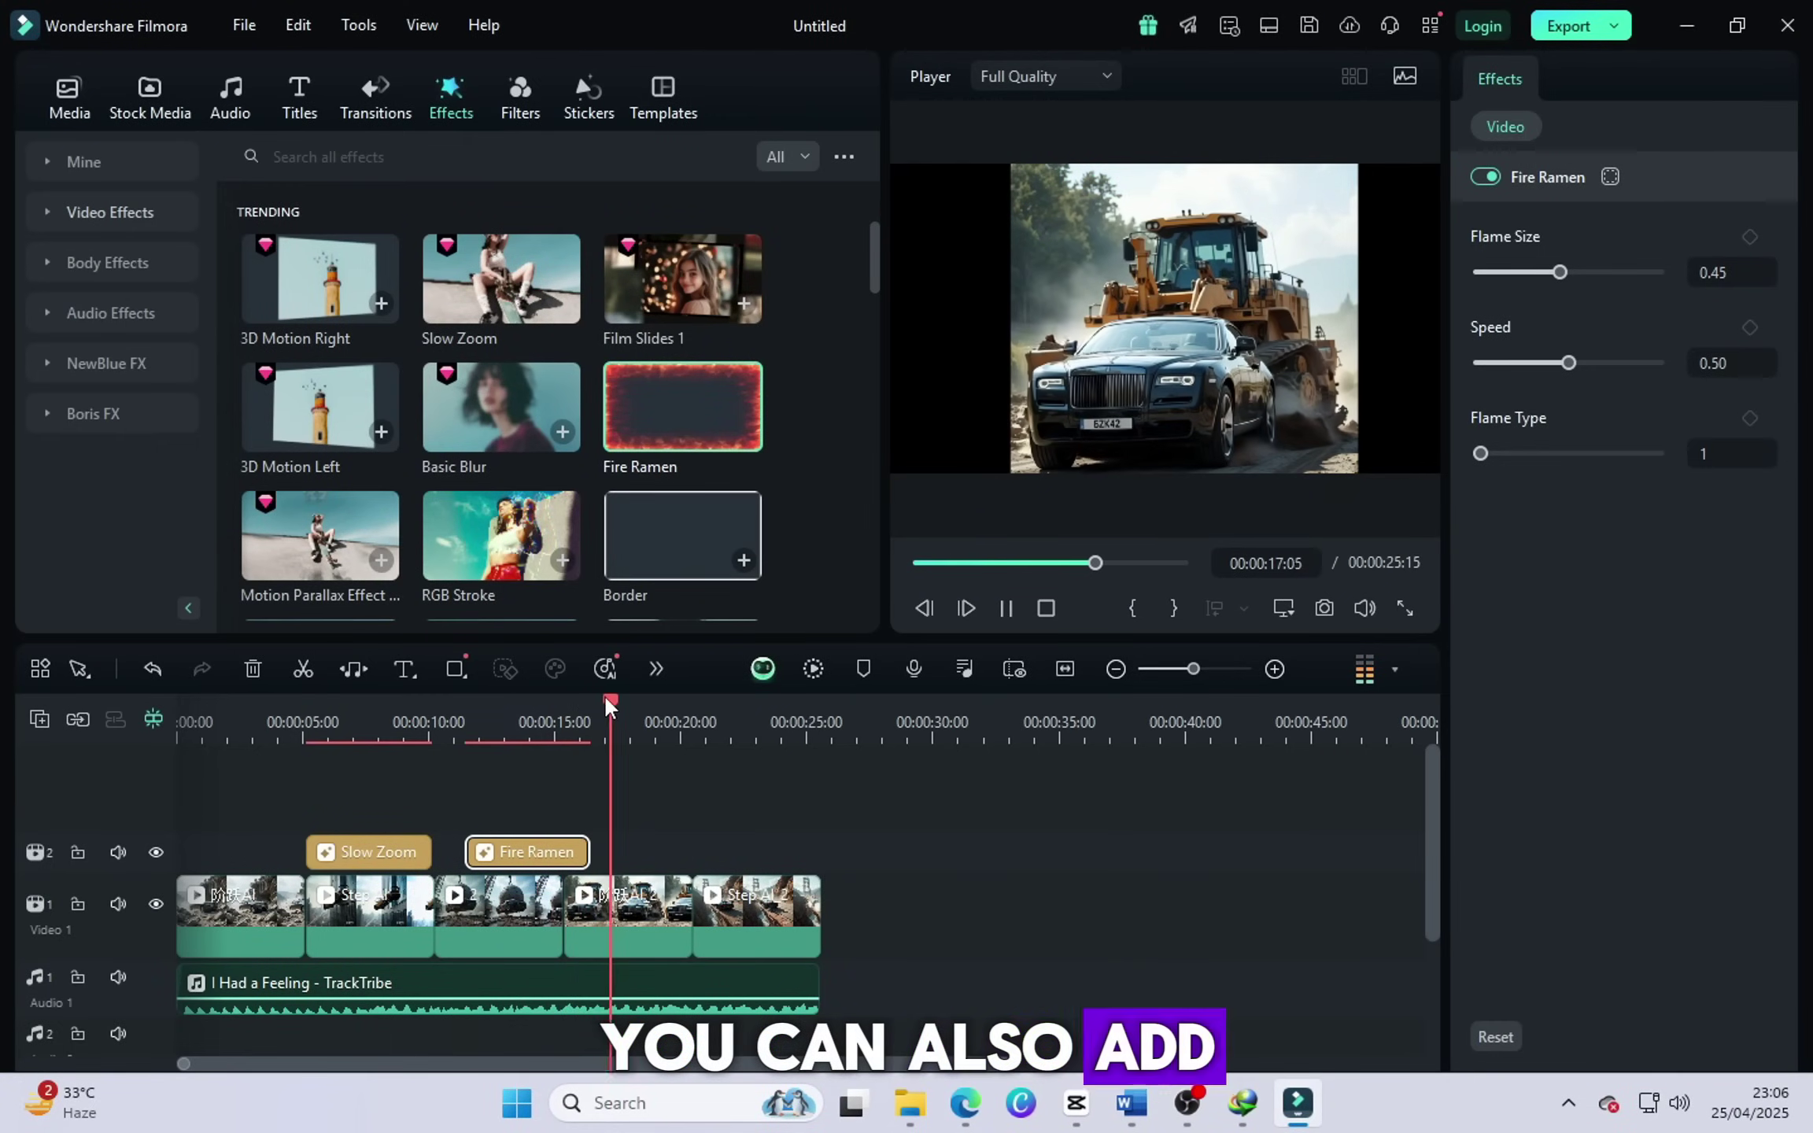
pyautogui.moveTo(610, 706); pyautogui.dragTo(241, 752)
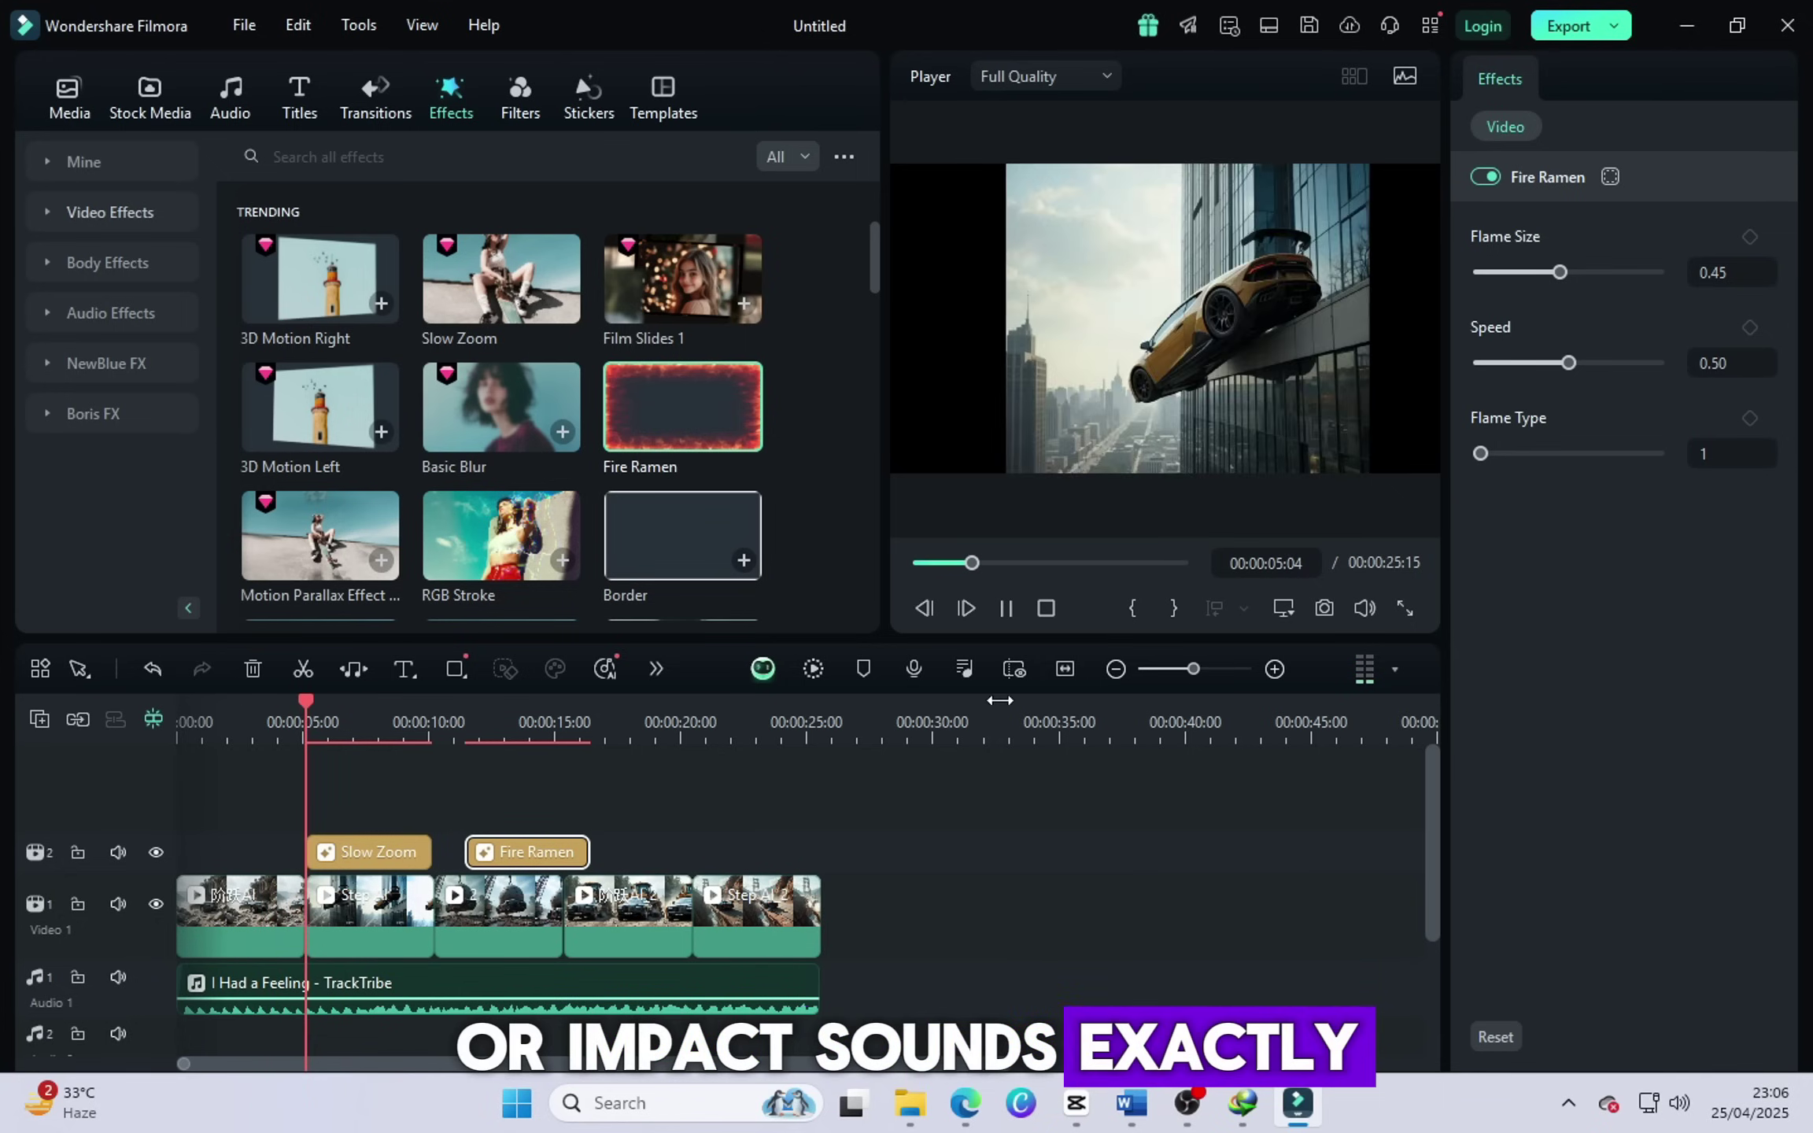
# Preview the Award Ceremony 02 title template from the Titles library.
pyautogui.click(299, 103)
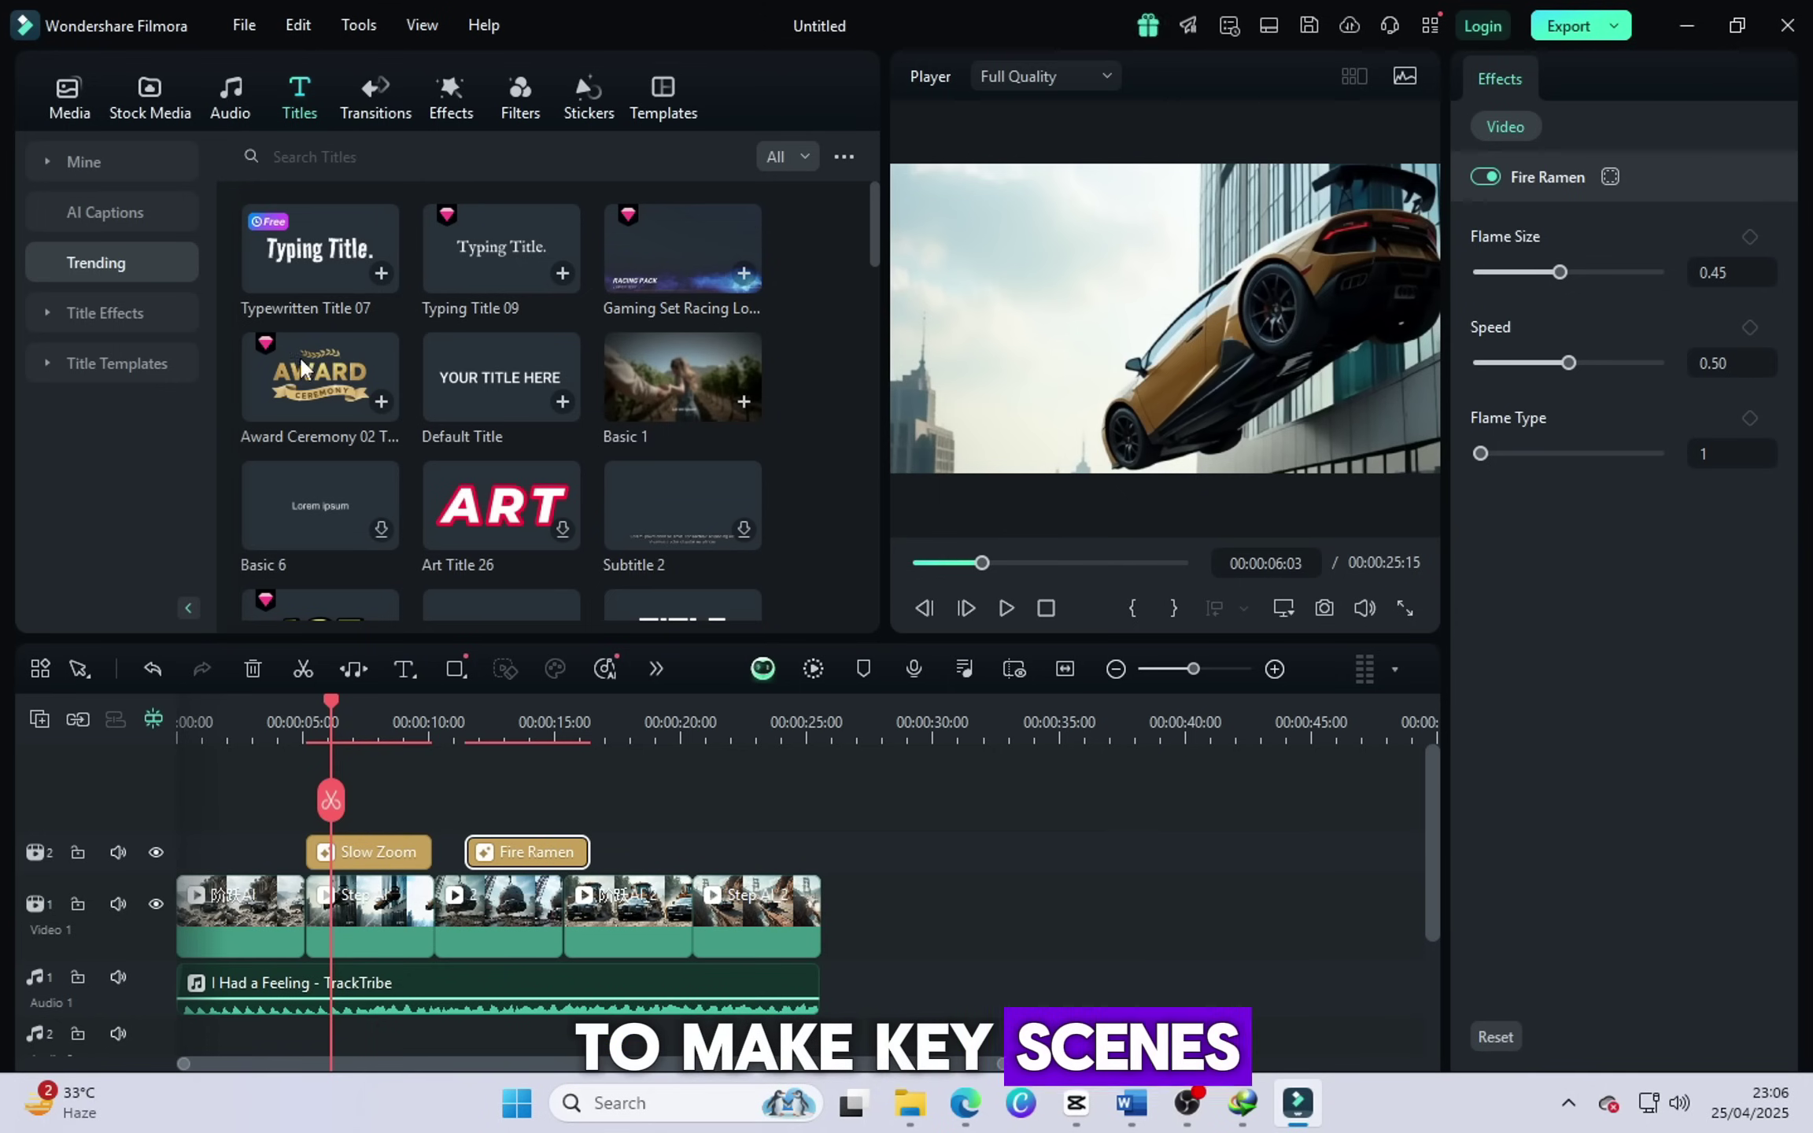
pyautogui.click(343, 406)
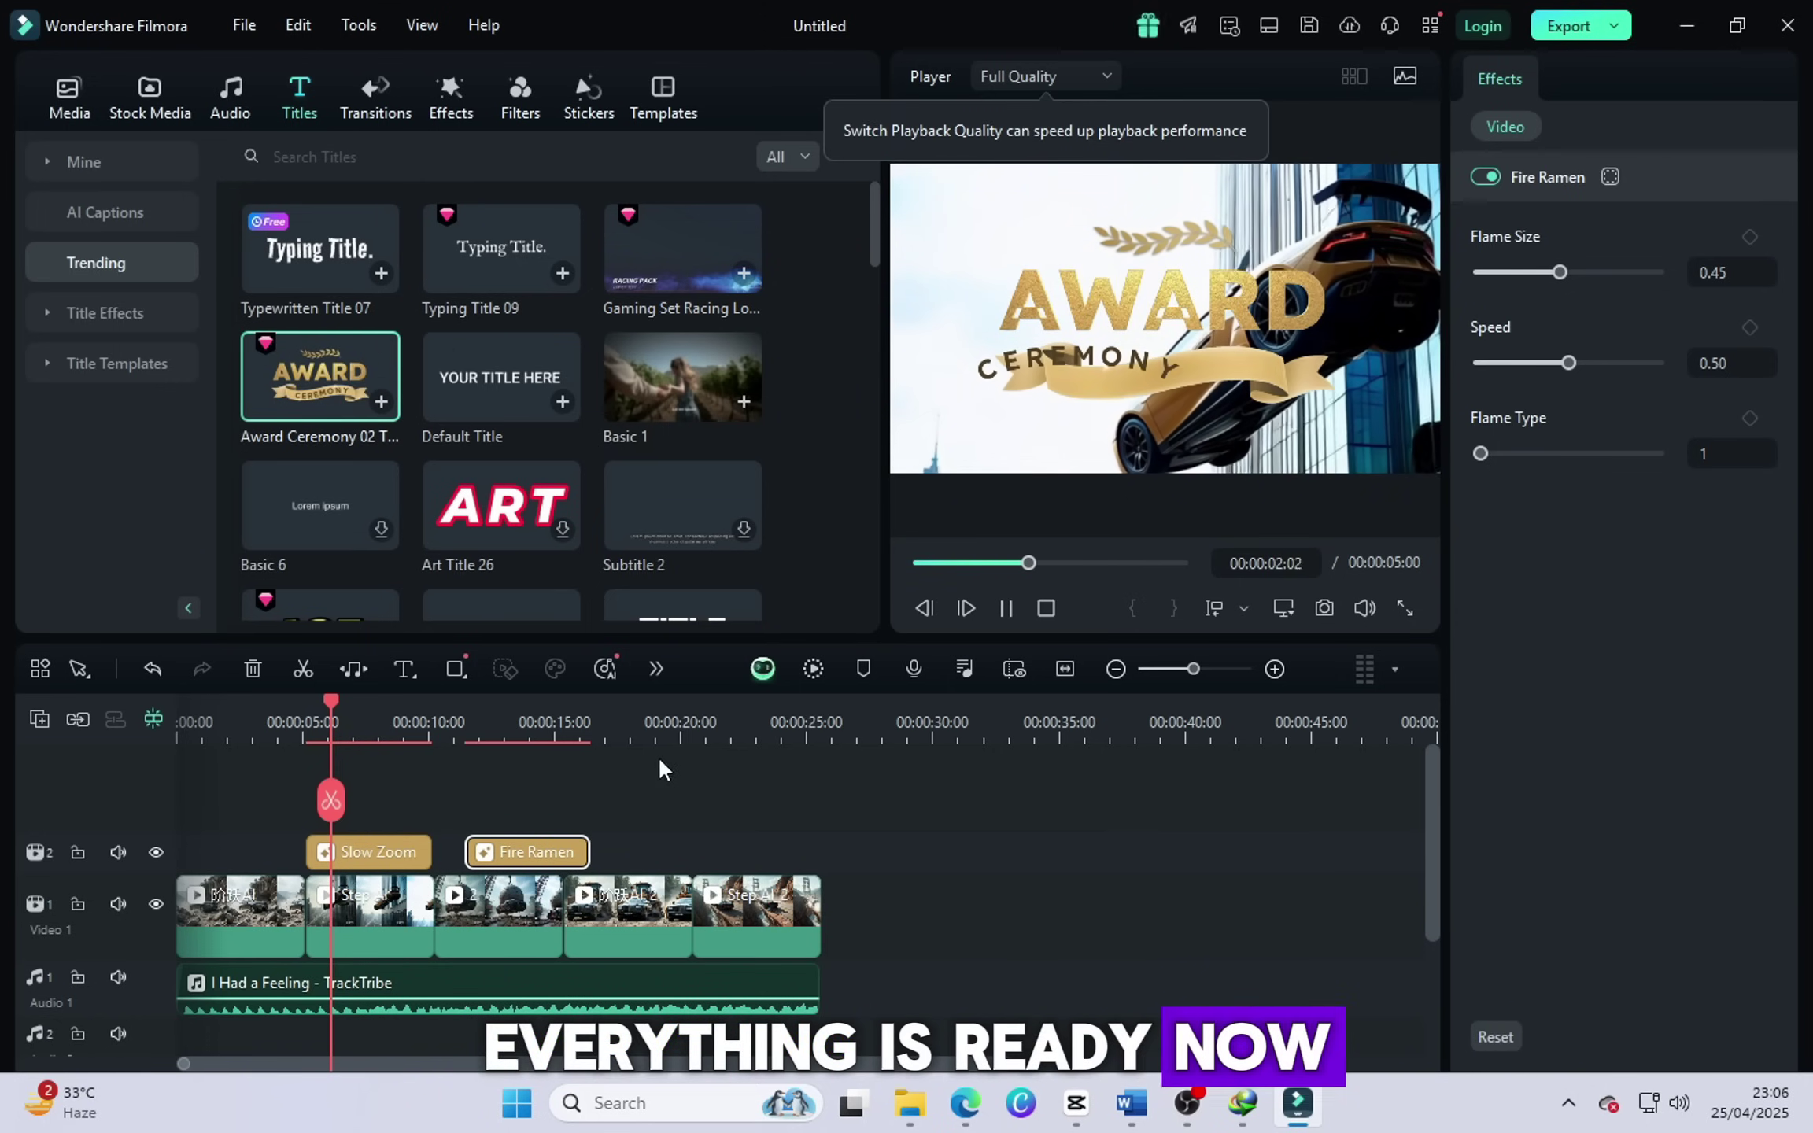
pyautogui.moveTo(267, 615); pyautogui.dragTo(311, 639)
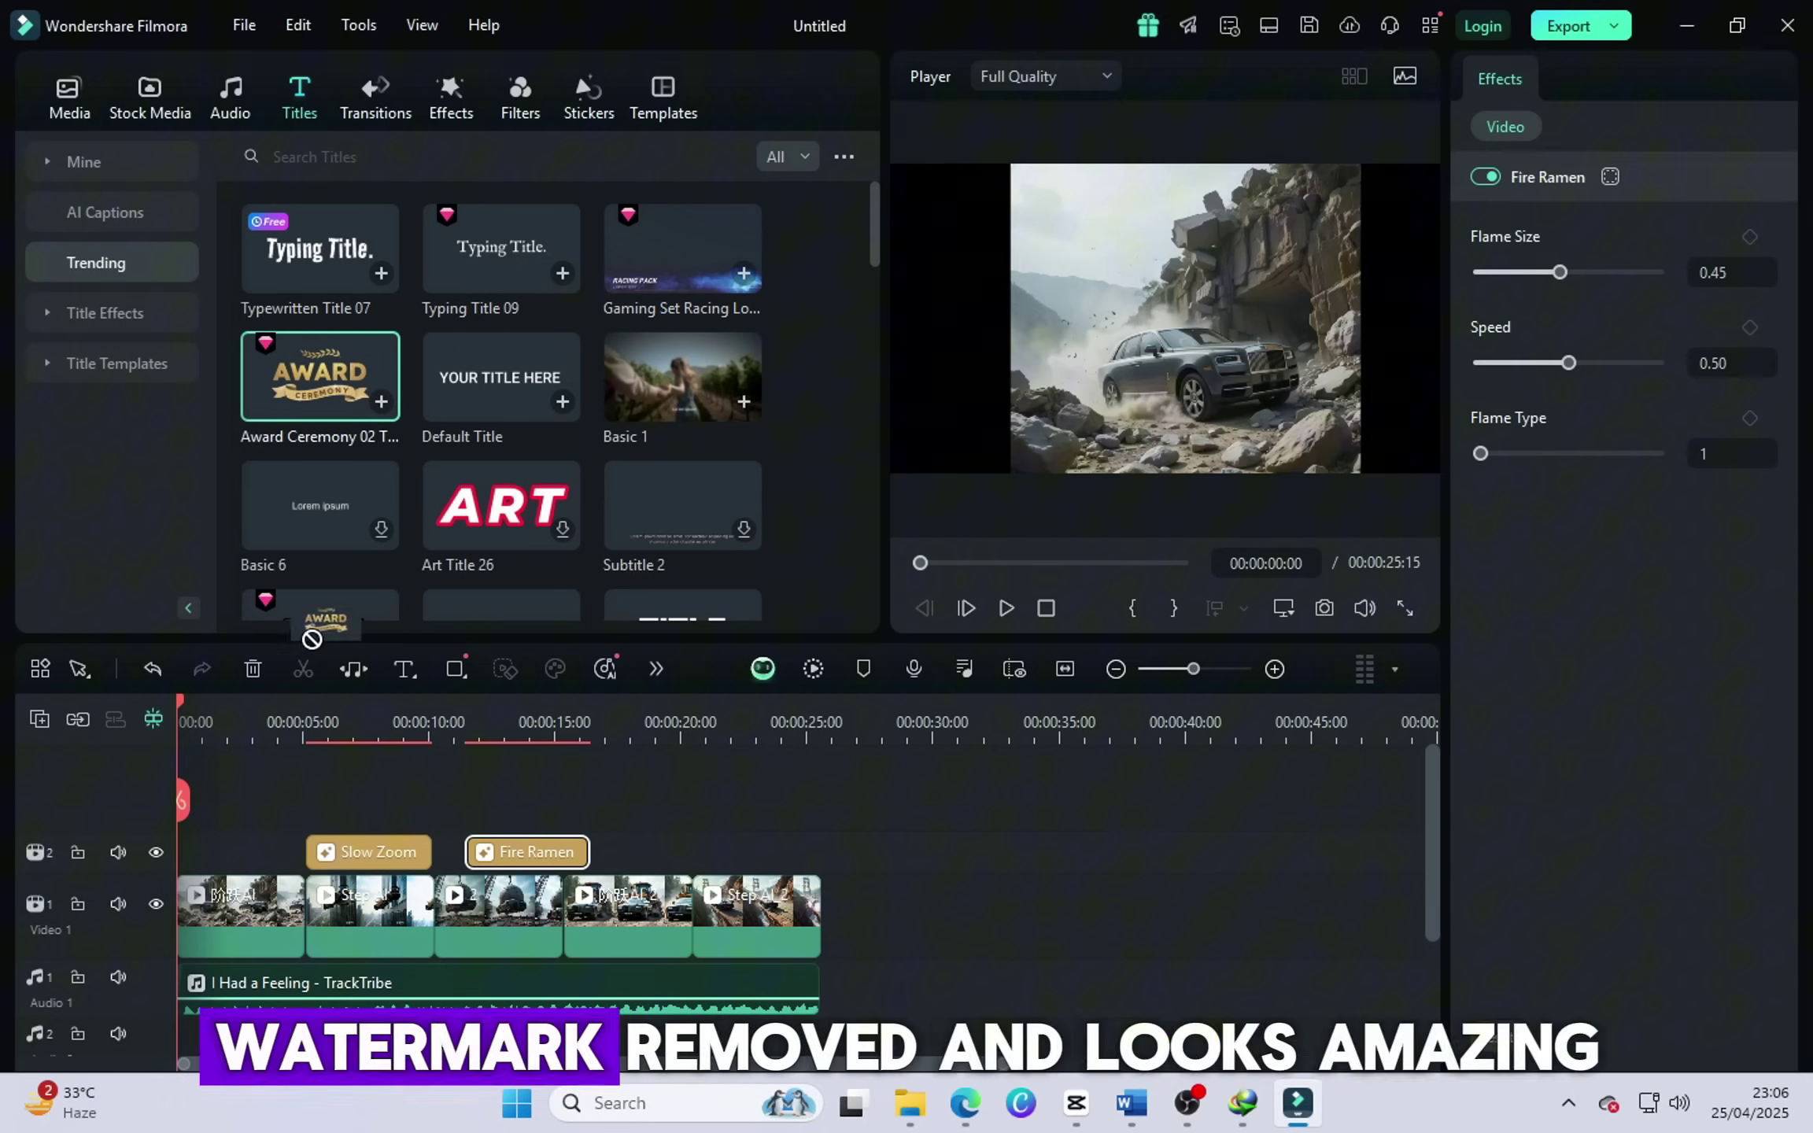
# Place Award Ceremony 02 at 00:00 on track 2 and start retyping CEREMONY as 'car'.
pyautogui.moveTo(223, 836); pyautogui.dragTo(194, 853)
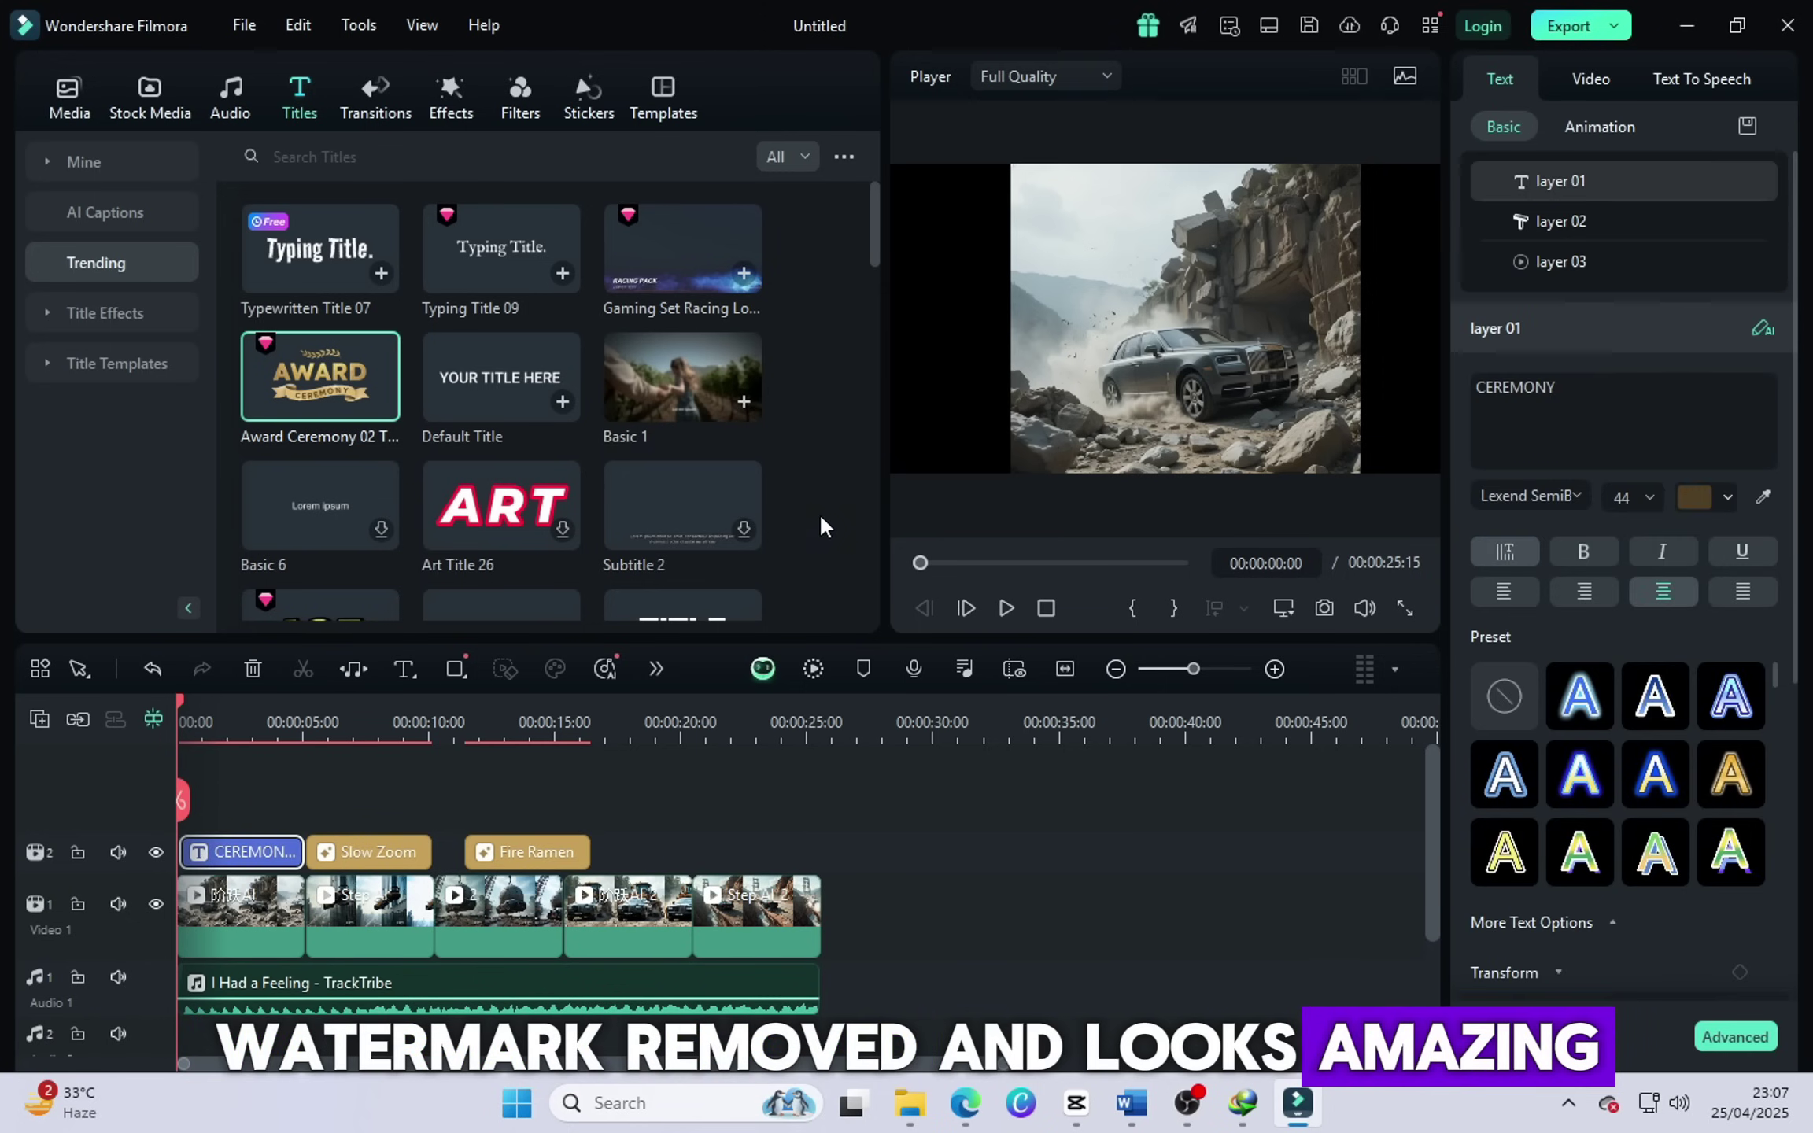
pyautogui.click(1006, 607)
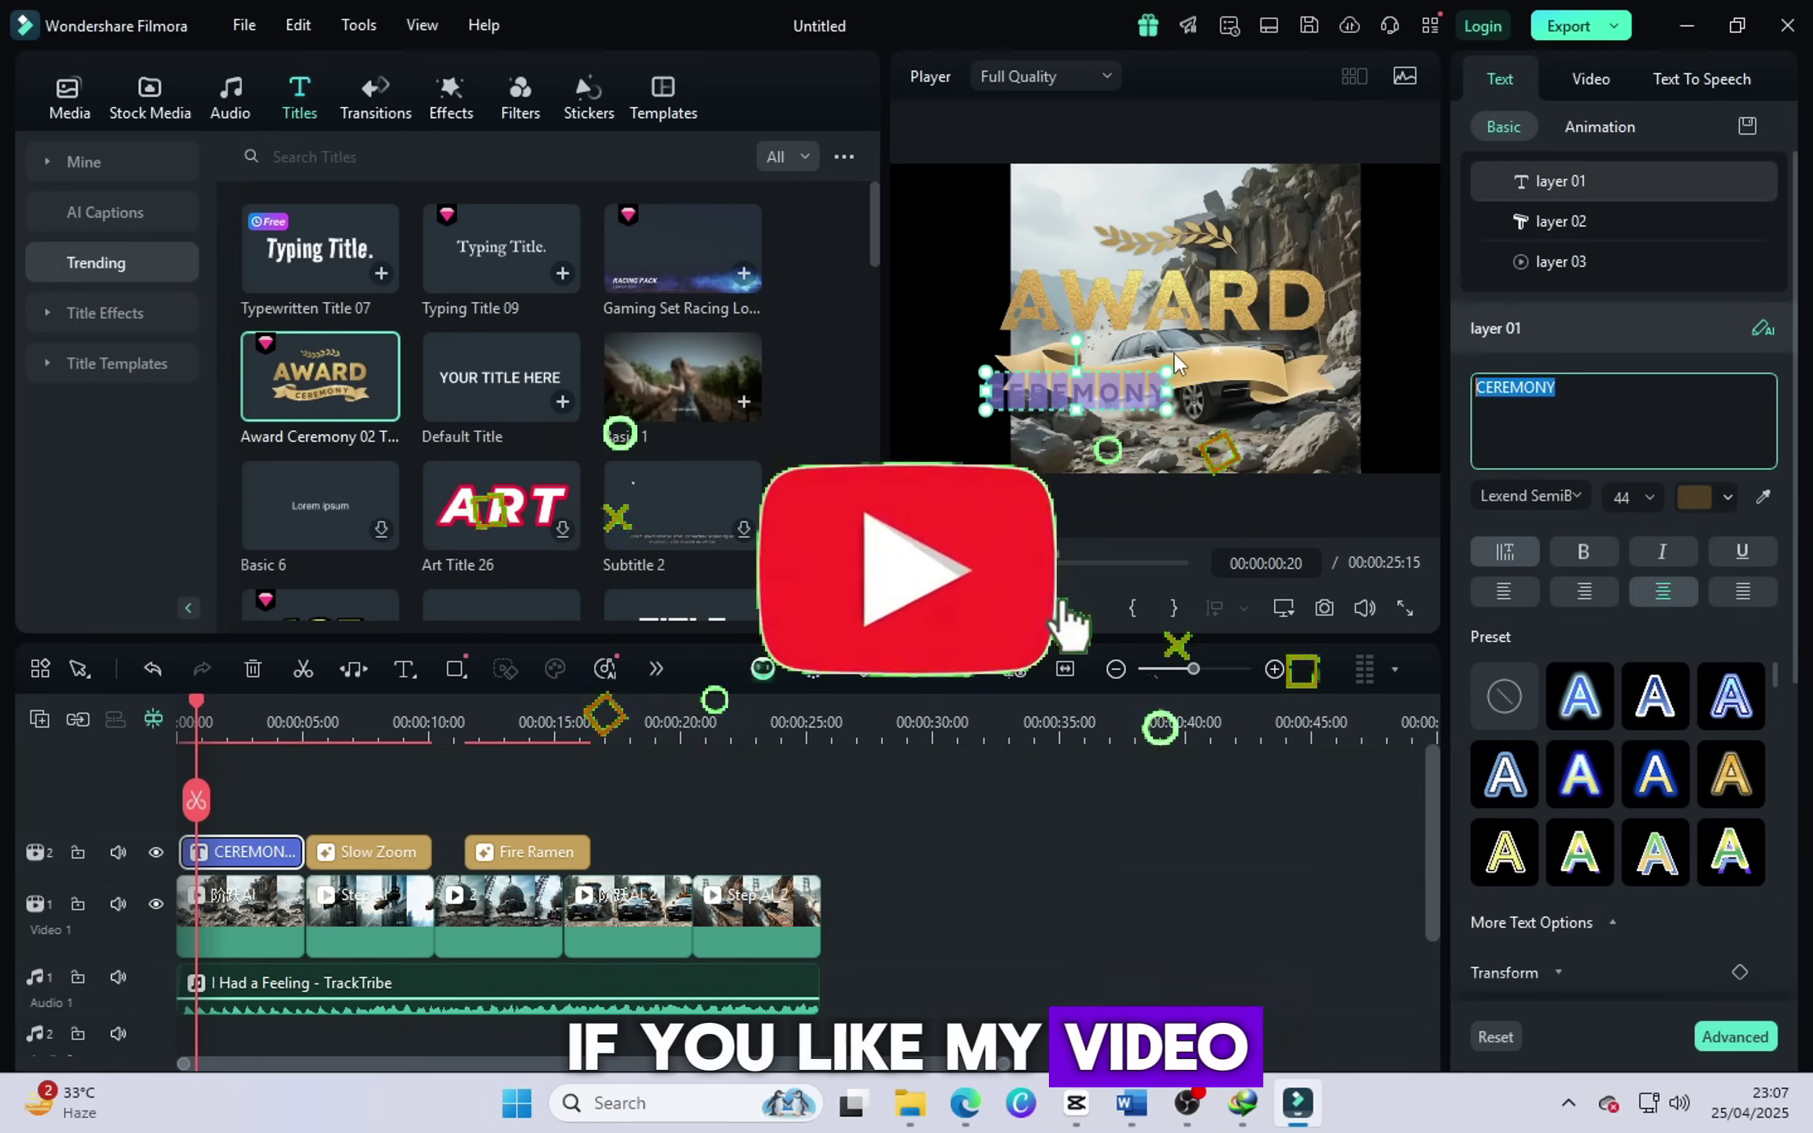
pyautogui.write('car')
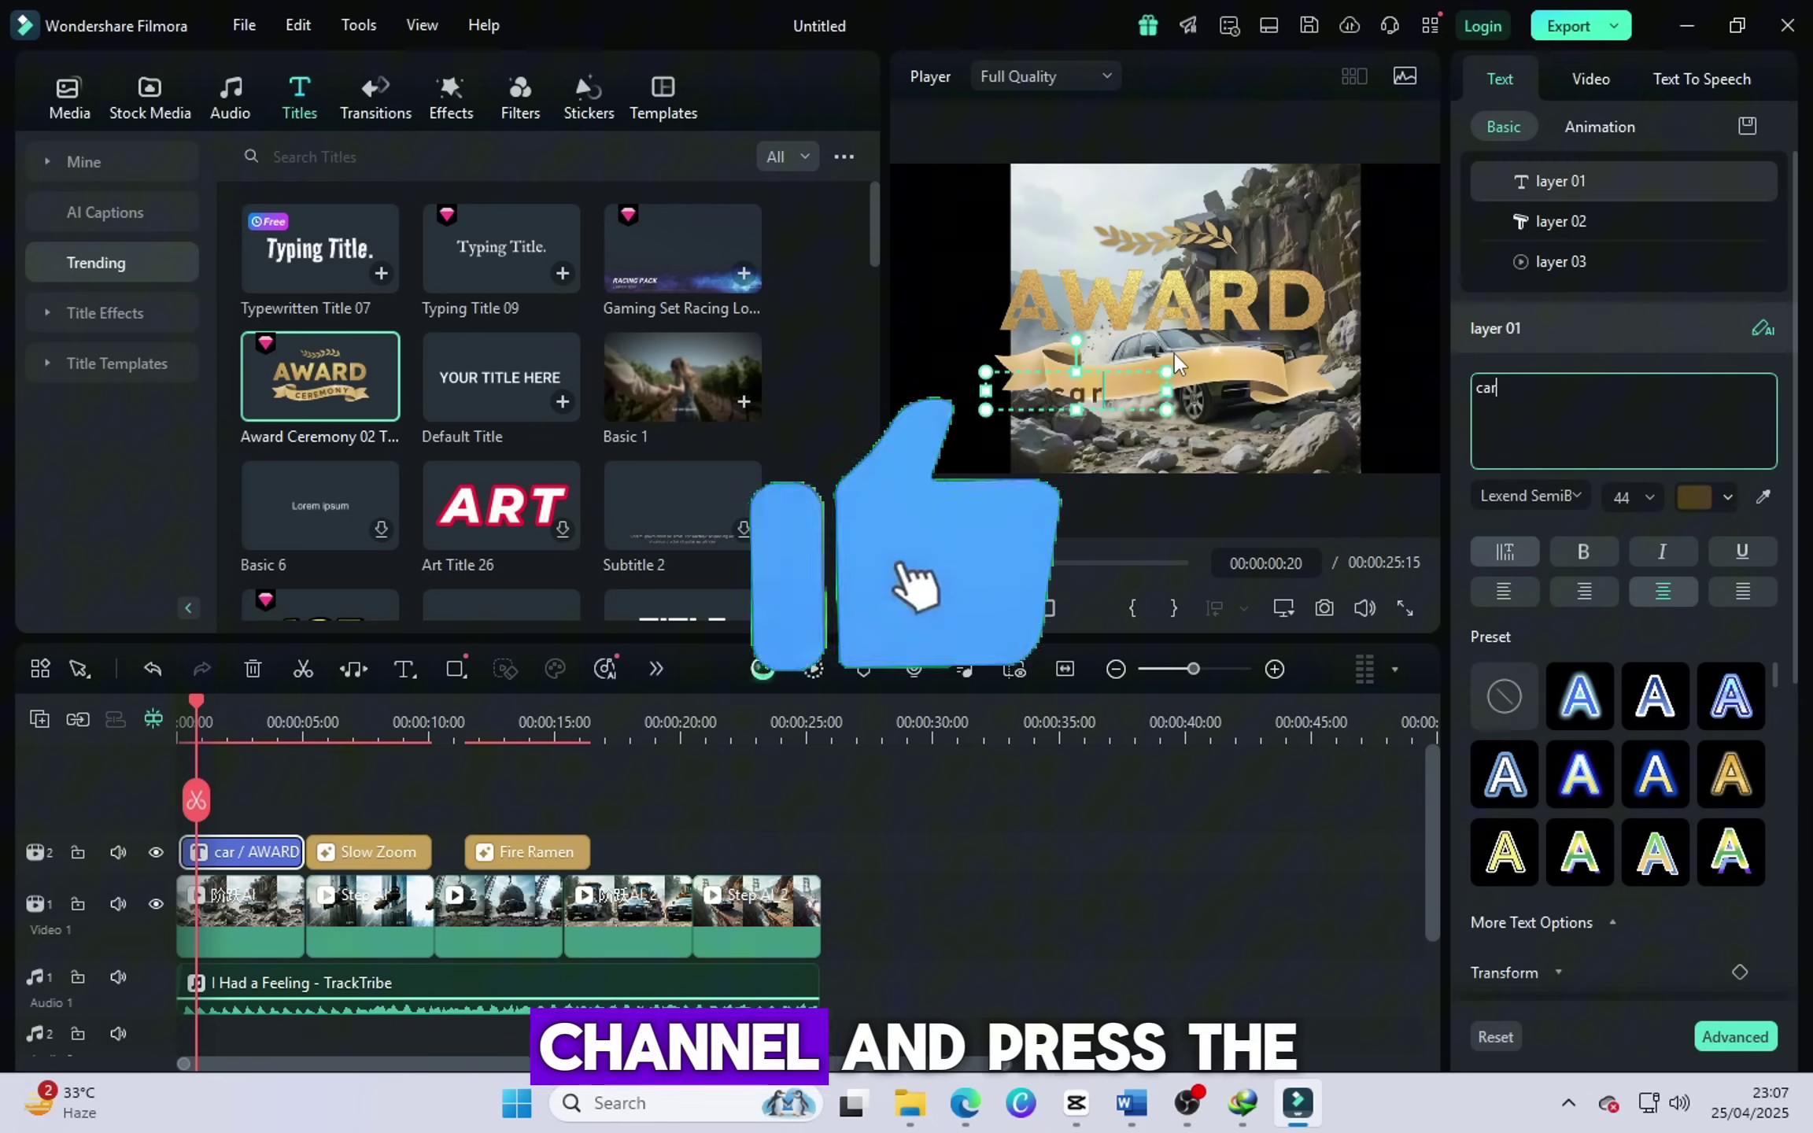
pyautogui.write(' Cermo')
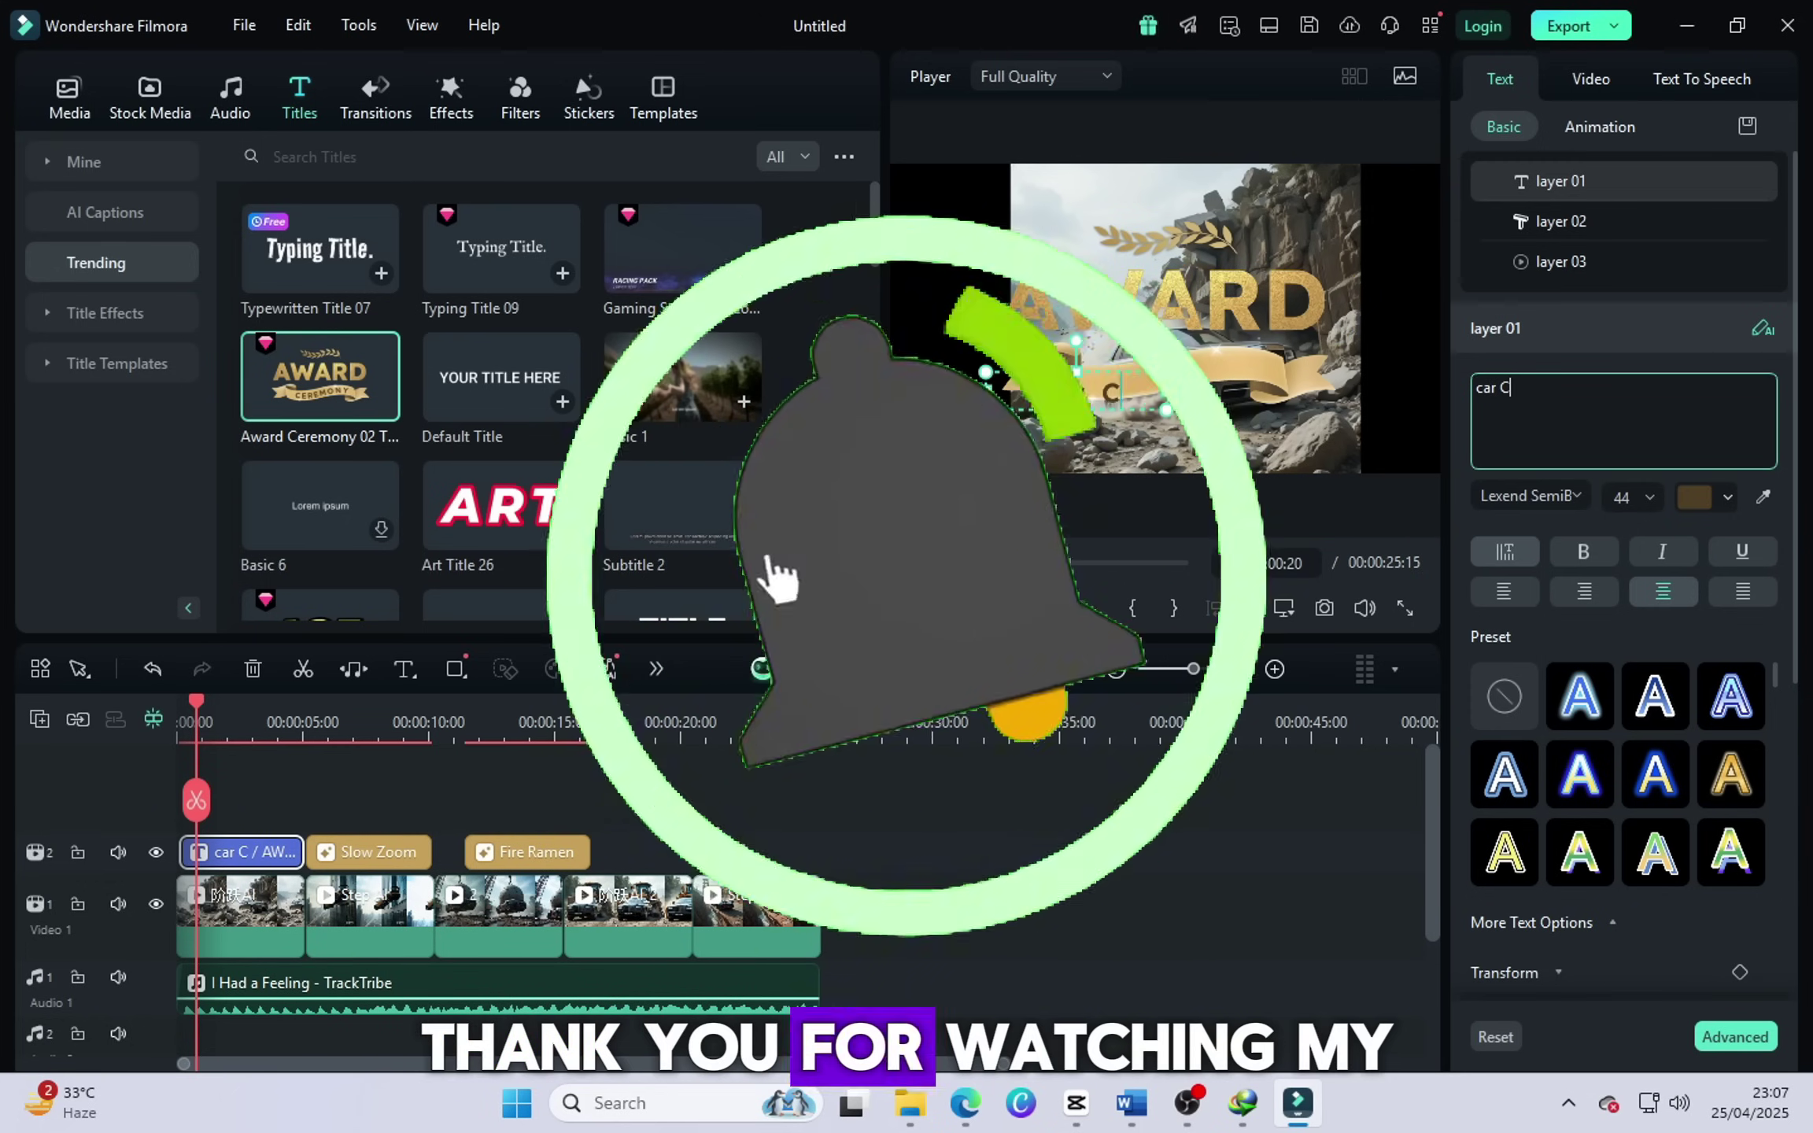